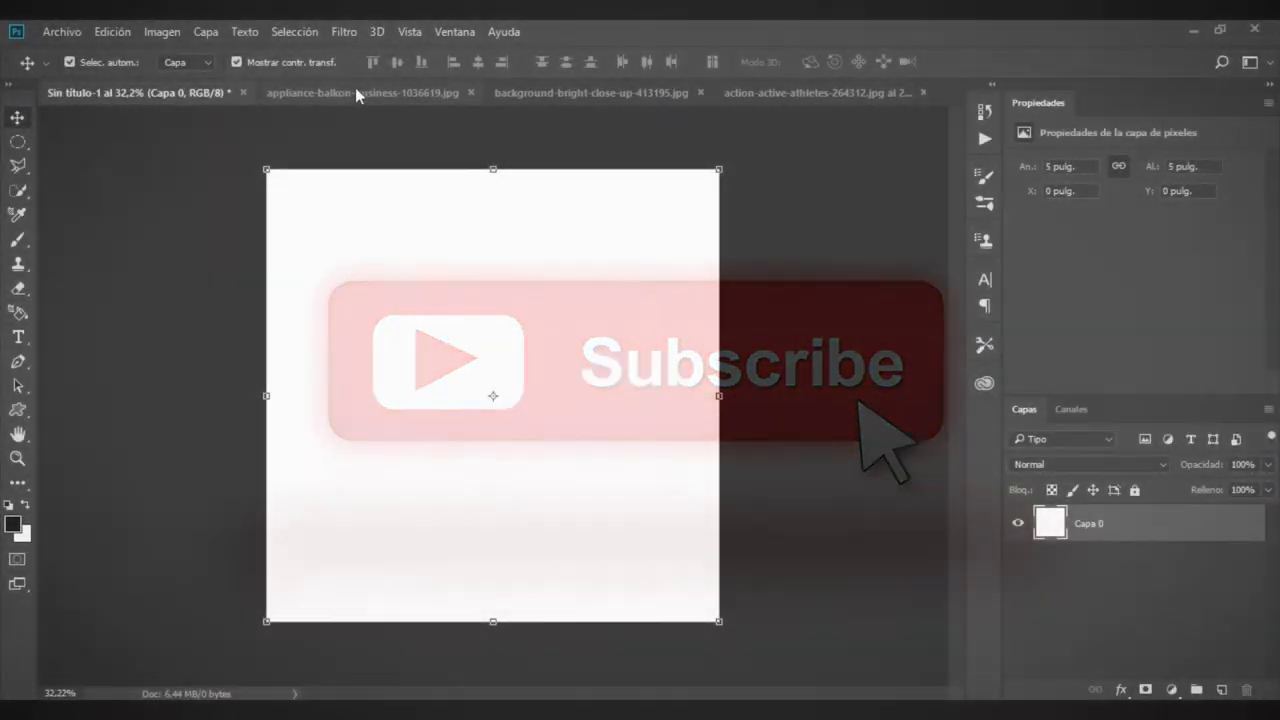
- Drag the phone-in-hand photo into the Sin título-1 document as Capa 1
click(357, 92)
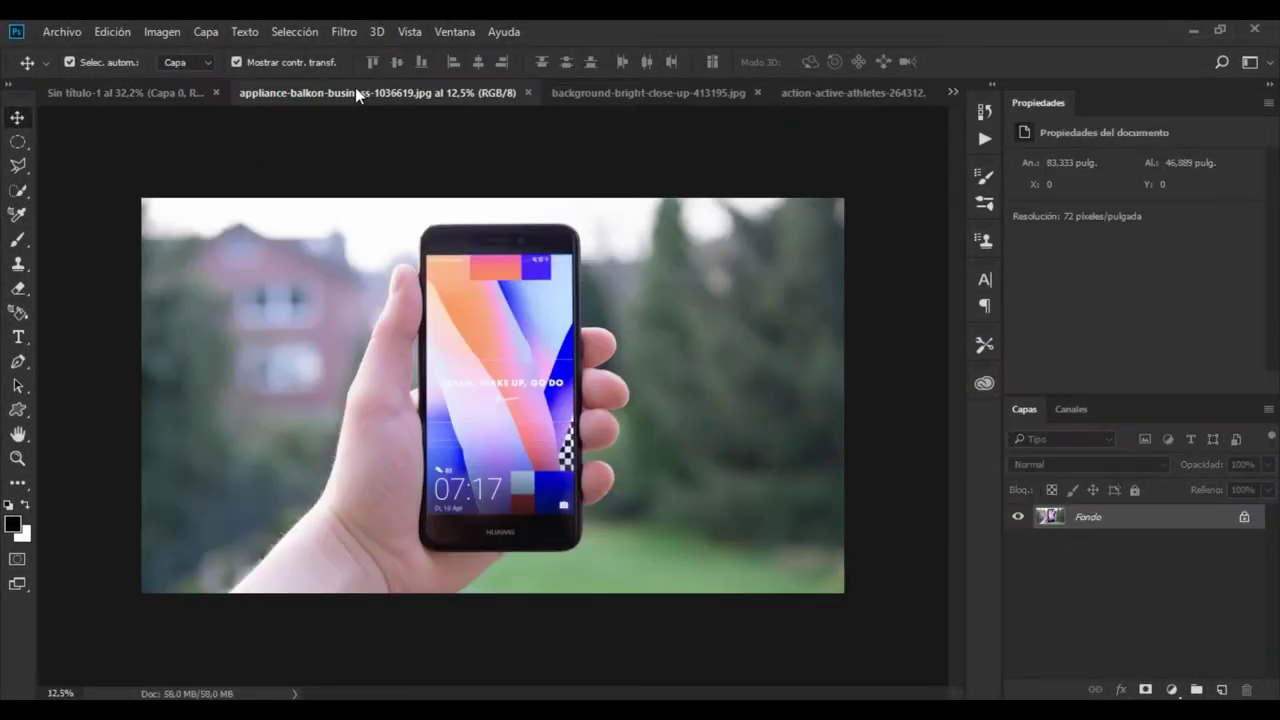
mouse_move(392, 285)
mouse_down()
mouse_move(168, 102)
mouse_move(418, 310)
mouse_up()
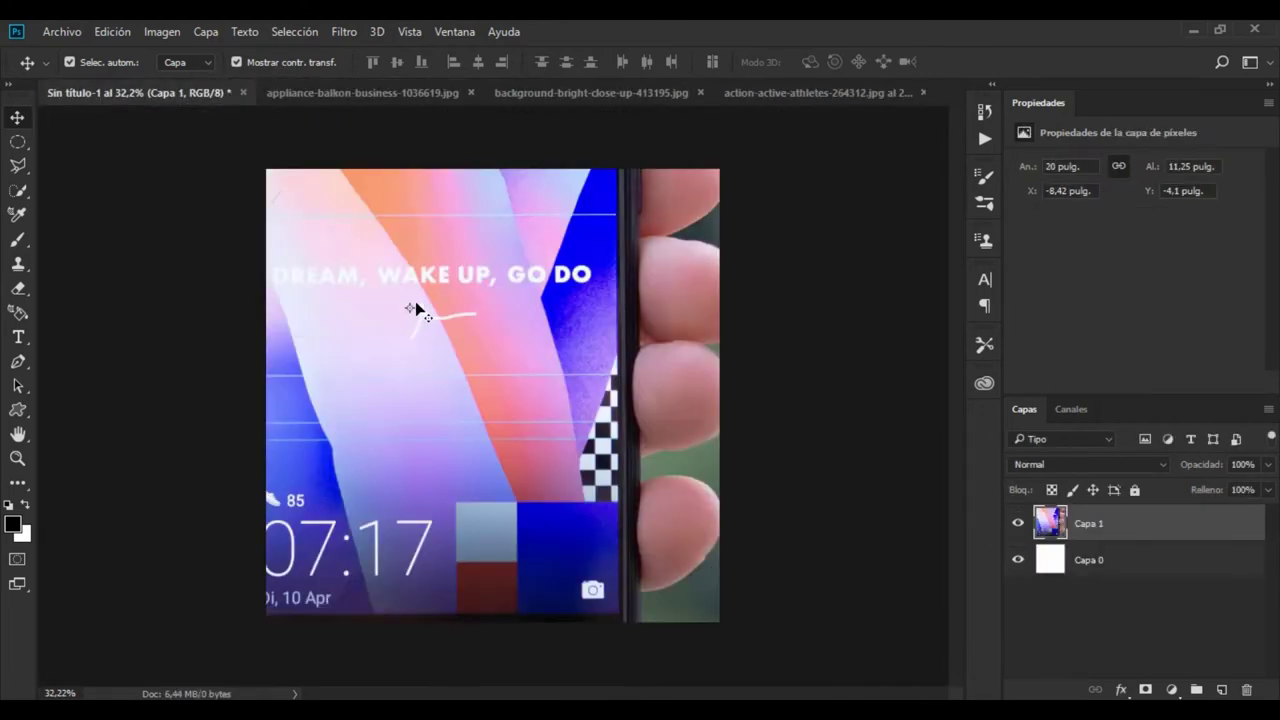
scroll(492, 372, down, 5)
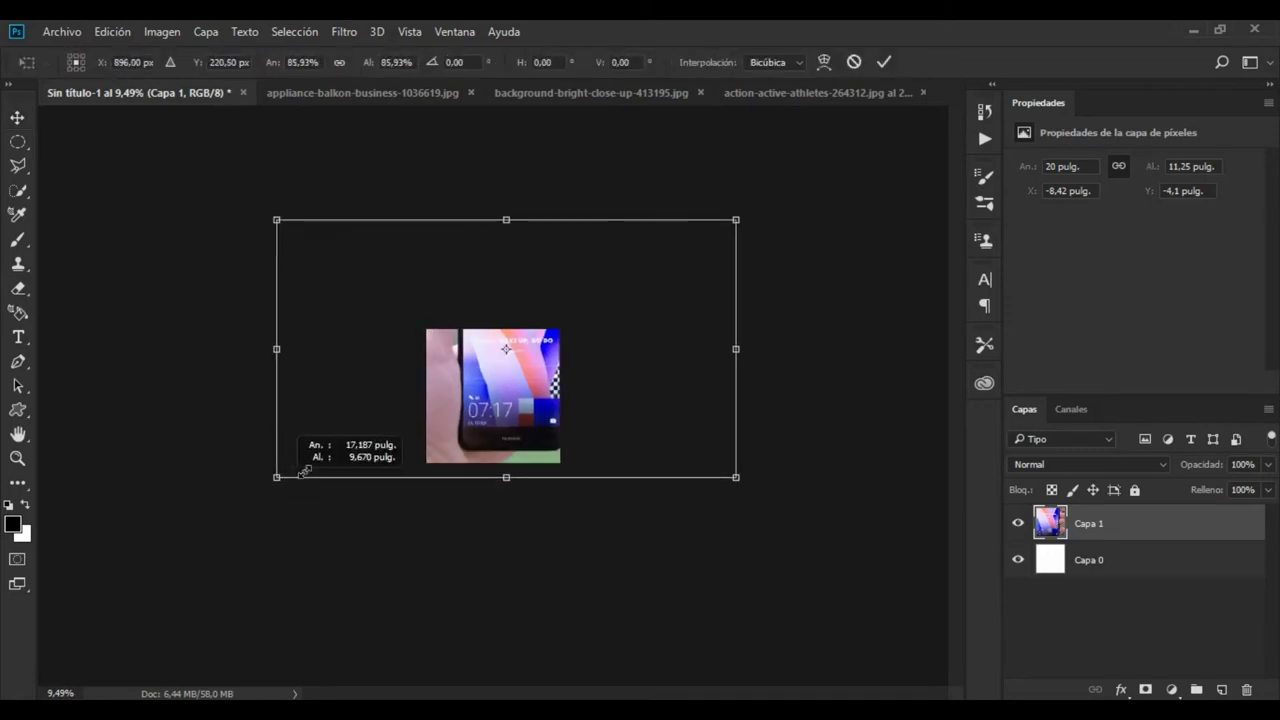
- Scale the phone photo layer down to about 44% with the transform handles
mouse_move(201, 522)
mouse_down()
mouse_move(414, 397)
mouse_move(400, 442)
mouse_up()
drag(497, 397, 462, 423)
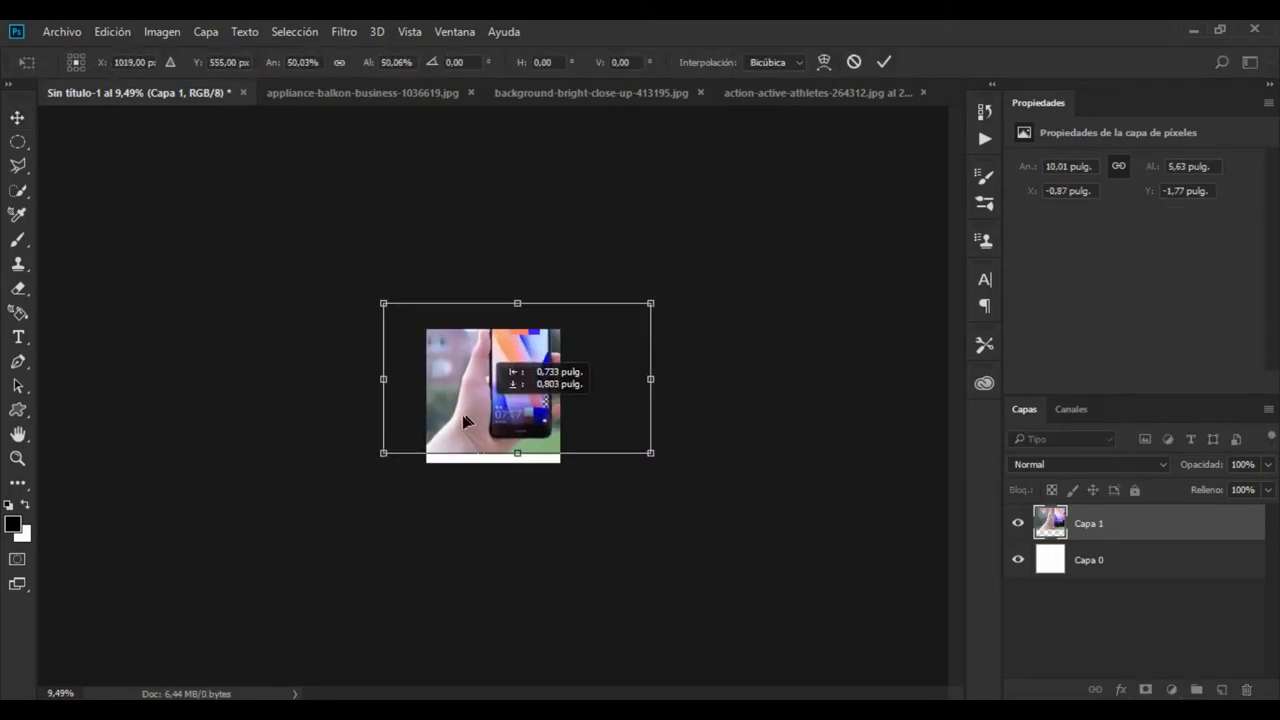
drag(352, 468, 367, 458)
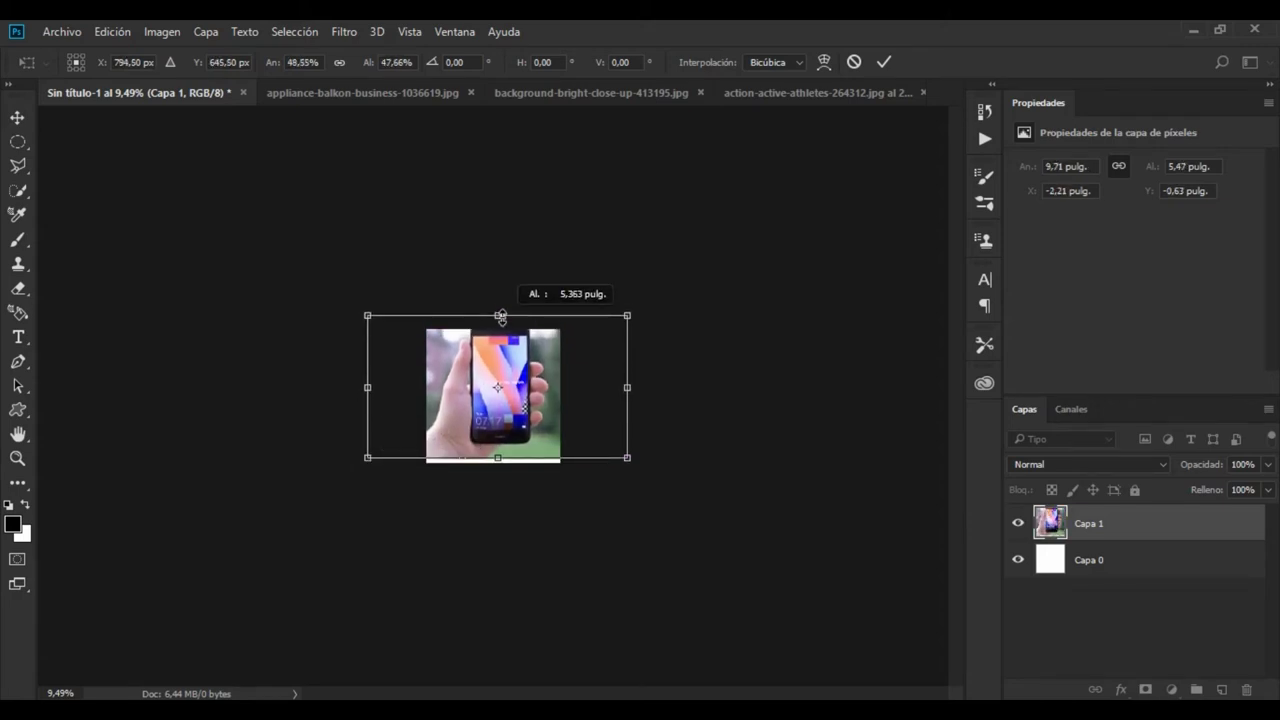
drag(501, 317, 501, 318)
drag(498, 455, 498, 462)
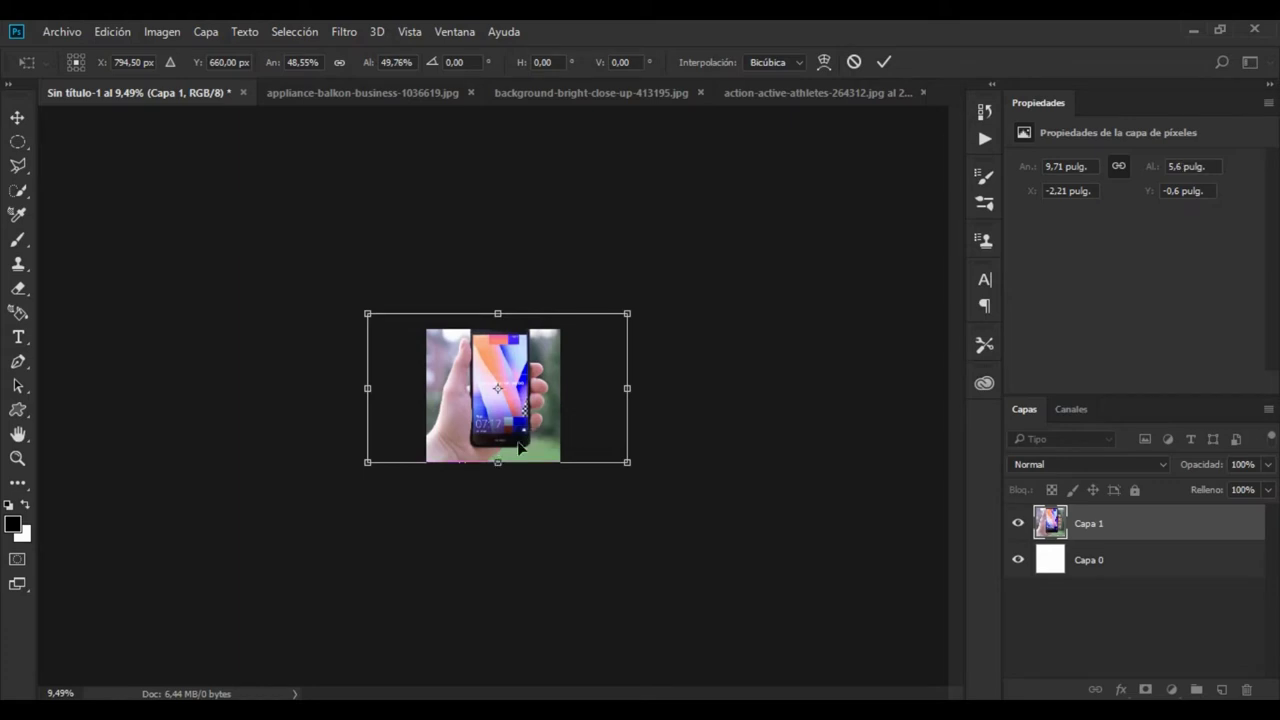
drag(627, 315, 605, 337)
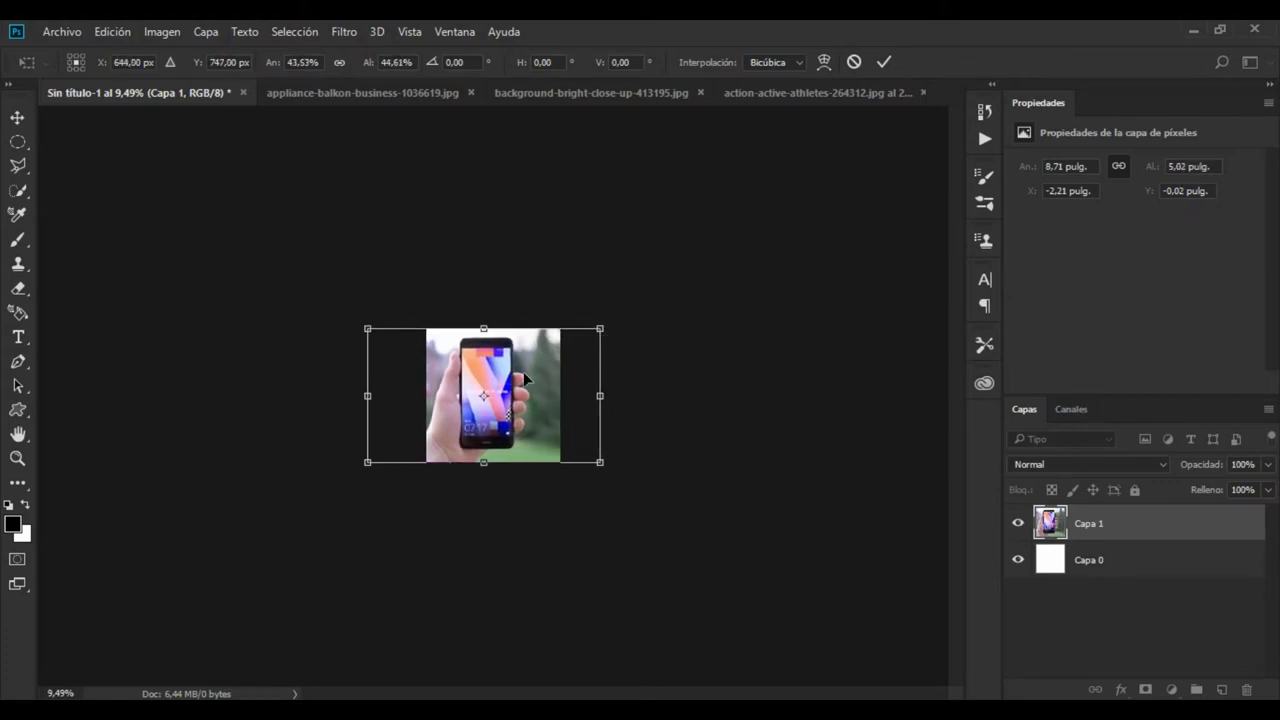
- Shift the photo right to centre the phone, commit, and zoom in
drag(522, 377, 535, 375)
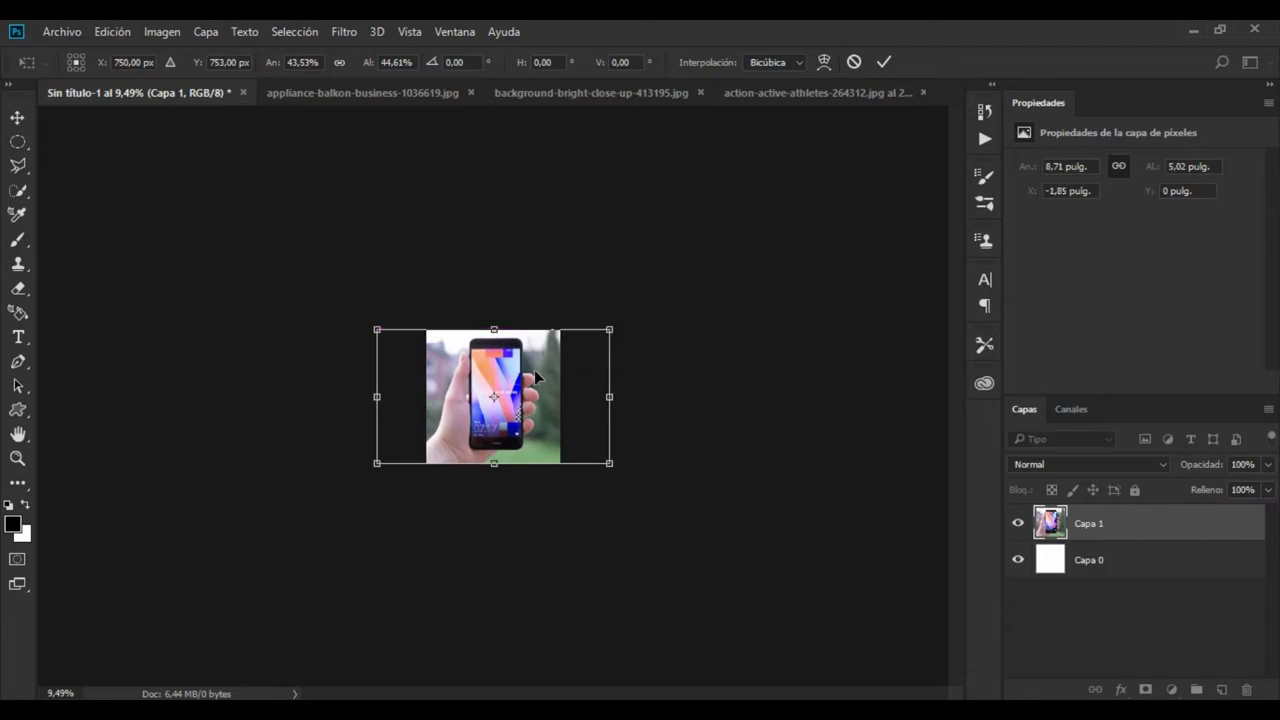
key(Return)
key(ctrl+plus)
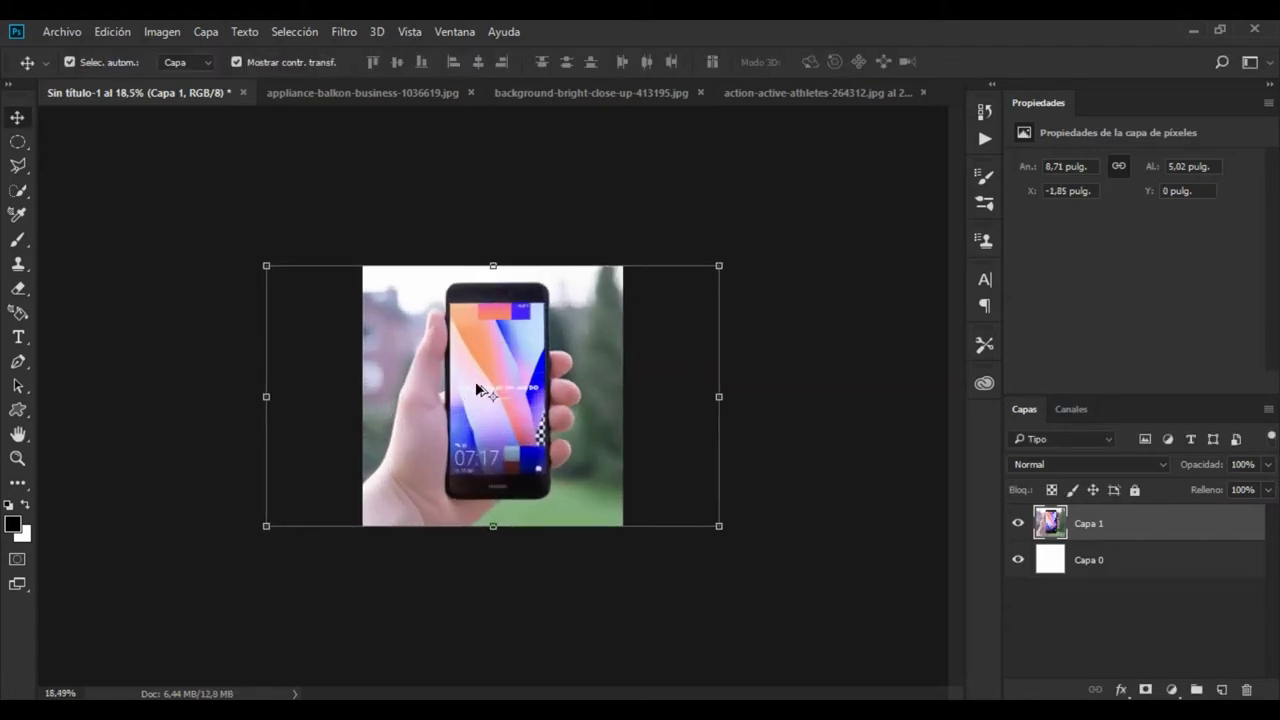
key(ctrl+plus)
key(ctrl+t)
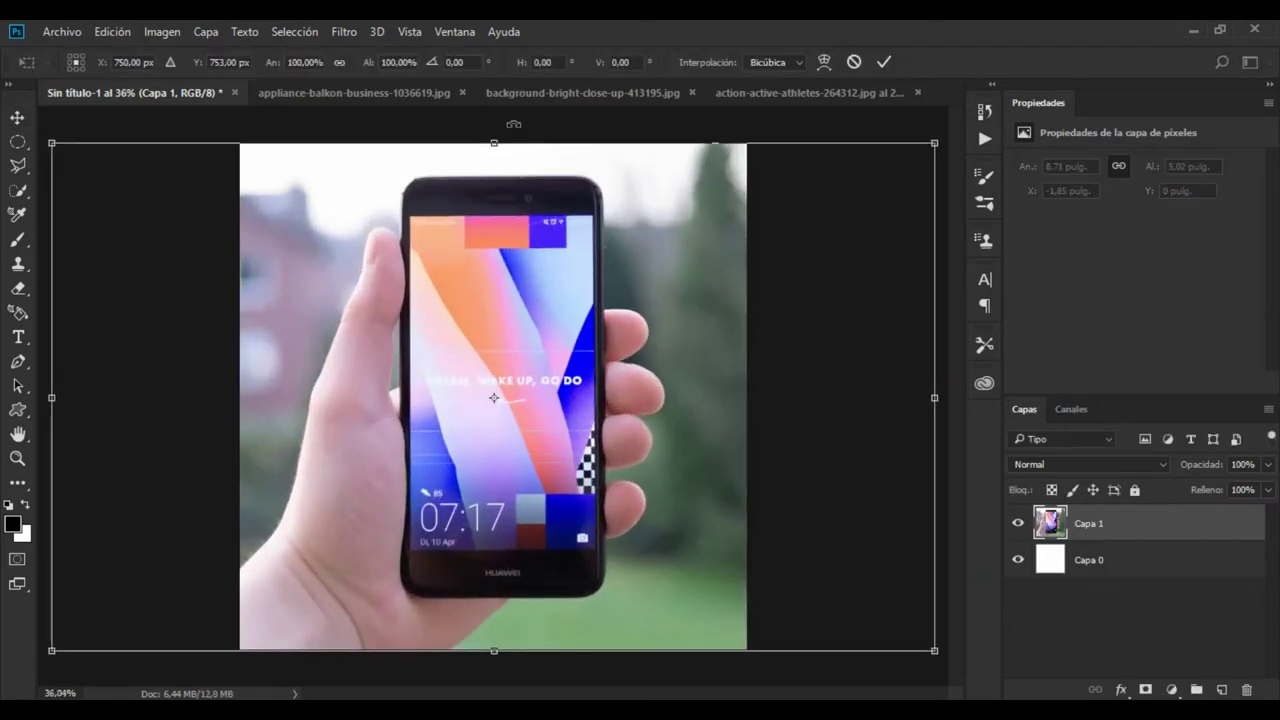
key(Return)
- Zoom in on the phone screen and choose the Polygonal Lasso Tool
click(528, 127)
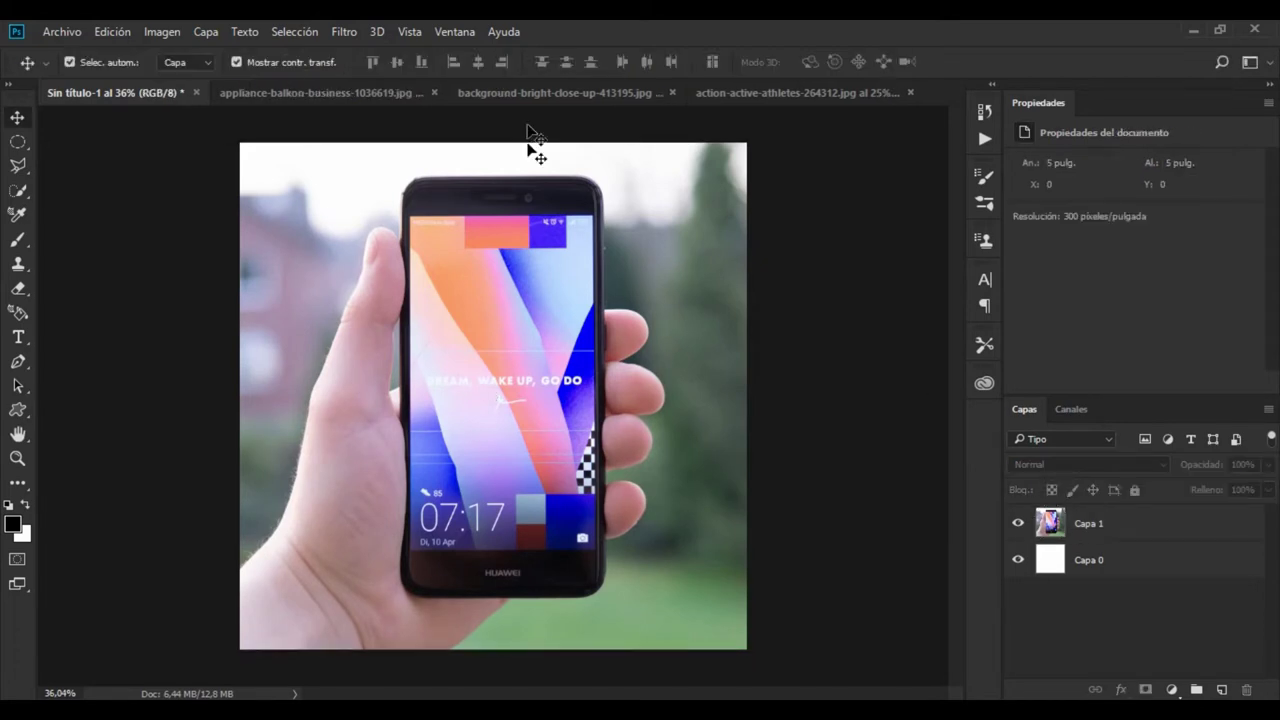
scroll(620, 294, up, 3)
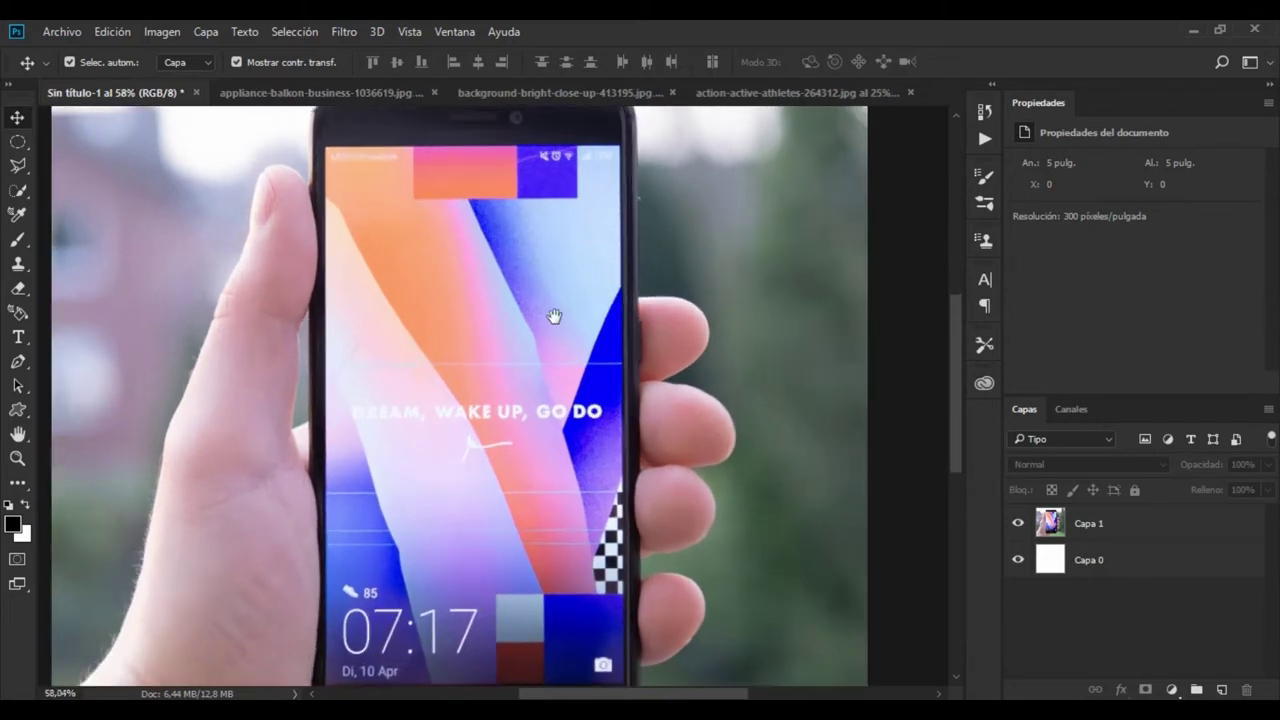
scroll(552, 317, up, 1)
drag(569, 295, 568, 304)
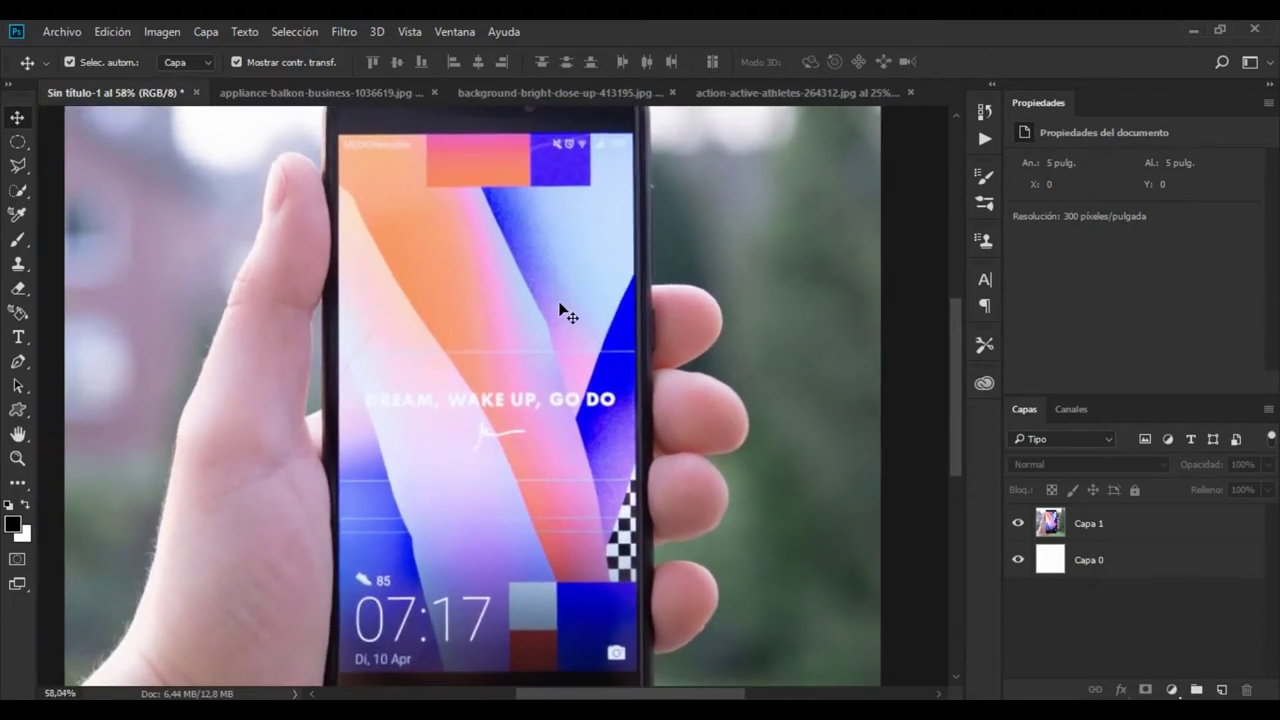
click(20, 168)
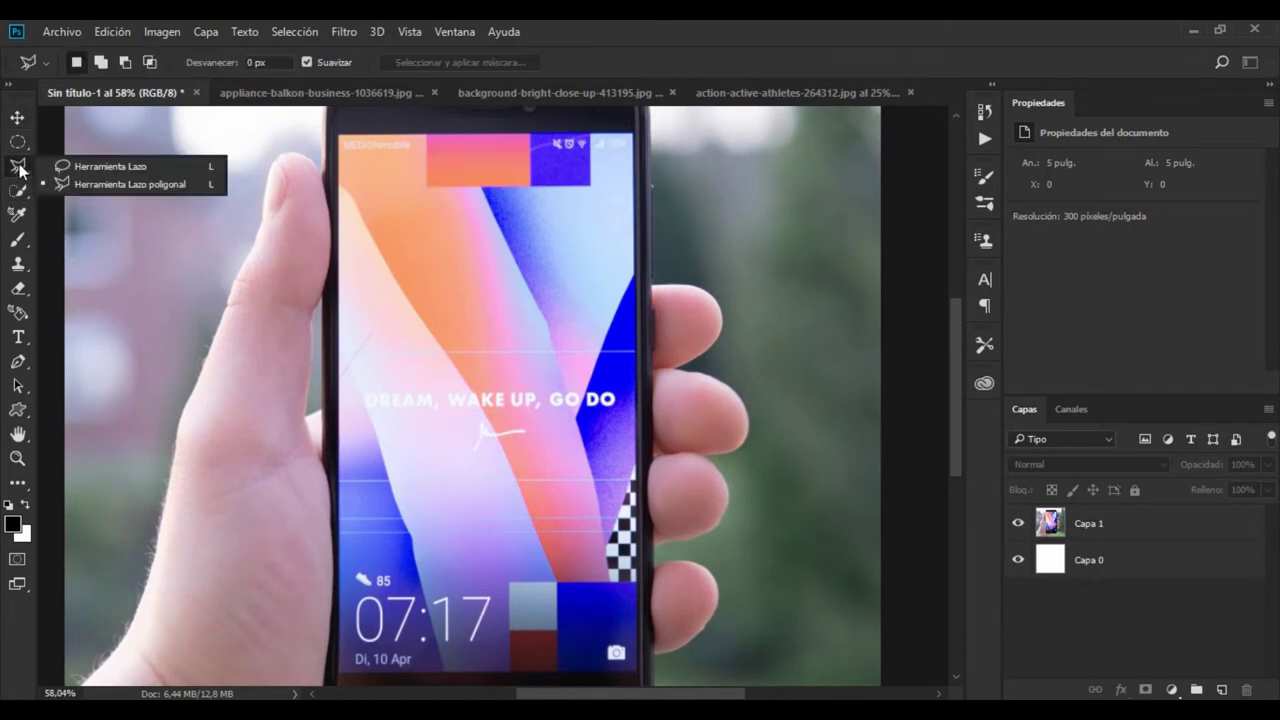
click(80, 185)
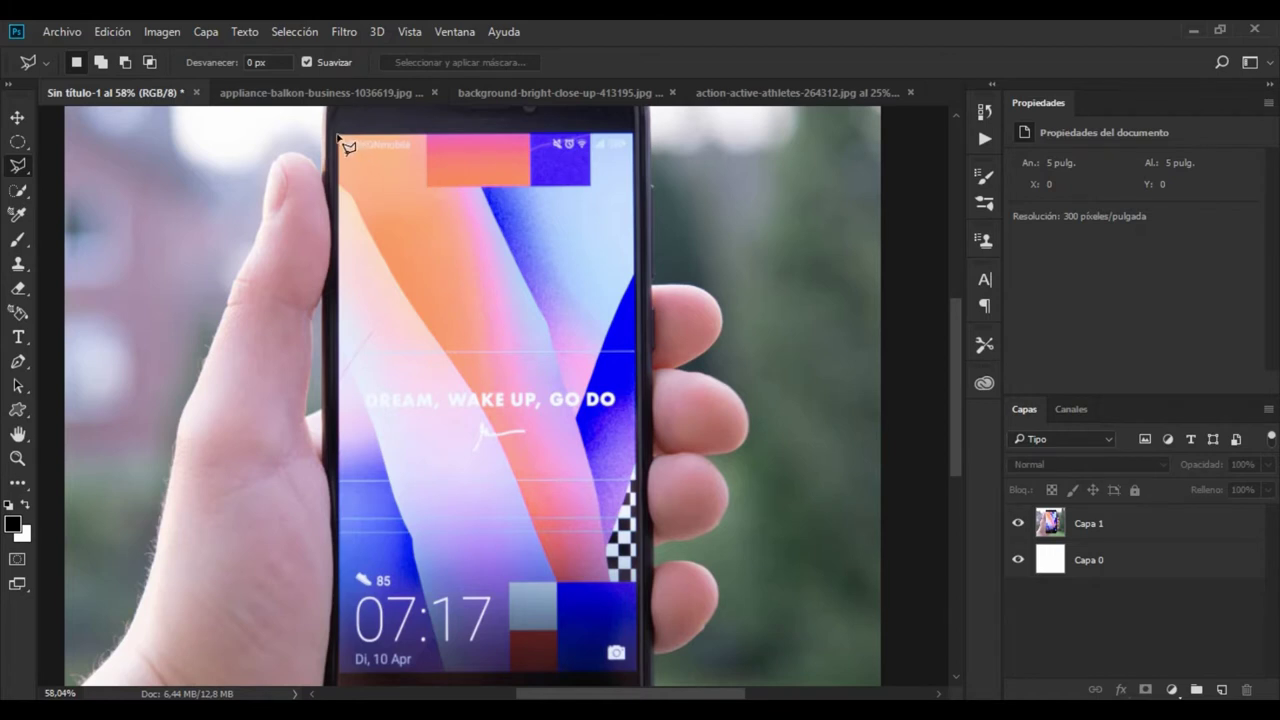
- Outline the phone screen through its four corners to close the selection
click(338, 674)
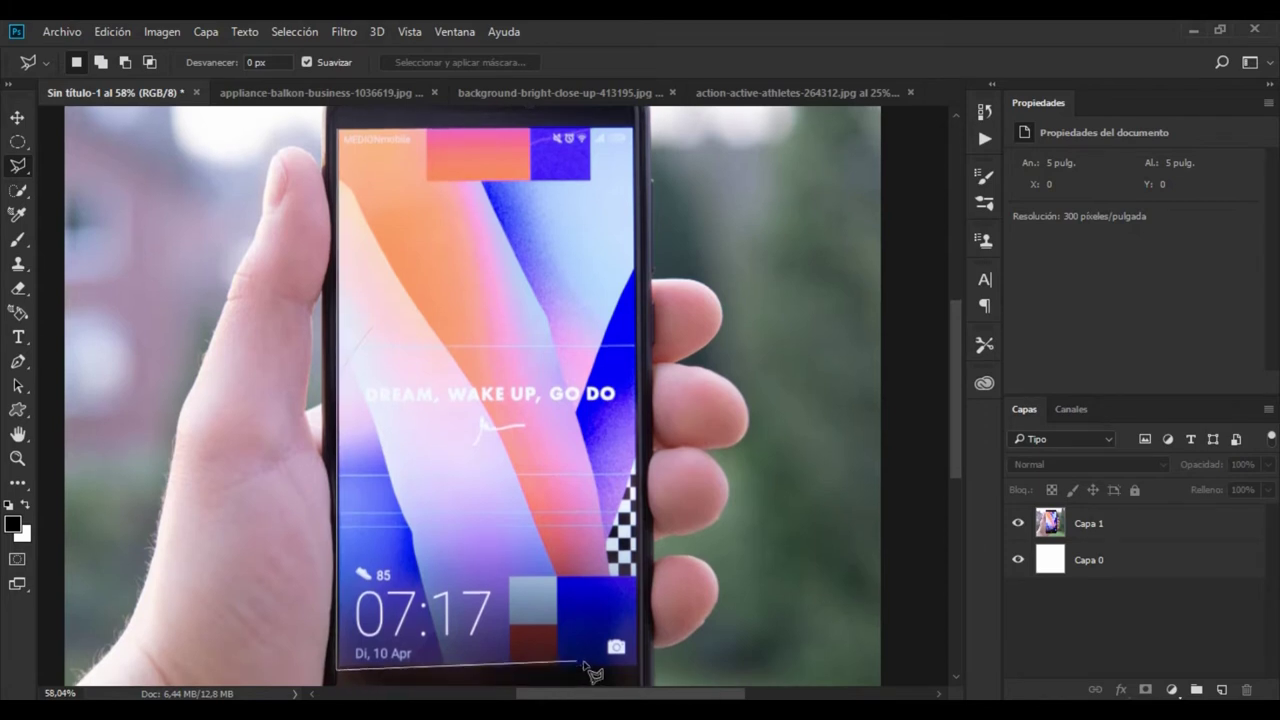
click(640, 669)
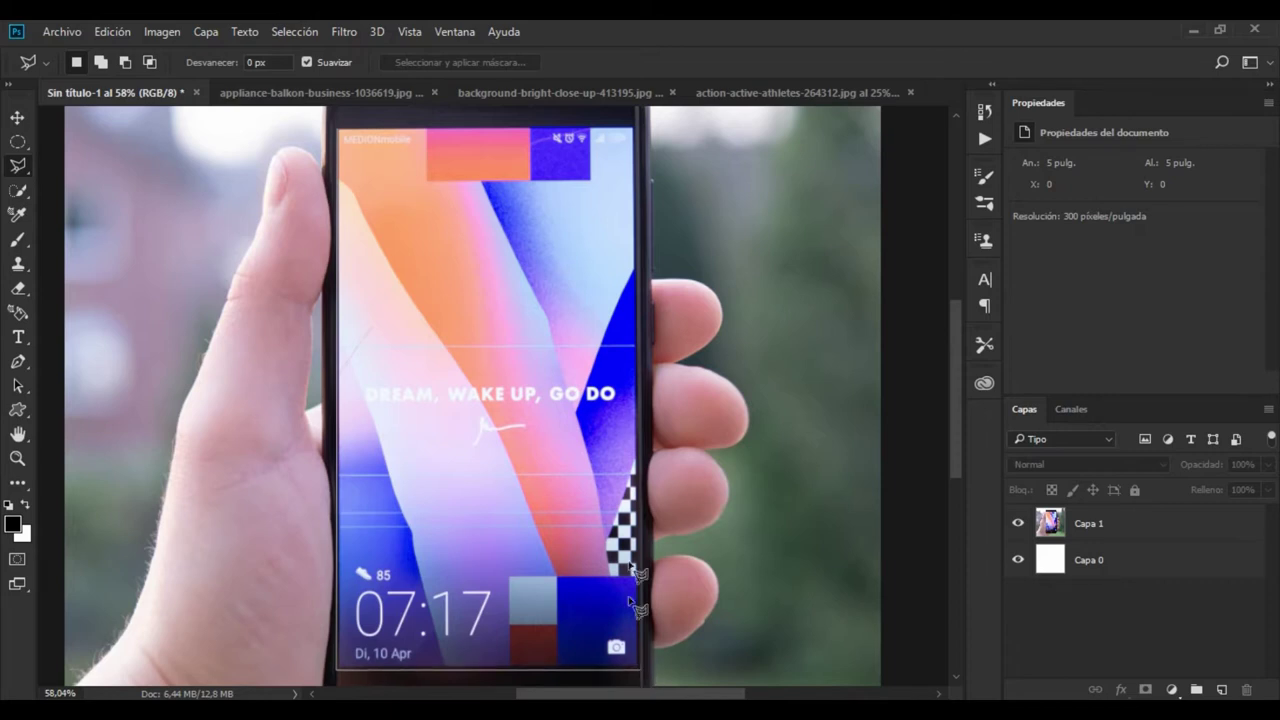
click(637, 126)
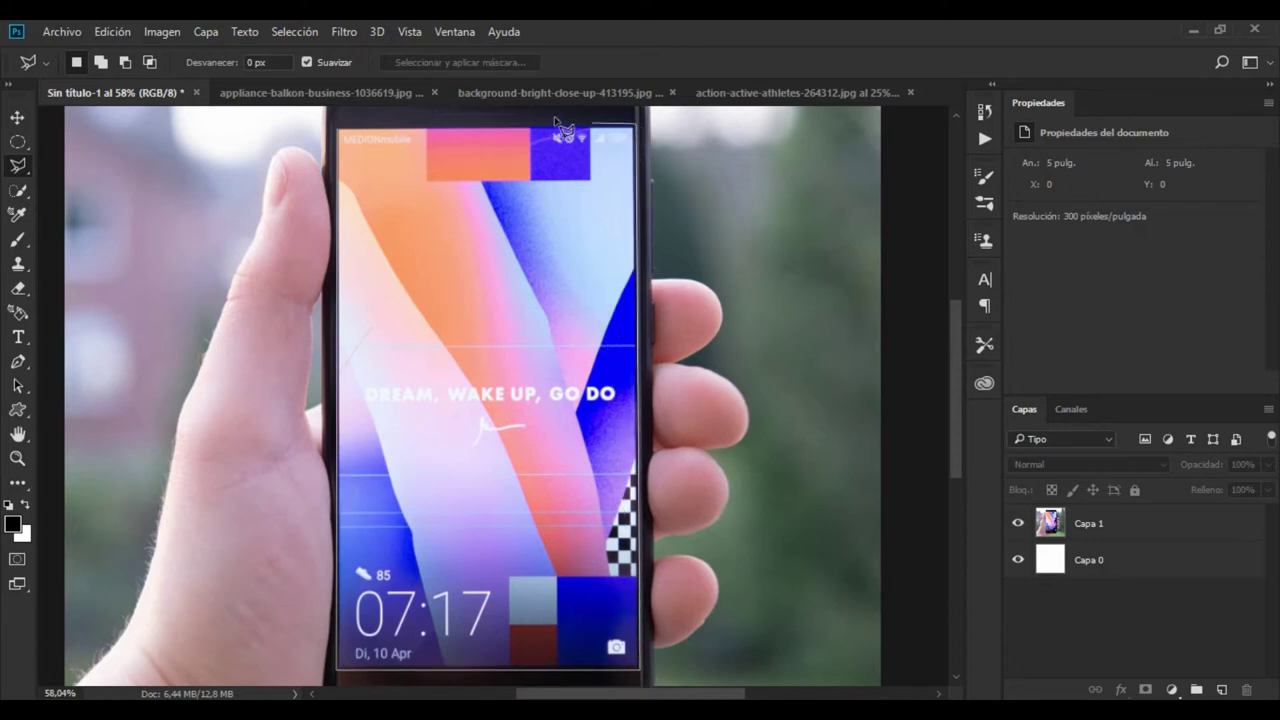
click(342, 132)
click(340, 132)
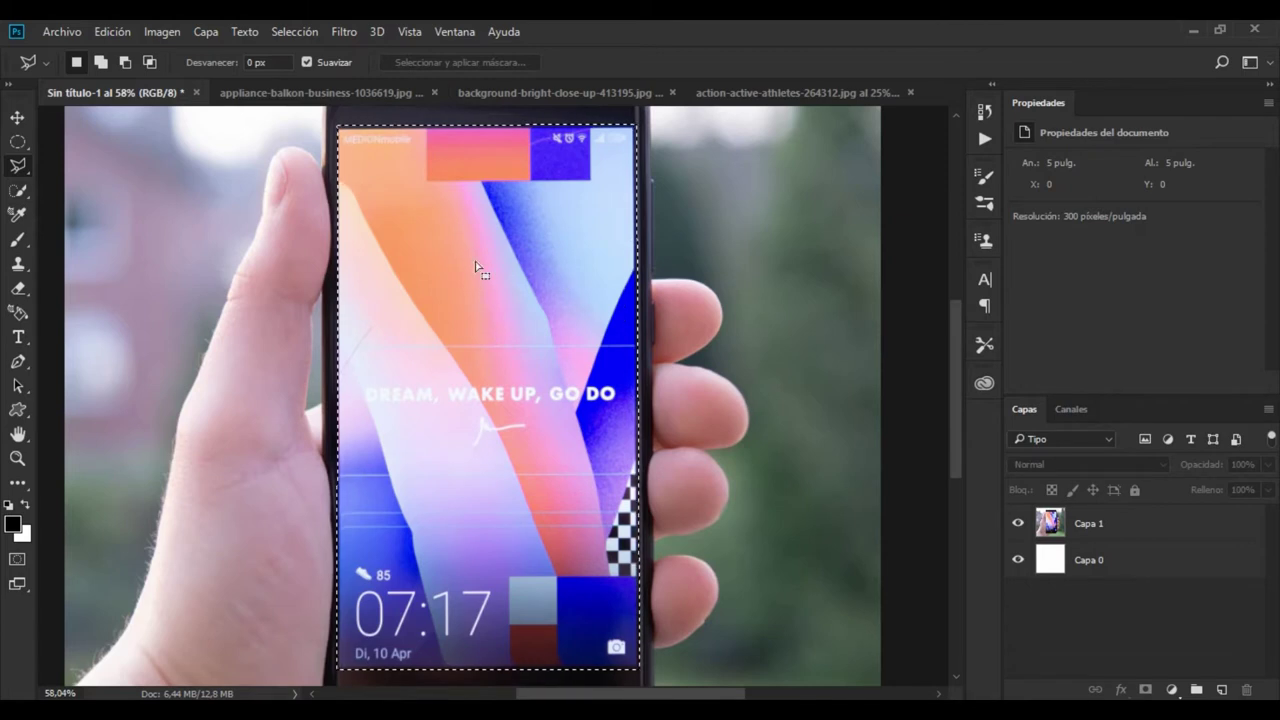
scroll(480, 262, down, 2)
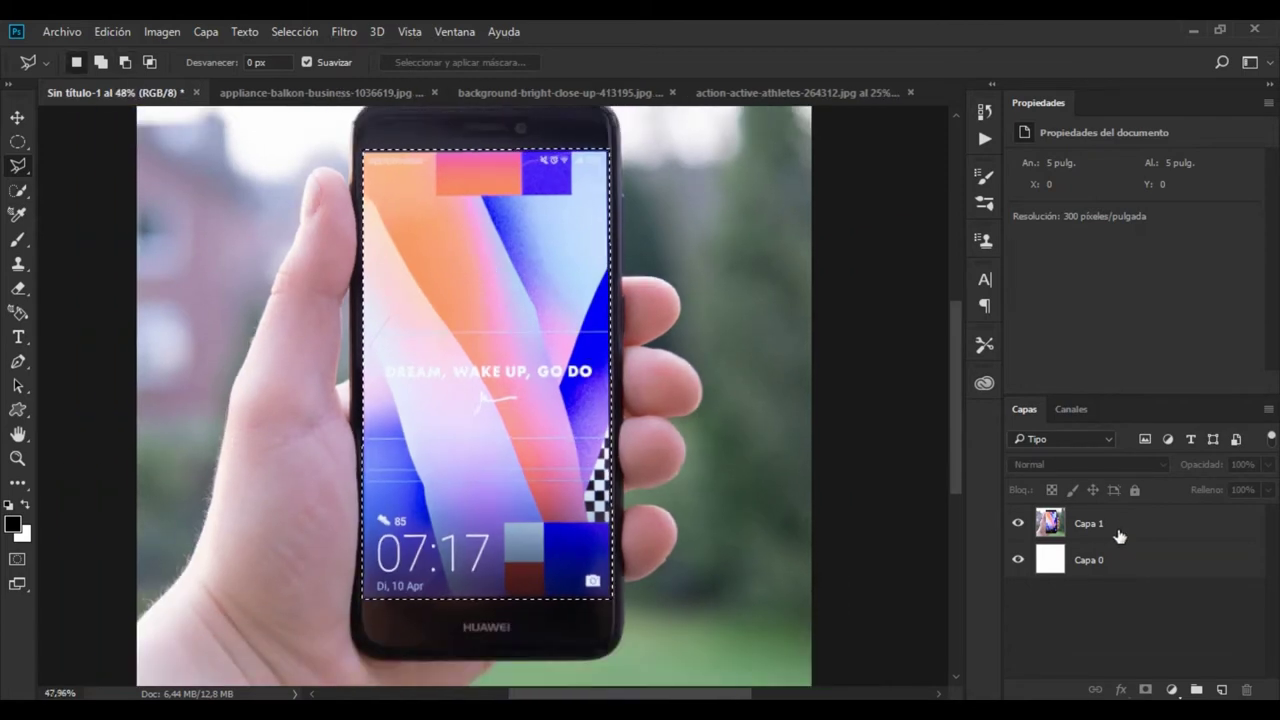
- Copy the screen area of Capa 1 to a new layer and ready a black brush
click(1114, 527)
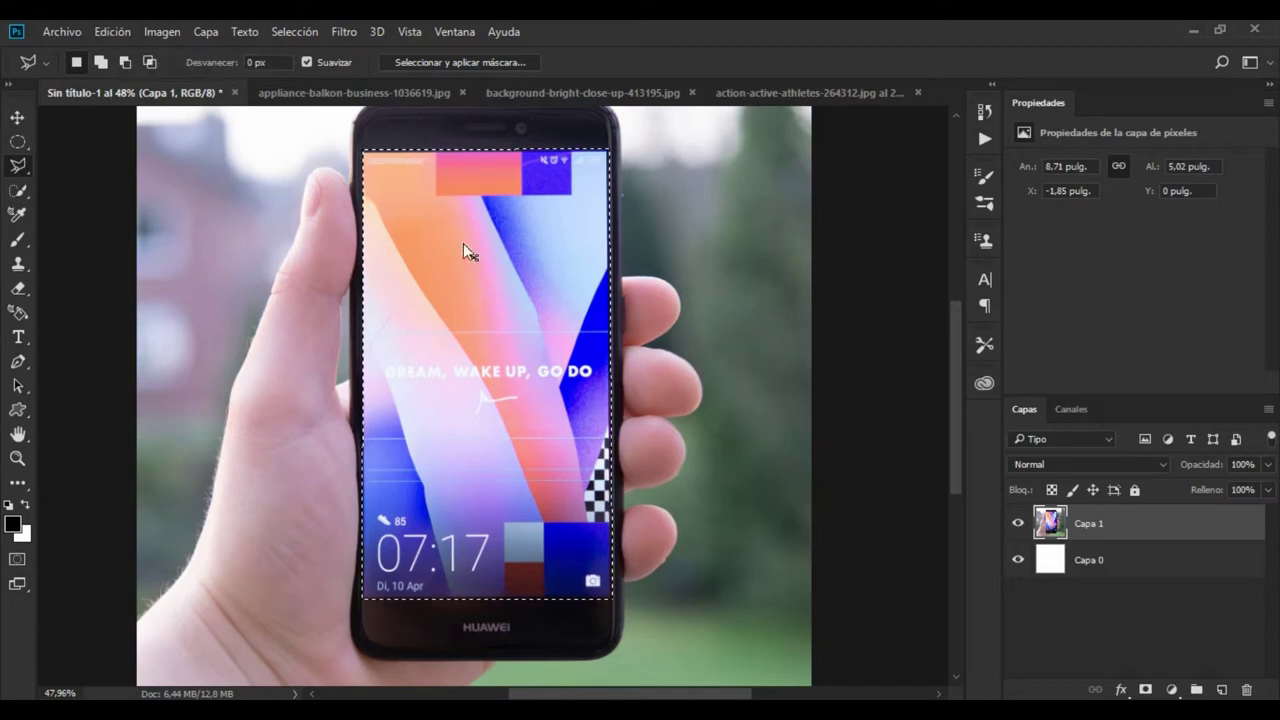
key(ctrl+j)
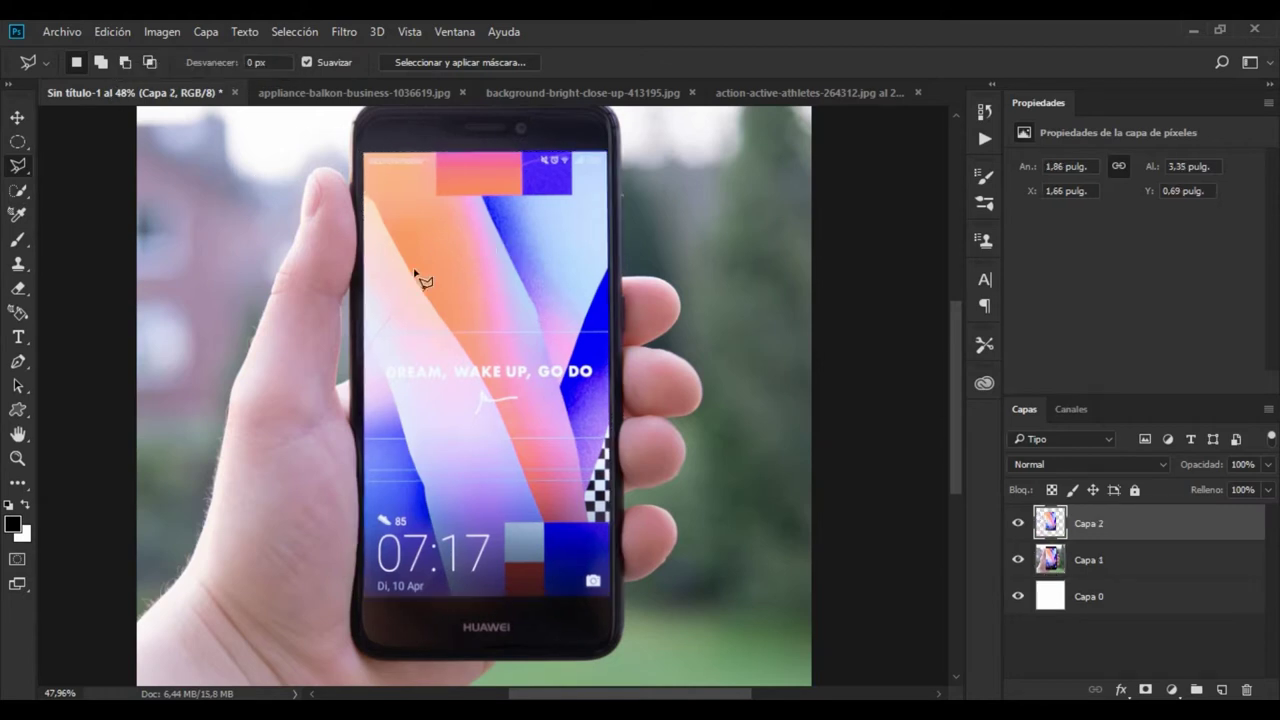
click(19, 243)
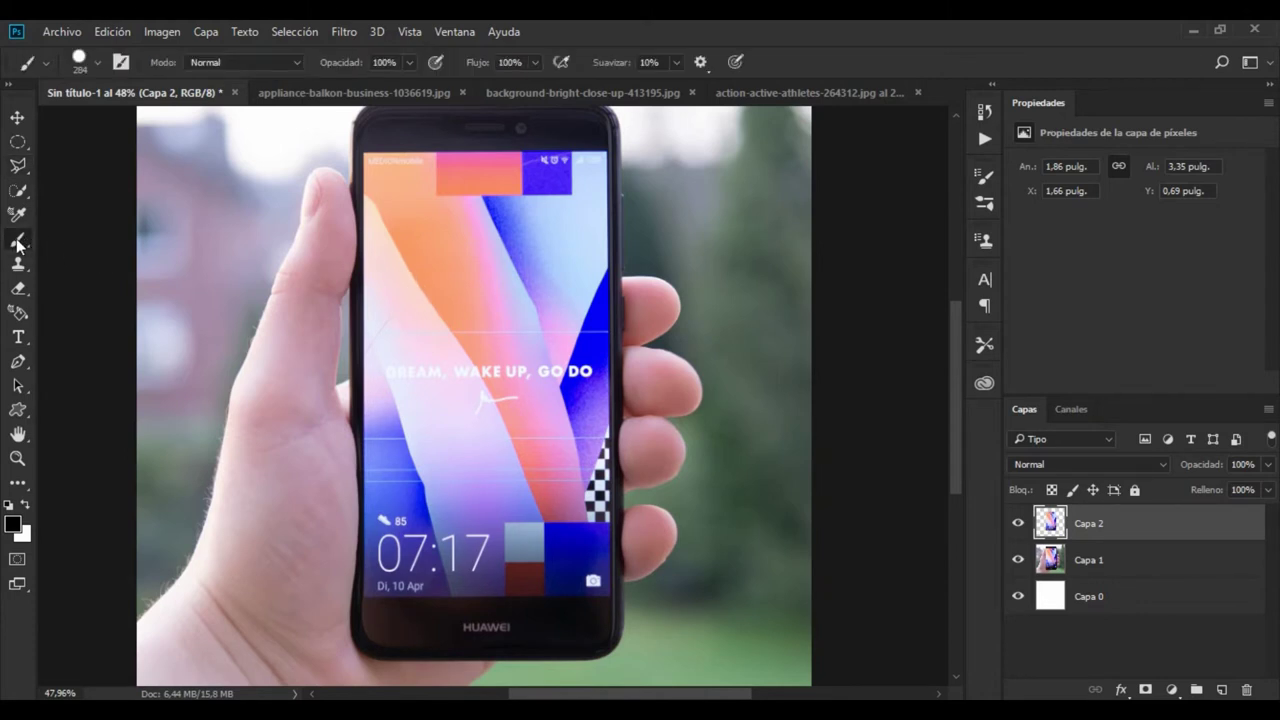
right_click(19, 243)
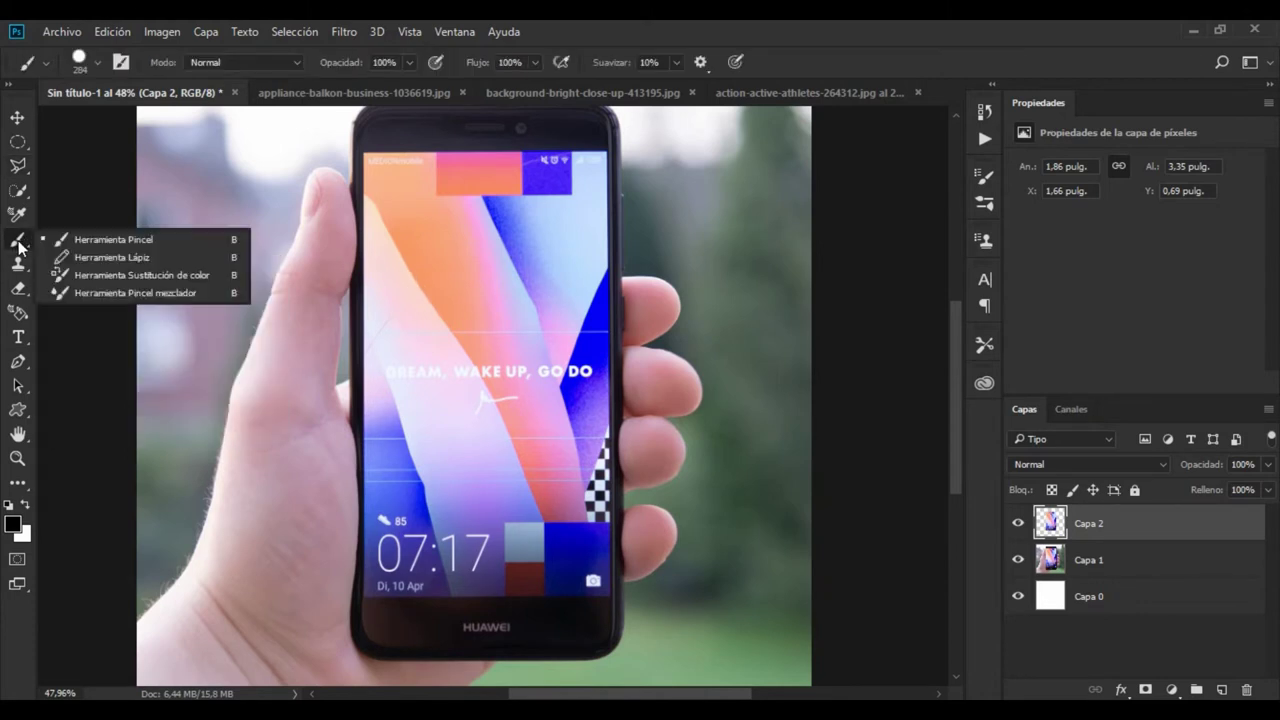
click(106, 244)
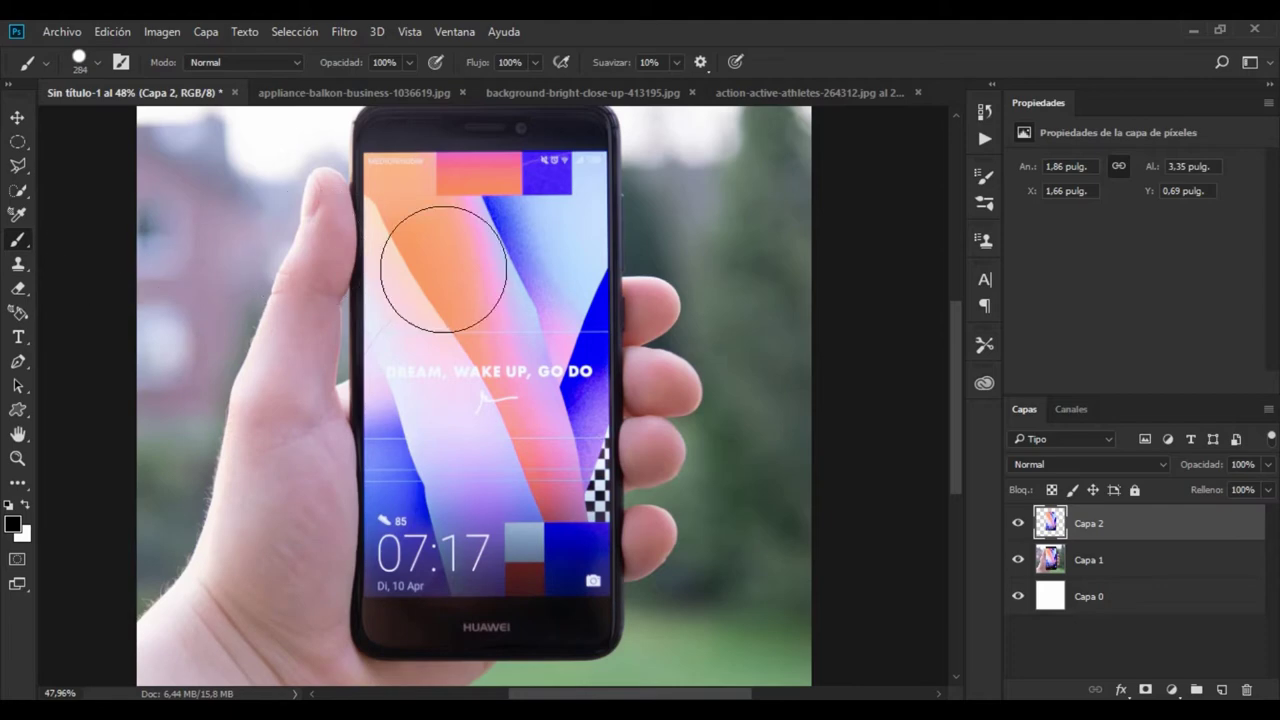
right_click(438, 268)
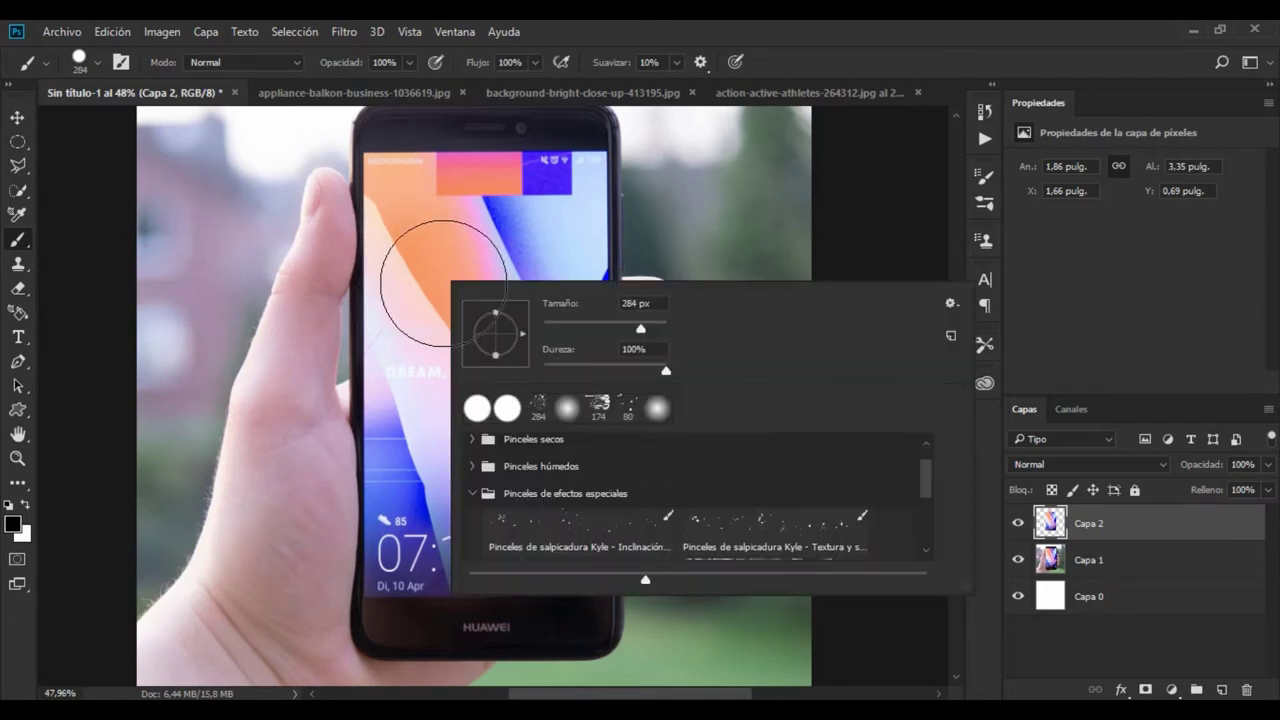
click(15, 524)
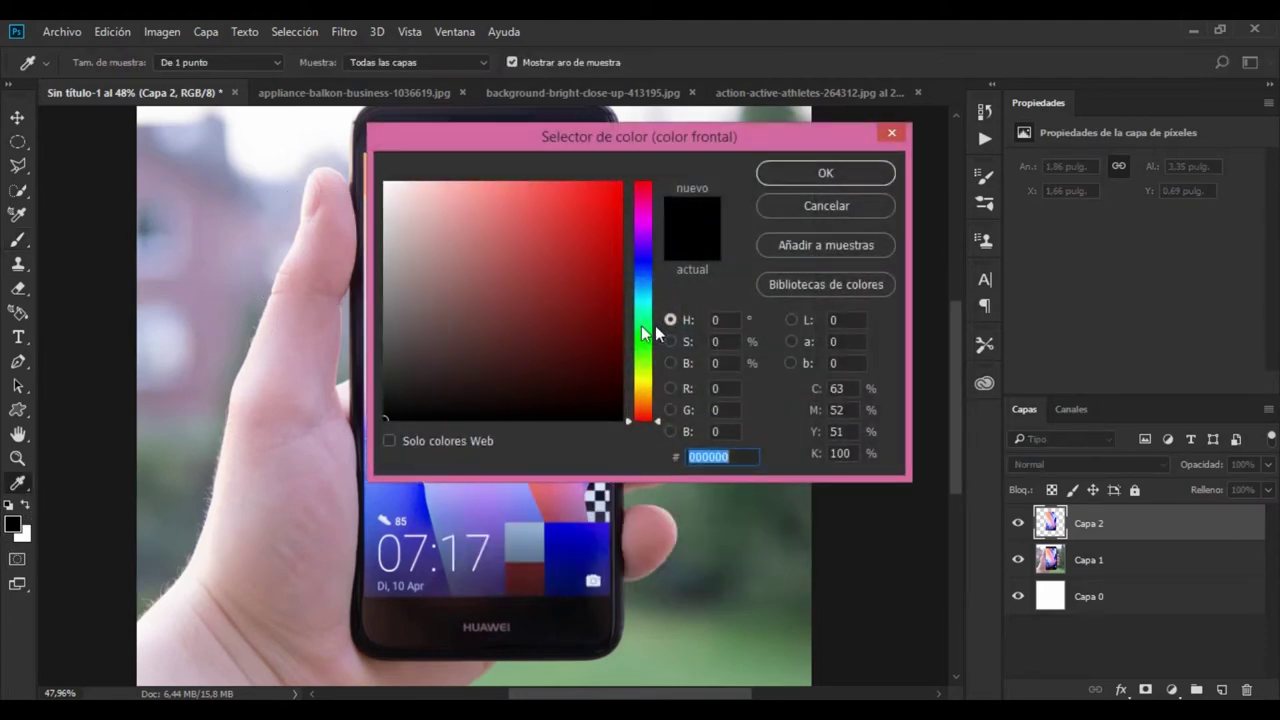
click(822, 176)
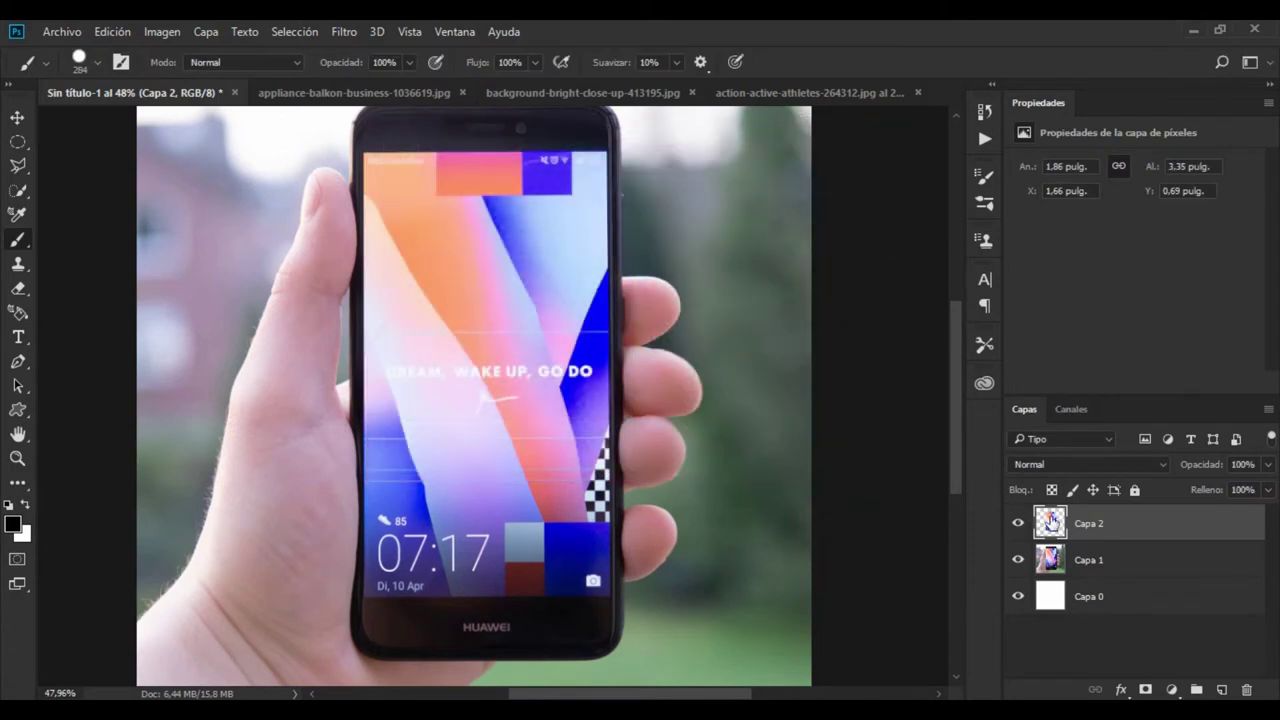
- Paint the phone screen solid black on Capa 2 and deselect
mouse_move(505, 350)
mouse_down()
mouse_move(377, 180)
mouse_move(477, 194)
mouse_up()
key(ctrl+z)
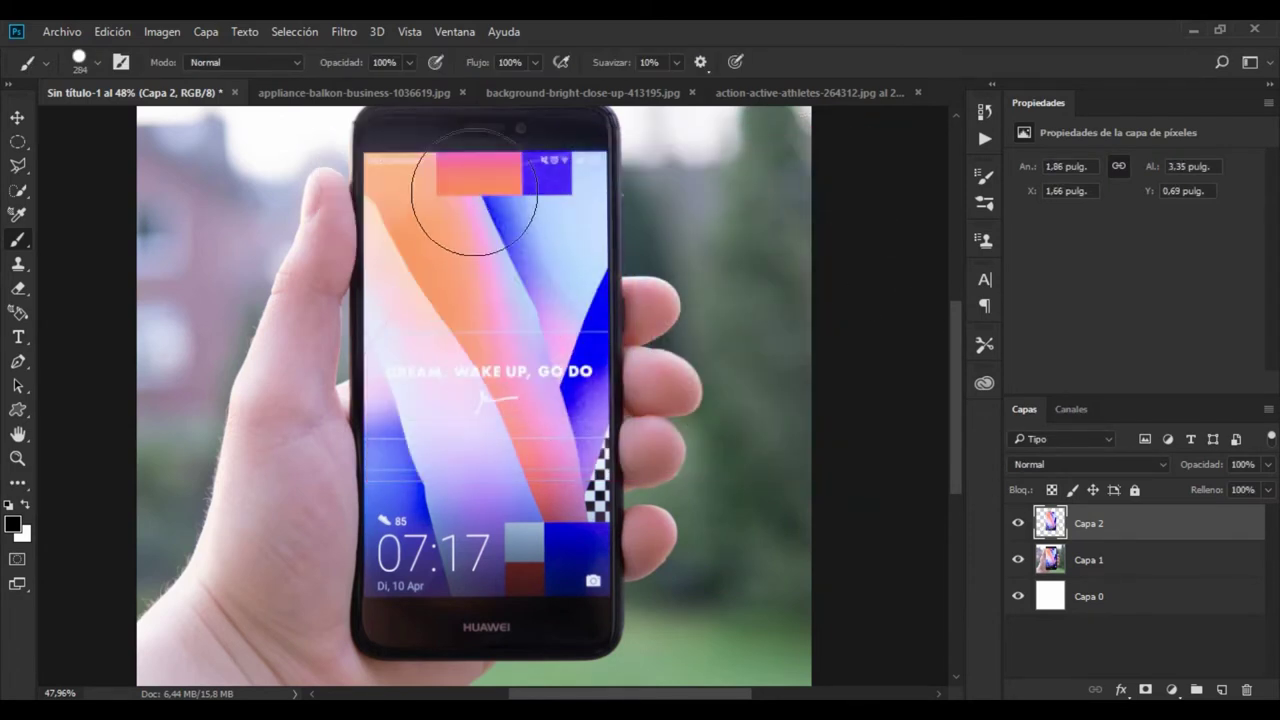
ctrl+click(1050, 523)
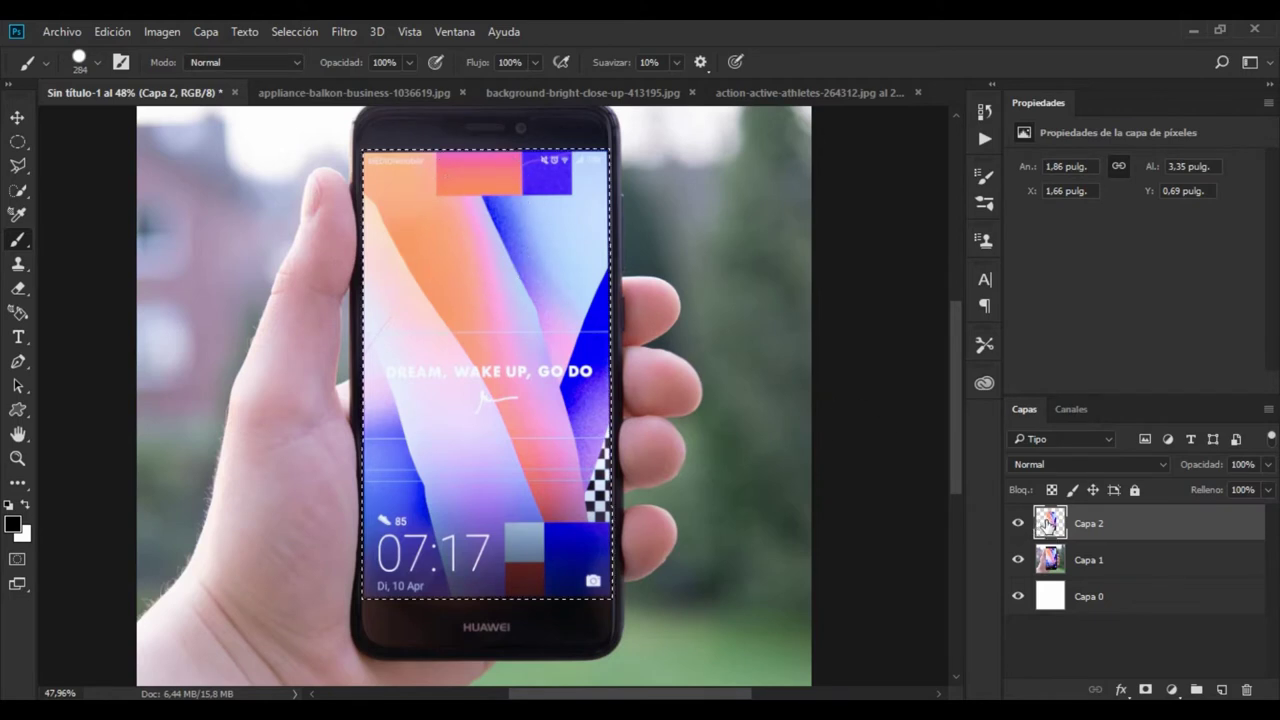
mouse_move(455, 345)
mouse_down()
mouse_move(480, 183)
mouse_move(594, 570)
mouse_move(394, 463)
mouse_move(363, 286)
mouse_move(414, 471)
mouse_move(452, 527)
mouse_up()
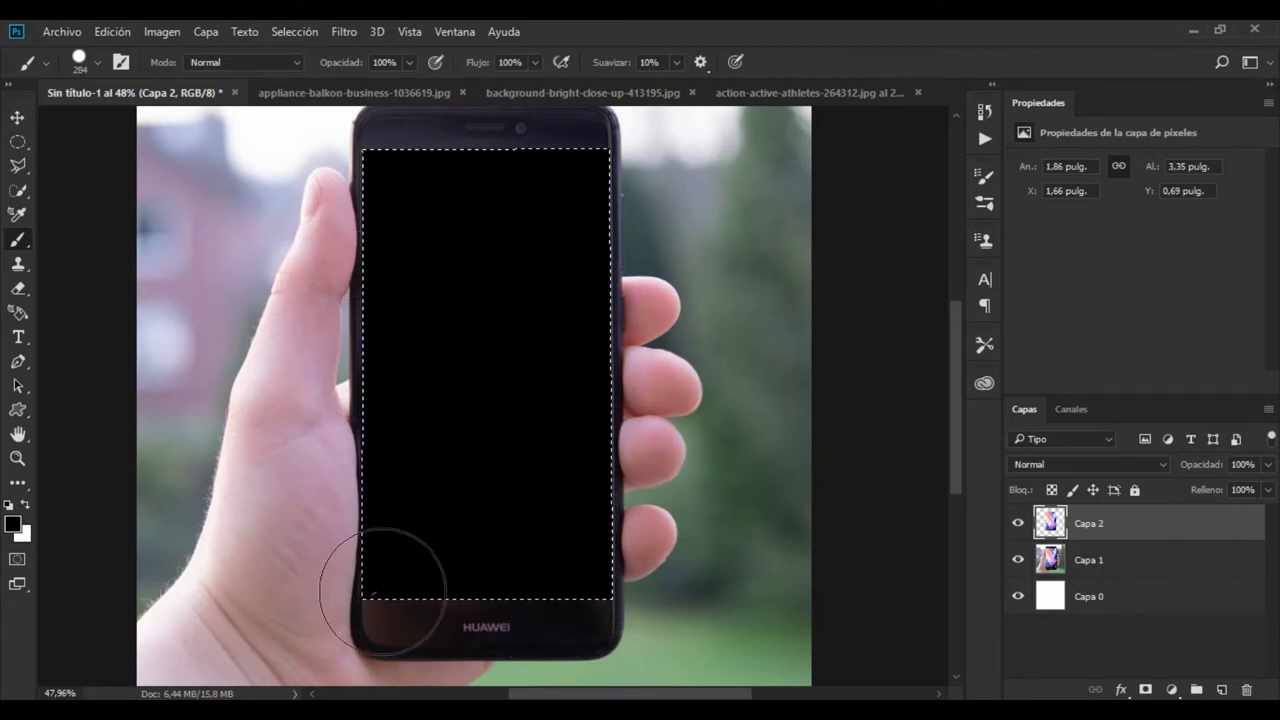
key(ctrl+d)
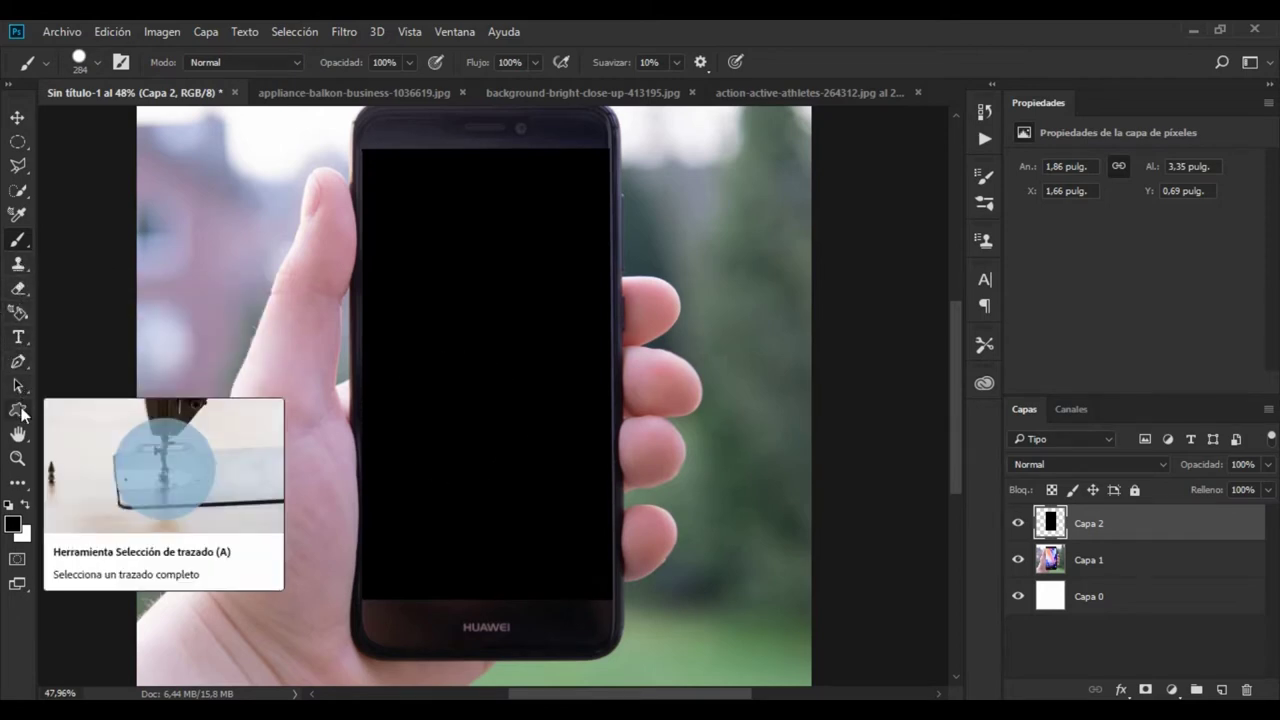
- Browse the eraser, clone, shape, path, text and 3D tool flyouts in the toolbar
click(22, 287)
click(22, 268)
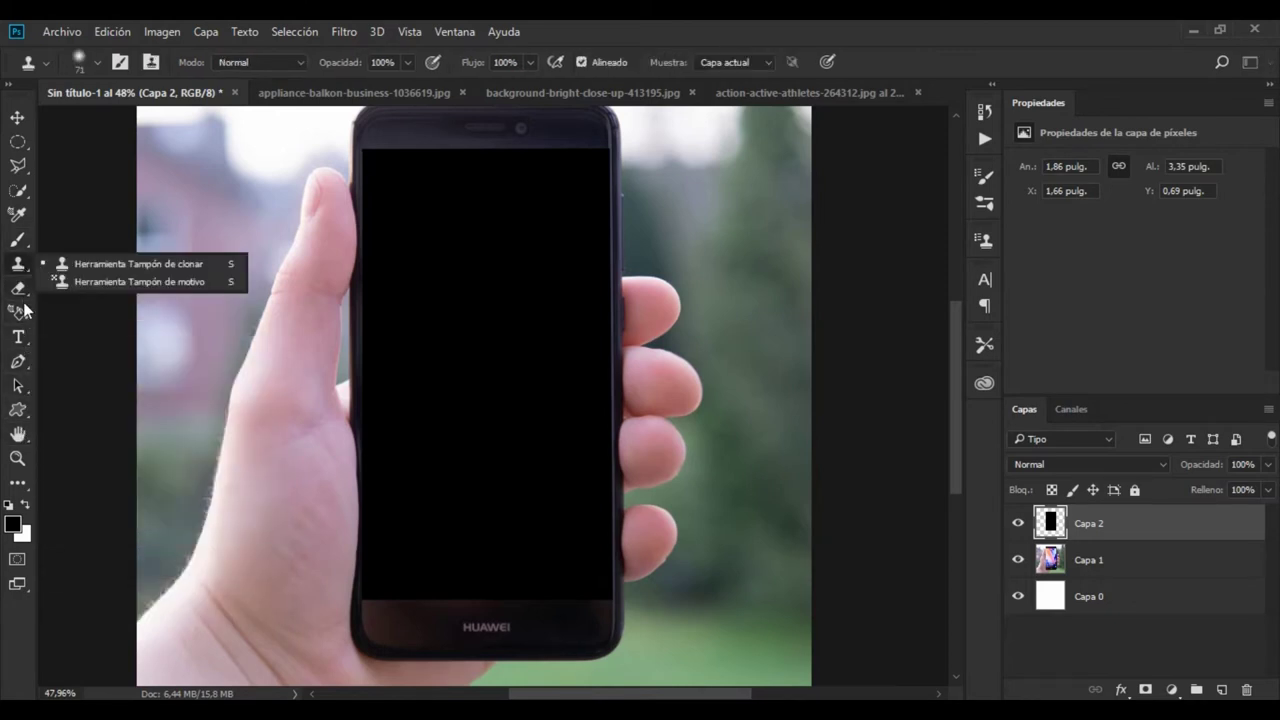
click(17, 412)
click(18, 436)
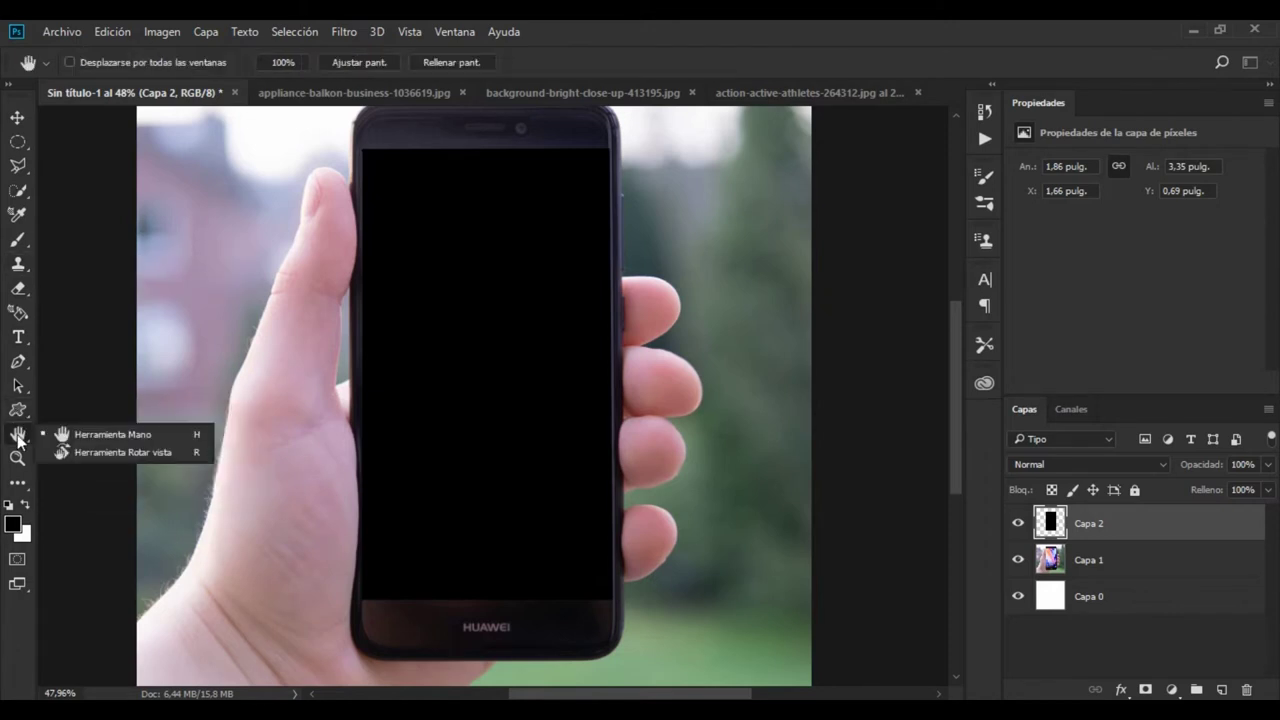
click(20, 366)
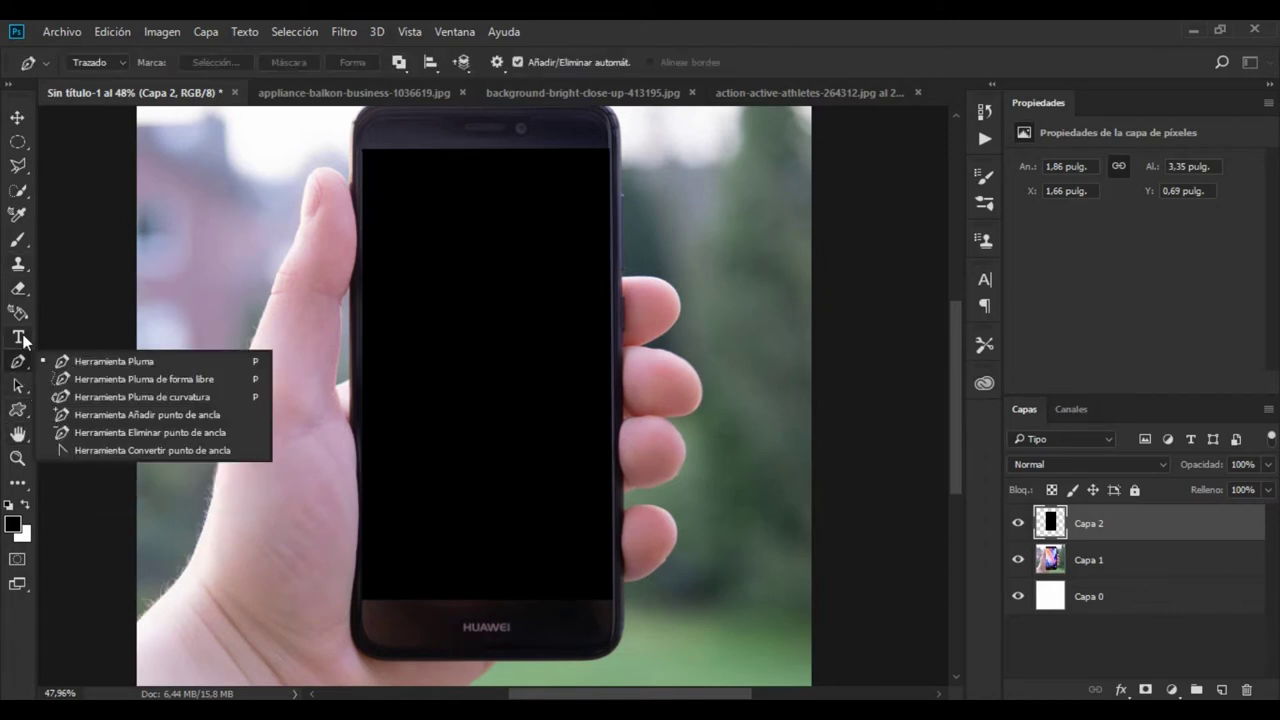
click(22, 338)
click(20, 312)
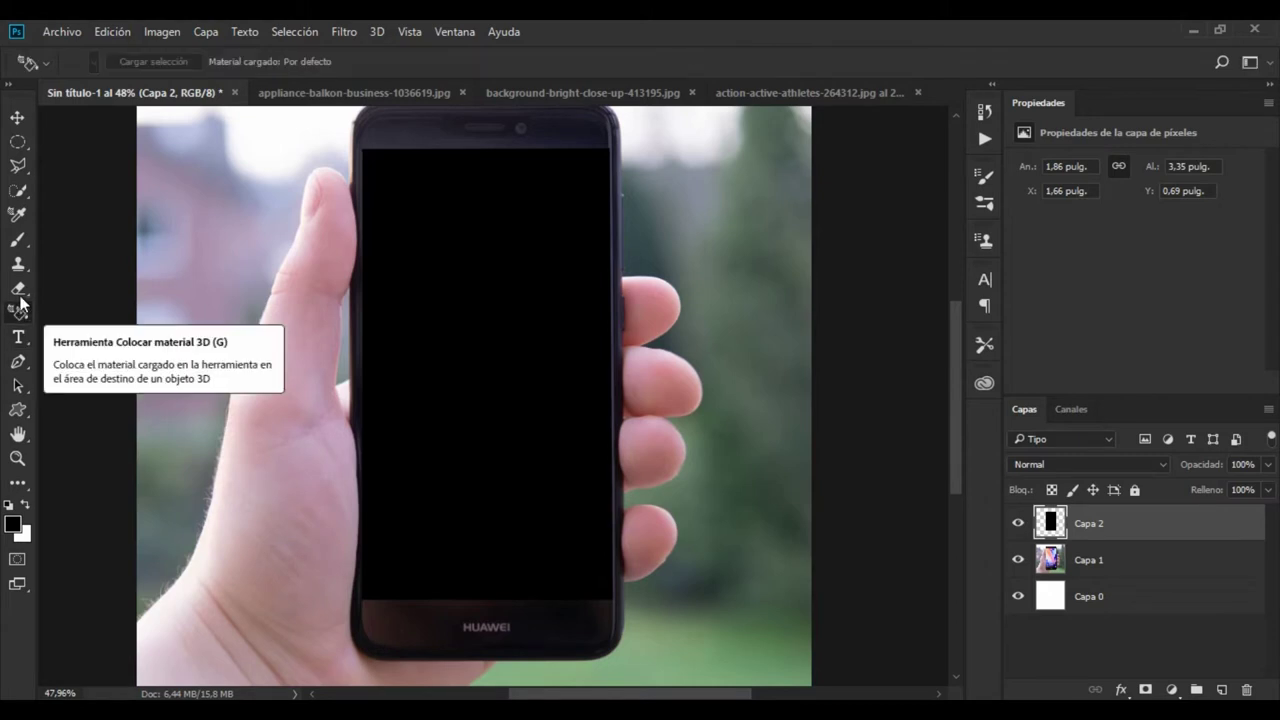
click(20, 290)
click(20, 264)
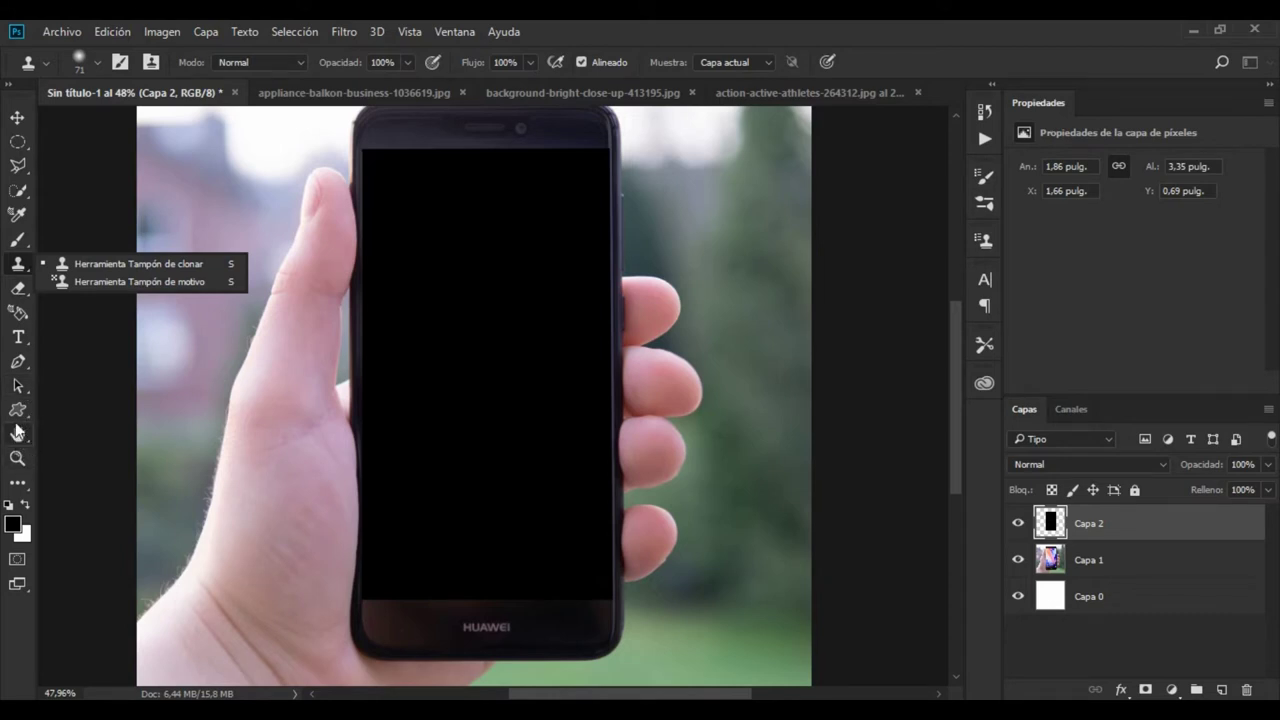
click(18, 386)
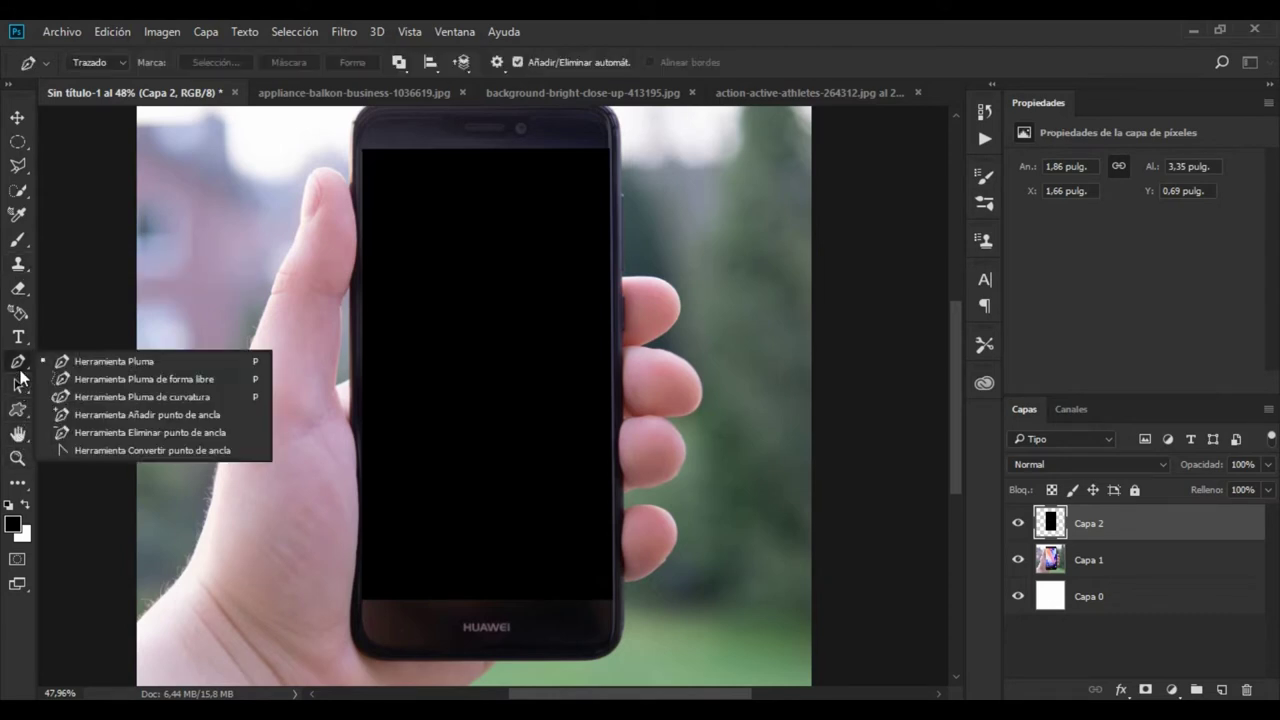
click(20, 338)
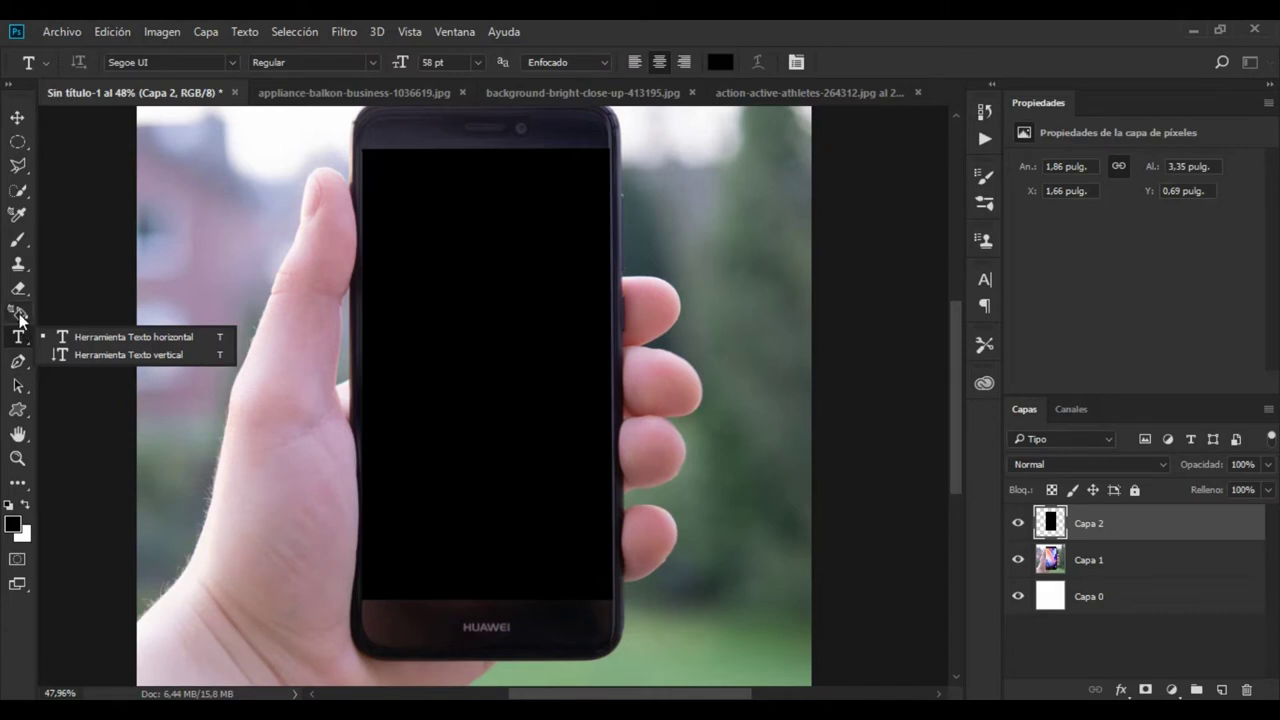
click(18, 311)
click(17, 293)
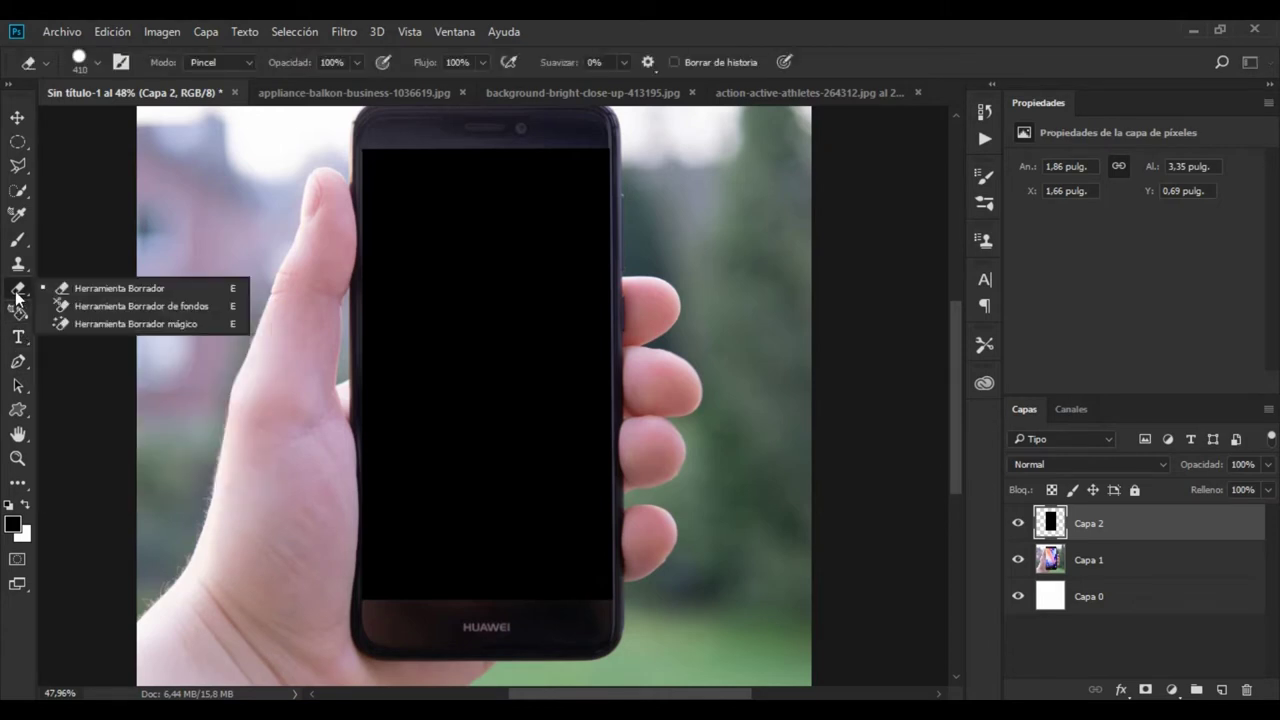
click(19, 265)
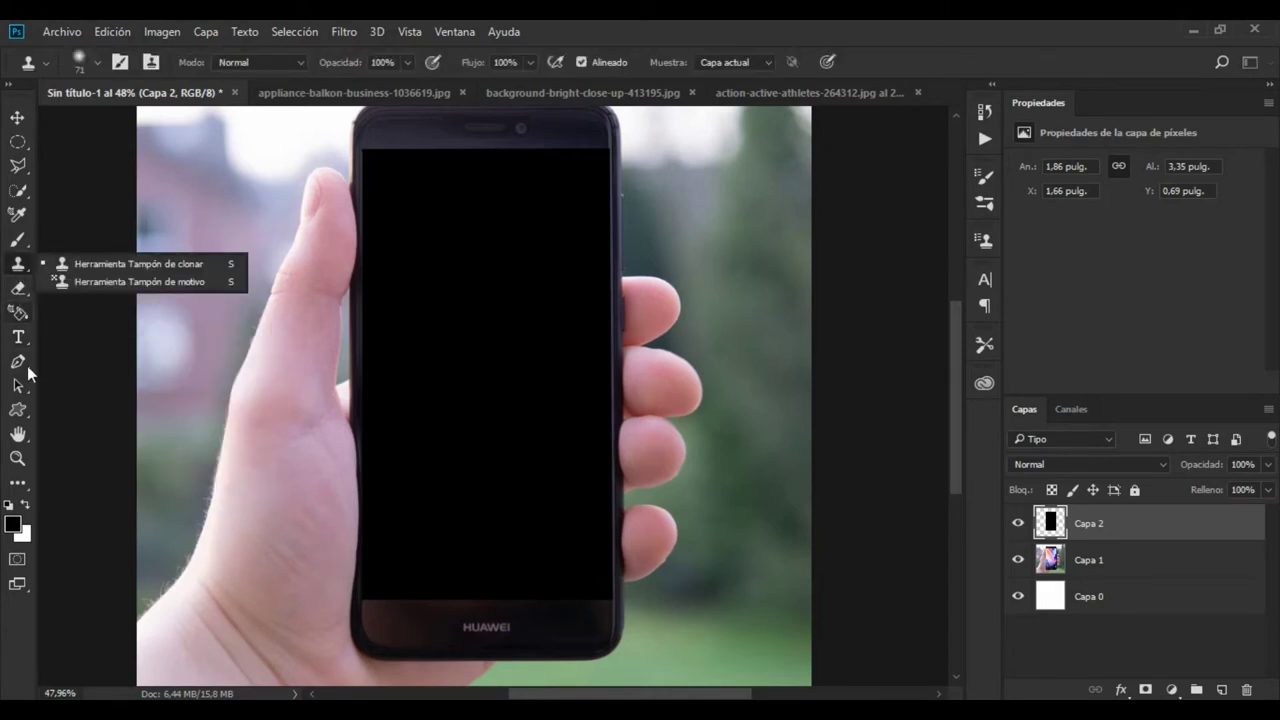
- Choose the Blur tool (Desenfocar) from the extra tools list
key(i)
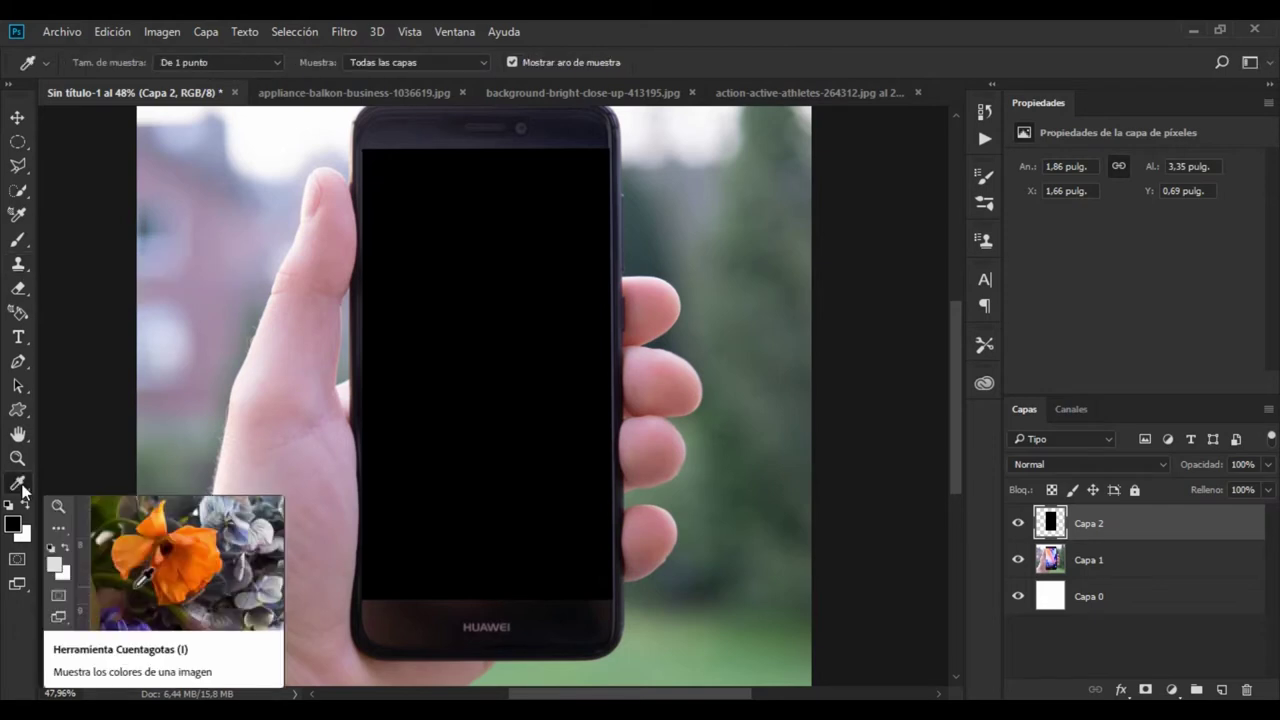
click(20, 485)
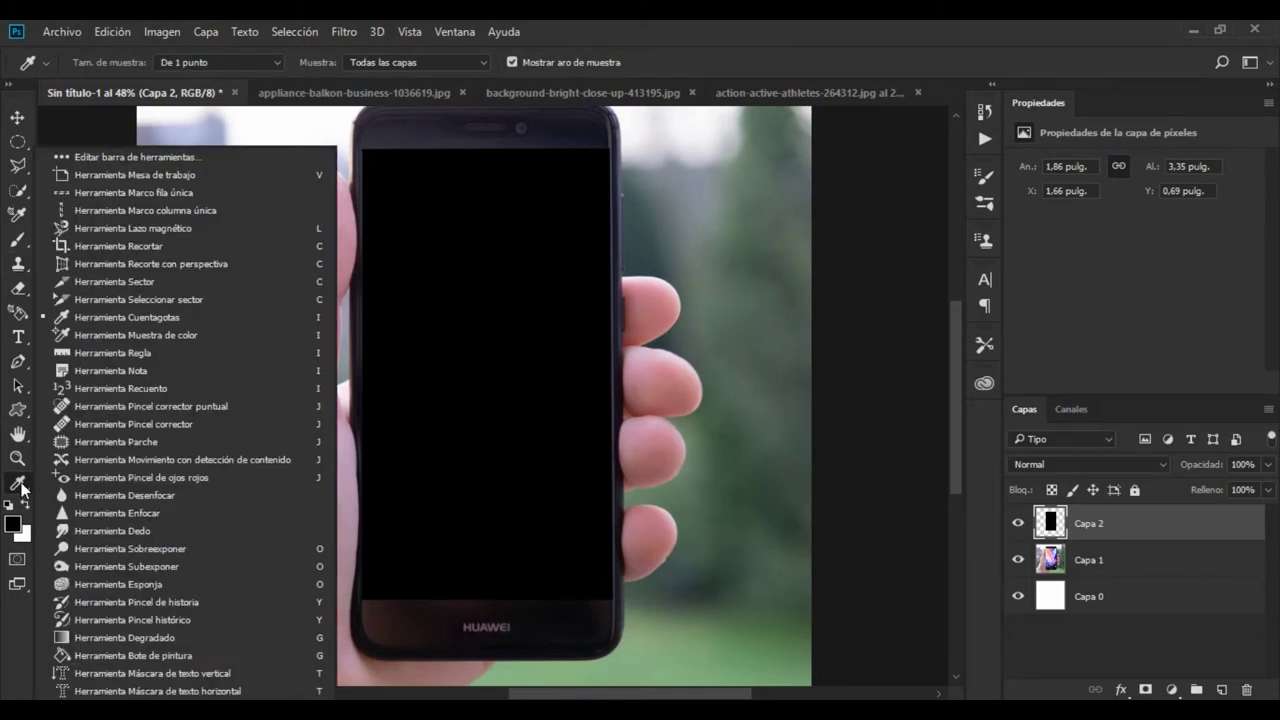
click(105, 497)
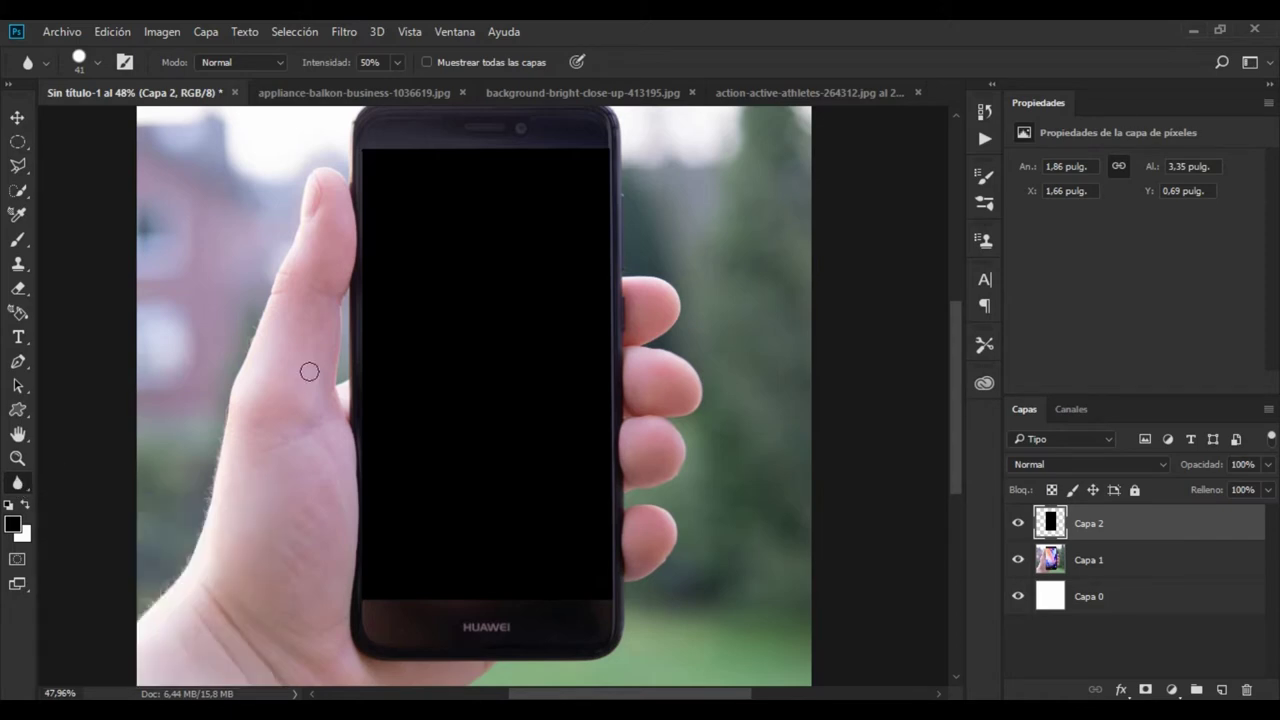
- Set the Blur brush to 57 px and blur along the black screen's edges
right_click(407, 152)
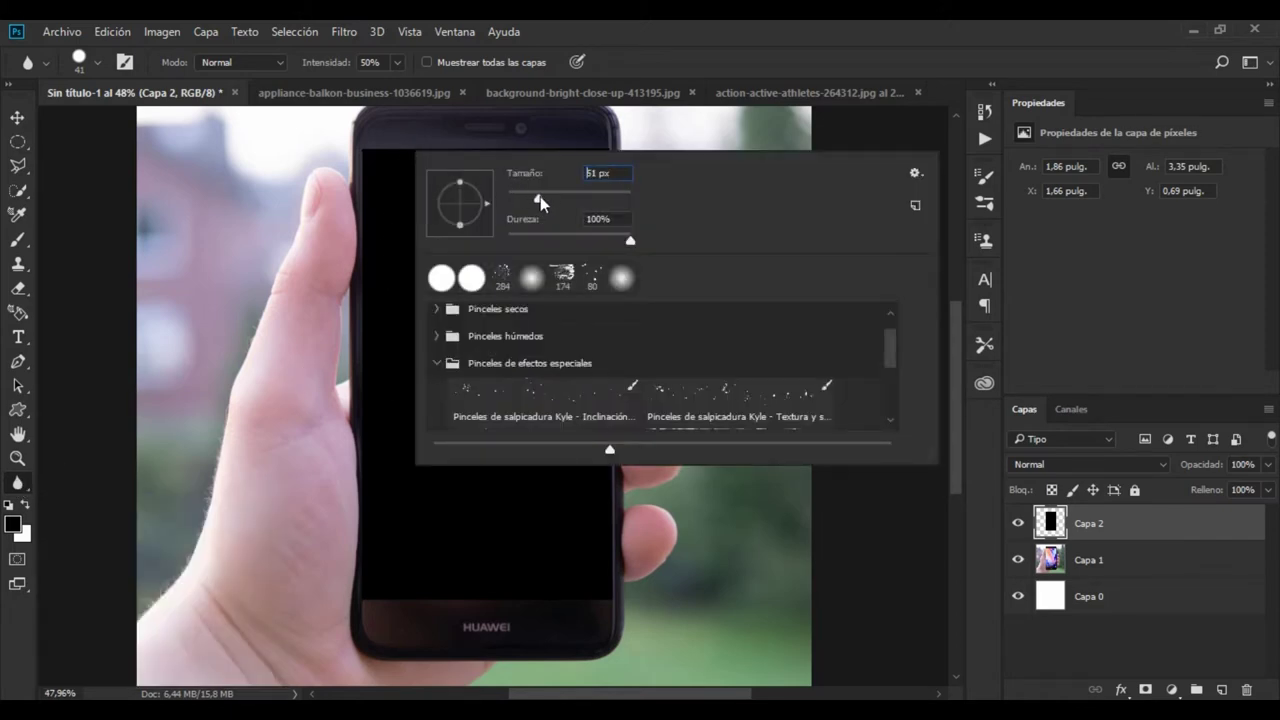
drag(540, 196, 543, 198)
key(Return)
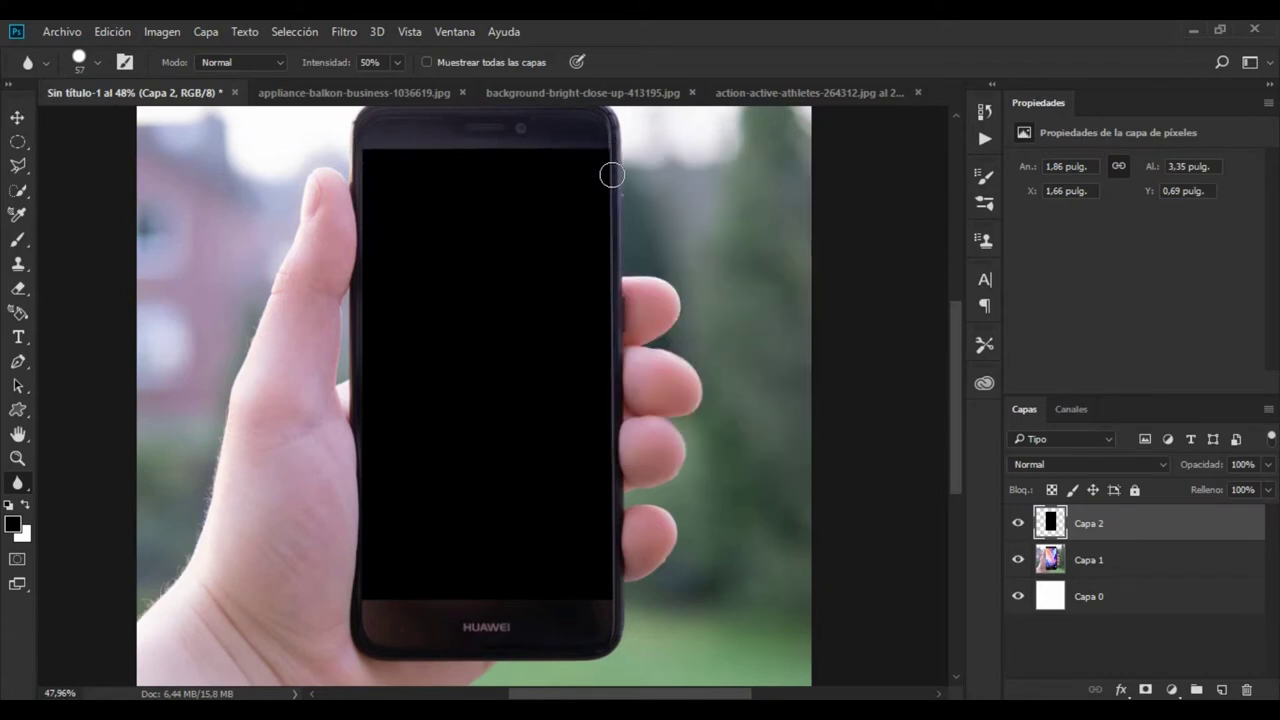
drag(612, 175, 616, 332)
mouse_move(610, 433)
mouse_down()
mouse_move(610, 591)
mouse_move(410, 602)
mouse_up()
mouse_move(358, 358)
mouse_down()
mouse_move(362, 143)
mouse_move(447, 146)
mouse_up()
drag(605, 158, 611, 393)
drag(613, 486, 613, 578)
drag(391, 329, 366, 274)
- Narrow the black screen's right edge slightly with Free Transform and apply it
click(18, 118)
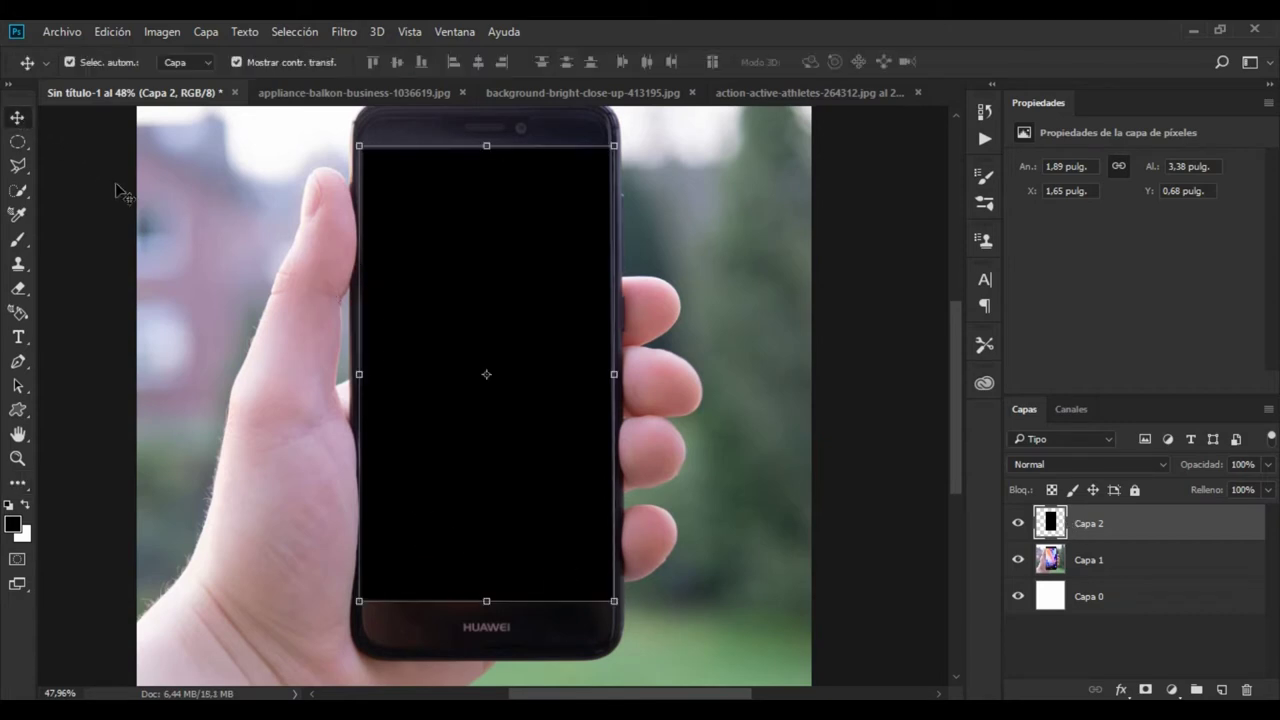
scroll(574, 189, up, 3)
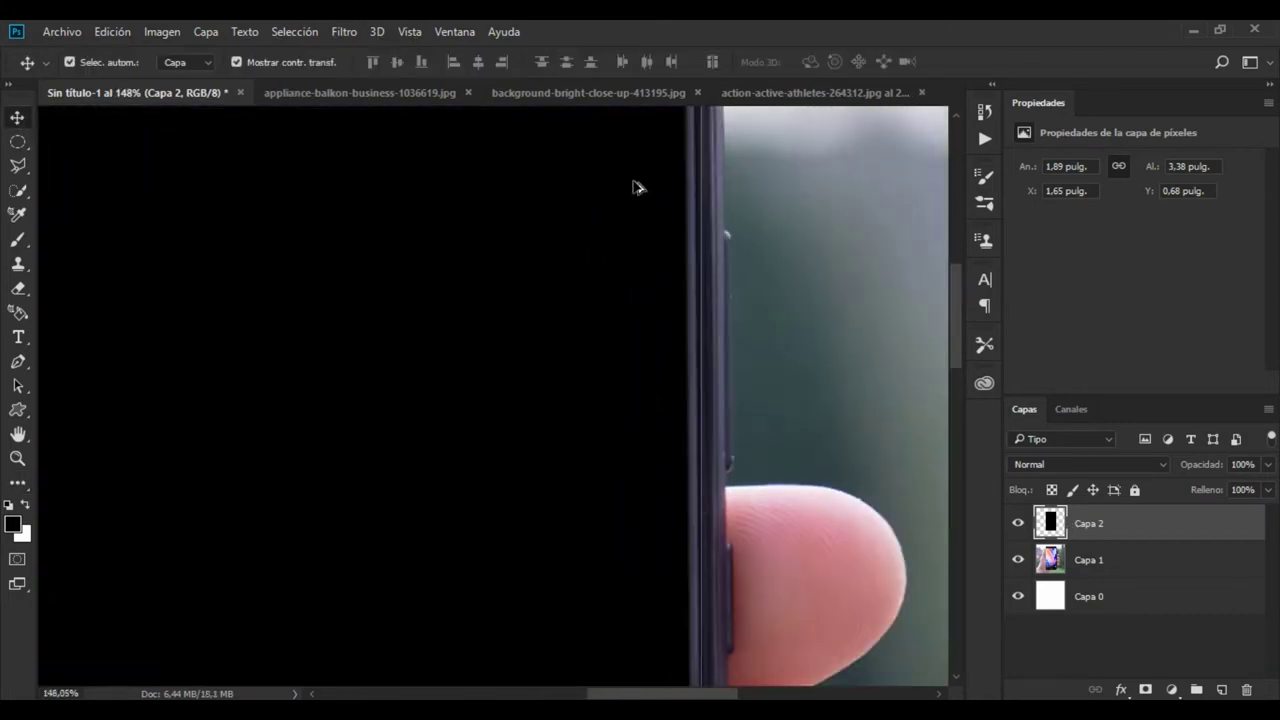
scroll(634, 189, up, 2)
drag(674, 177, 515, 405)
scroll(614, 341, up, 2)
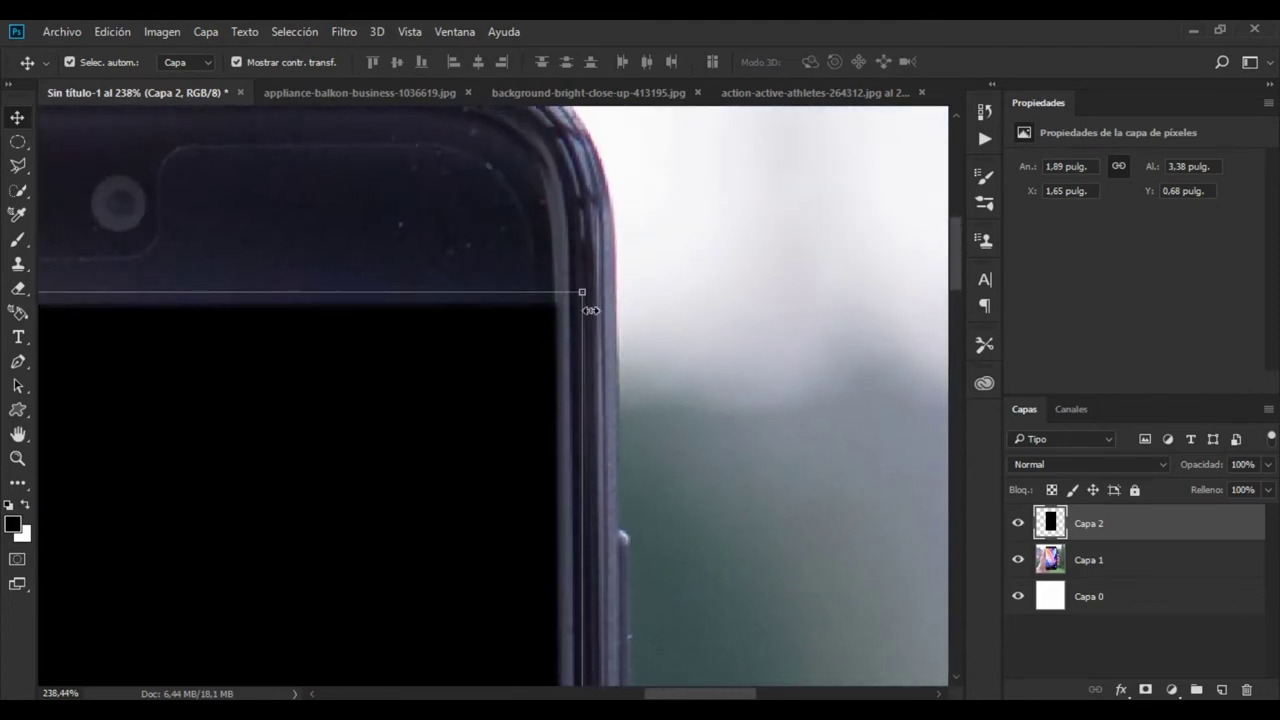
drag(591, 310, 579, 310)
click(882, 64)
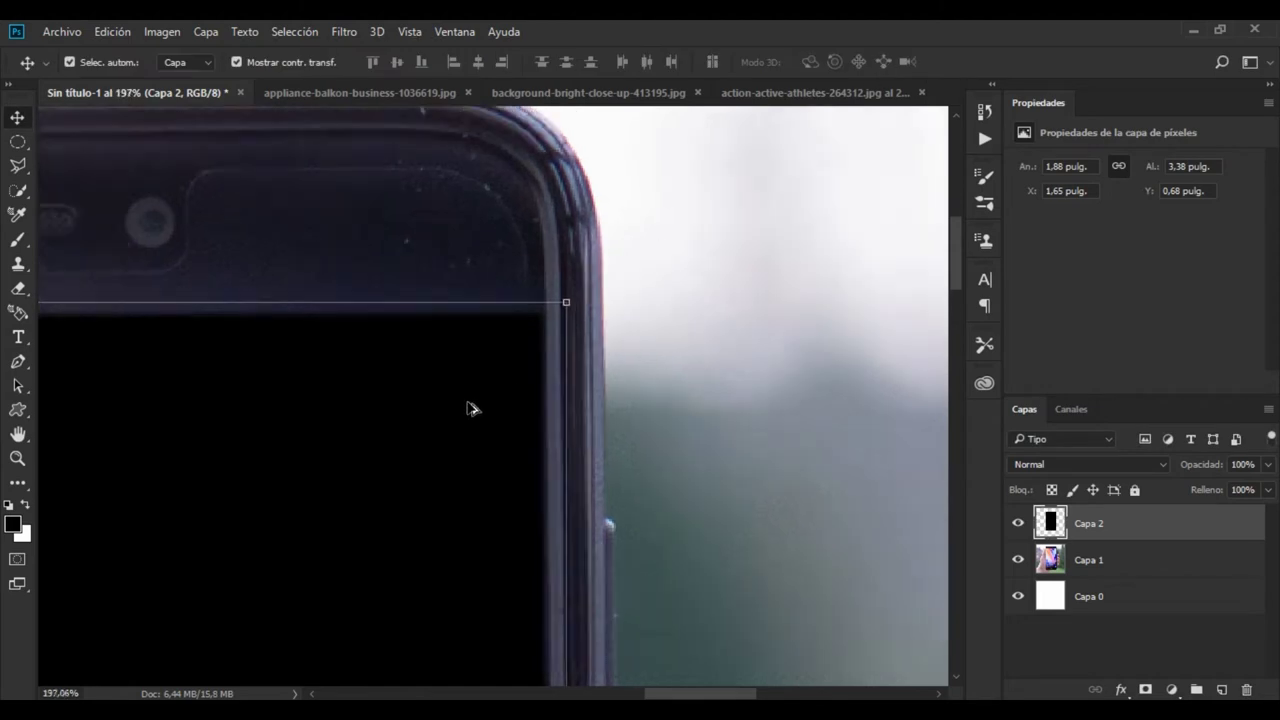
- Zoom back out to show the whole phone and deselect the screen layer
scroll(471, 408, down, 5)
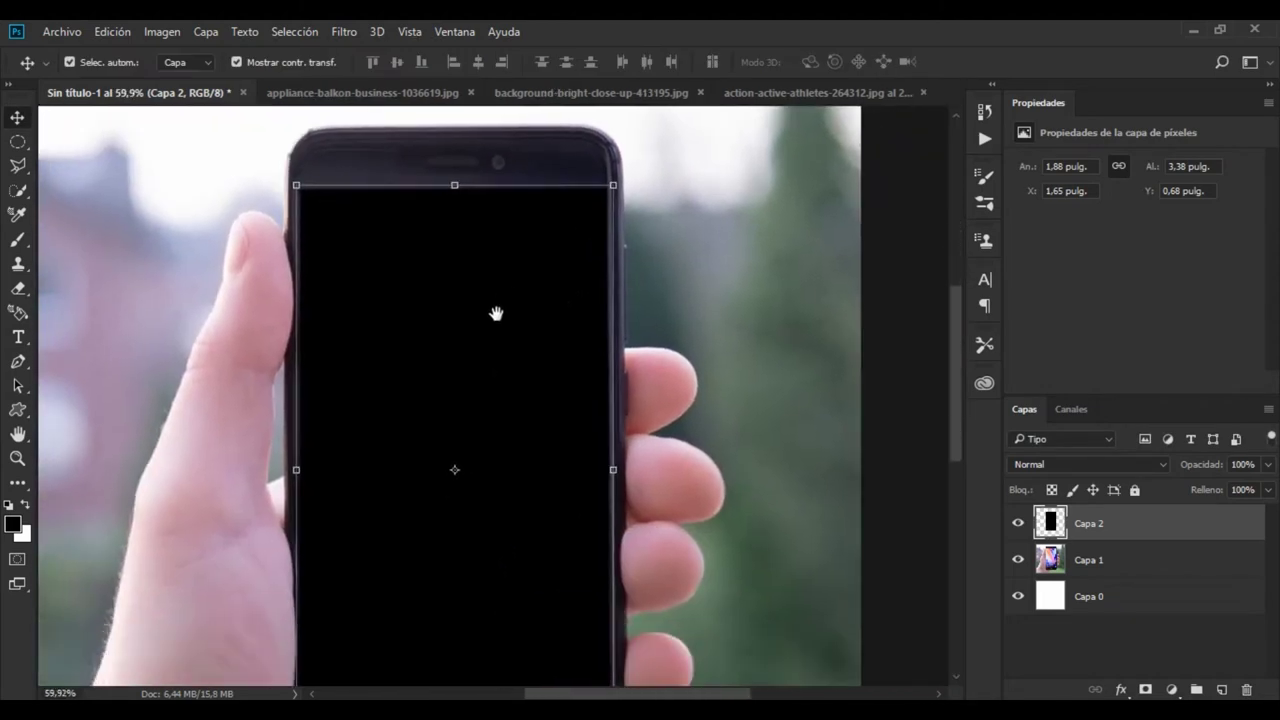
drag(380, 547, 508, 346)
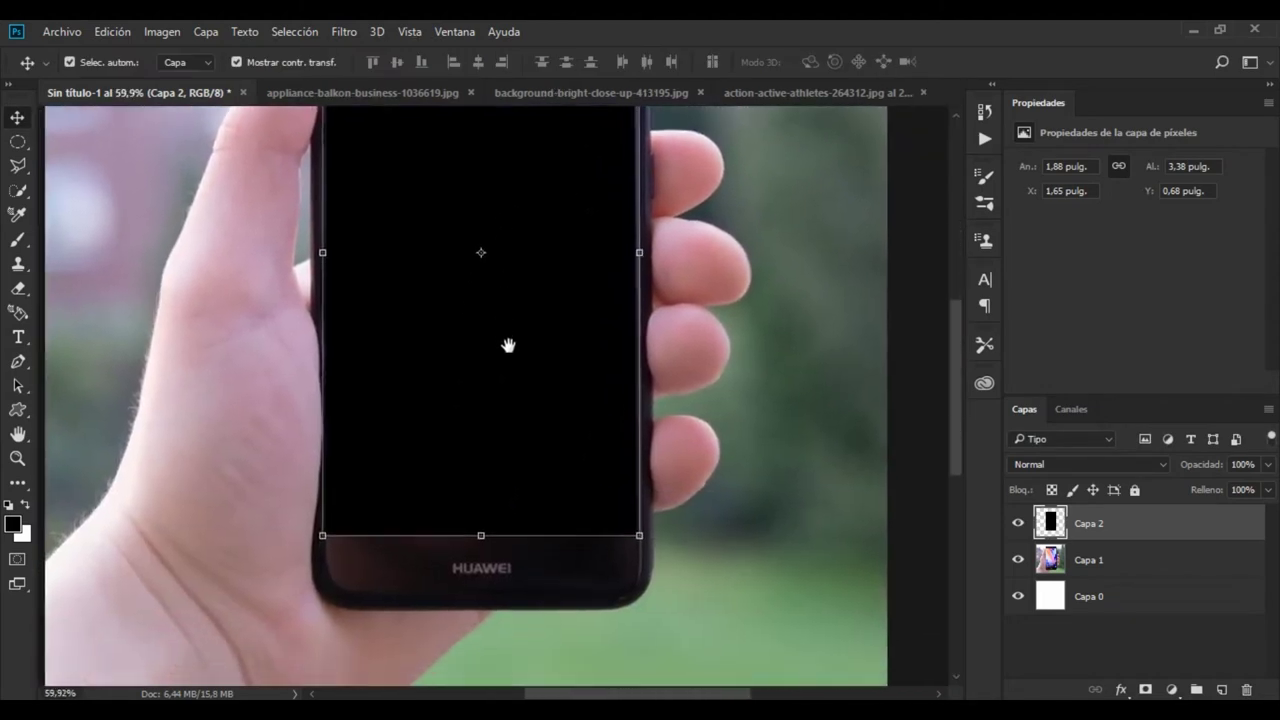
scroll(560, 328, down, 1)
mouse_move(560, 274)
mouse_down()
mouse_move(526, 423)
mouse_move(540, 469)
mouse_up()
scroll(545, 465, down, 1)
scroll(545, 465, down, 1)
click(1085, 650)
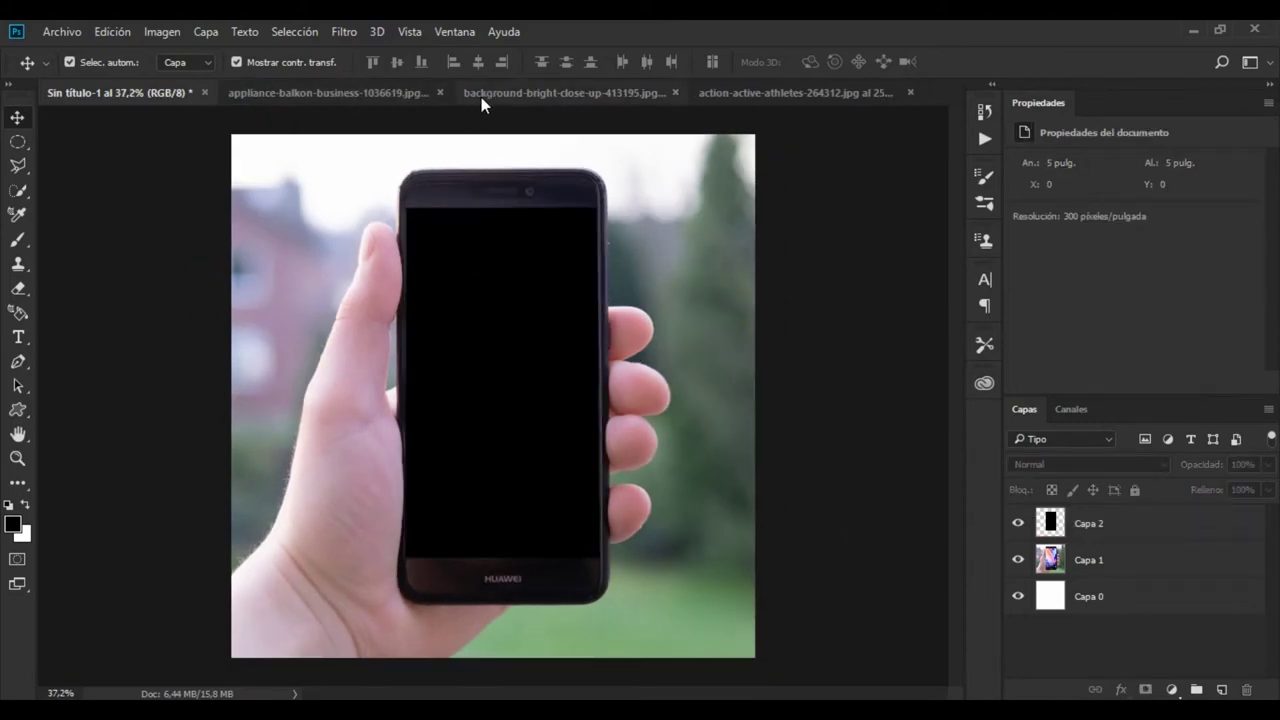
- Drag the grass image into the phone composition as Capa 3
click(515, 93)
key(ctrl+0)
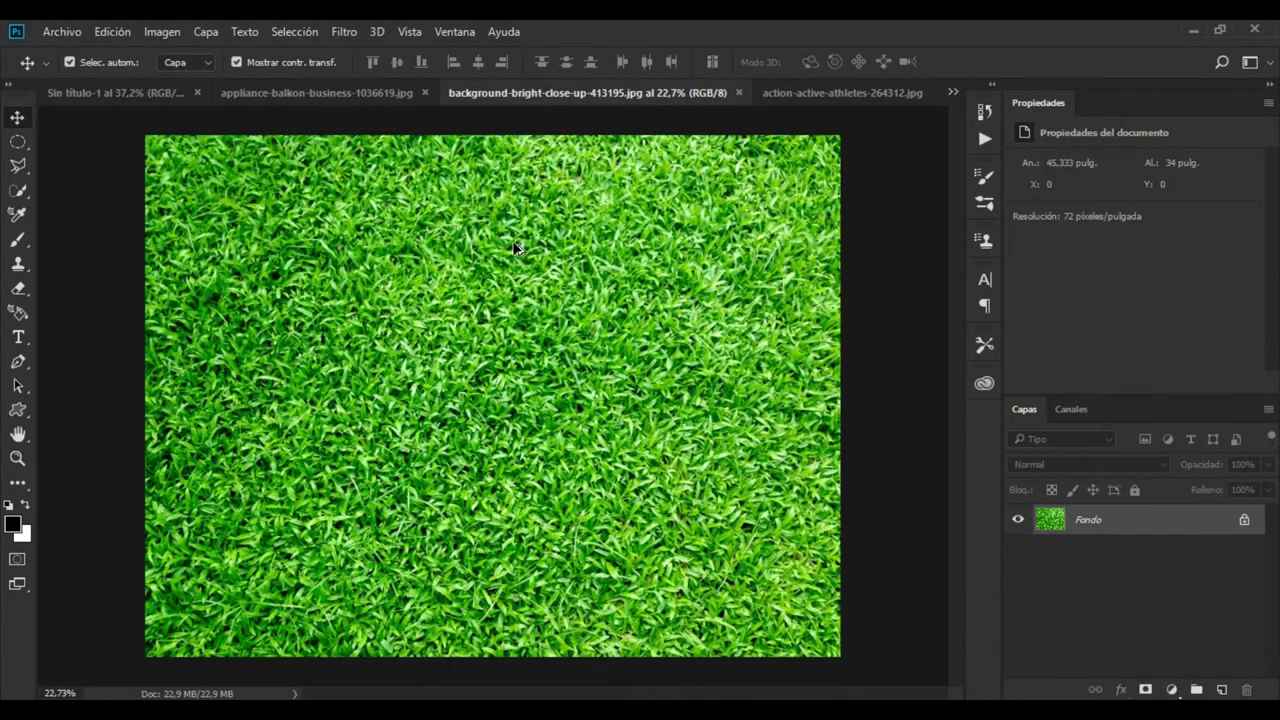
drag(378, 280, 160, 97)
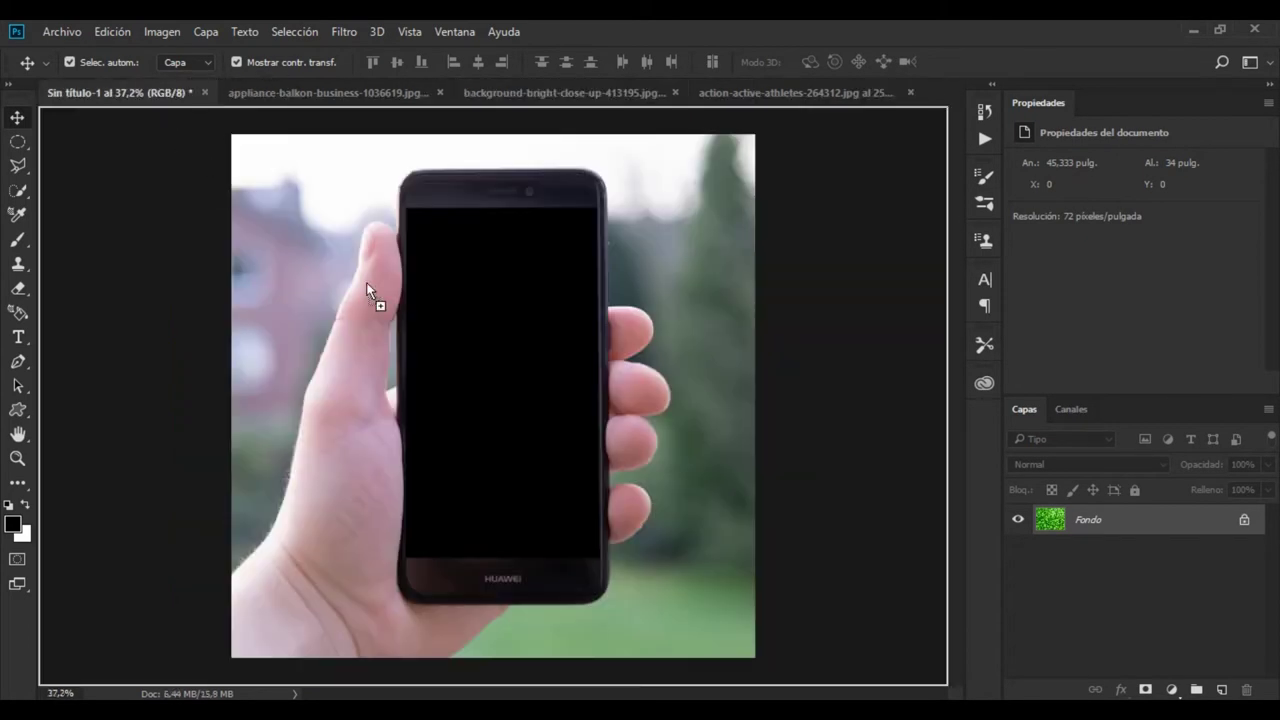
drag(160, 97, 488, 310)
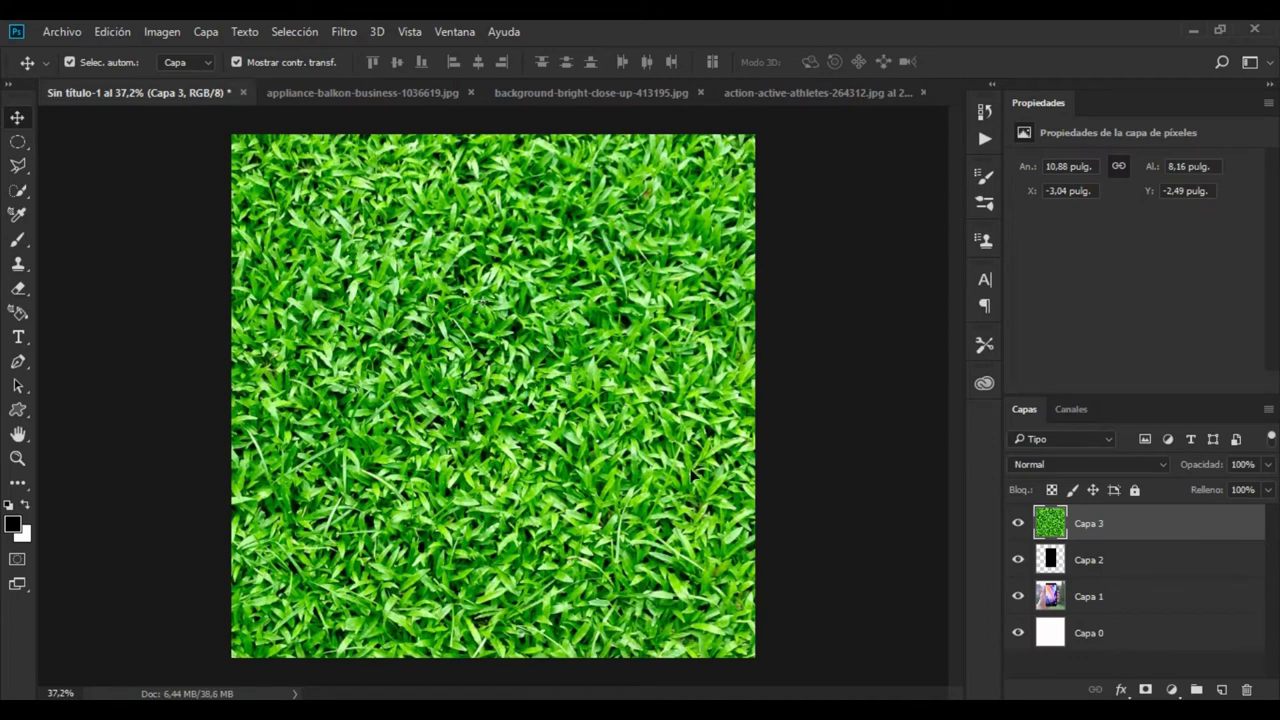
- Clip the grass layer to the black screen and shift it slightly right
right_click(1146, 520)
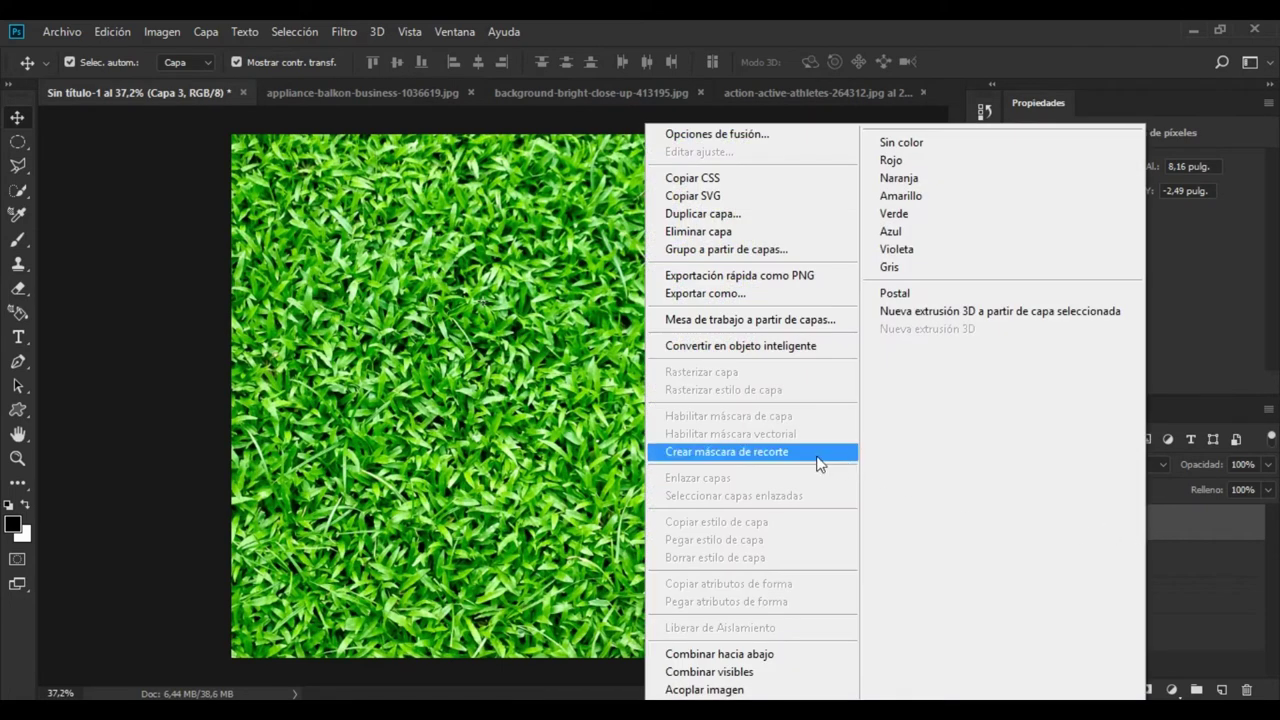
click(797, 452)
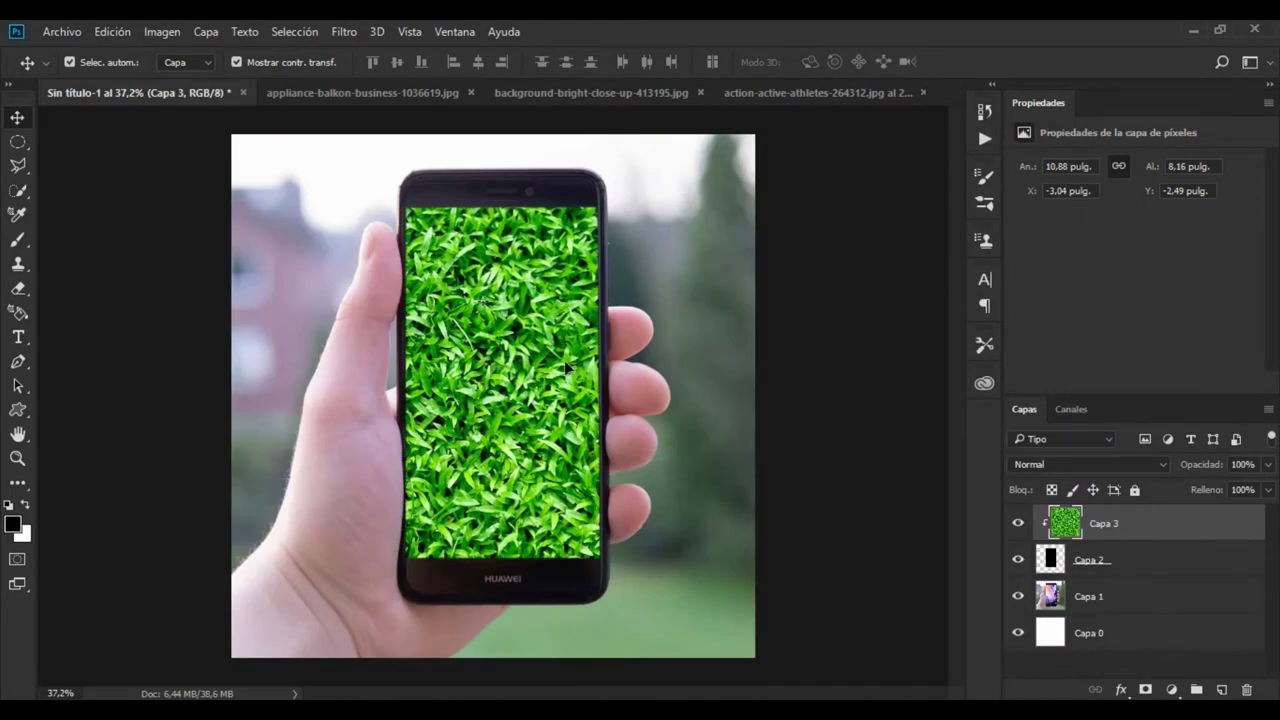
drag(544, 384, 555, 383)
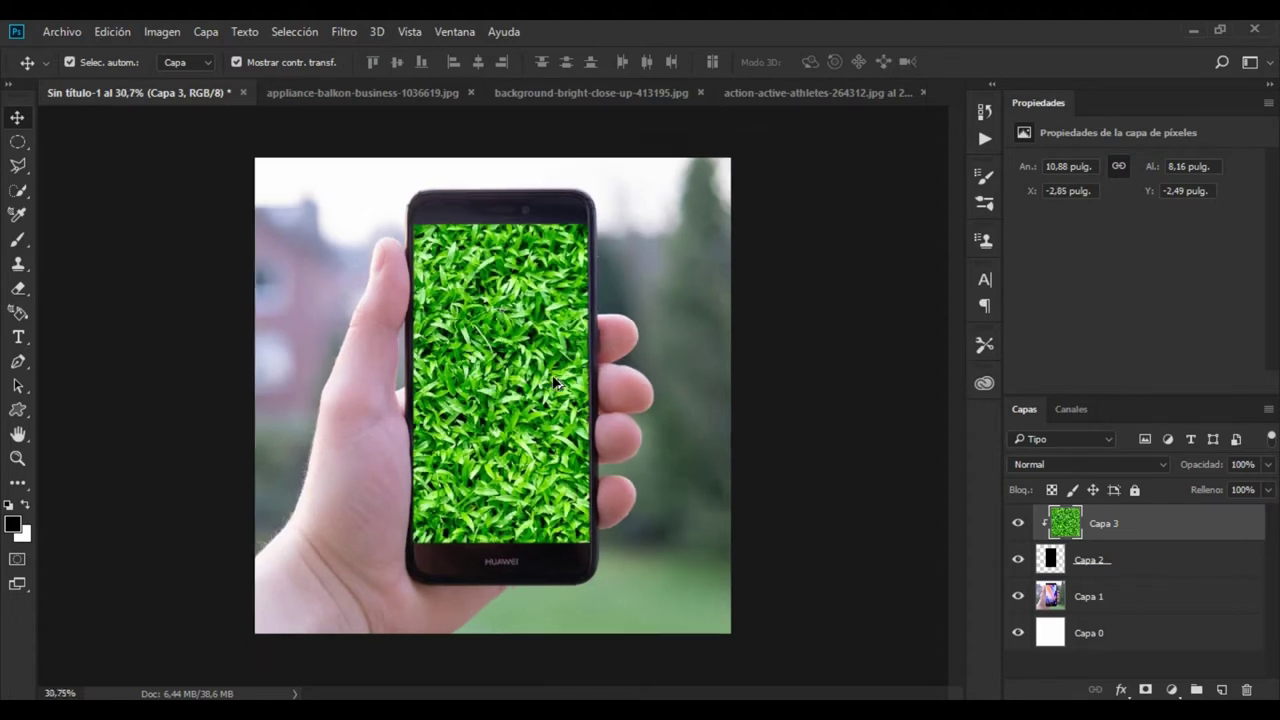
scroll(553, 383, down, 5)
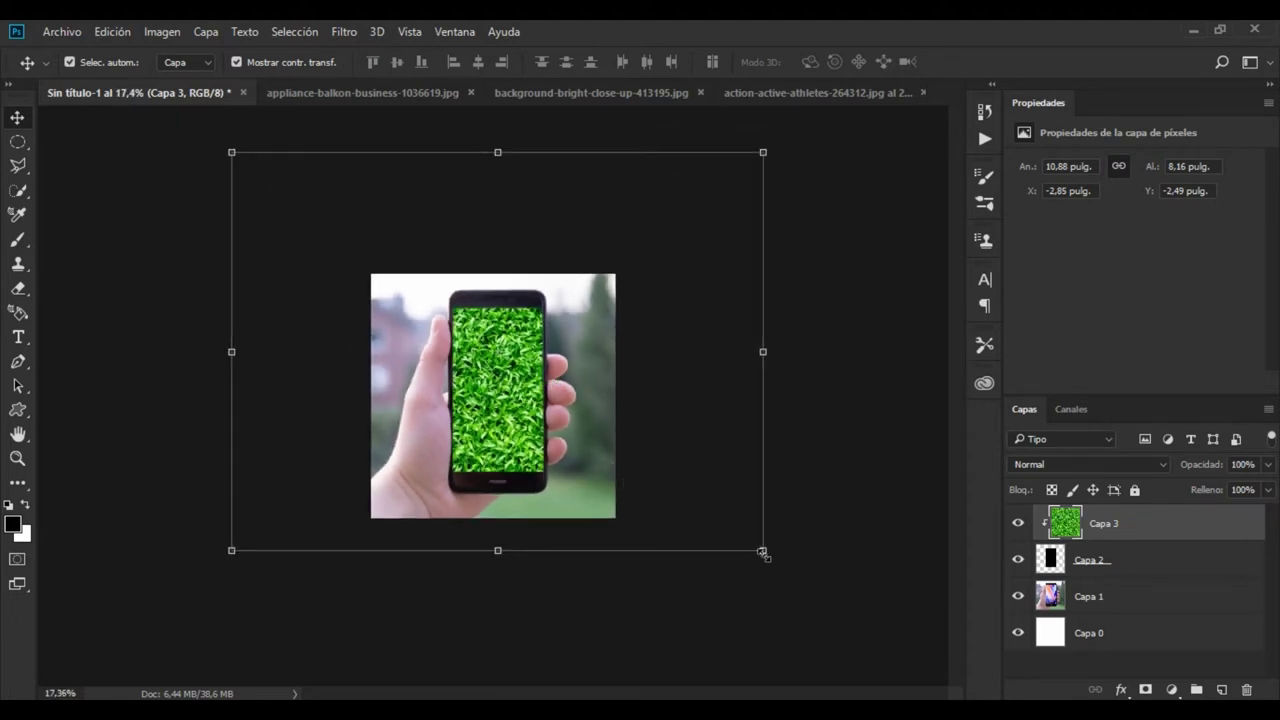
- Scale the grass to about 49.7% over the phone screen and commit
mouse_move(763, 550)
mouse_down()
mouse_move(630, 447)
mouse_move(569, 418)
mouse_up()
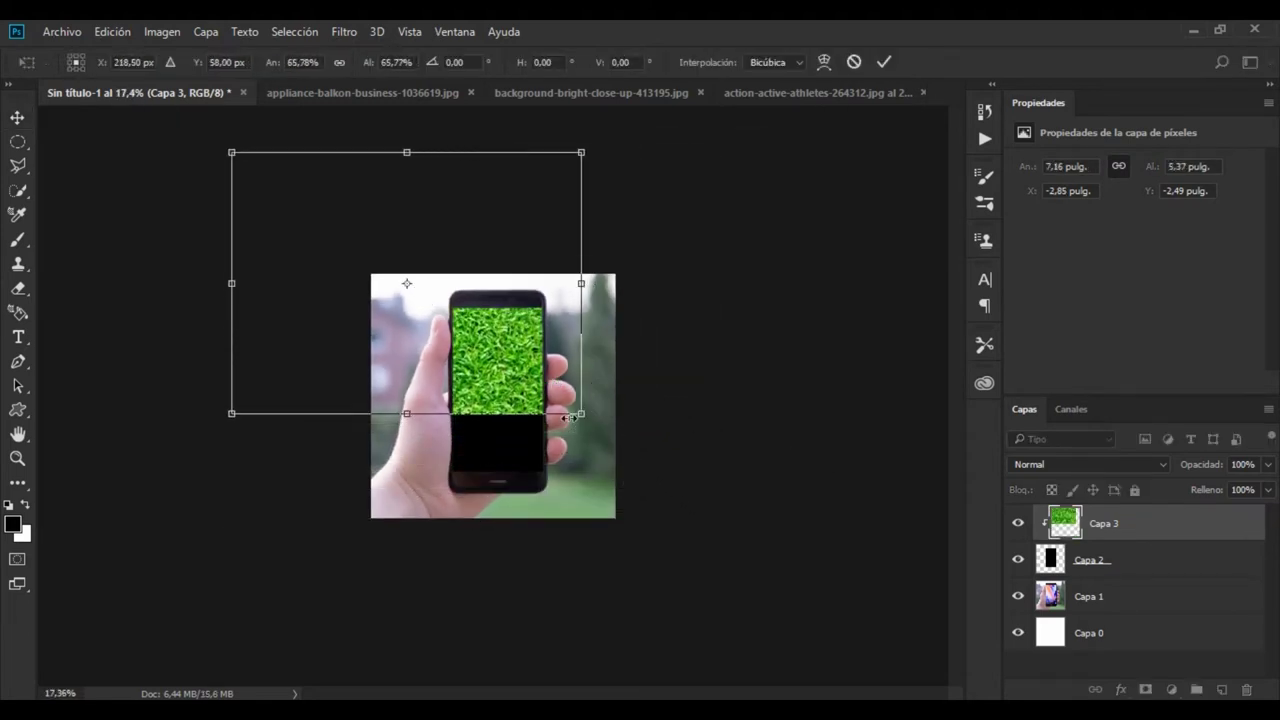
drag(512, 376, 584, 446)
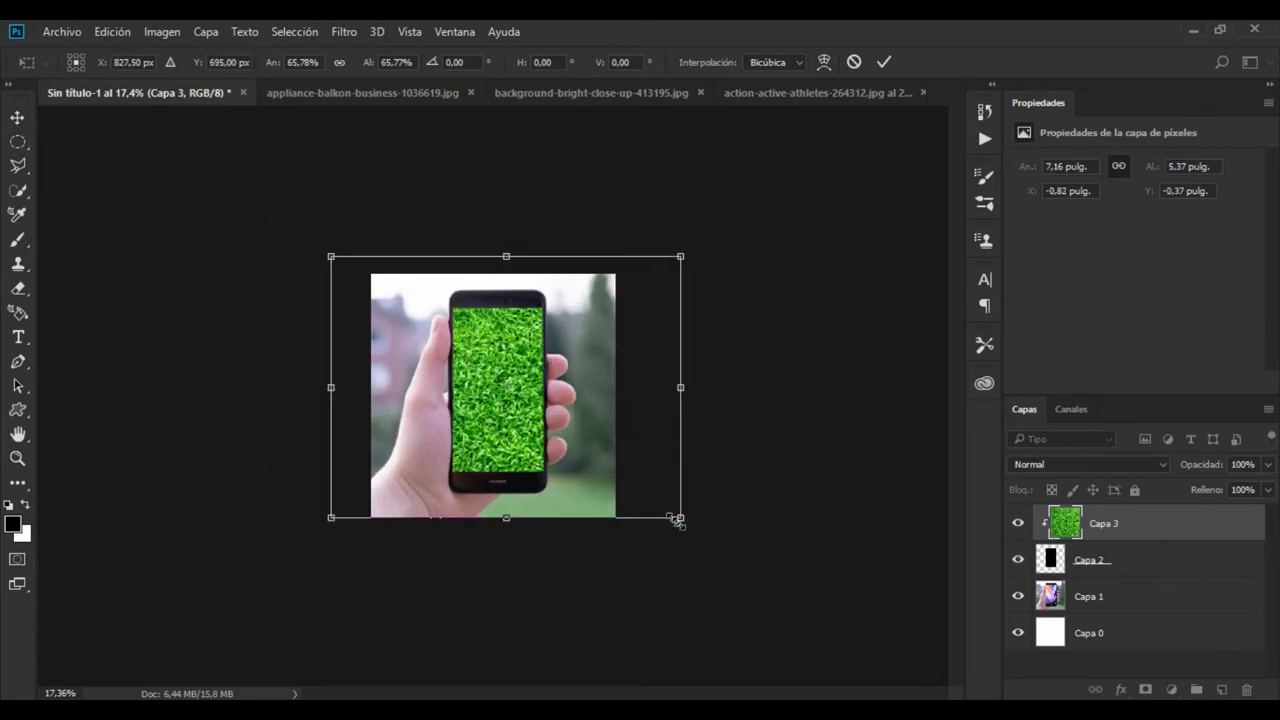
drag(681, 520, 586, 447)
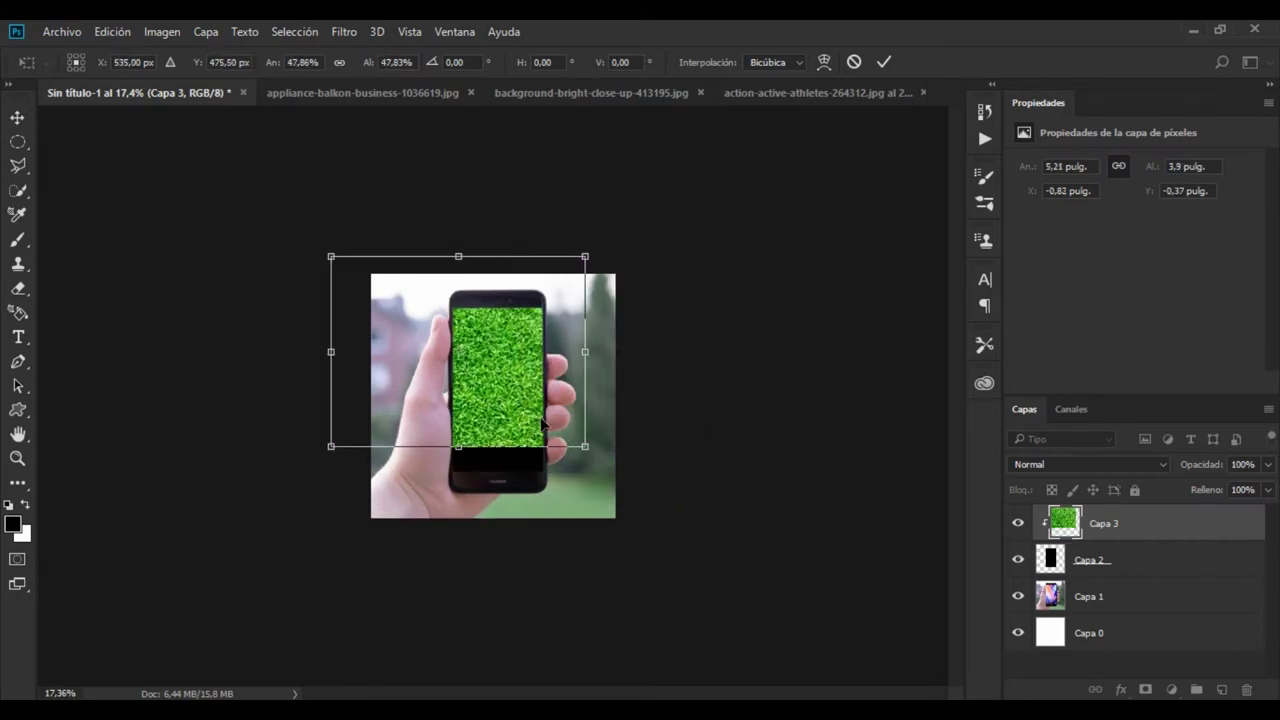
drag(534, 411, 574, 449)
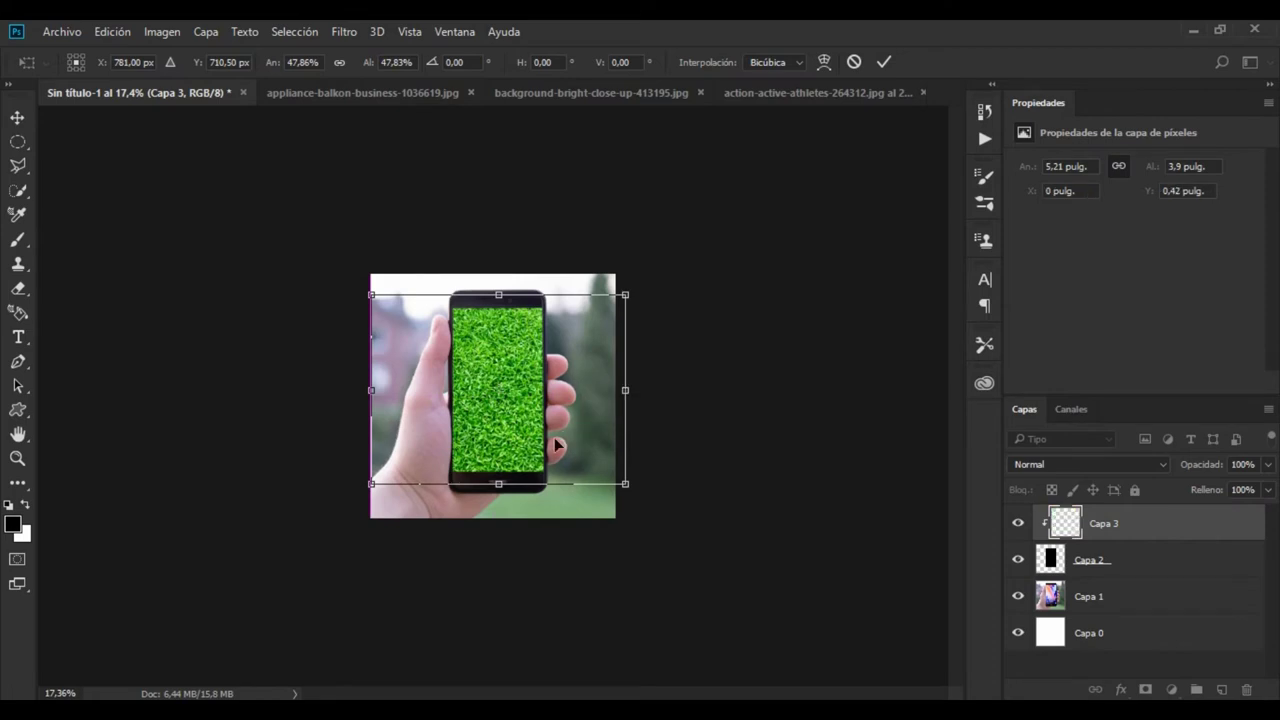
drag(623, 484, 632, 493)
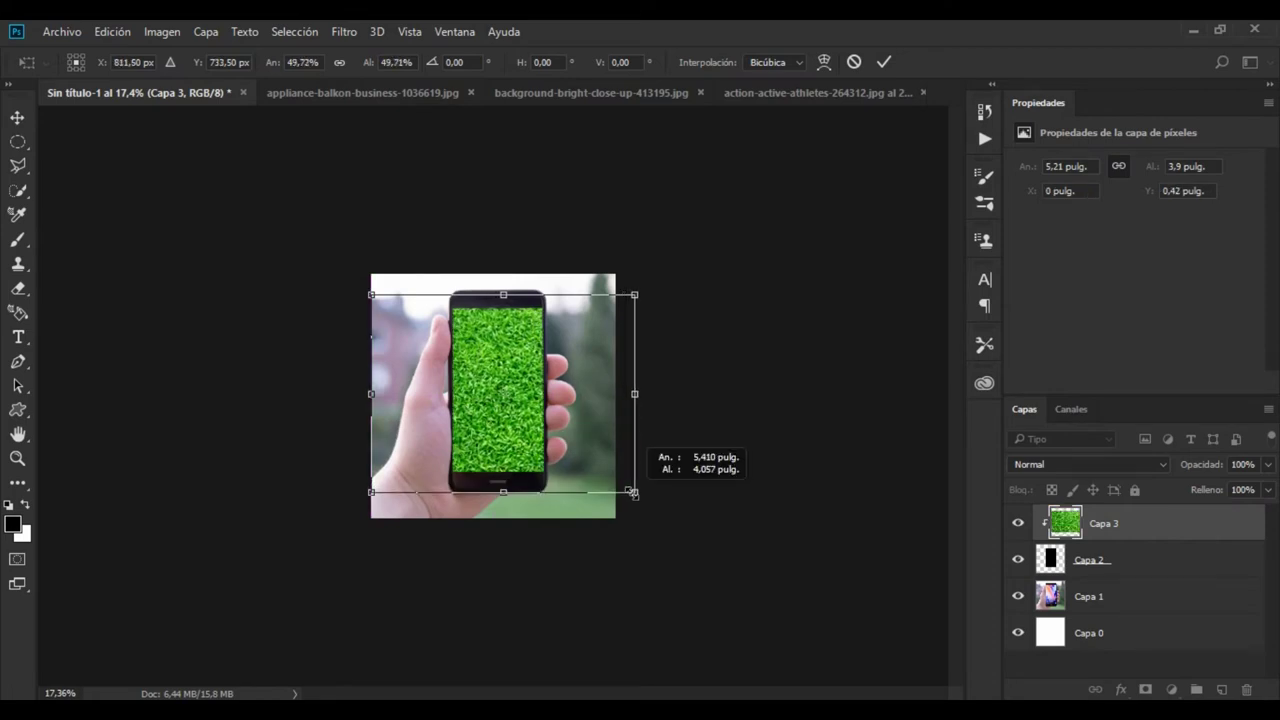
drag(607, 444, 571, 431)
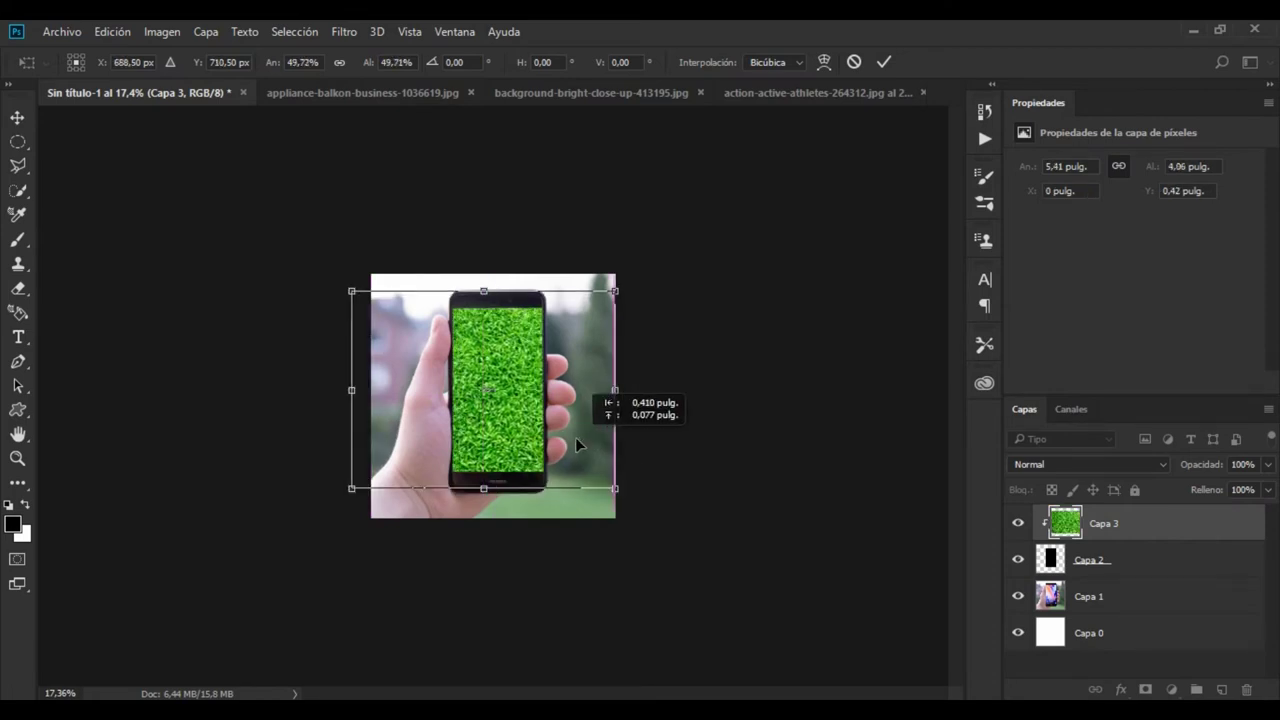
click(884, 62)
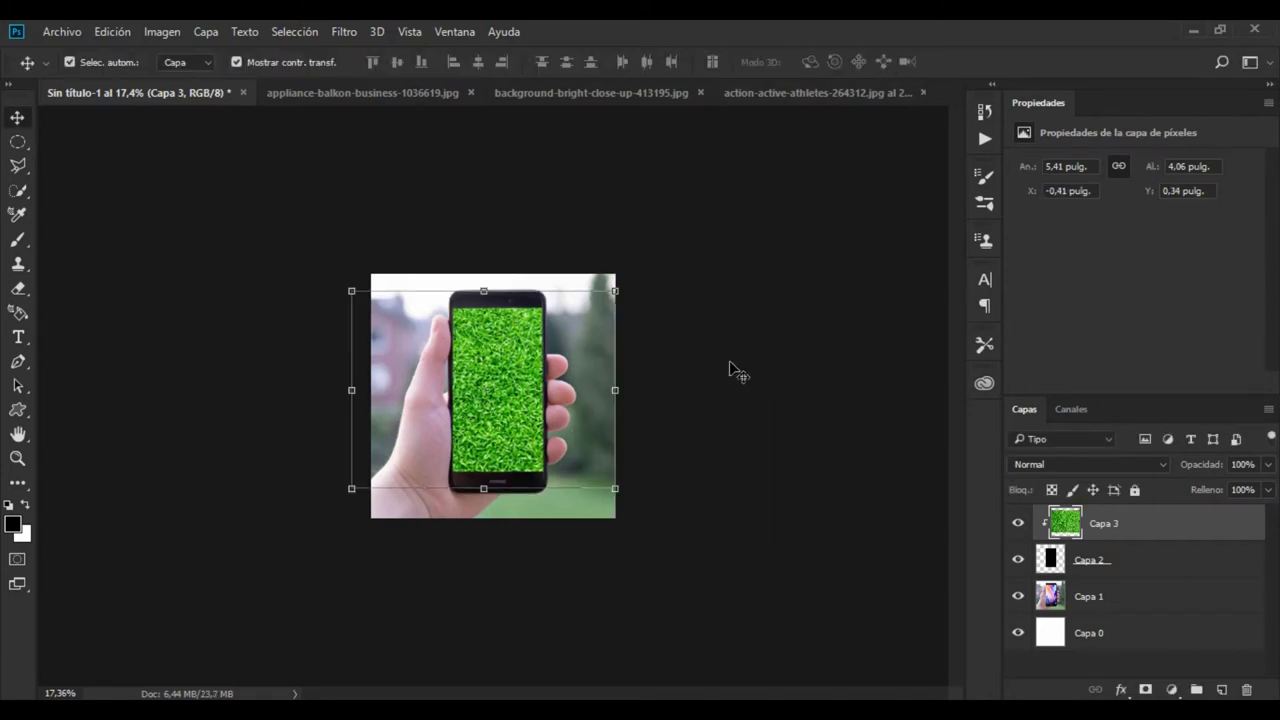
- Zoom in on the composition and reselect the grass layer Capa 3
key(ctrl+plus)
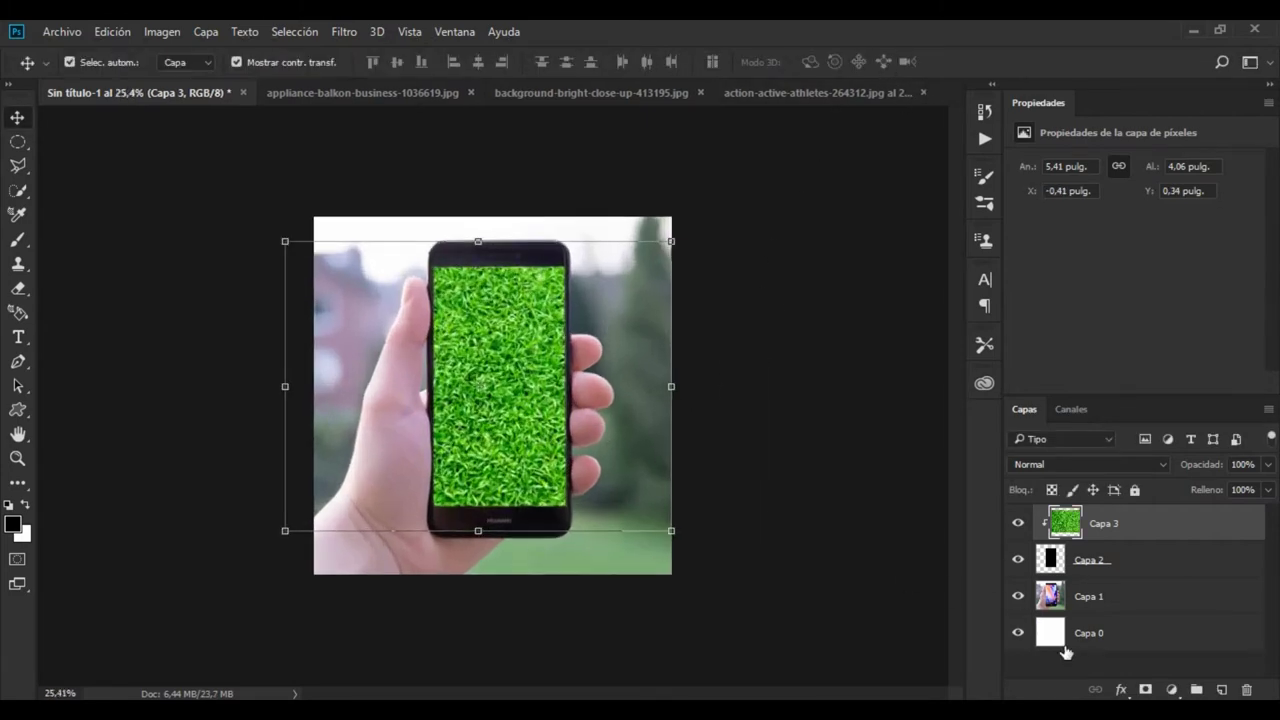
click(1068, 668)
scroll(749, 457, up, 3)
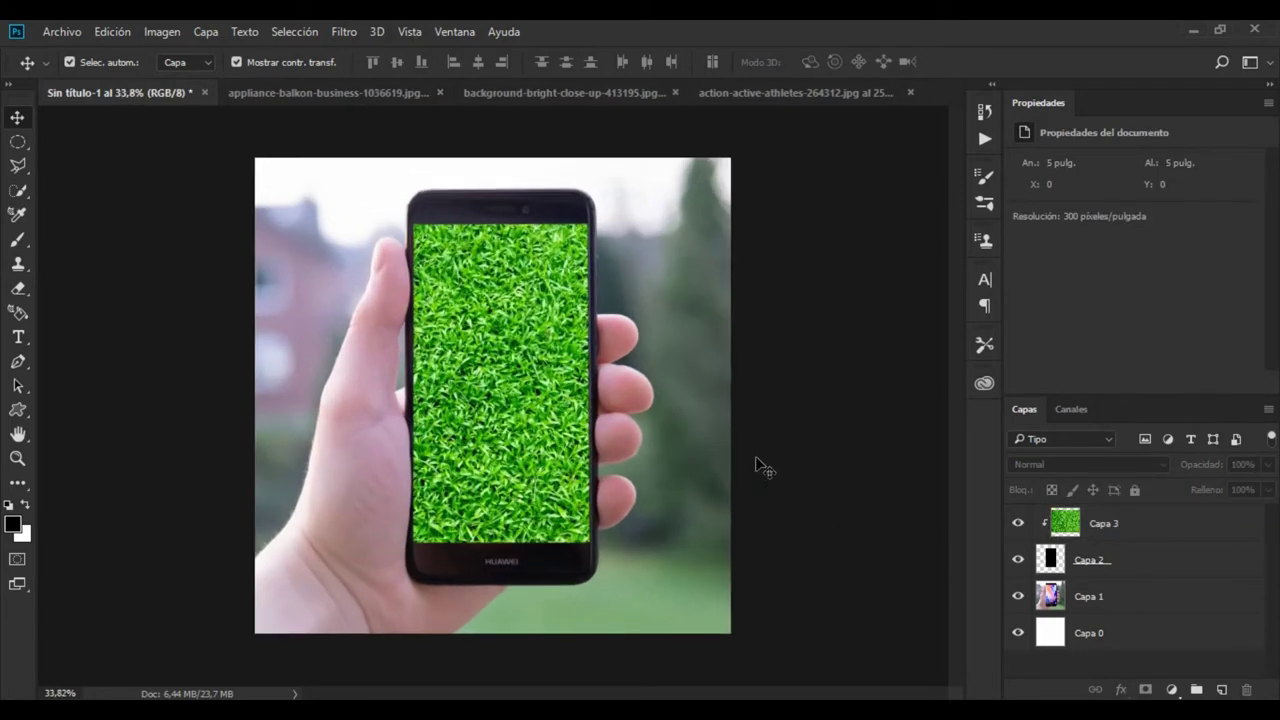
scroll(780, 480, up, 1)
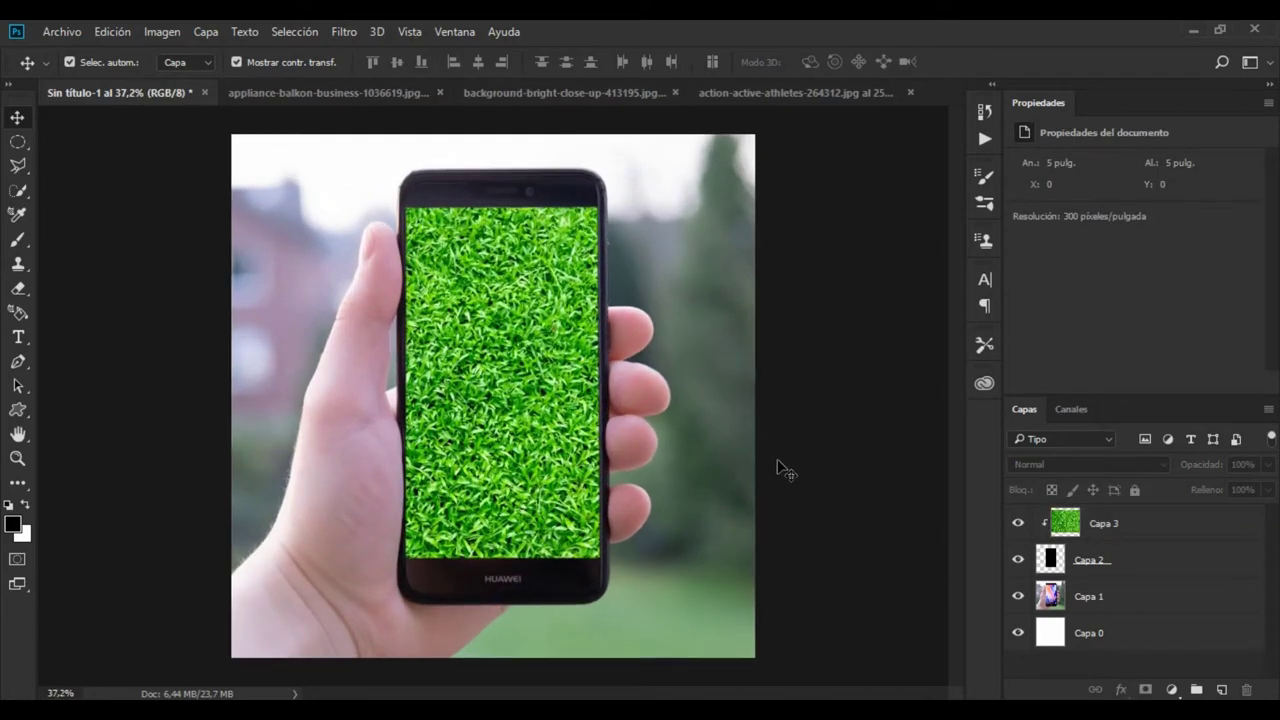
click(1159, 533)
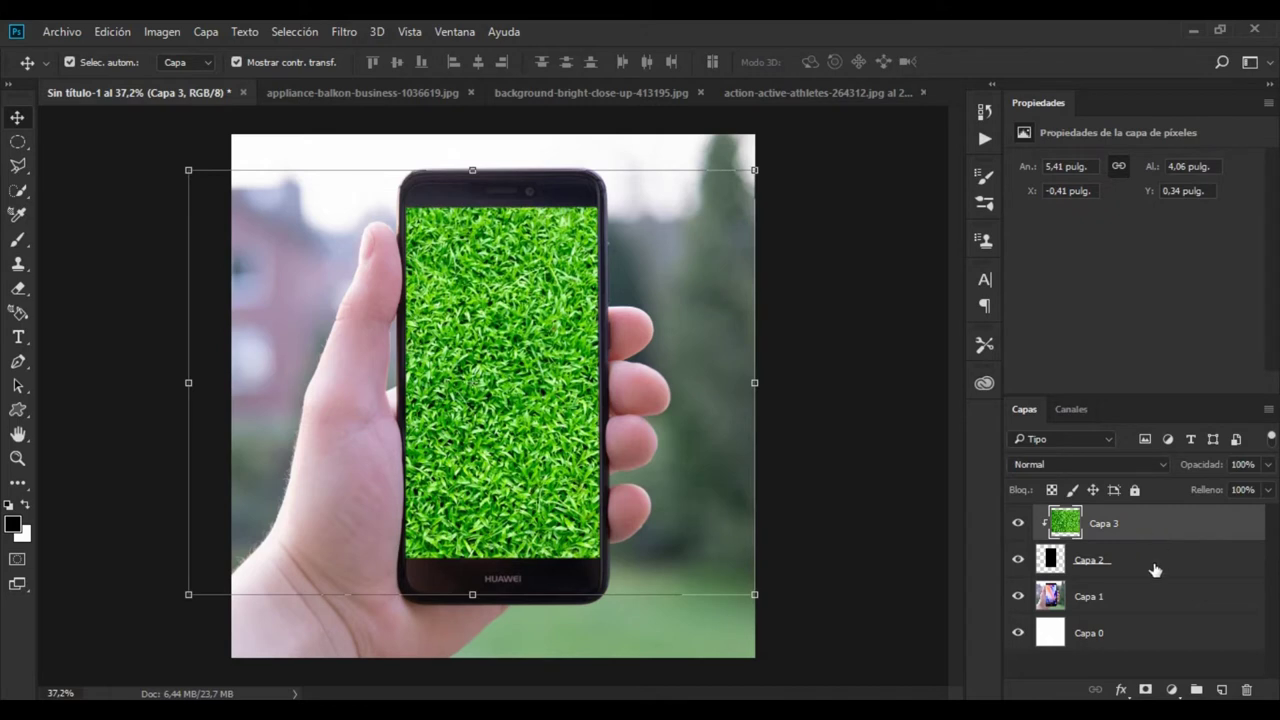
- Add a Curvas 1 adjustment clipped to the grass layer, bending the curve down to darken
click(1172, 689)
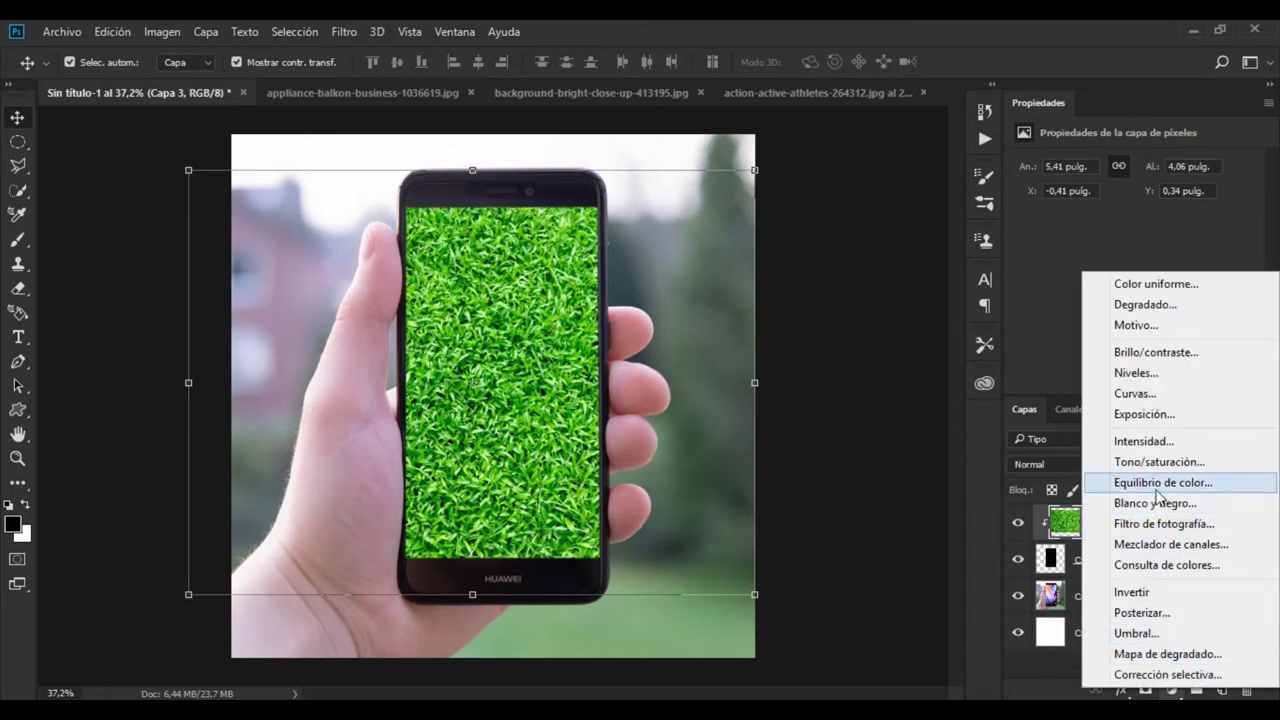
click(1149, 395)
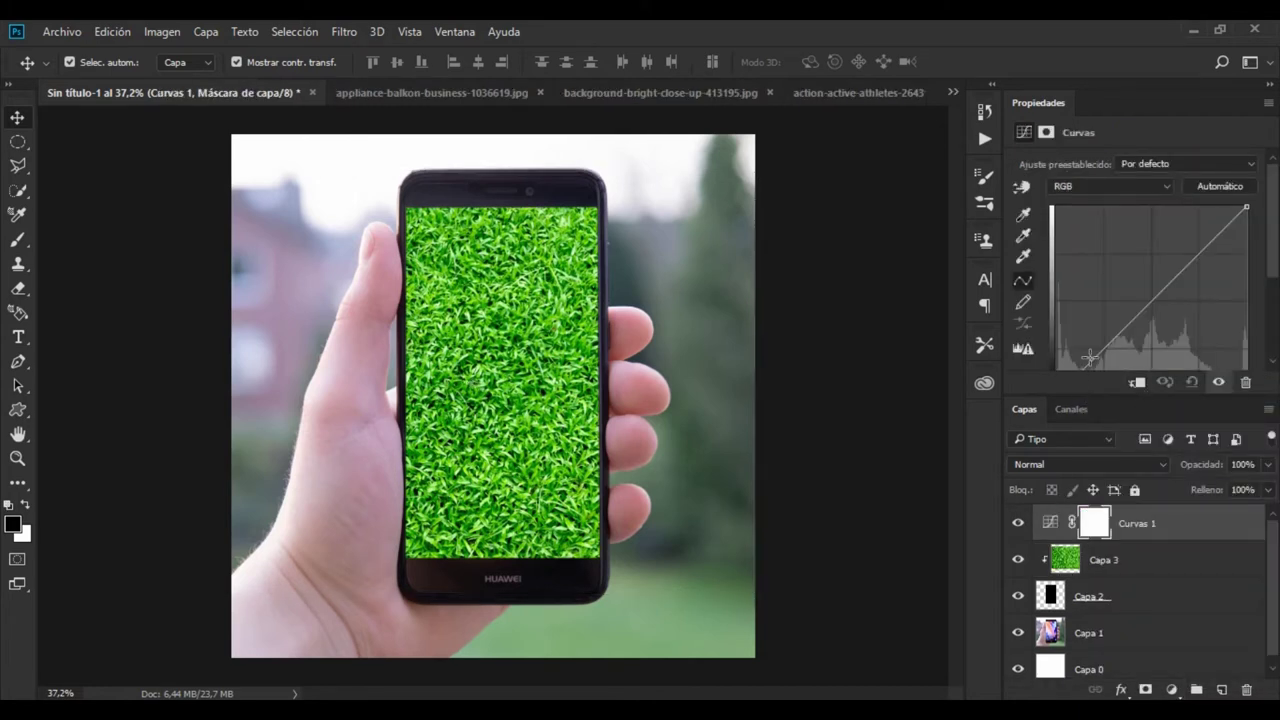
click(1115, 337)
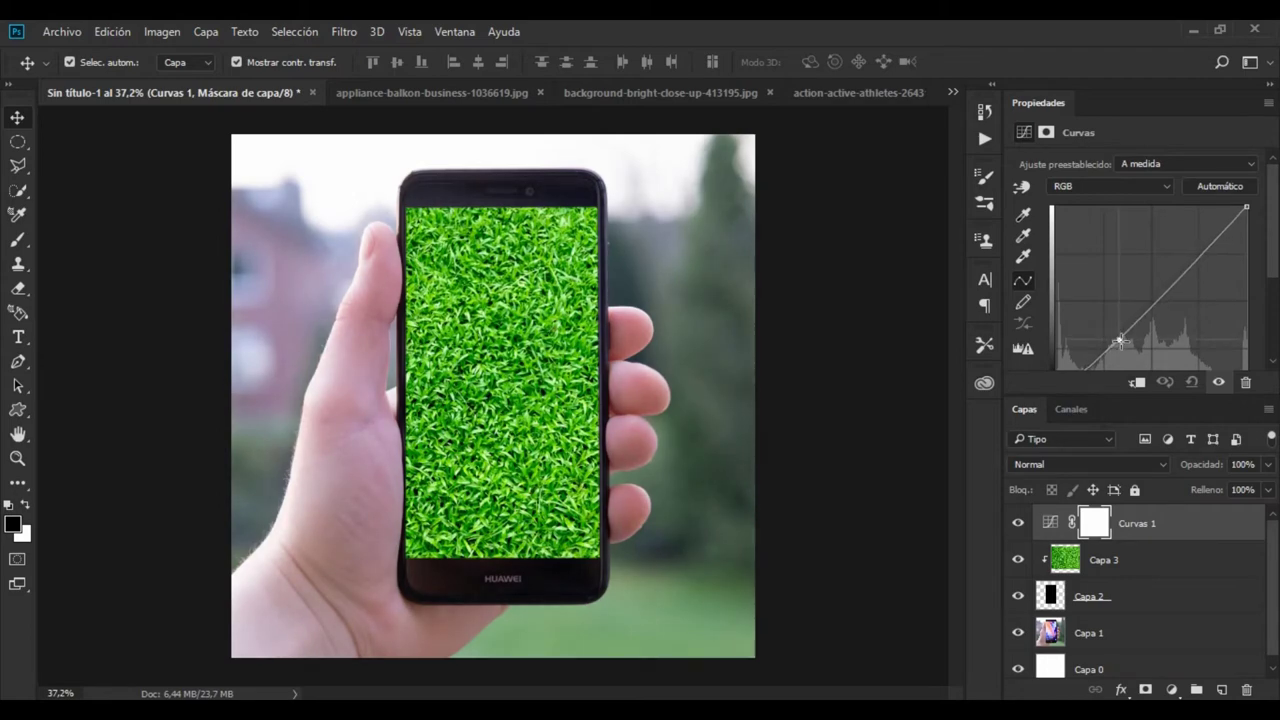
right_click(1177, 522)
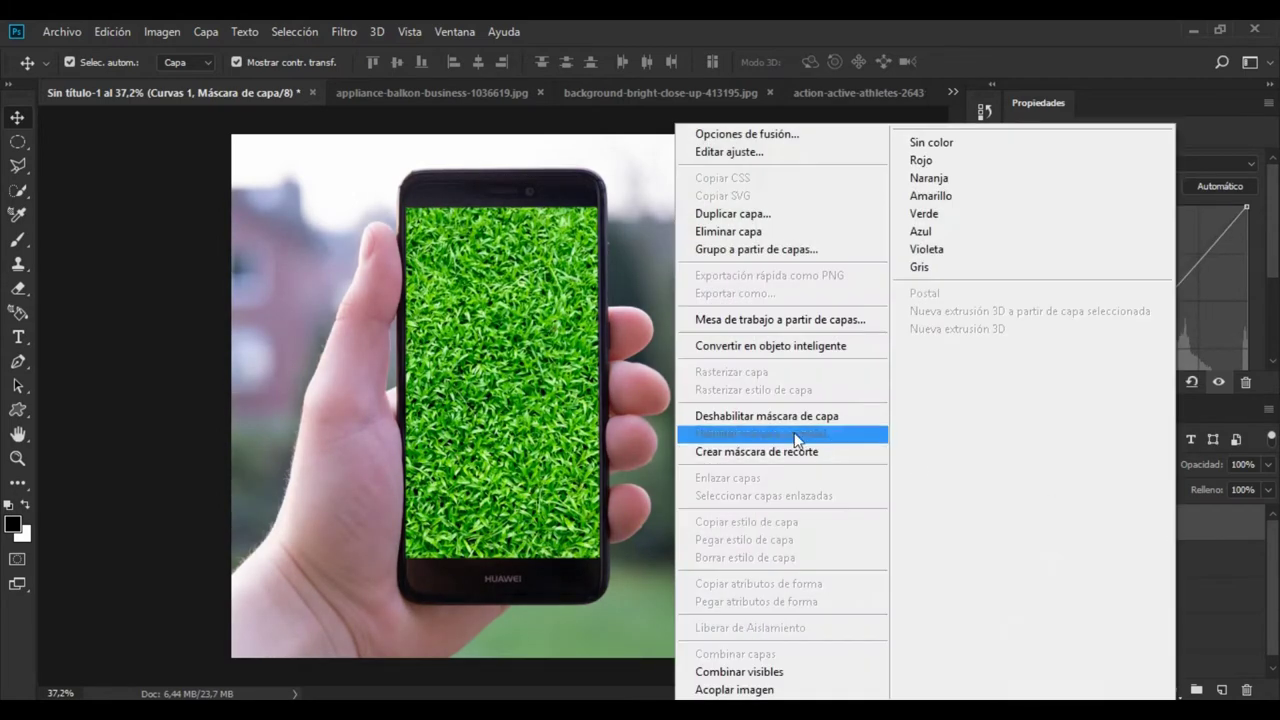
click(787, 451)
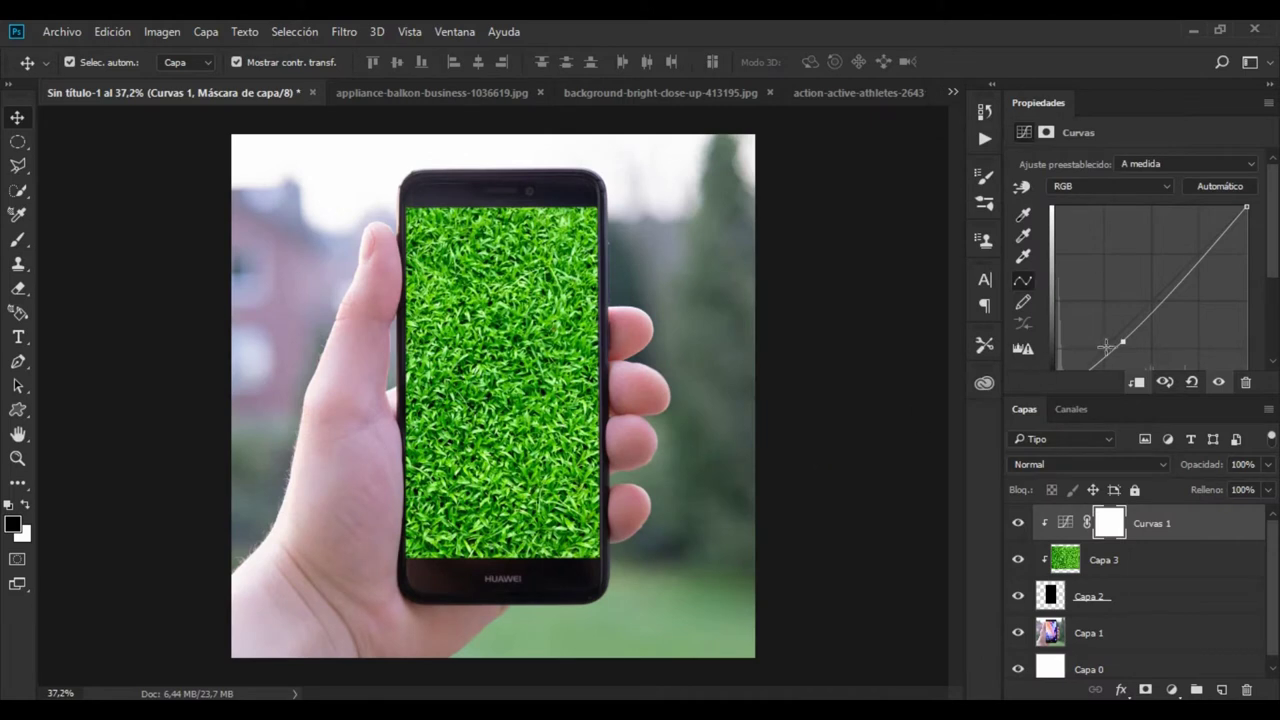
drag(1123, 344, 1134, 348)
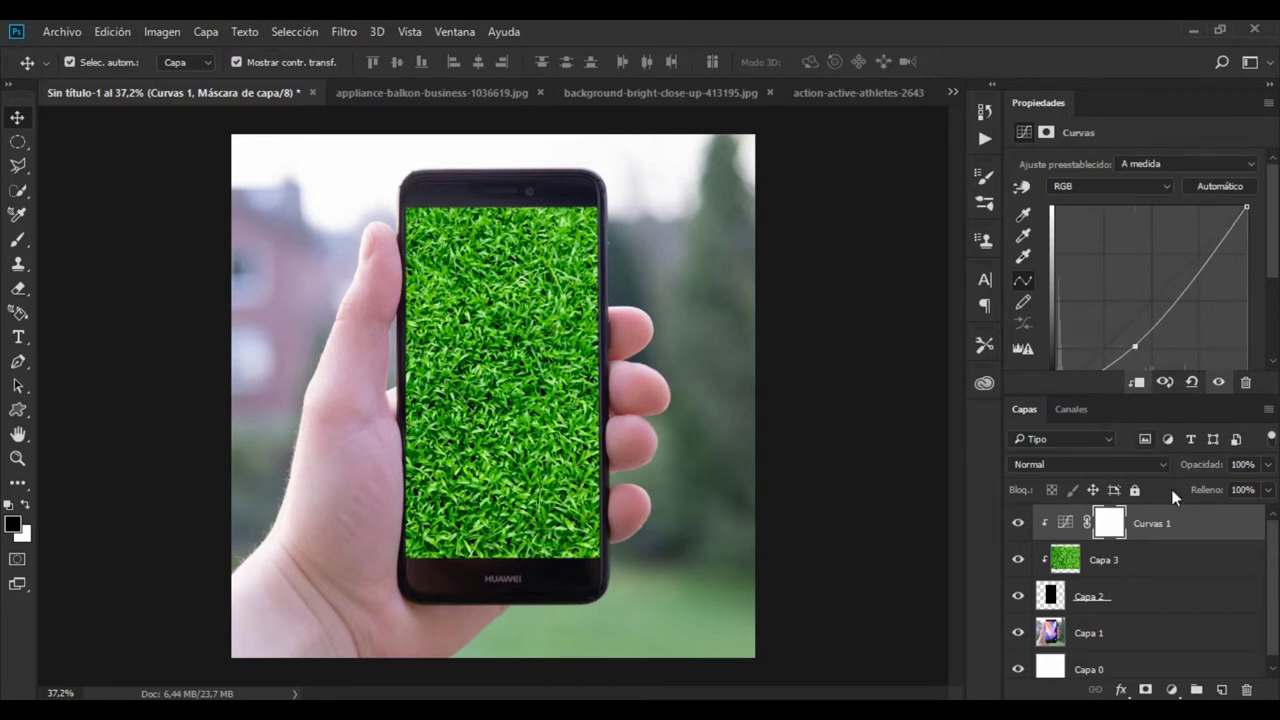
click(1193, 524)
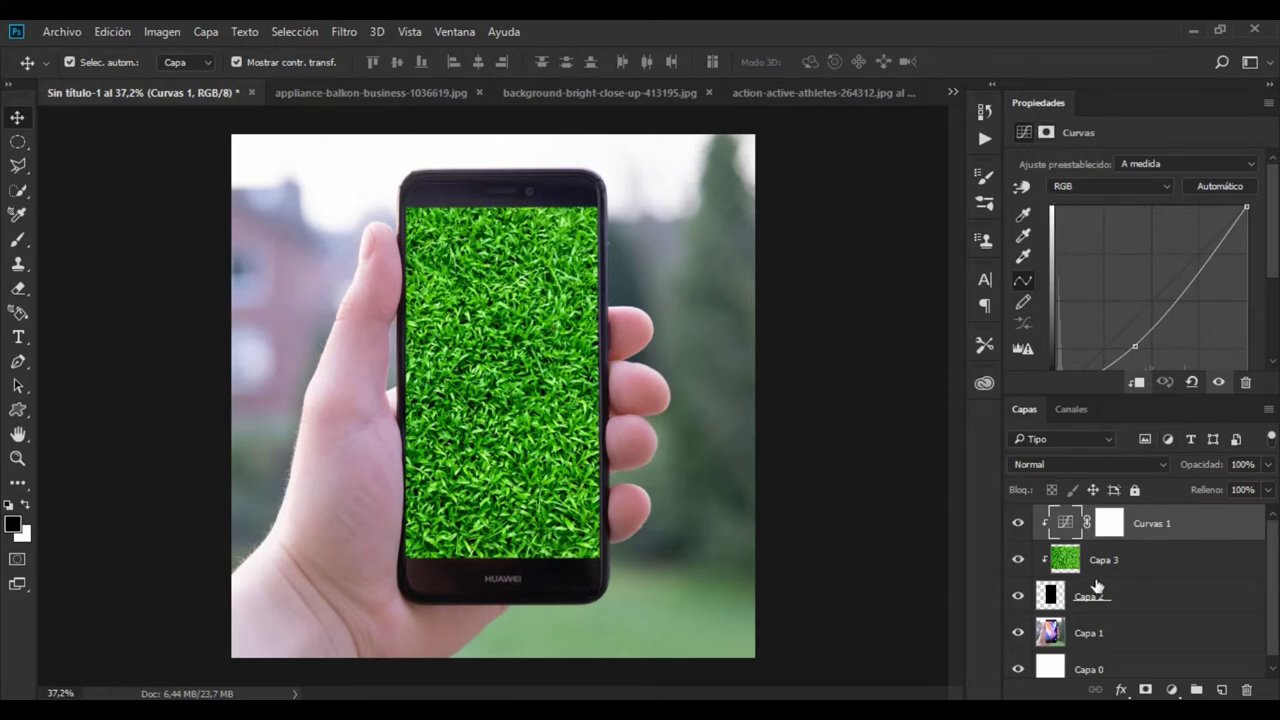
- Check the layers, then switch to the action-active-athletes-264312.jpg soccer players photo
click(1143, 665)
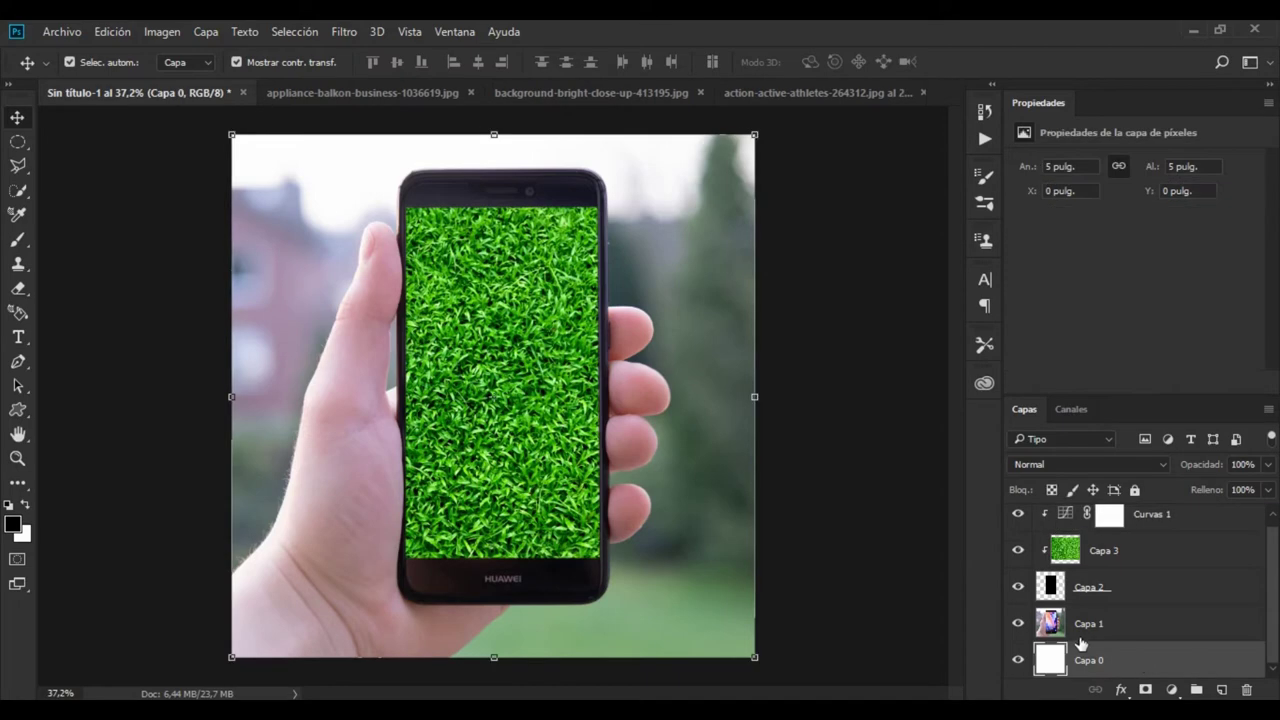
click(828, 520)
scroll(830, 450, down, 1)
scroll(830, 450, down, 1)
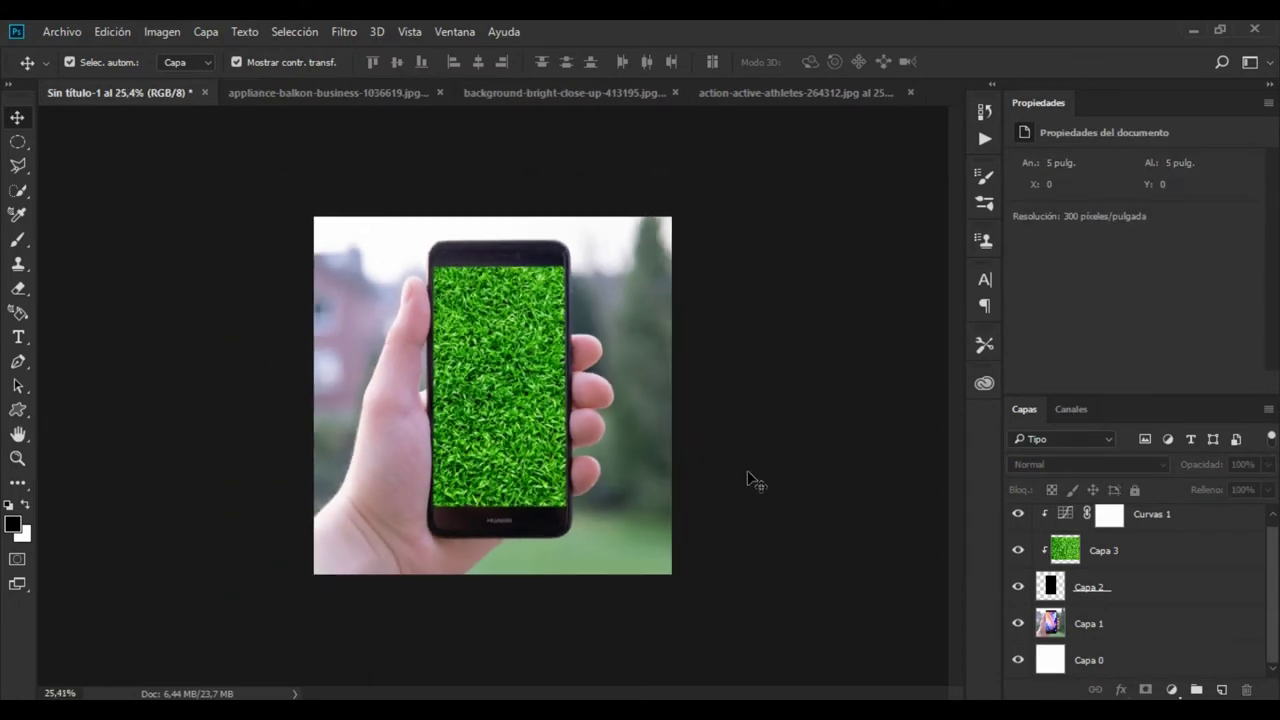
scroll(750, 480, up, 2)
scroll(760, 492, down, 1)
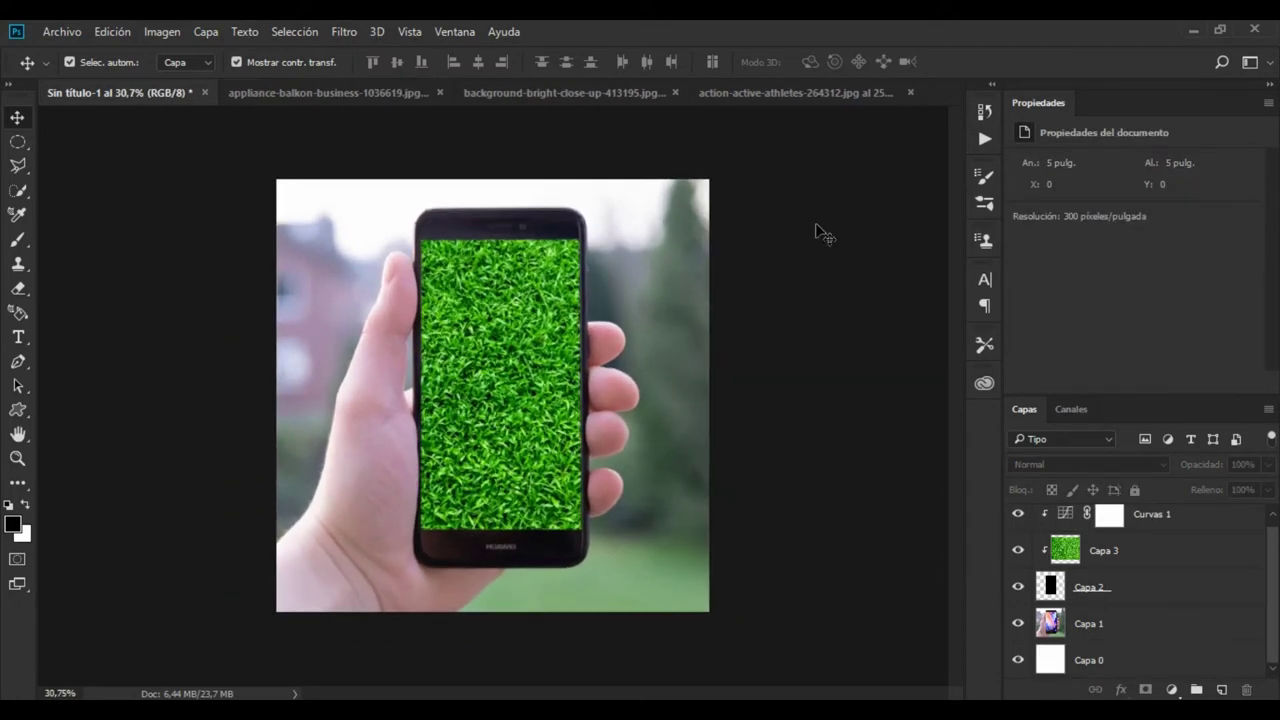
click(734, 94)
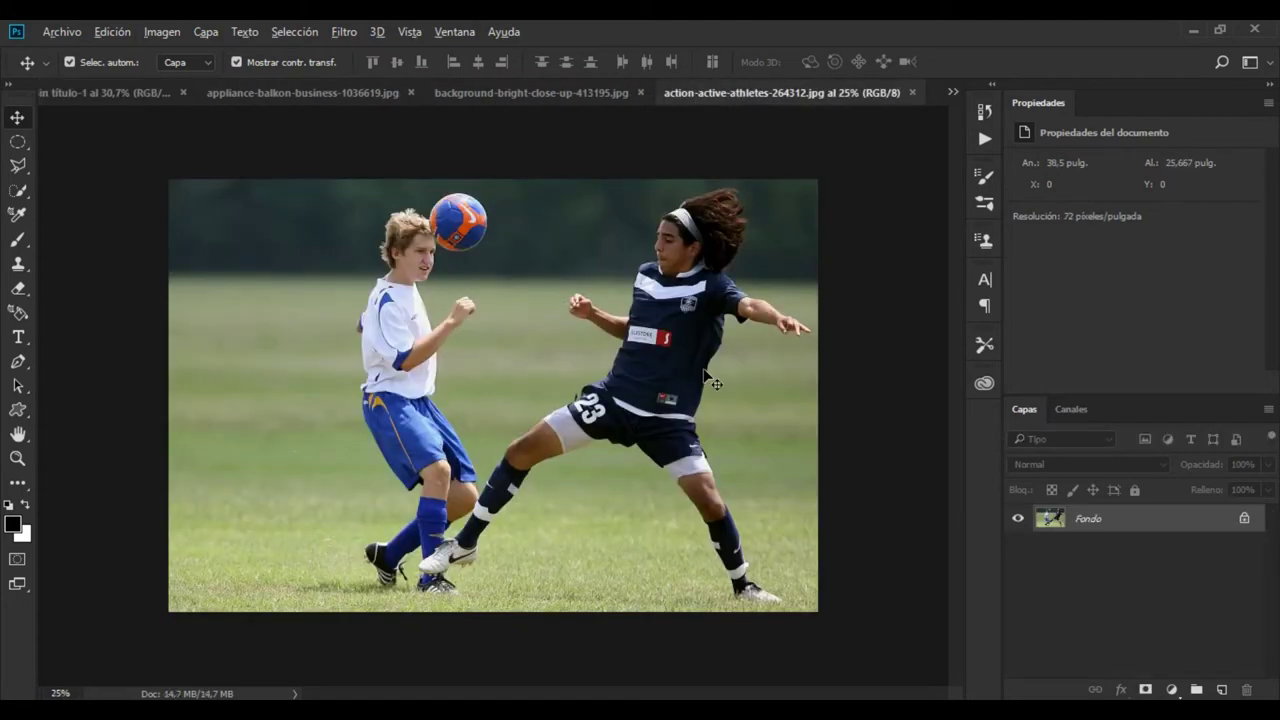
- Unlock the Fondo layer and quick-select the dark-shirted number 23 player
scroll(712, 383, up, 1)
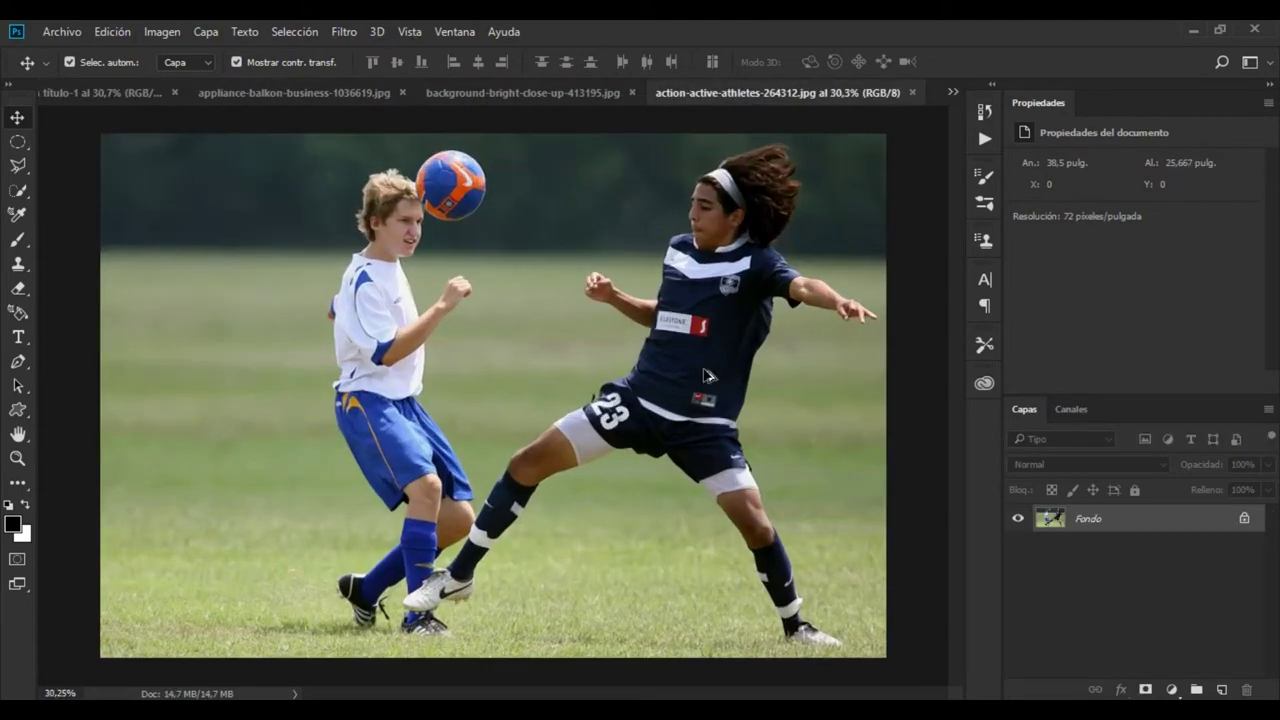
click(1243, 519)
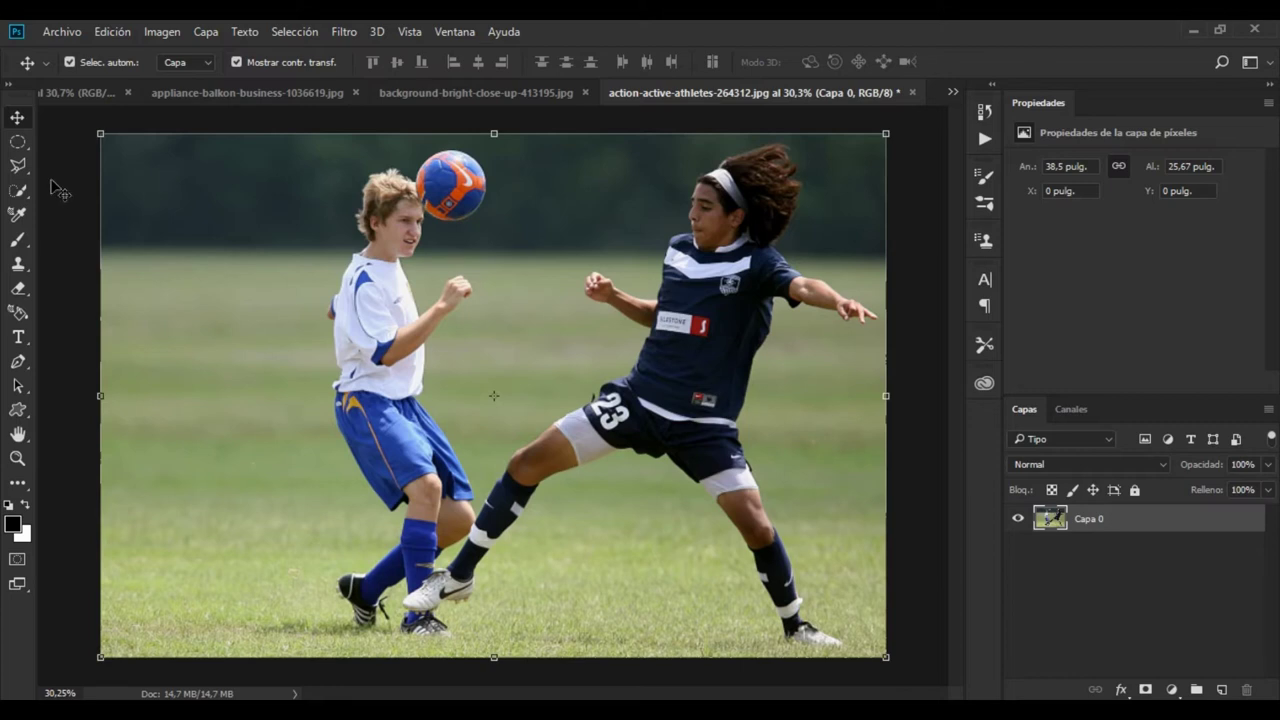
click(18, 190)
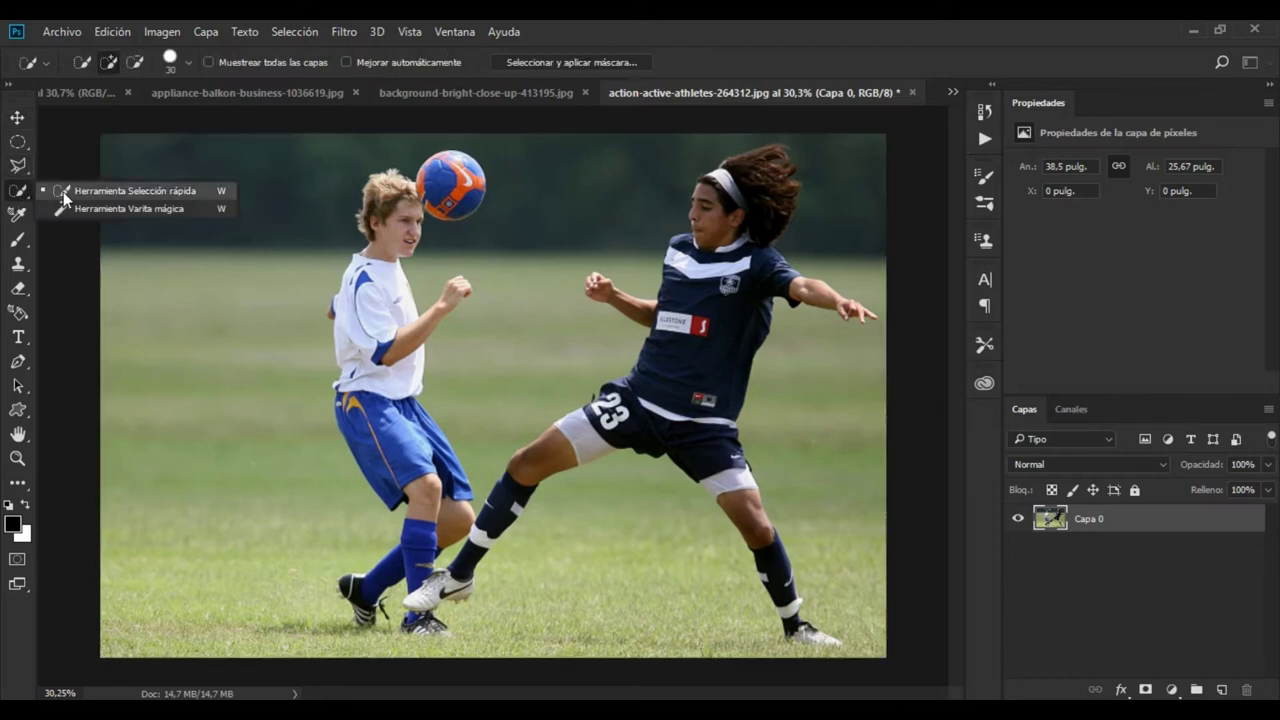
click(63, 197)
drag(662, 423, 666, 316)
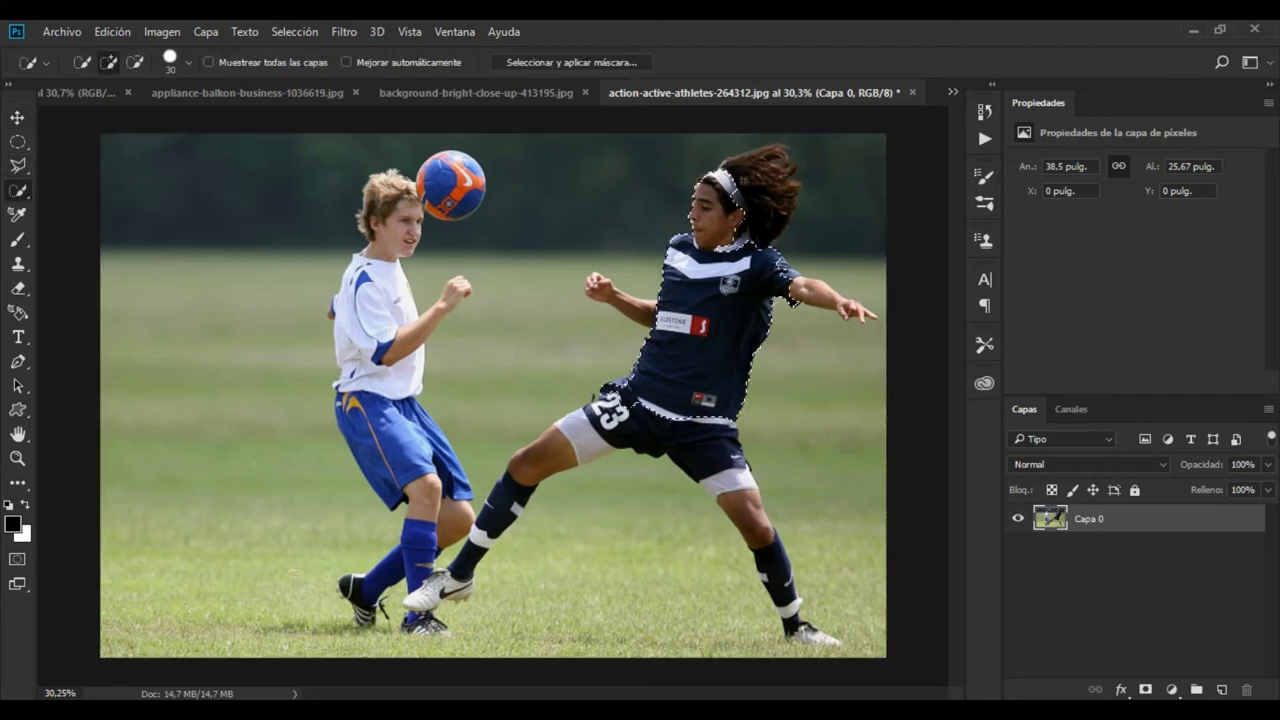
- Add the player's thigh and lower leg to the selection, then mask out the background
scroll(666, 316, up, 5)
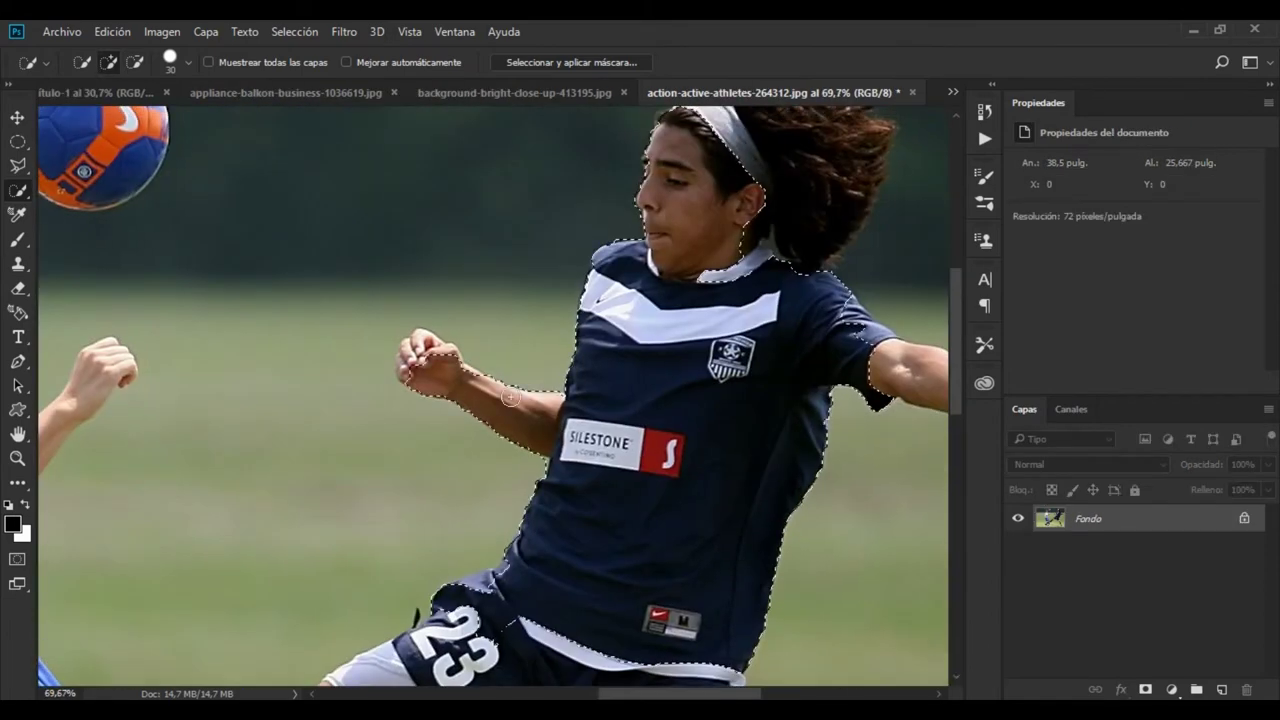
scroll(800, 200, up, 1)
scroll(826, 180, down, 2)
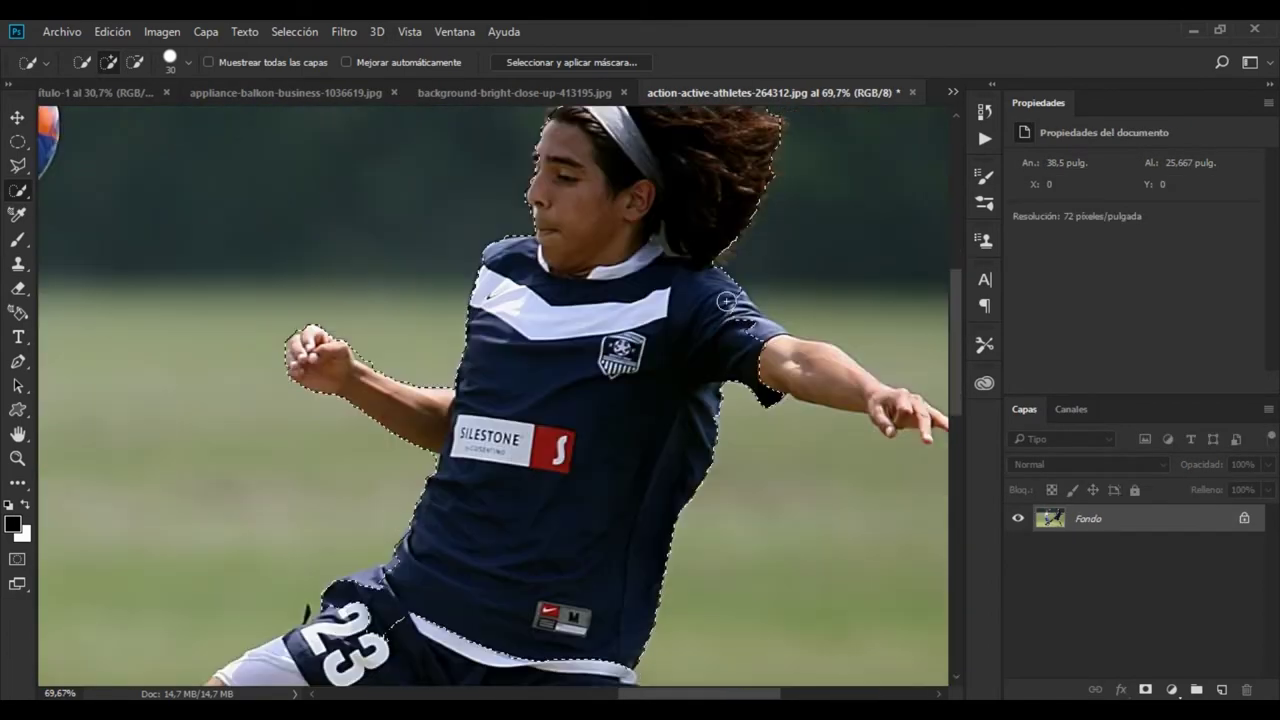
scroll(622, 392, down, 5)
drag(622, 392, 228, 555)
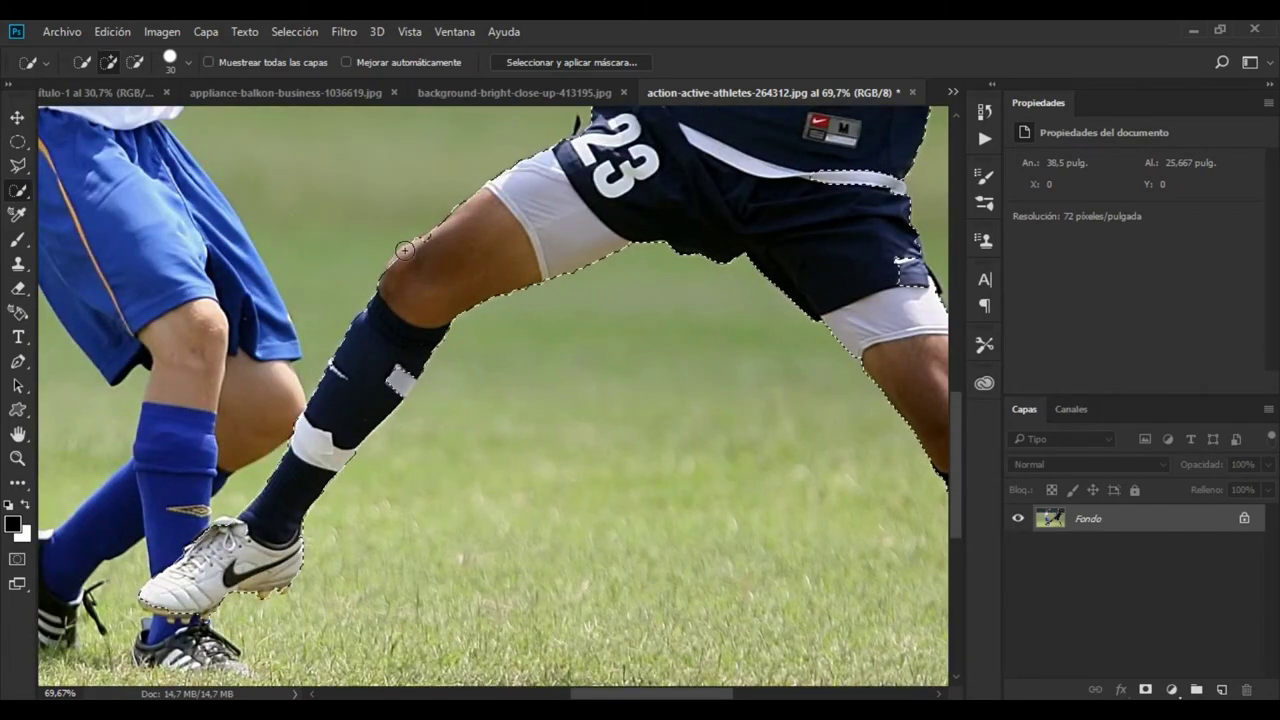
key(ctrl+0)
click(1144, 690)
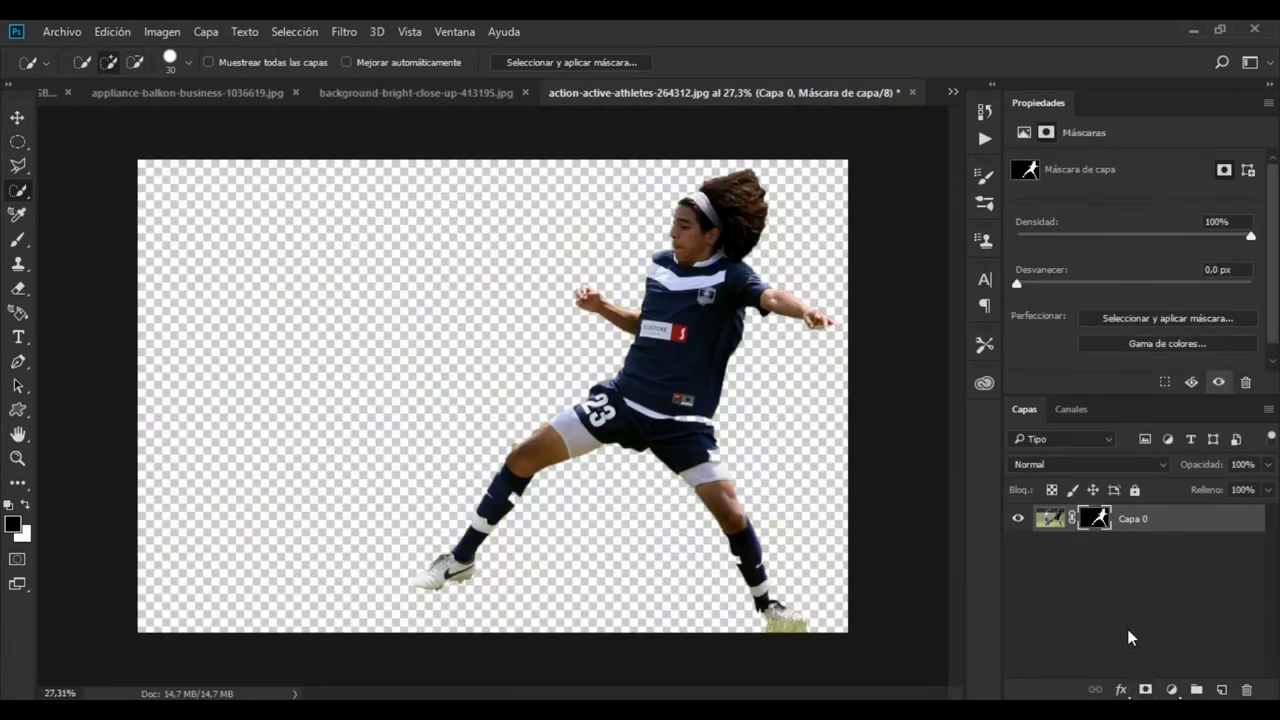
- Move the player layer into the Sin título-1 phone composite and place him over the phone
click(17, 118)
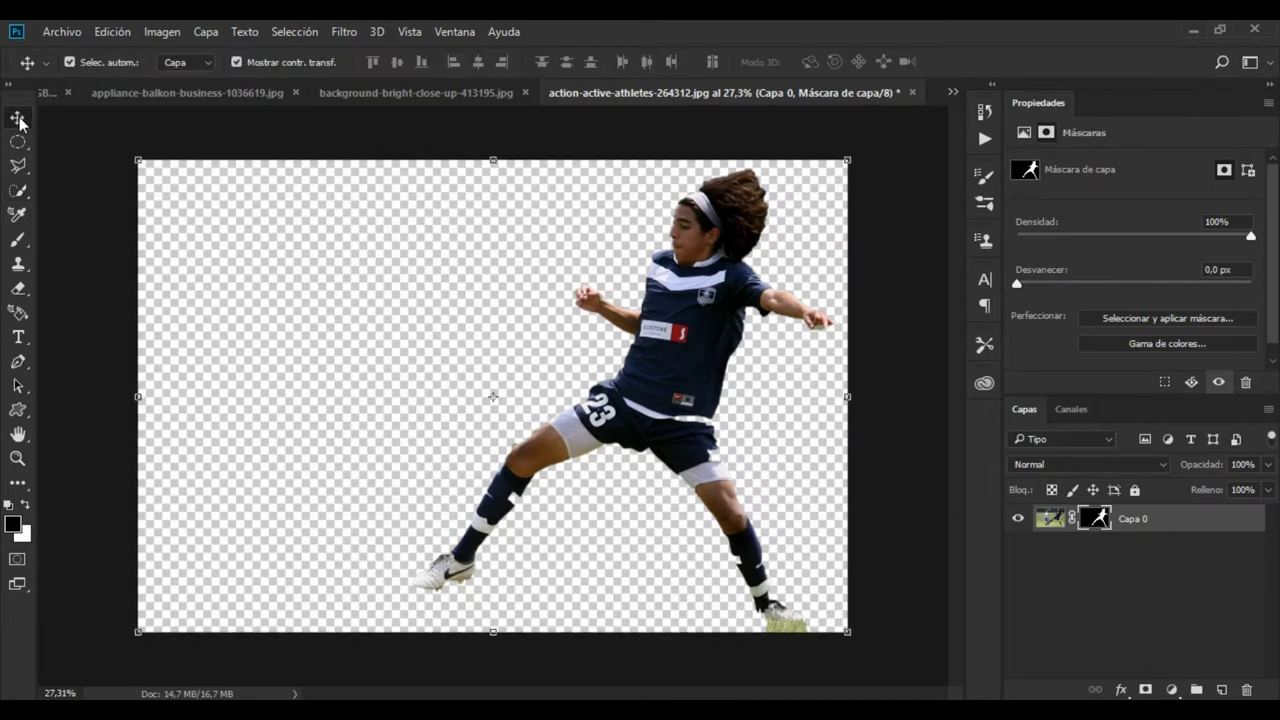
drag(702, 322, 267, 92)
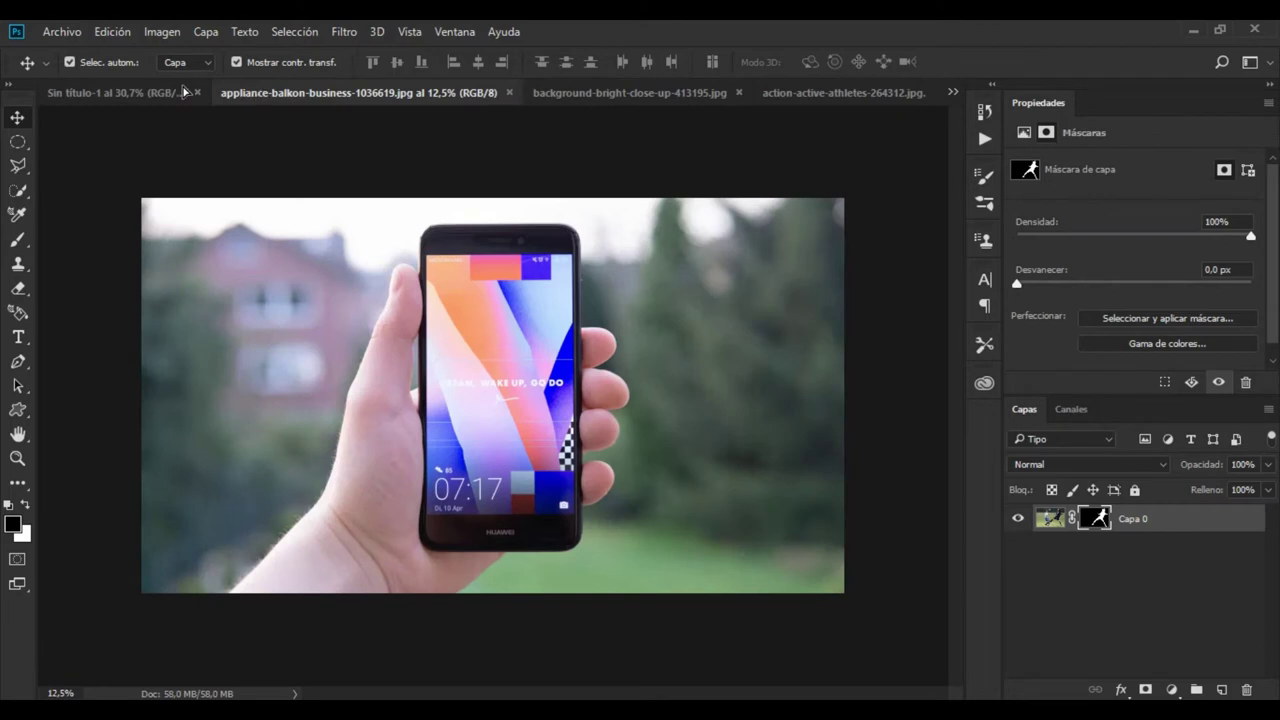
drag(150, 93, 365, 278)
drag(475, 339, 473, 331)
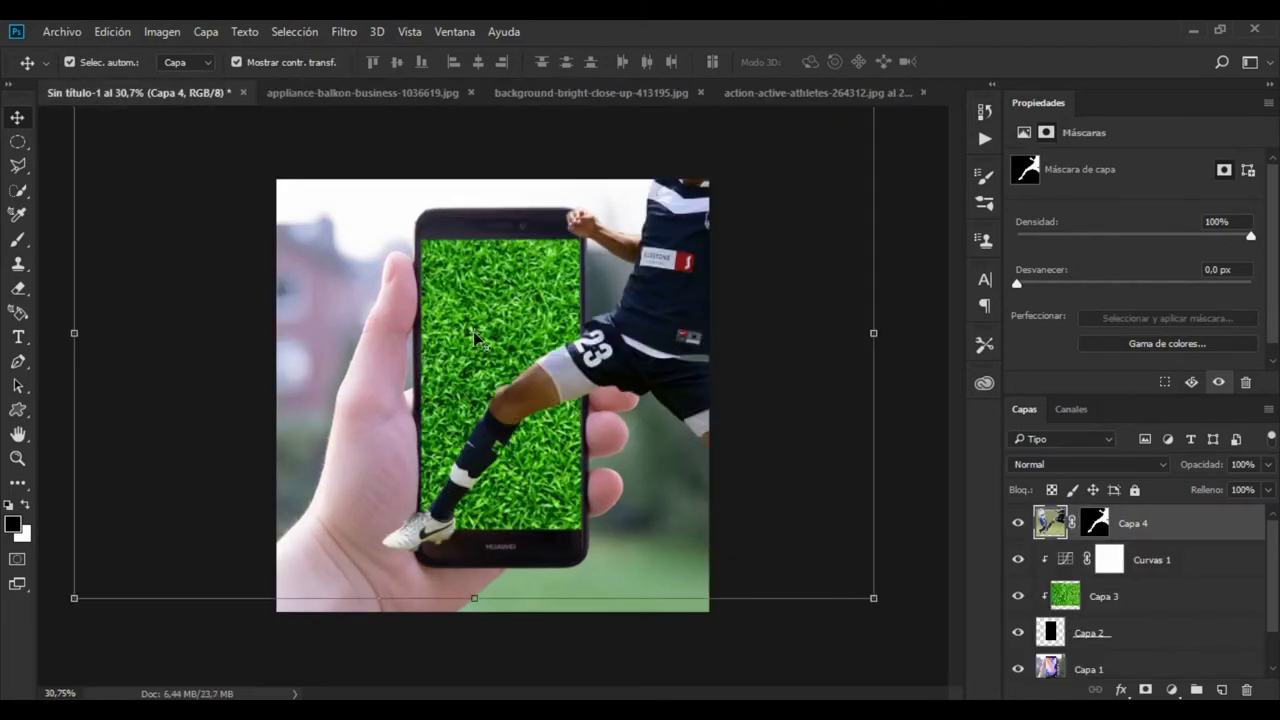
drag(655, 326, 482, 340)
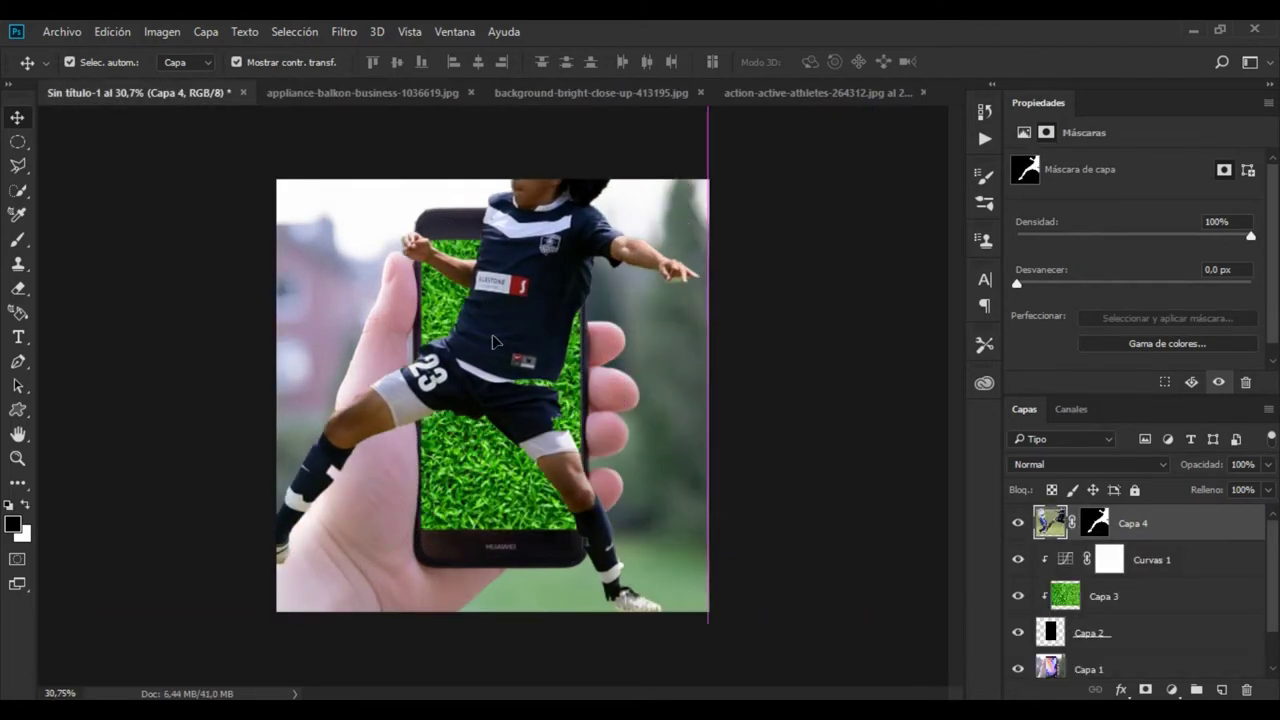
- Scale the player down to about 69%, centre him over the phone, and commit the transform
scroll(533, 437, down, 2)
scroll(533, 437, down, 1)
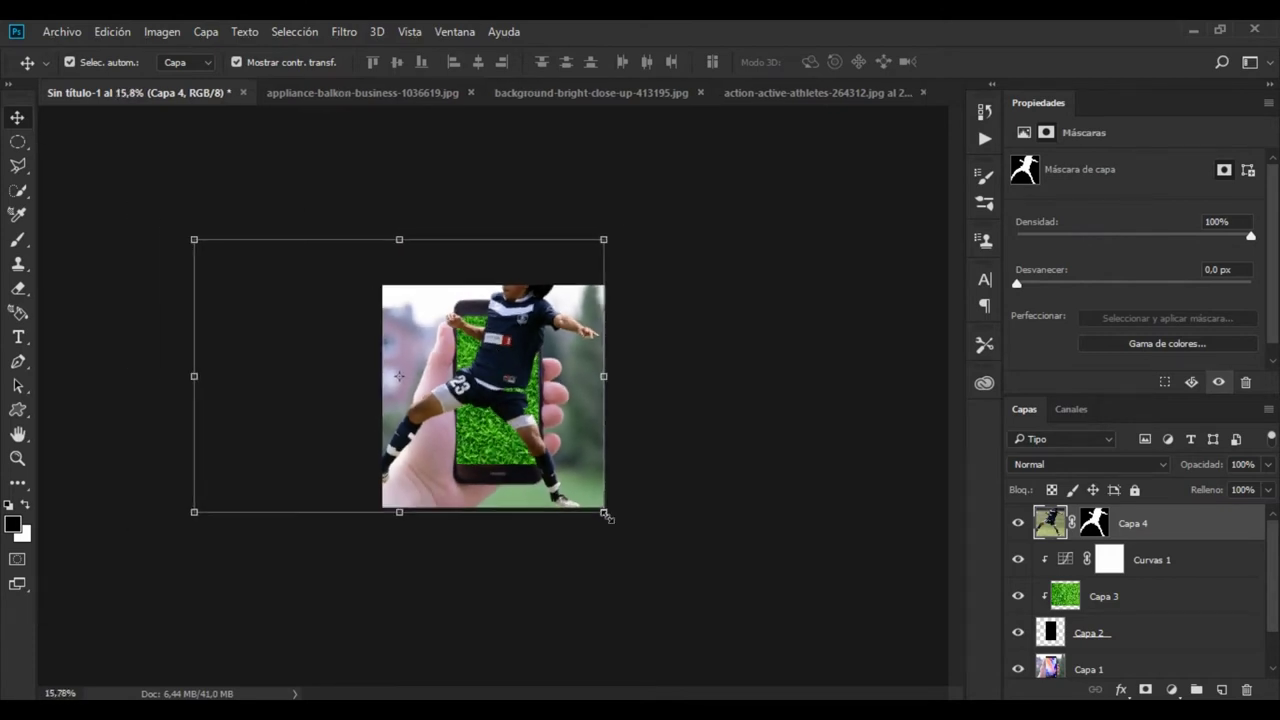
drag(606, 514, 528, 462)
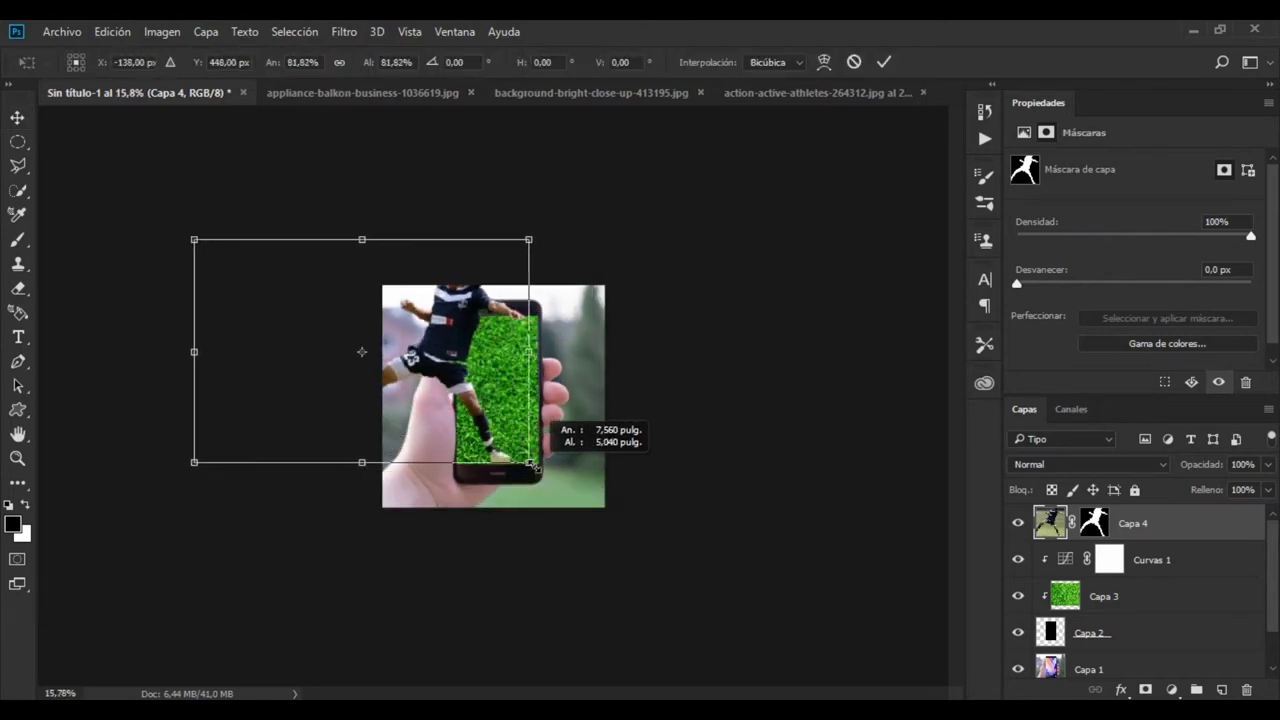
drag(446, 336, 496, 363)
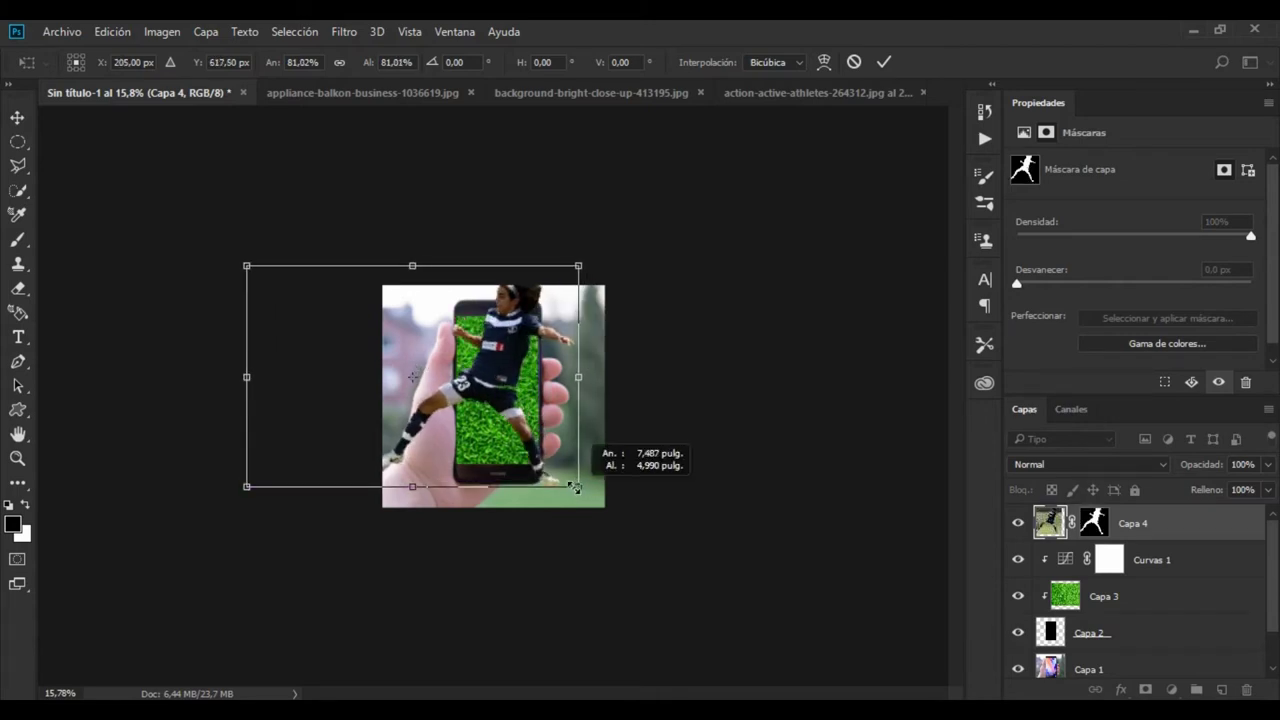
drag(581, 489, 555, 472)
drag(503, 392, 527, 401)
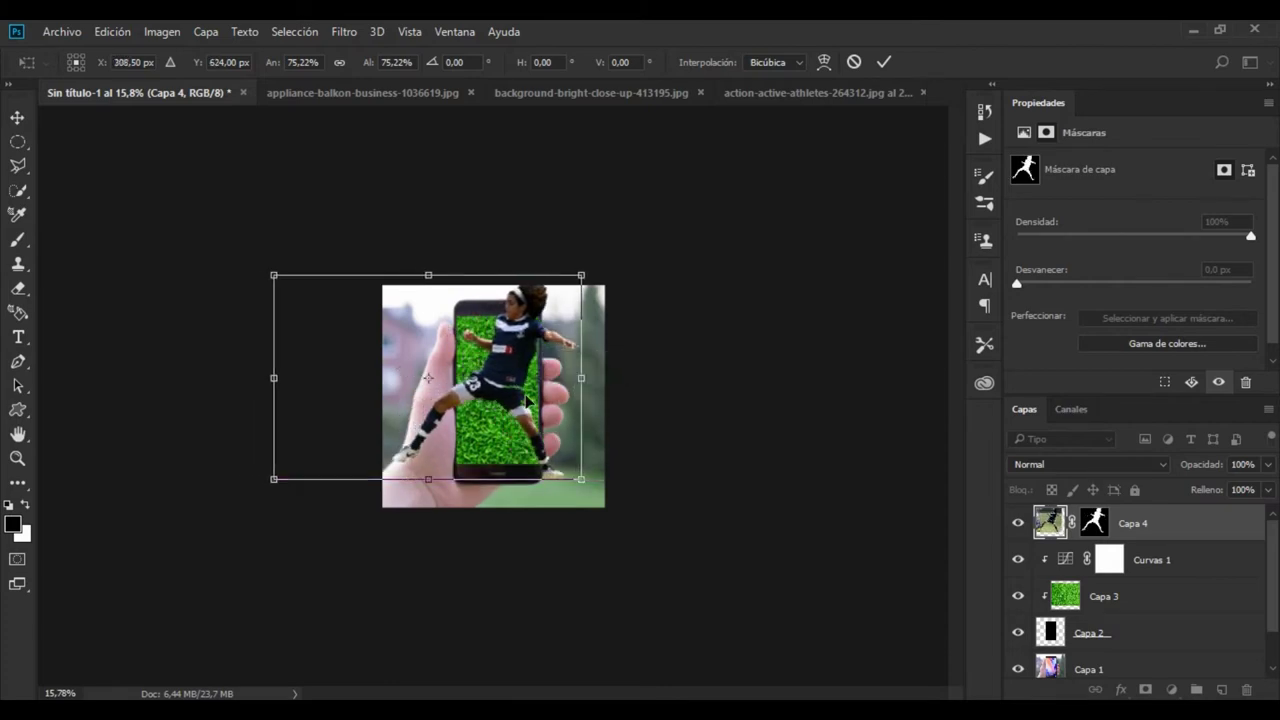
drag(585, 484, 568, 464)
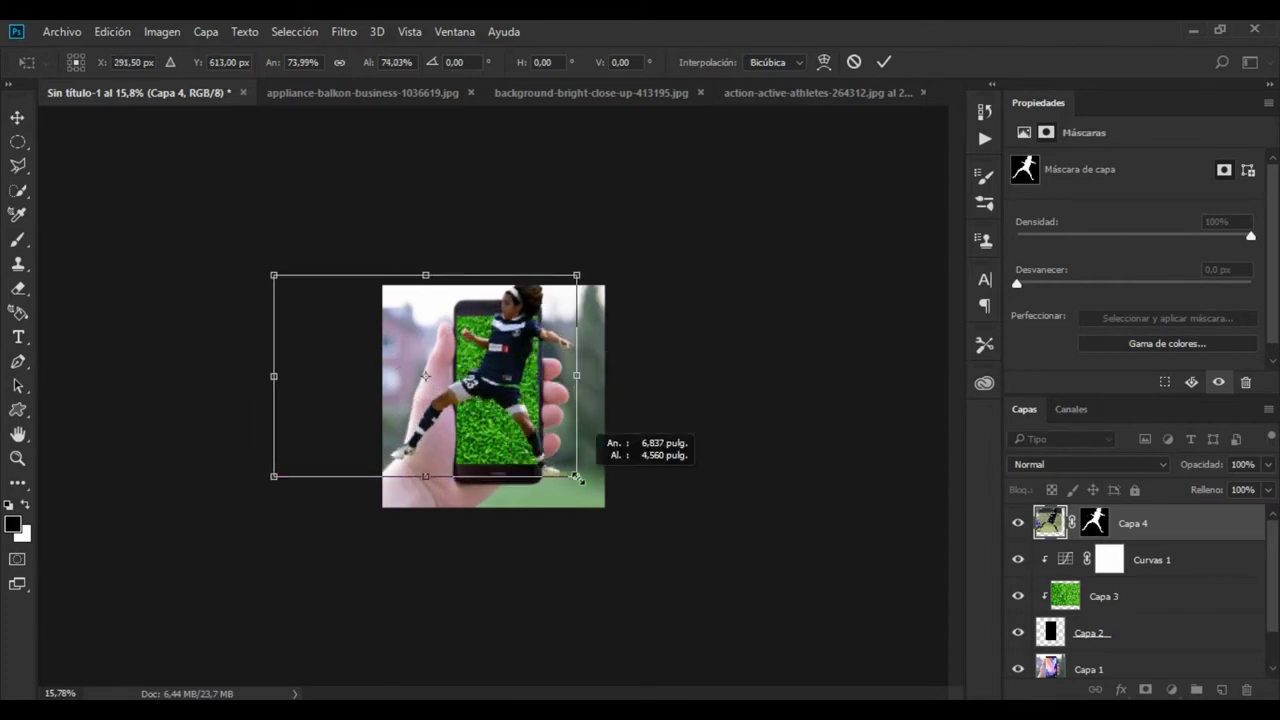
drag(506, 408, 520, 432)
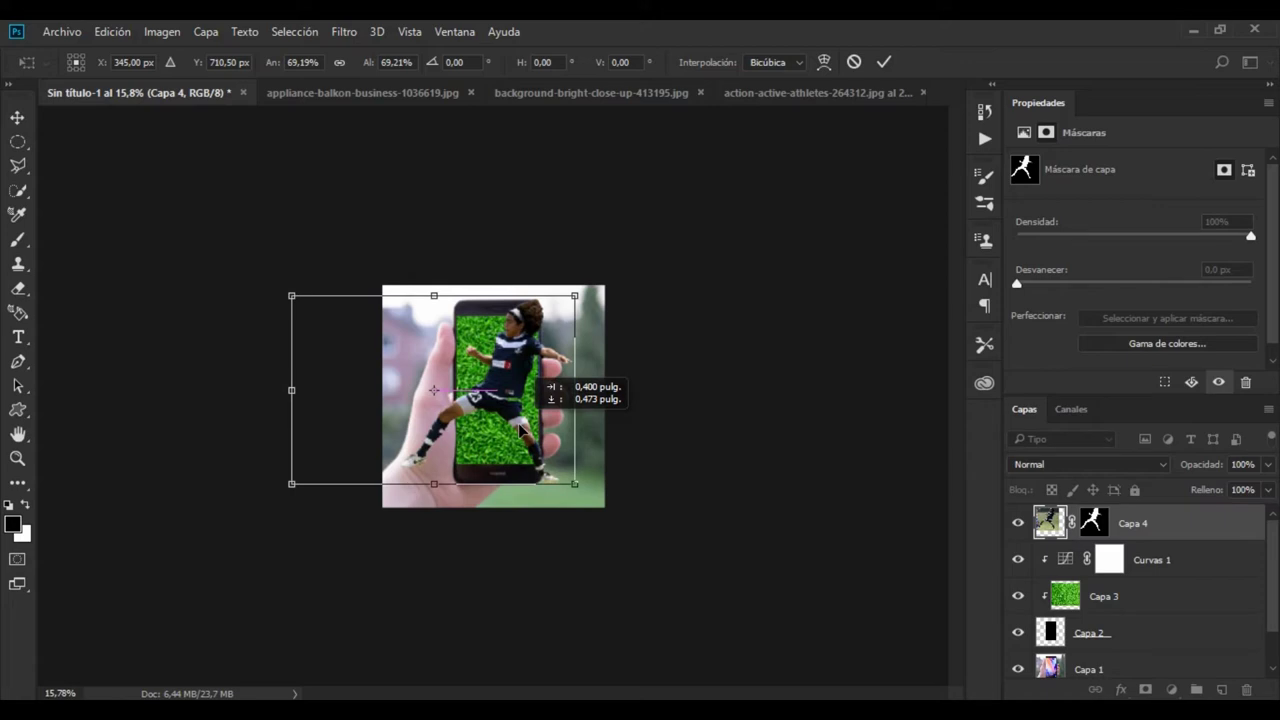
click(886, 62)
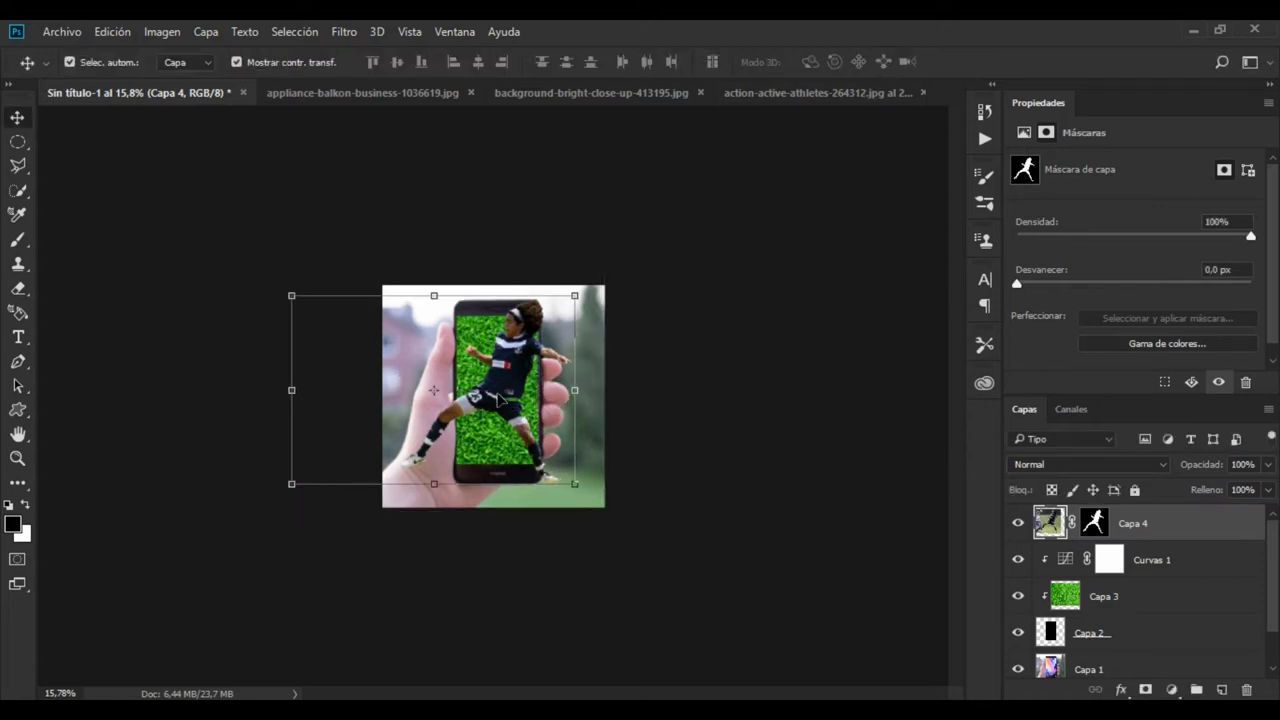
- Frame the player's body and set up a white Brush at 68 px
scroll(498, 398, up, 2)
scroll(510, 402, up, 2)
scroll(540, 406, up, 3)
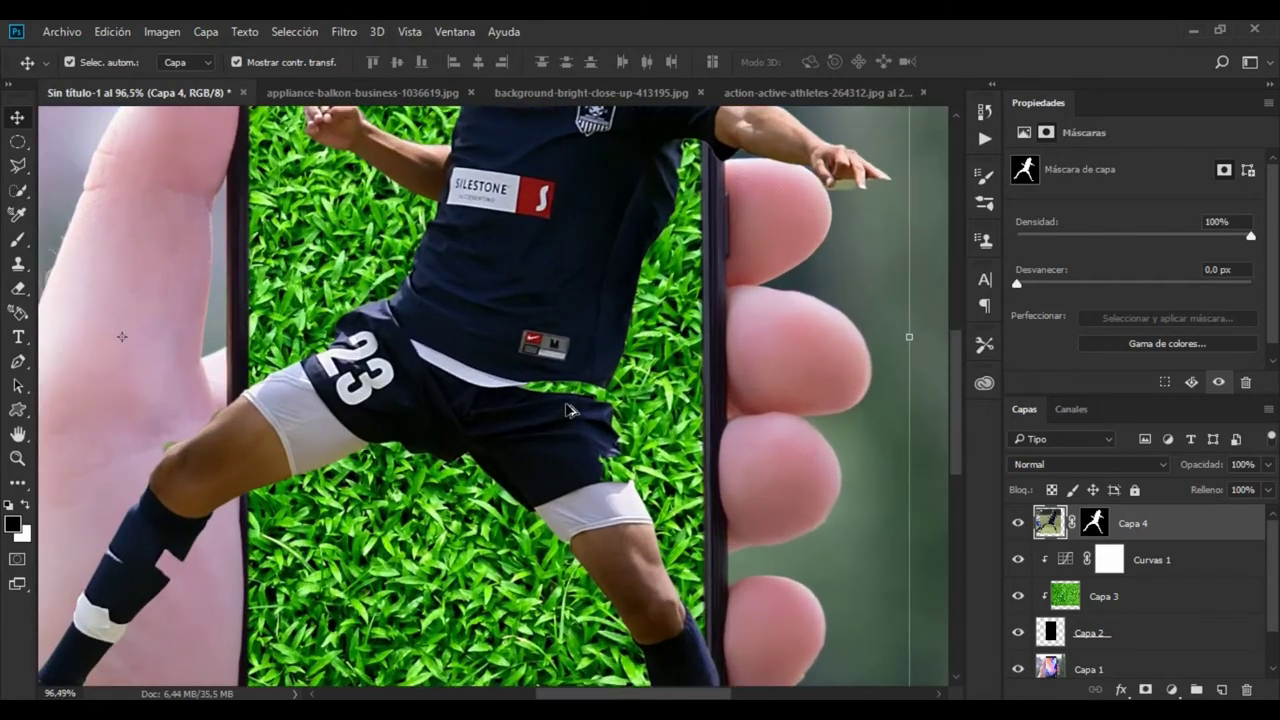
scroll(560, 390, up, 1)
scroll(520, 390, down, 1)
scroll(450, 420, down, 1)
scroll(436, 452, down, 1)
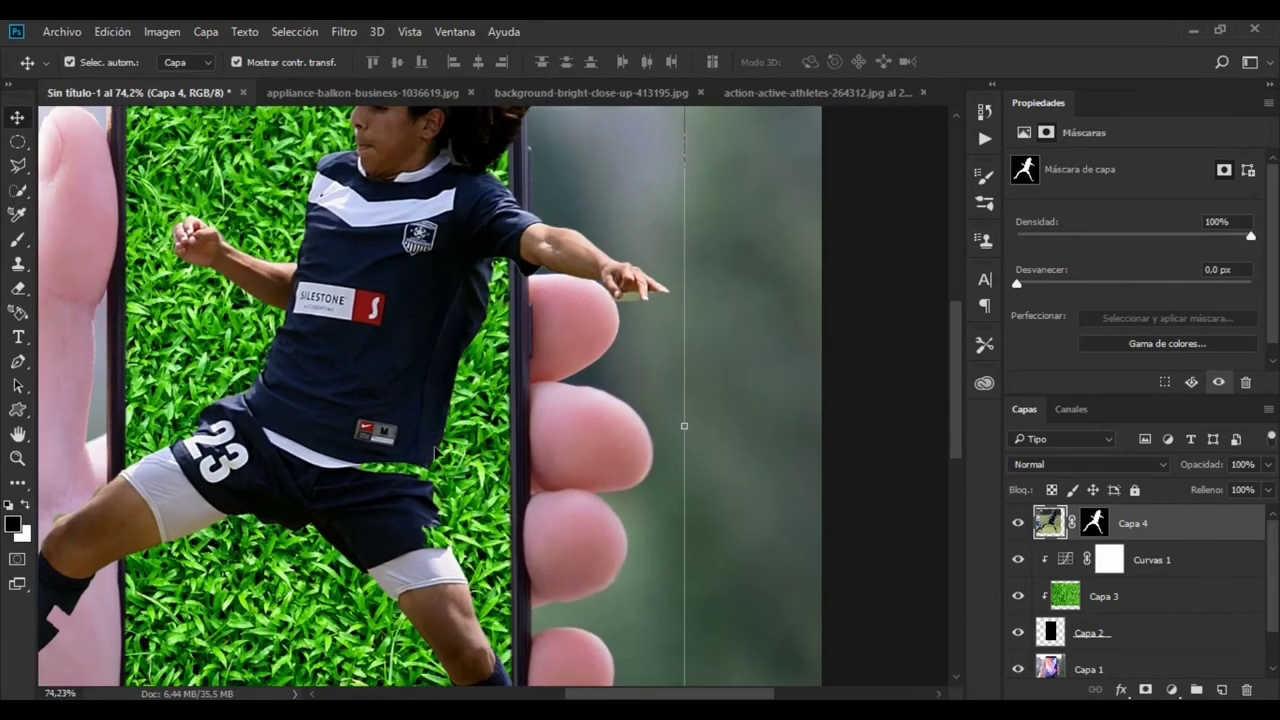
drag(437, 453, 459, 432)
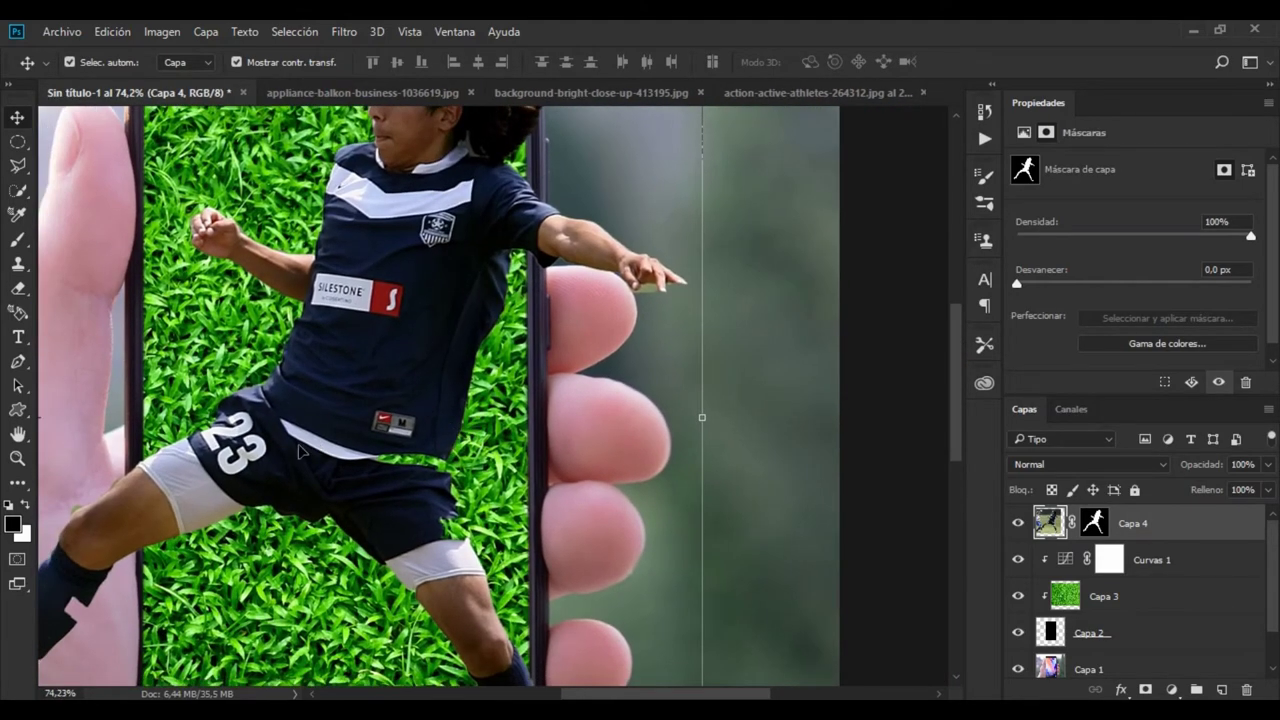
click(18, 239)
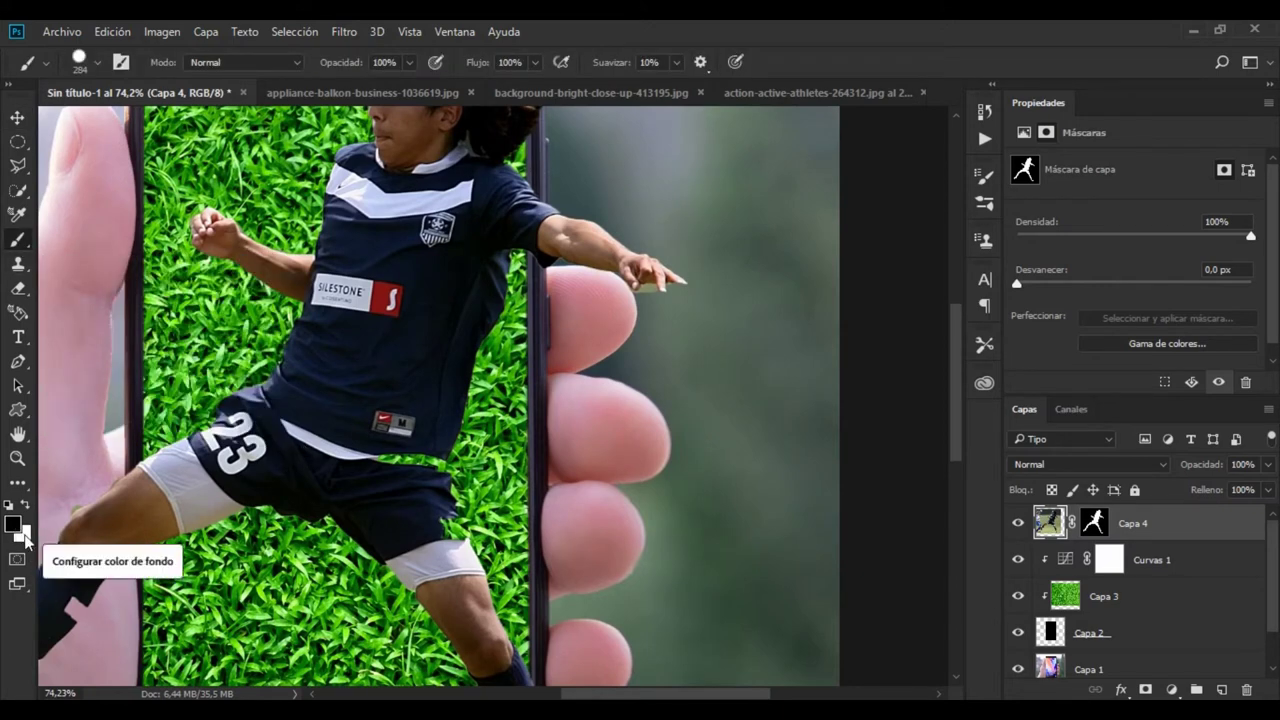
key(x)
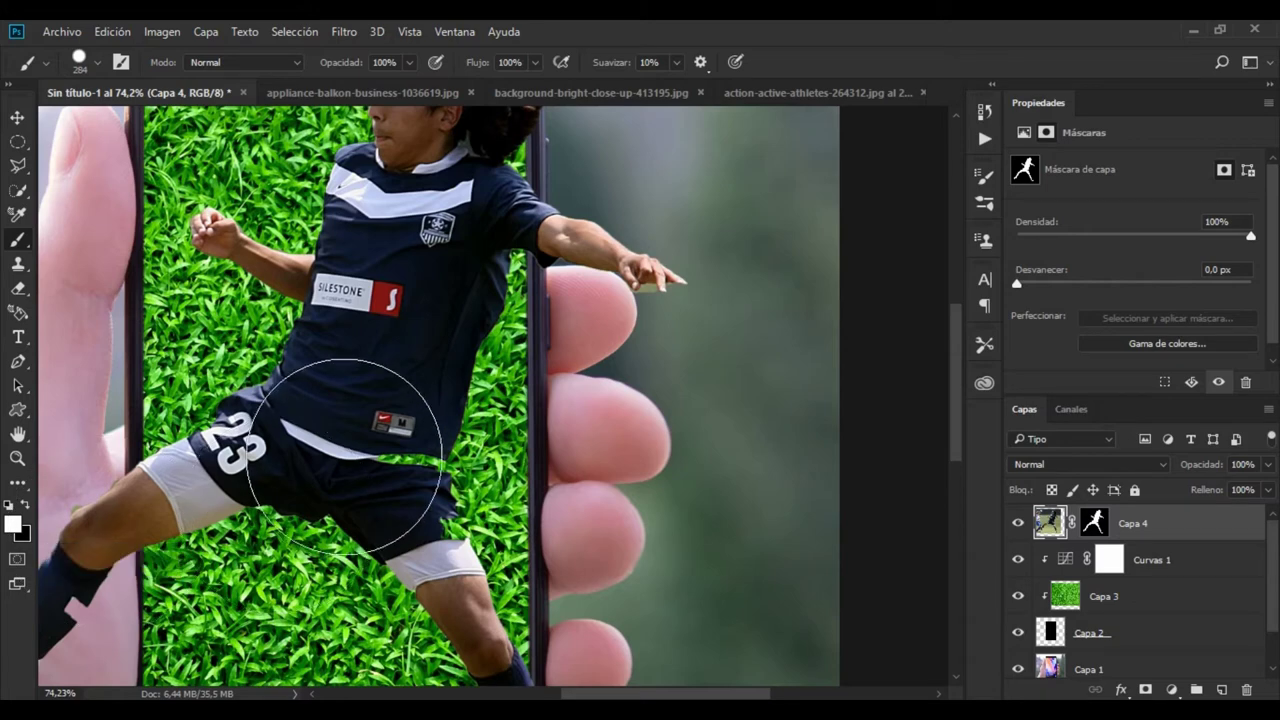
right_click(365, 400)
text(68)
key(Return)
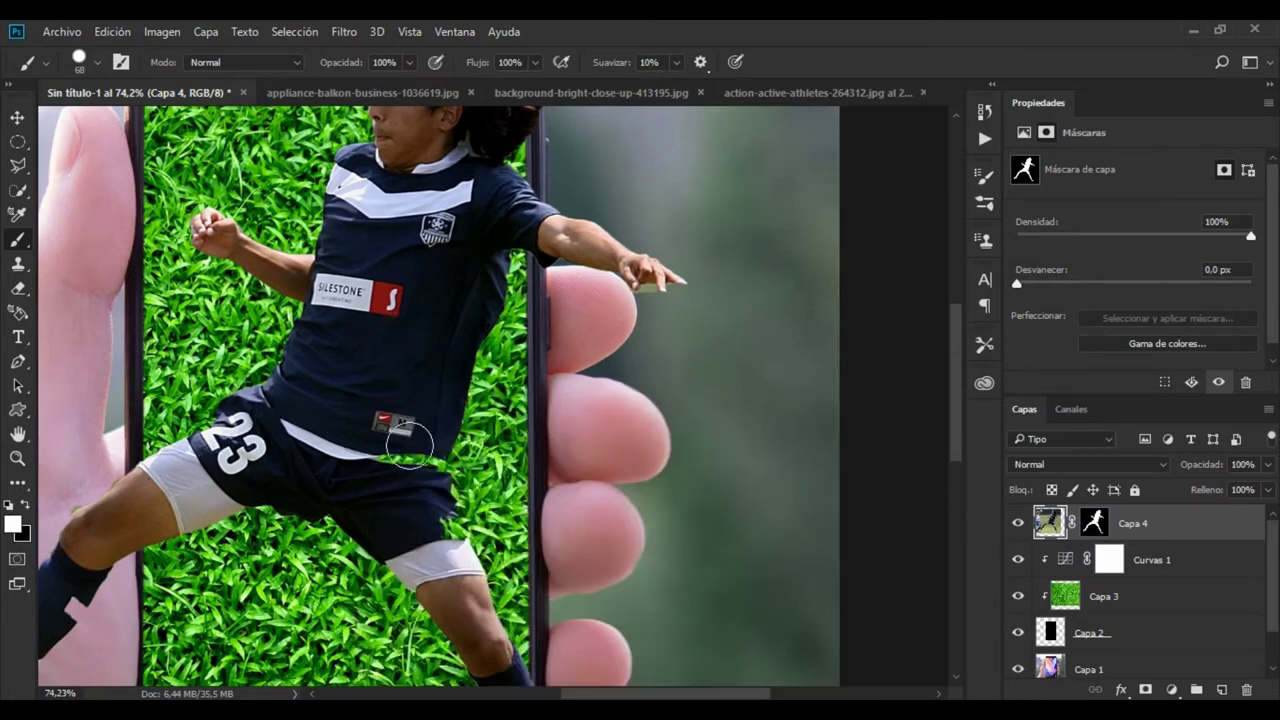
- Target the Capa 4 mask and undo an accidental black spot on the jersey
click(1093, 526)
key(x)
click(397, 400)
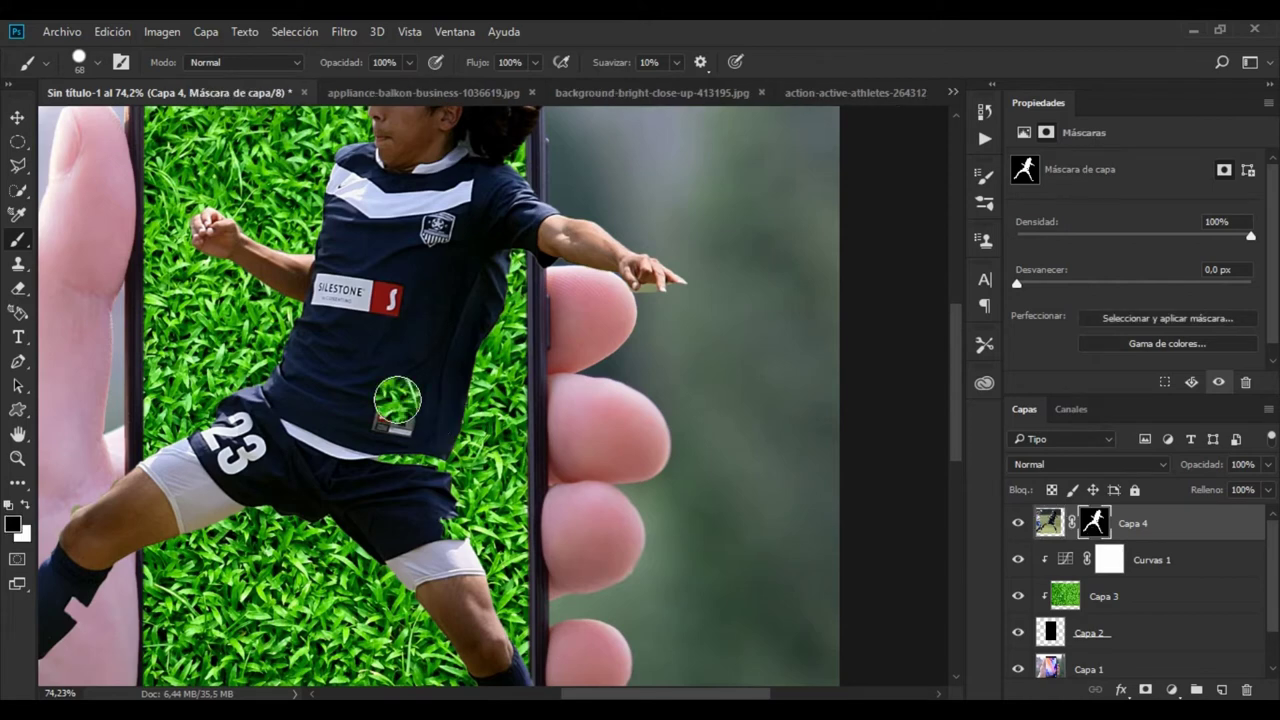
key(ctrl+z)
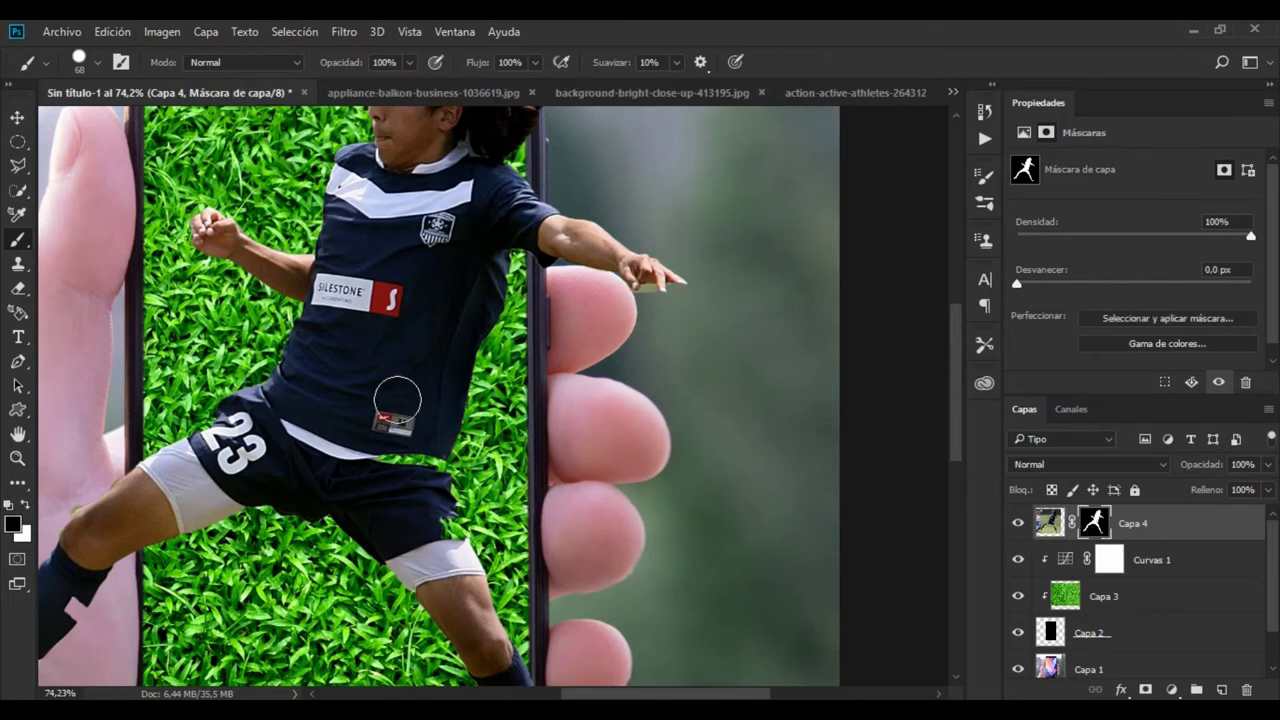
key(x)
- Paint white on the mask to restore the shorts' waistband stripe and the sock stripe
mouse_move(404, 415)
mouse_down()
mouse_move(391, 434)
mouse_move(420, 451)
mouse_move(423, 517)
mouse_move(438, 531)
mouse_up()
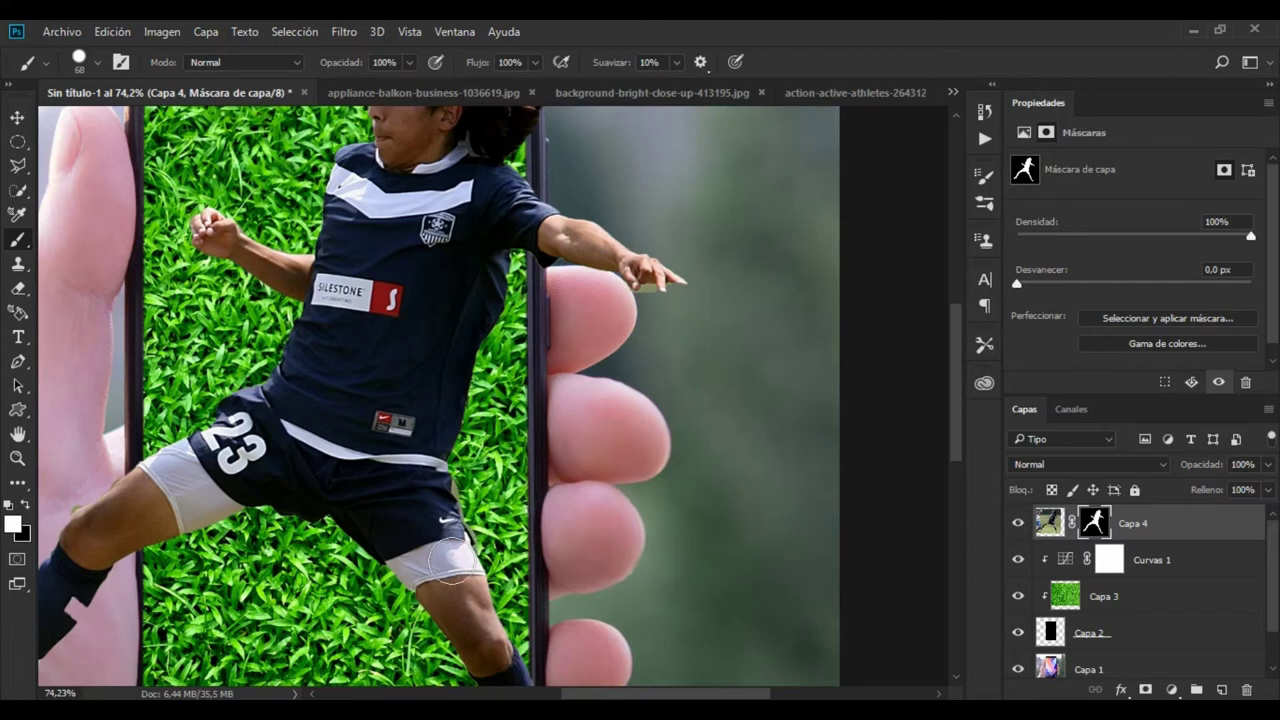
drag(443, 567, 393, 369)
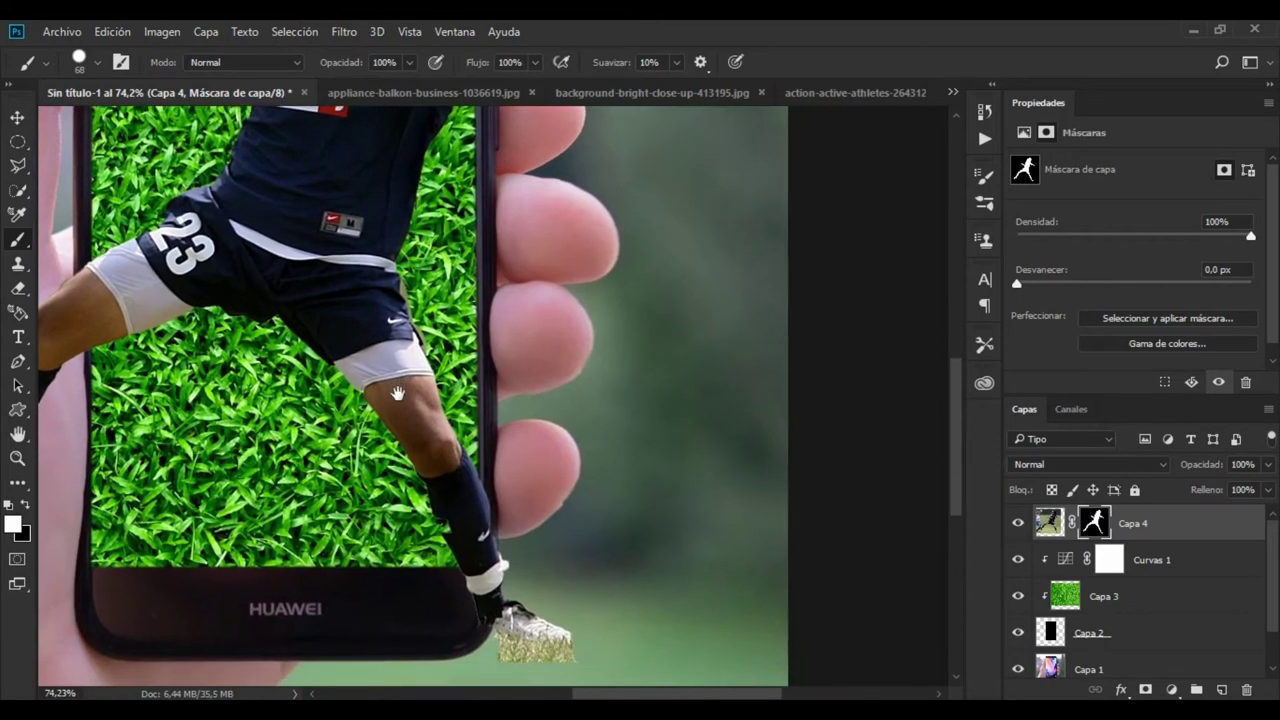
drag(456, 515, 508, 627)
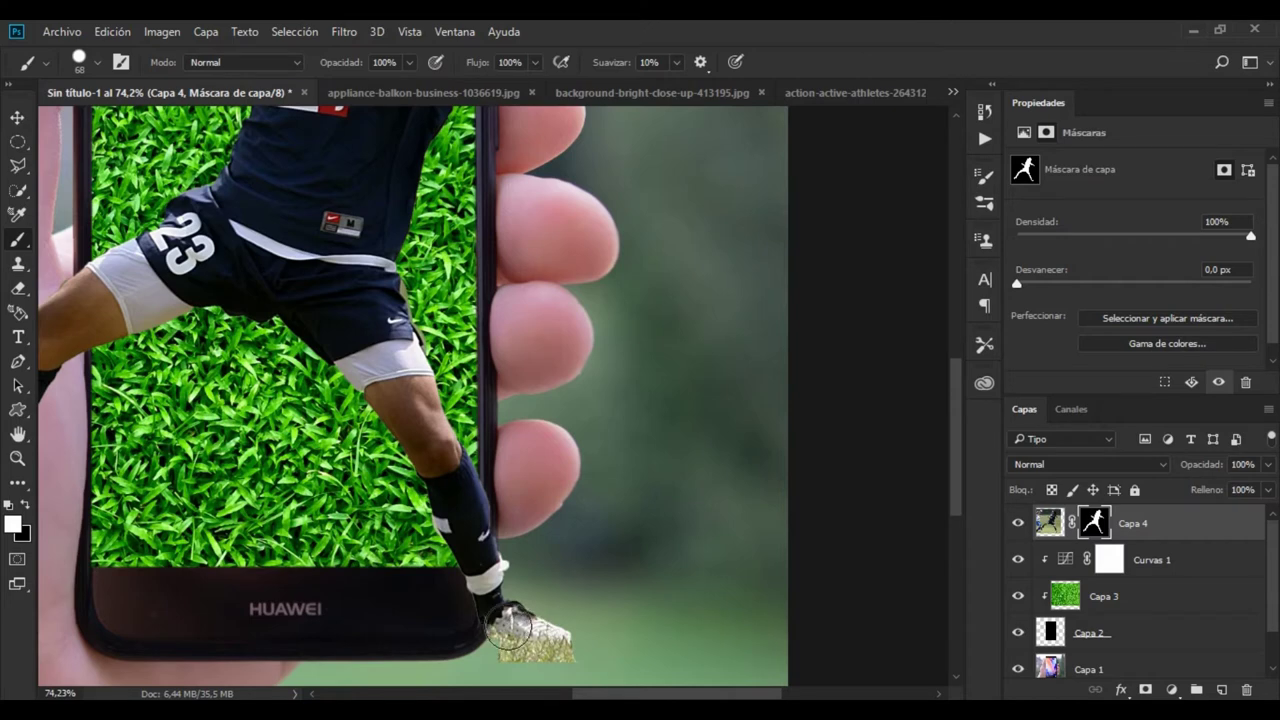
mouse_move(341, 334)
mouse_down()
mouse_move(541, 375)
mouse_move(686, 379)
mouse_up()
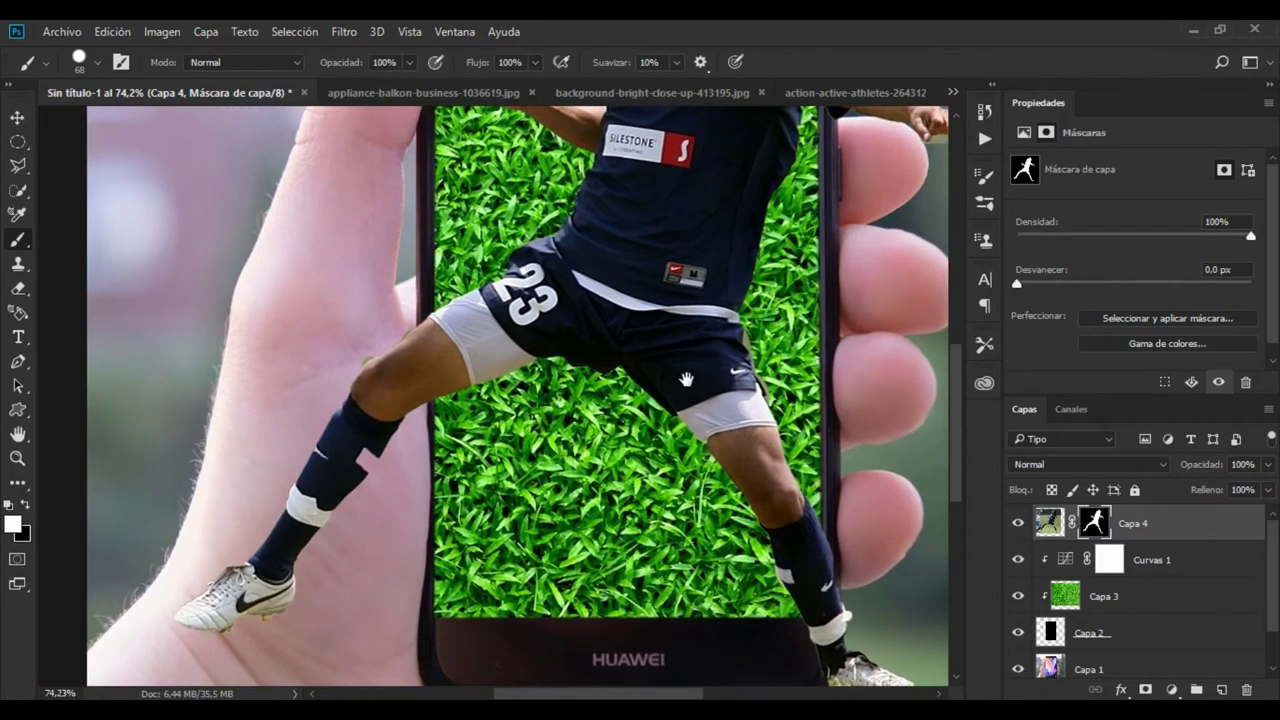
scroll(370, 510, up, 3)
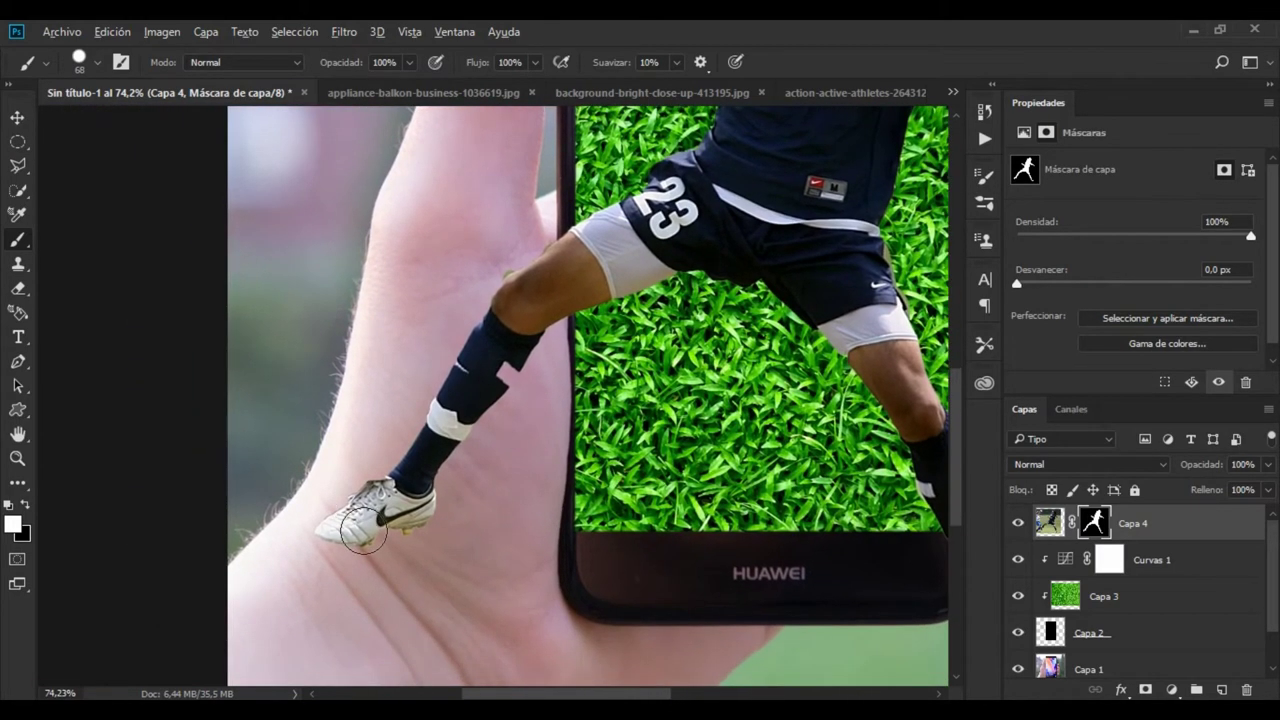
- Reduce the brush to 33 px and frame the left shoe's toe
scroll(363, 530, up, 3)
scroll(363, 530, up, 2)
scroll(400, 500, down, 1)
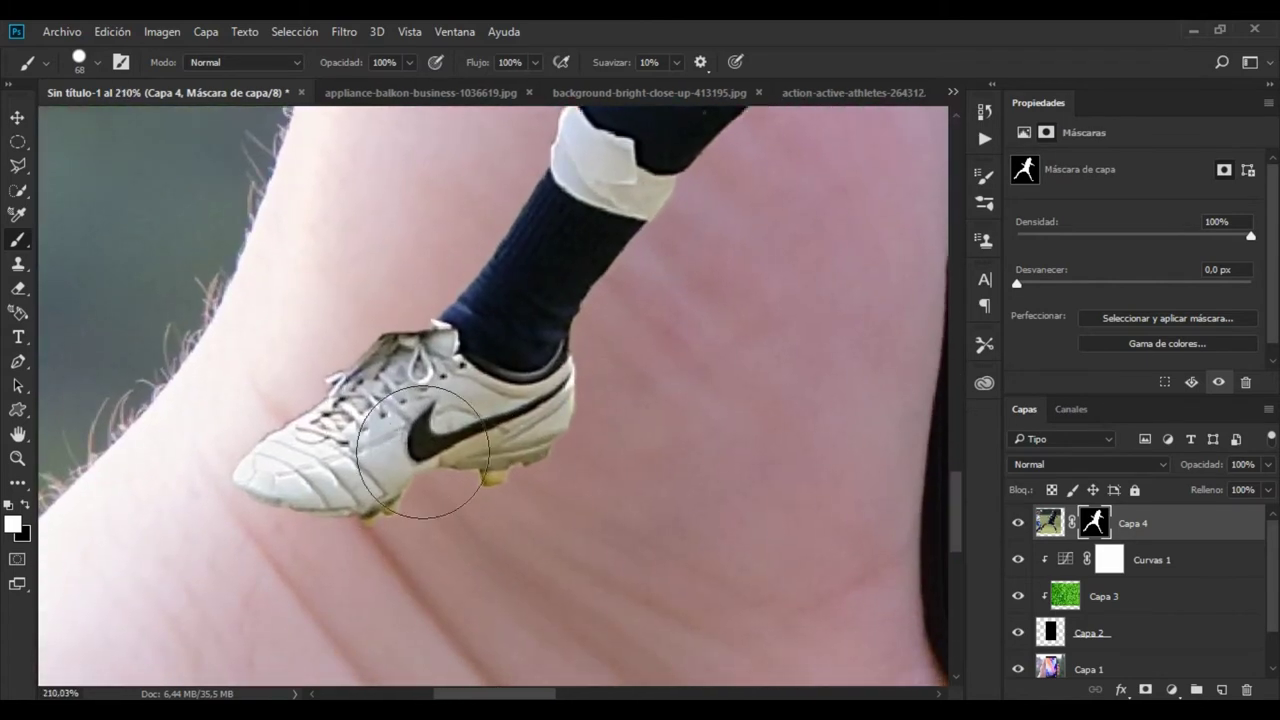
right_click(460, 390)
drag(583, 440, 568, 440)
click(385, 400)
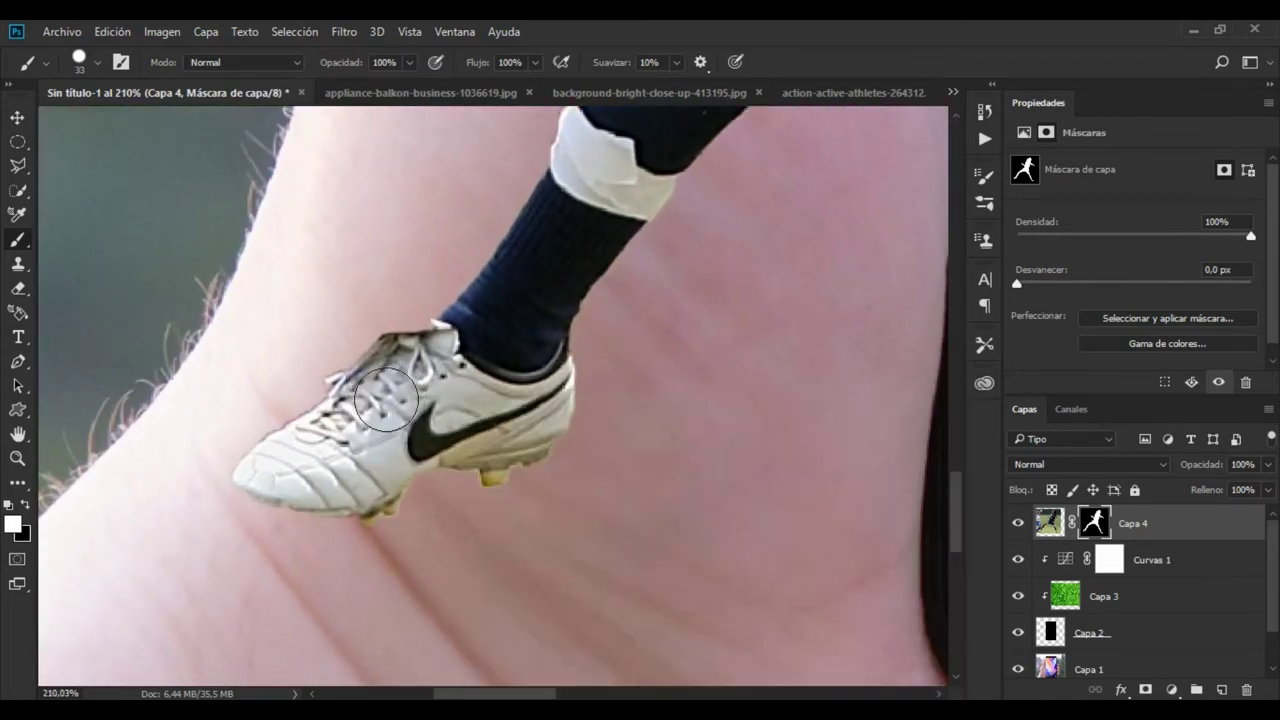
mouse_move(292, 463)
mouse_down()
mouse_move(251, 471)
mouse_move(298, 484)
mouse_move(245, 505)
mouse_move(363, 505)
mouse_move(421, 433)
mouse_move(560, 448)
mouse_move(530, 345)
mouse_move(375, 345)
mouse_move(410, 330)
mouse_move(430, 335)
mouse_move(330, 410)
mouse_move(314, 457)
mouse_up()
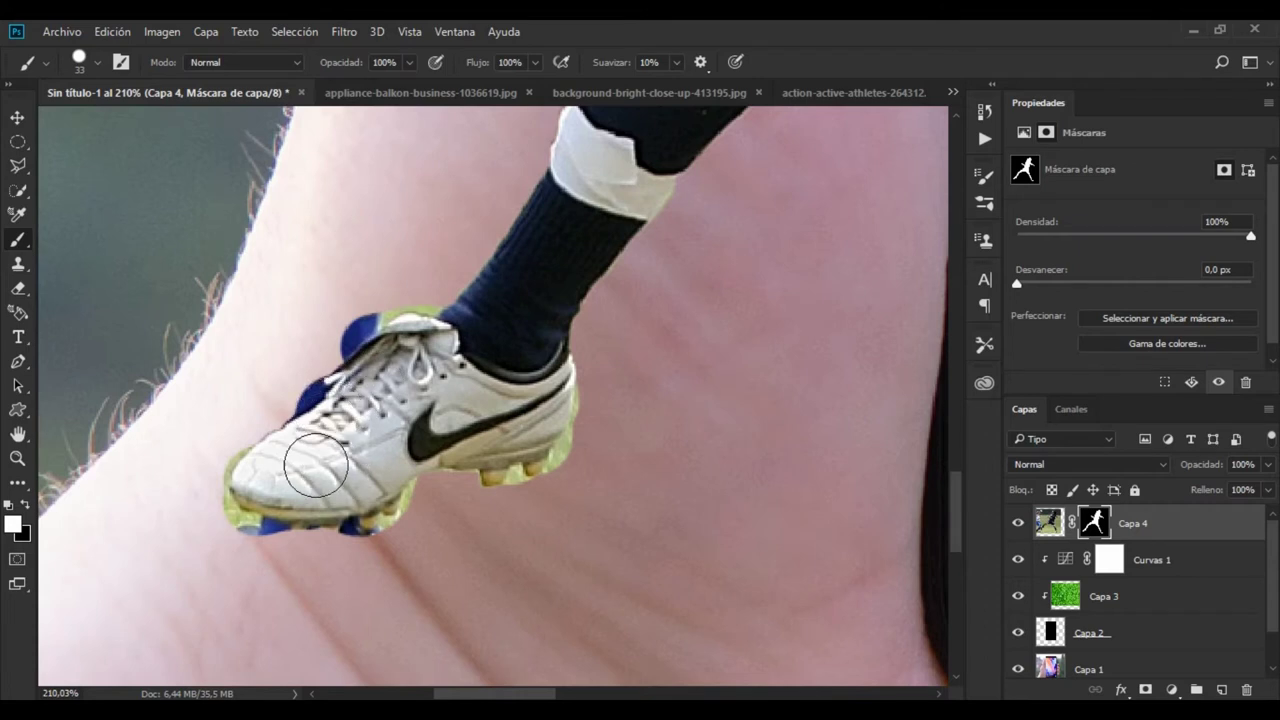
- Switch to black with a softer brush and hide the blue fringe along the shoe's left edge
key(x)
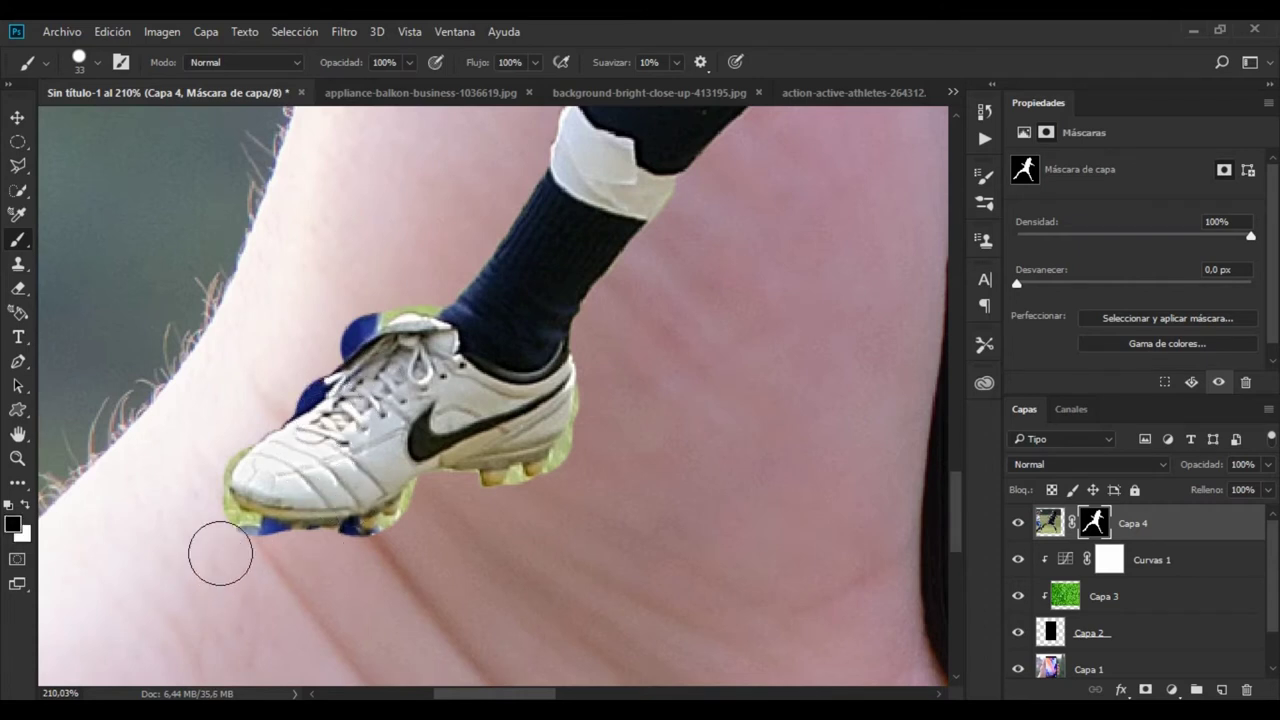
right_click(212, 529)
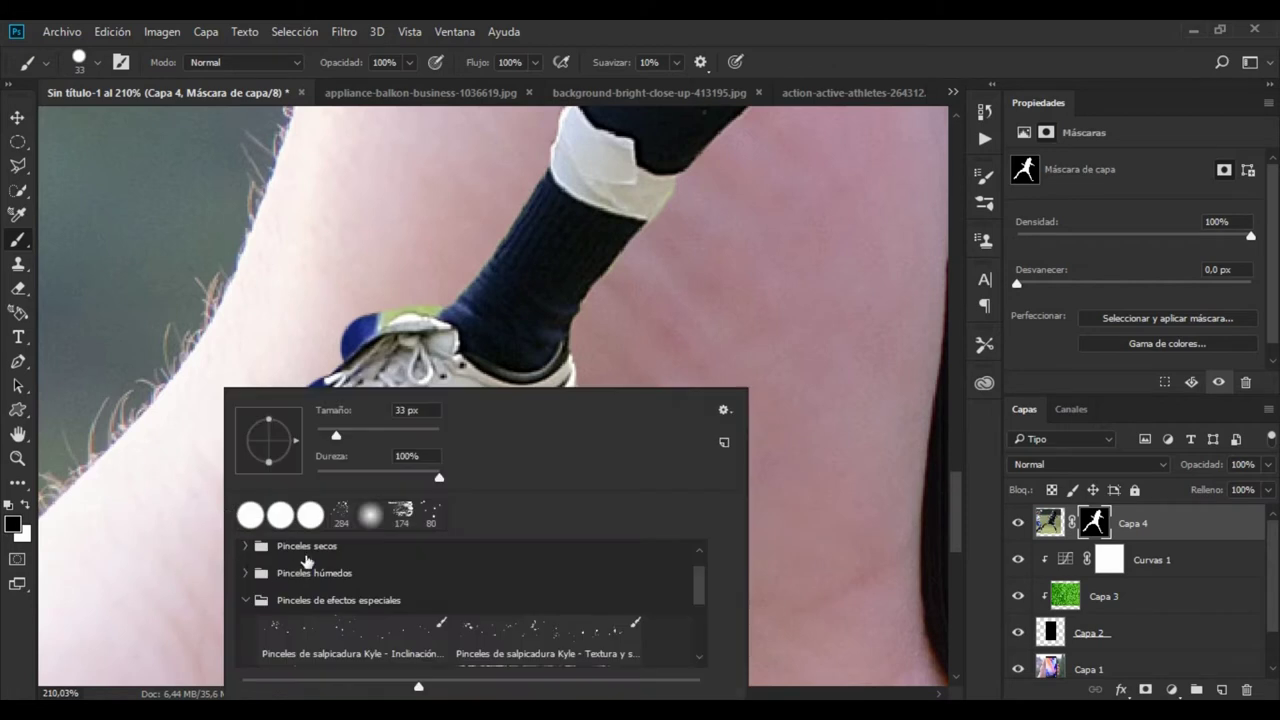
key(Return)
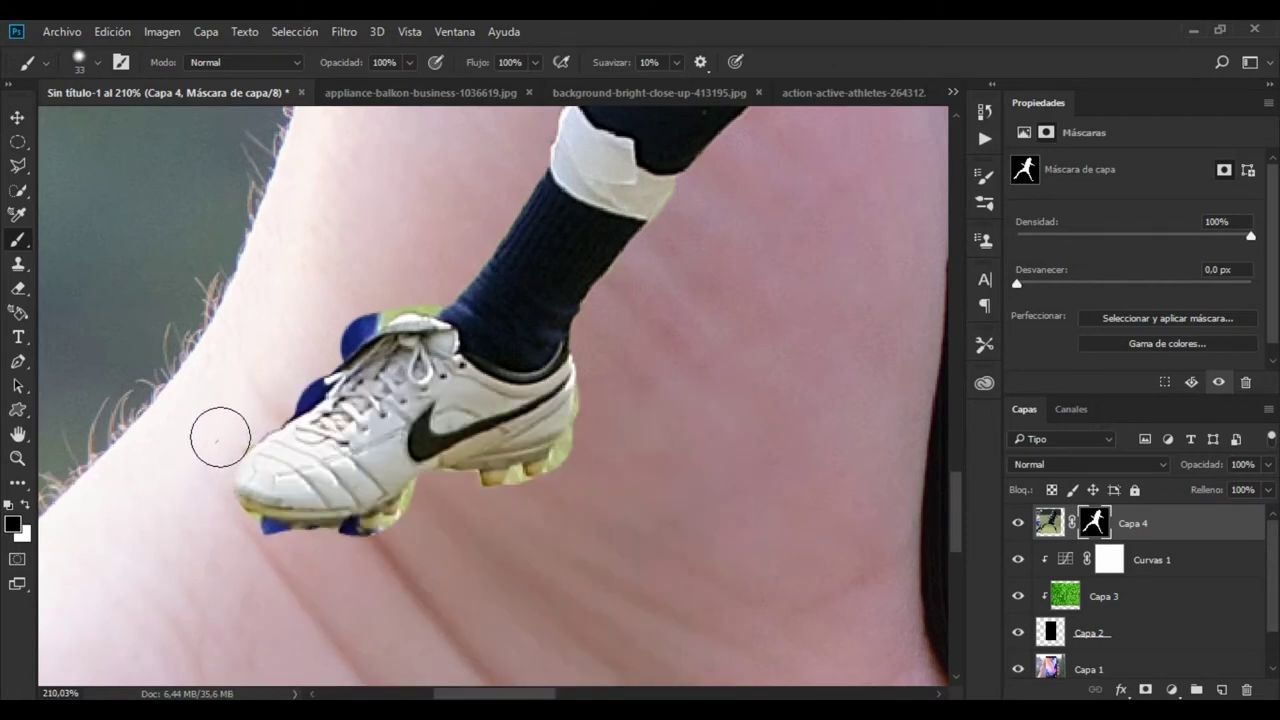
mouse_move(274, 396)
mouse_down()
mouse_move(300, 371)
mouse_move(294, 354)
mouse_move(333, 334)
mouse_up()
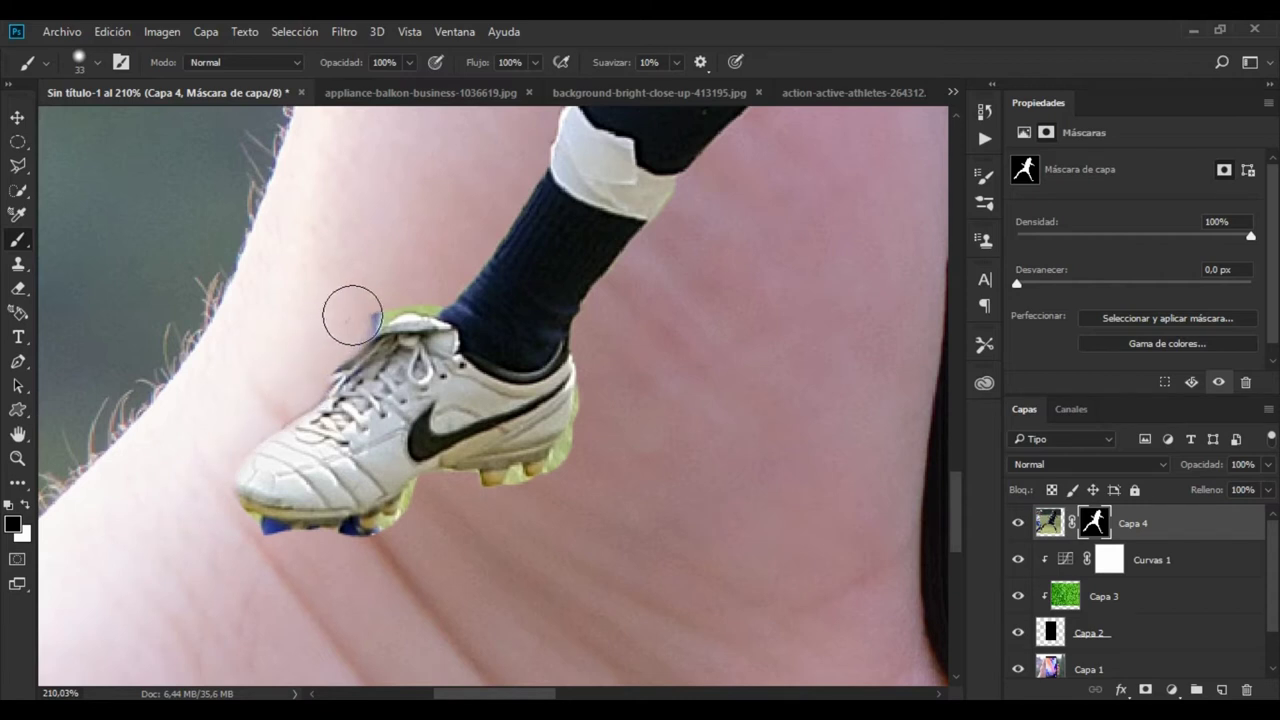
right_click(368, 288)
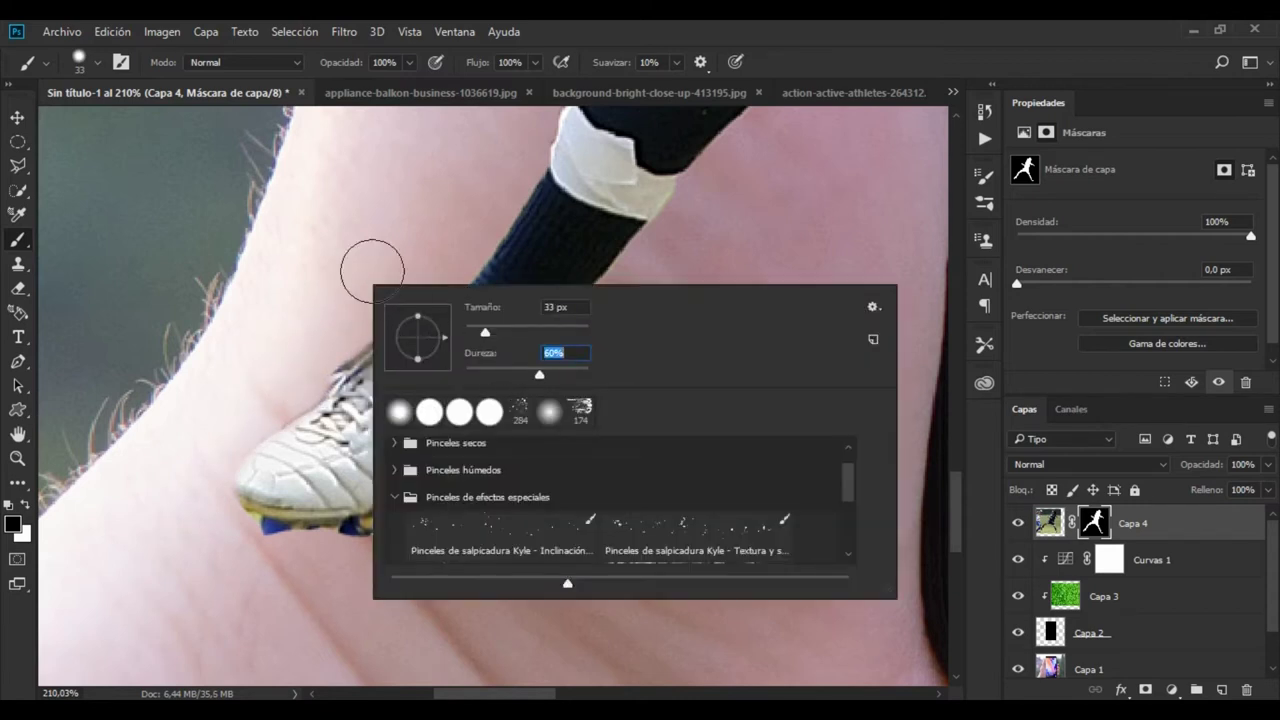
key(Return)
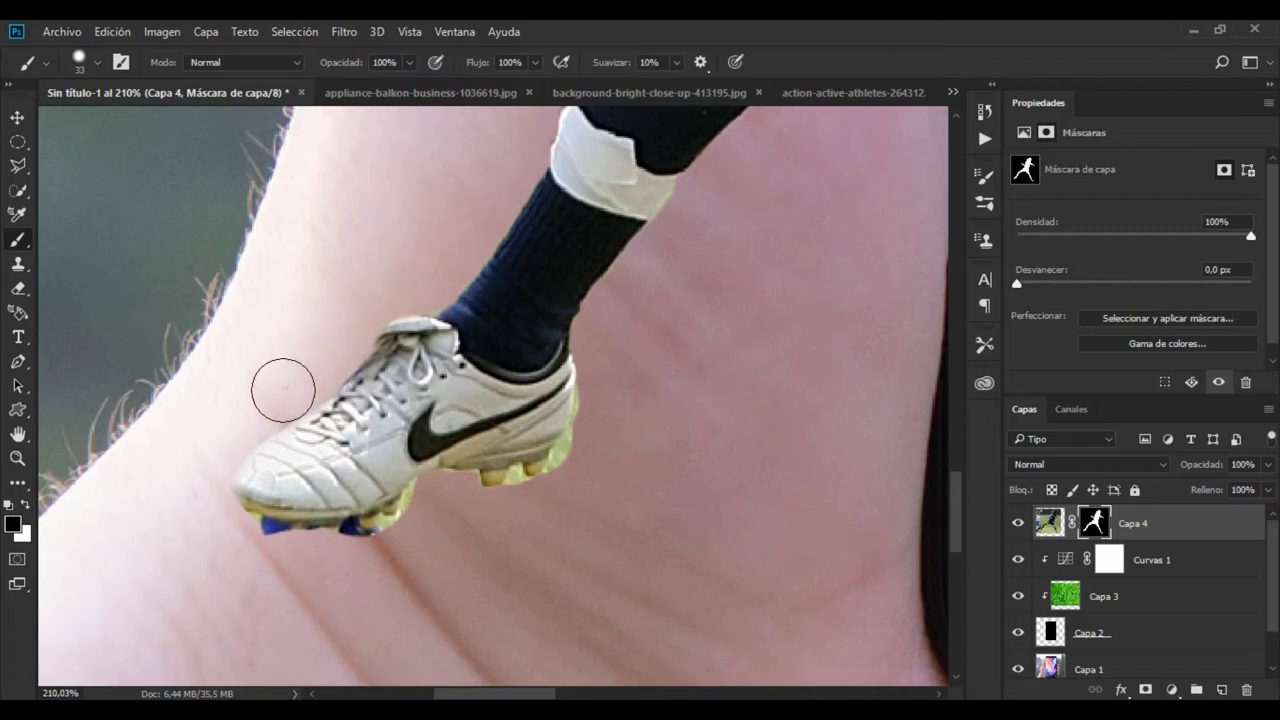
- Mask out the blue patches under the sole, keep the cleats, and remove the yellowish heel fringe
drag(263, 555, 240, 543)
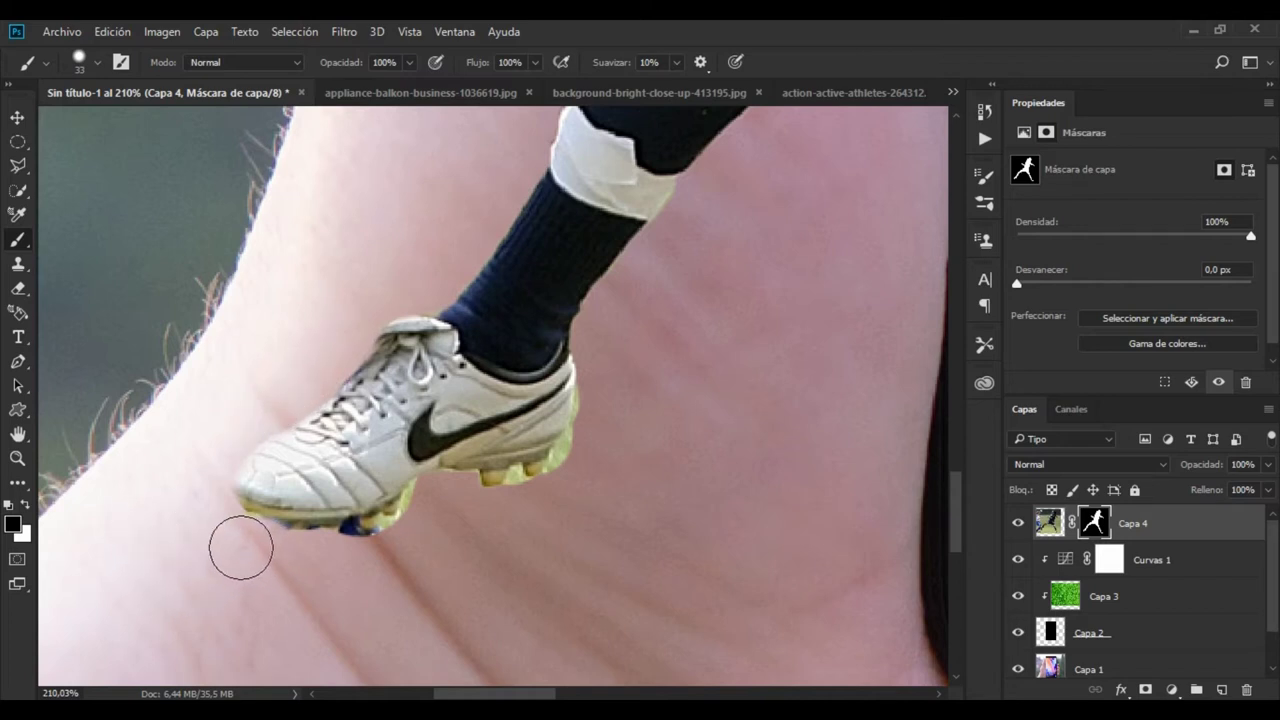
click(344, 553)
mouse_move(344, 553)
mouse_down()
mouse_move(377, 558)
mouse_move(431, 510)
mouse_move(346, 563)
mouse_up()
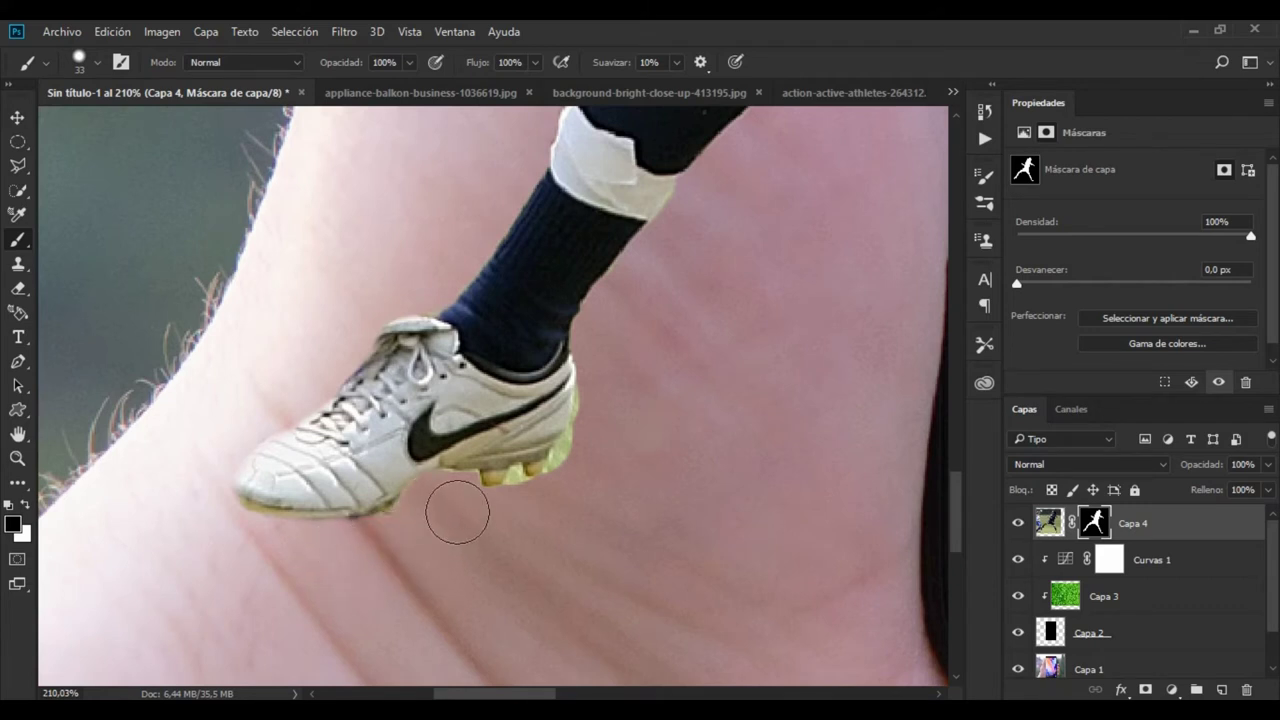
mouse_move(491, 506)
mouse_down()
mouse_move(522, 513)
mouse_move(521, 500)
mouse_up()
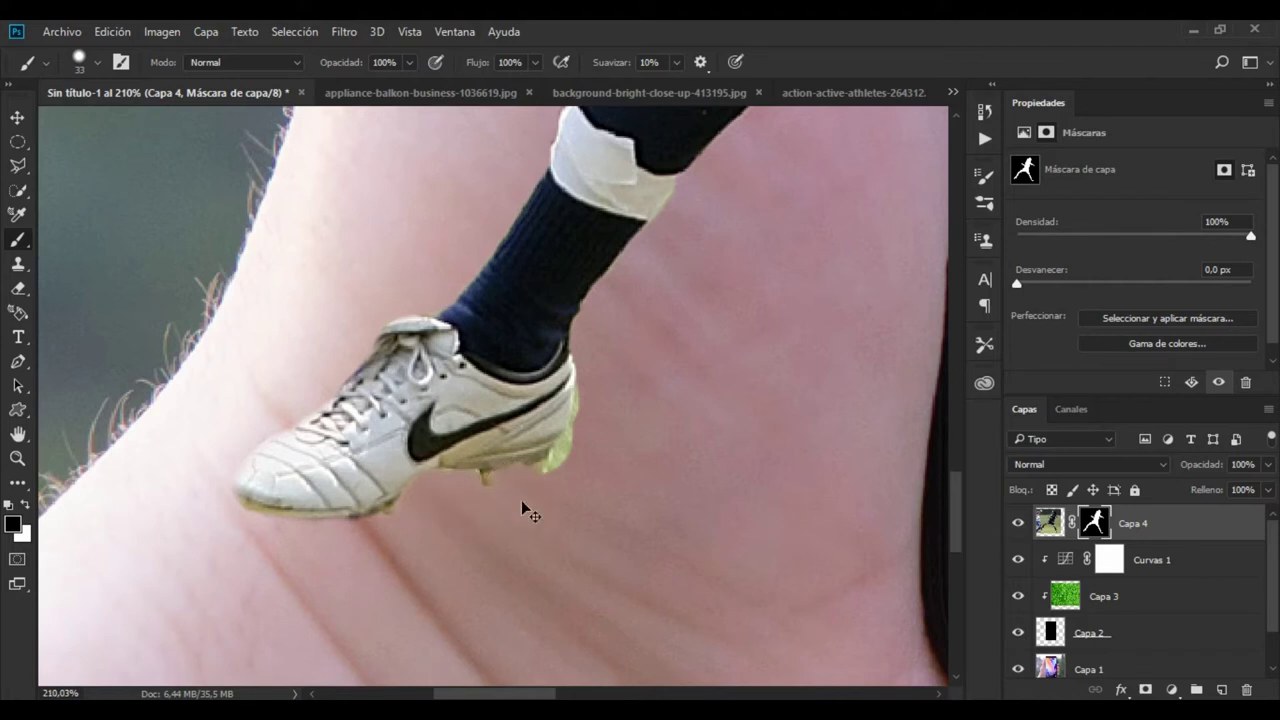
key(ctrl+z)
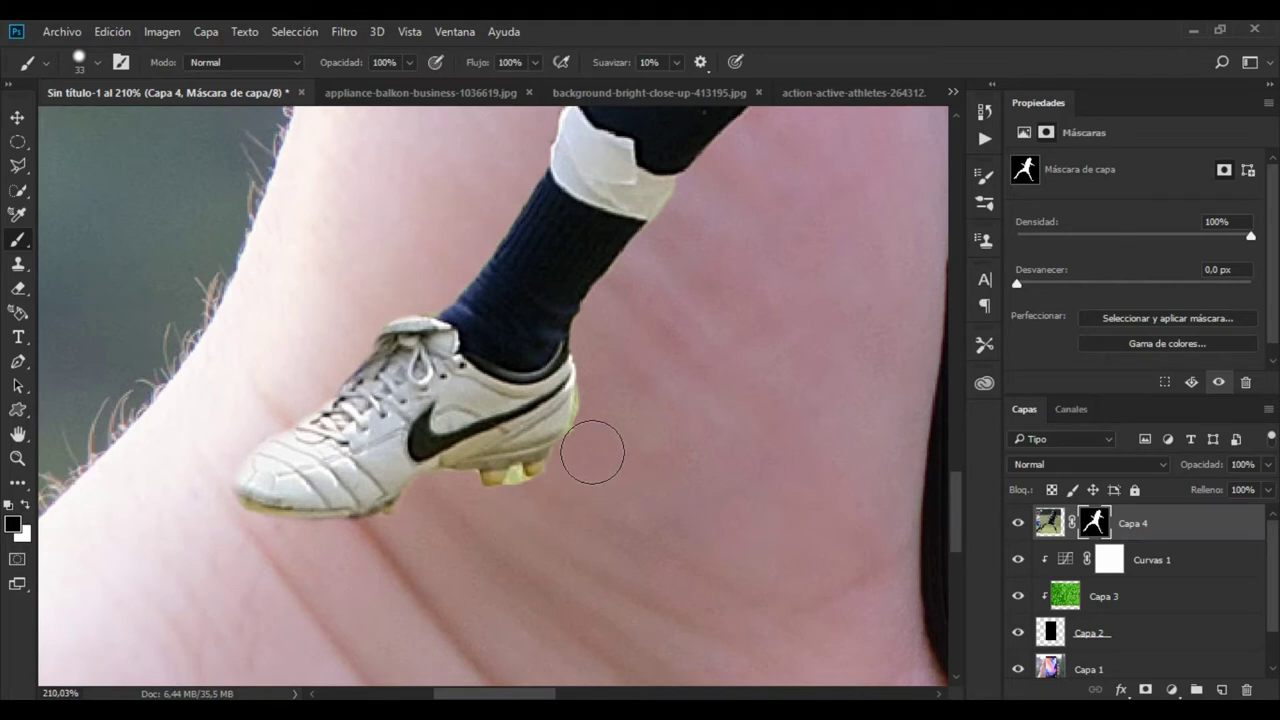
drag(592, 453, 607, 366)
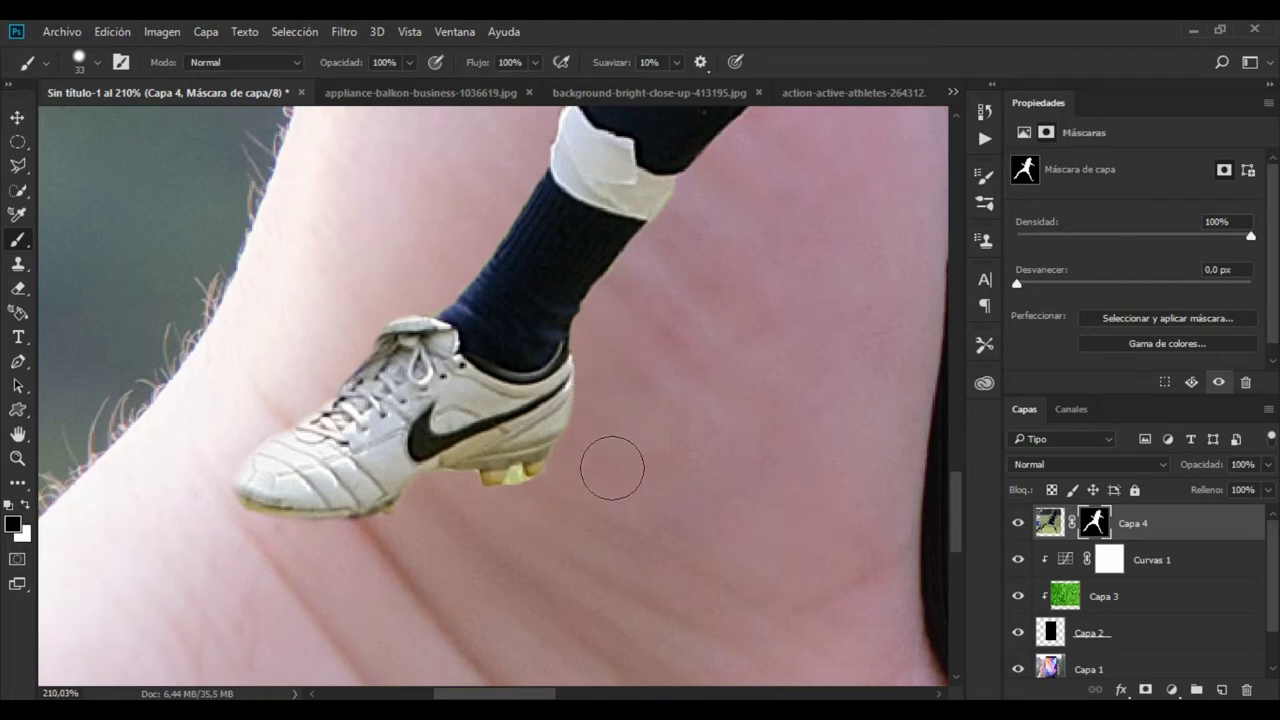
- Shrink the brush to 12 px and mask the yellow-green gaps between the cleats
right_click(600, 535)
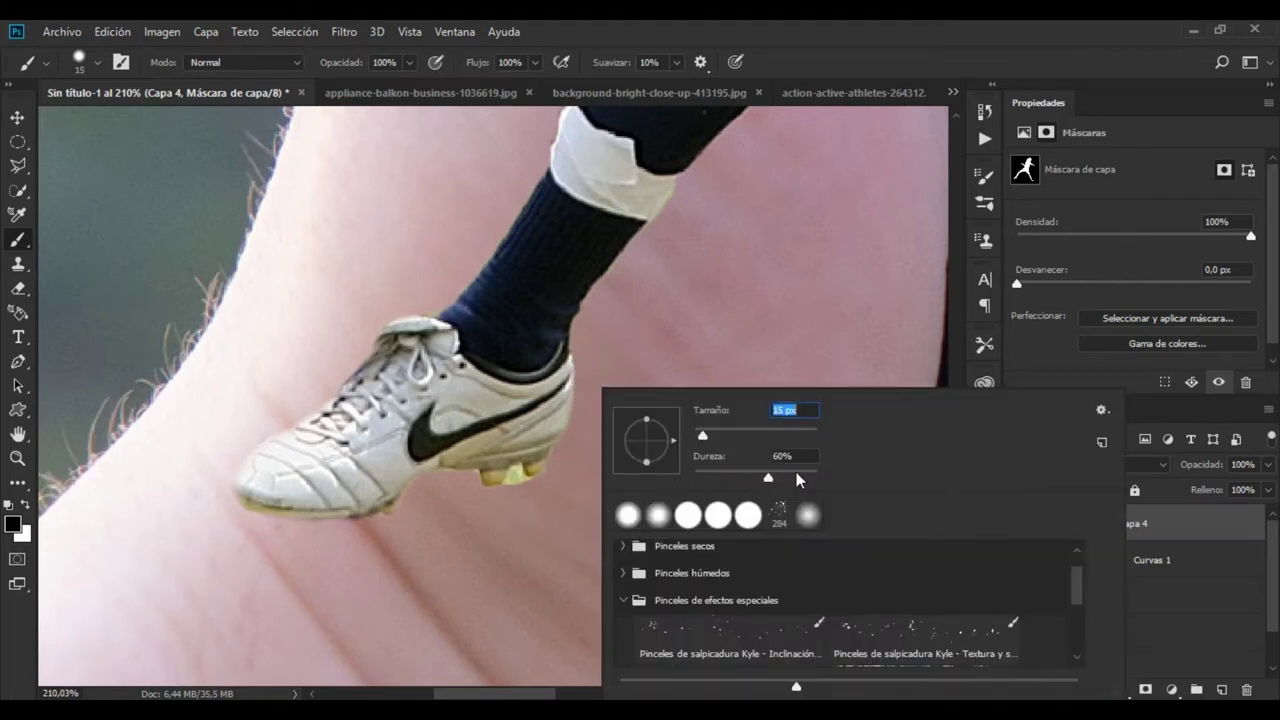
key(Return)
scroll(525, 512, up, 1)
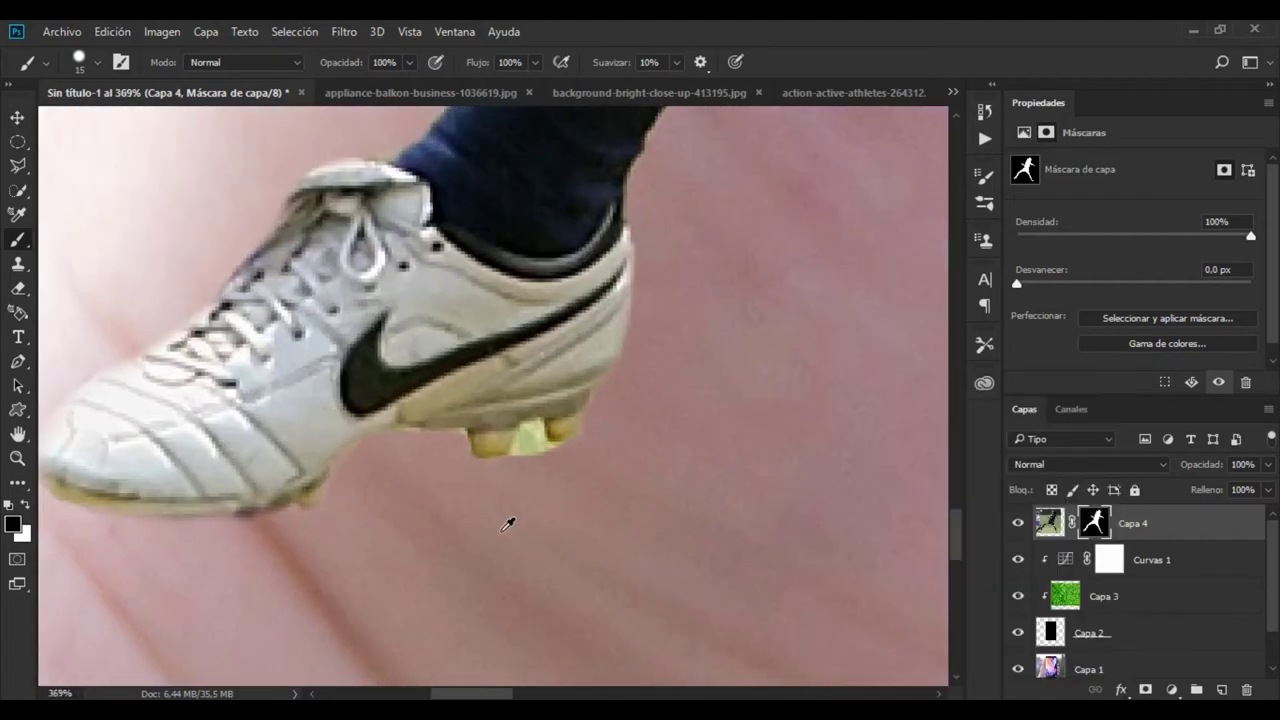
scroll(508, 517, up, 1)
scroll(528, 483, up, 2)
right_click(505, 527)
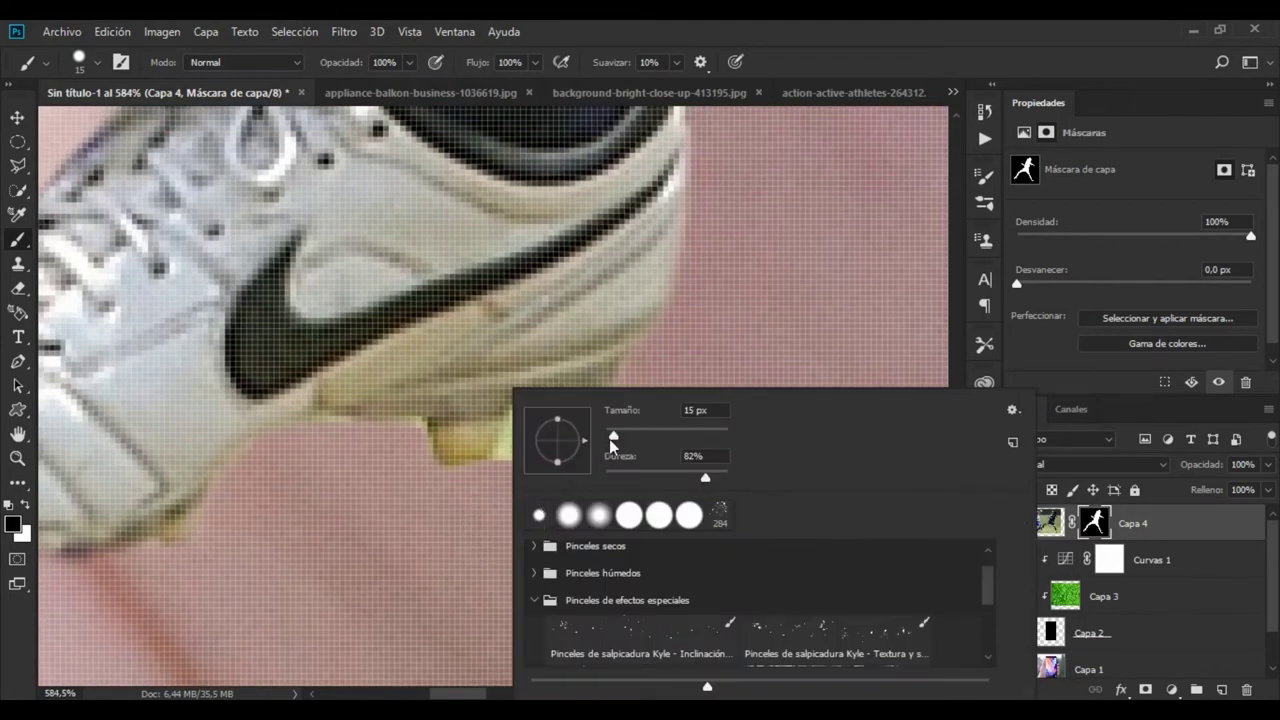
drag(609, 439, 613, 436)
key(Return)
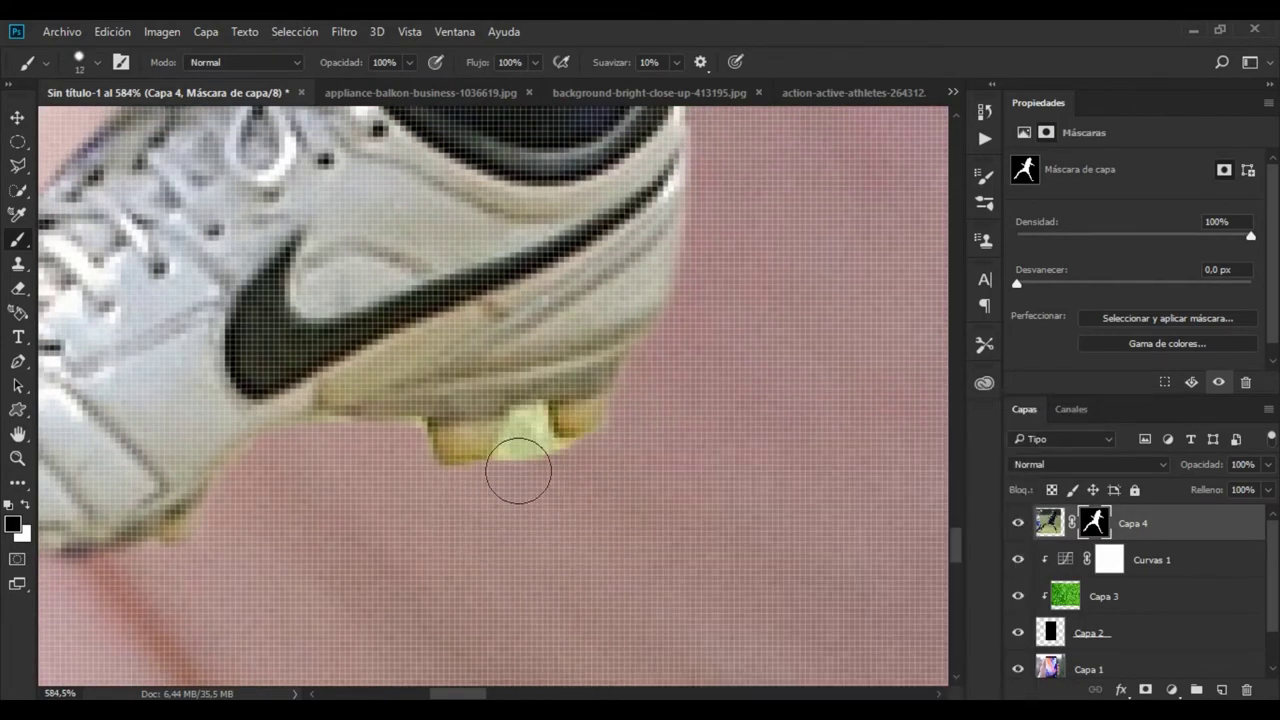
drag(518, 470, 517, 440)
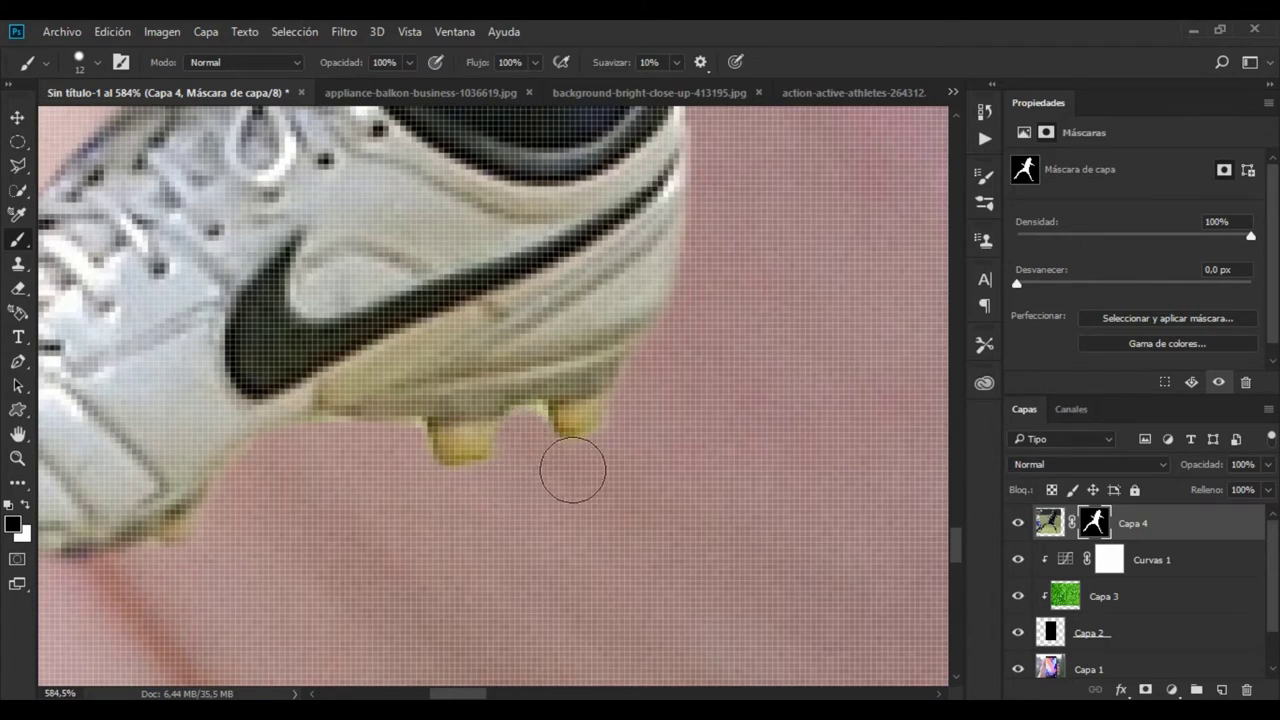
drag(531, 443, 502, 484)
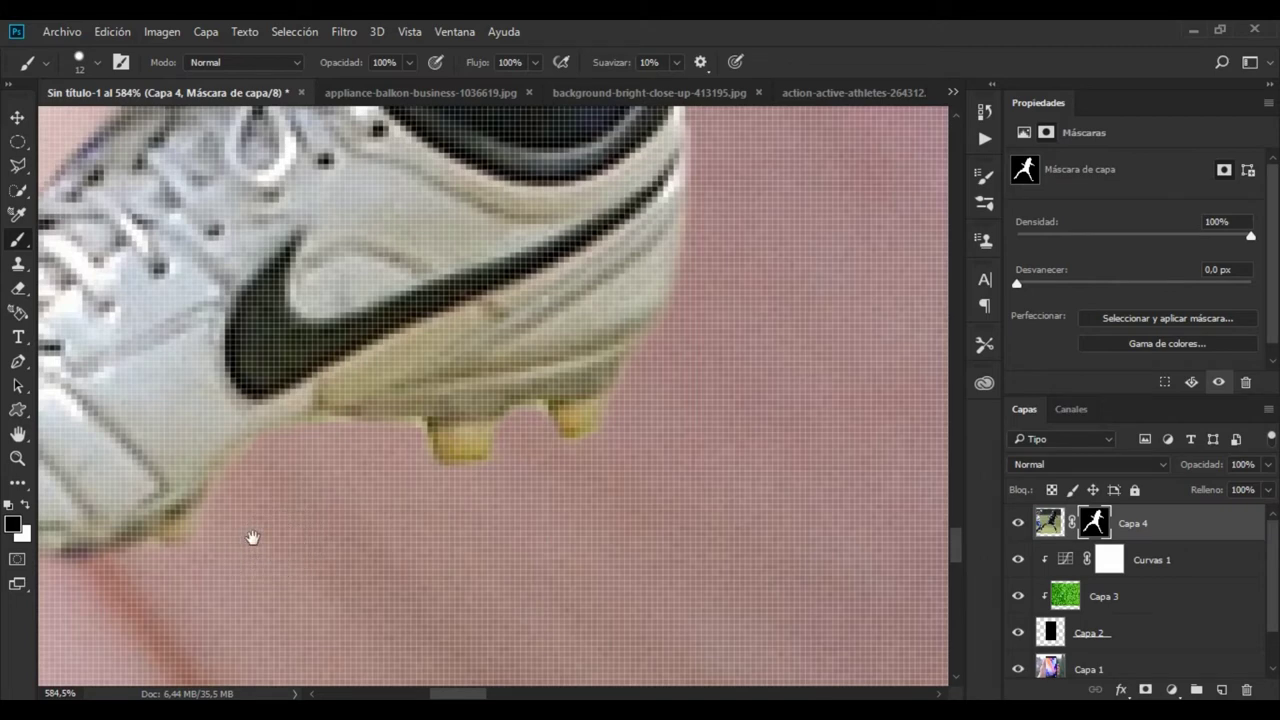
mouse_move(251, 534)
mouse_down()
mouse_move(397, 531)
mouse_move(416, 517)
mouse_up()
scroll(416, 517, down, 3)
- Bring the player's knee into view and adjust the brush settings
scroll(416, 517, down, 2)
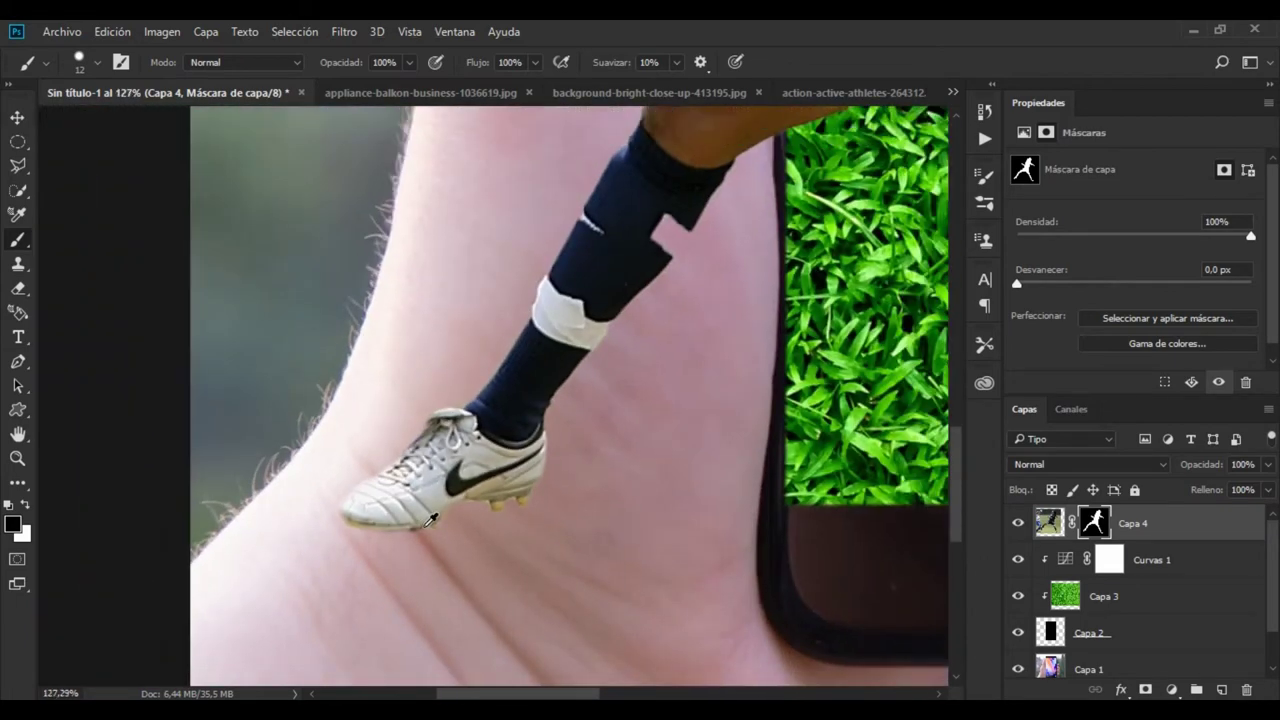
scroll(416, 517, down, 2)
scroll(492, 545, down, 2)
scroll(492, 545, up, 2)
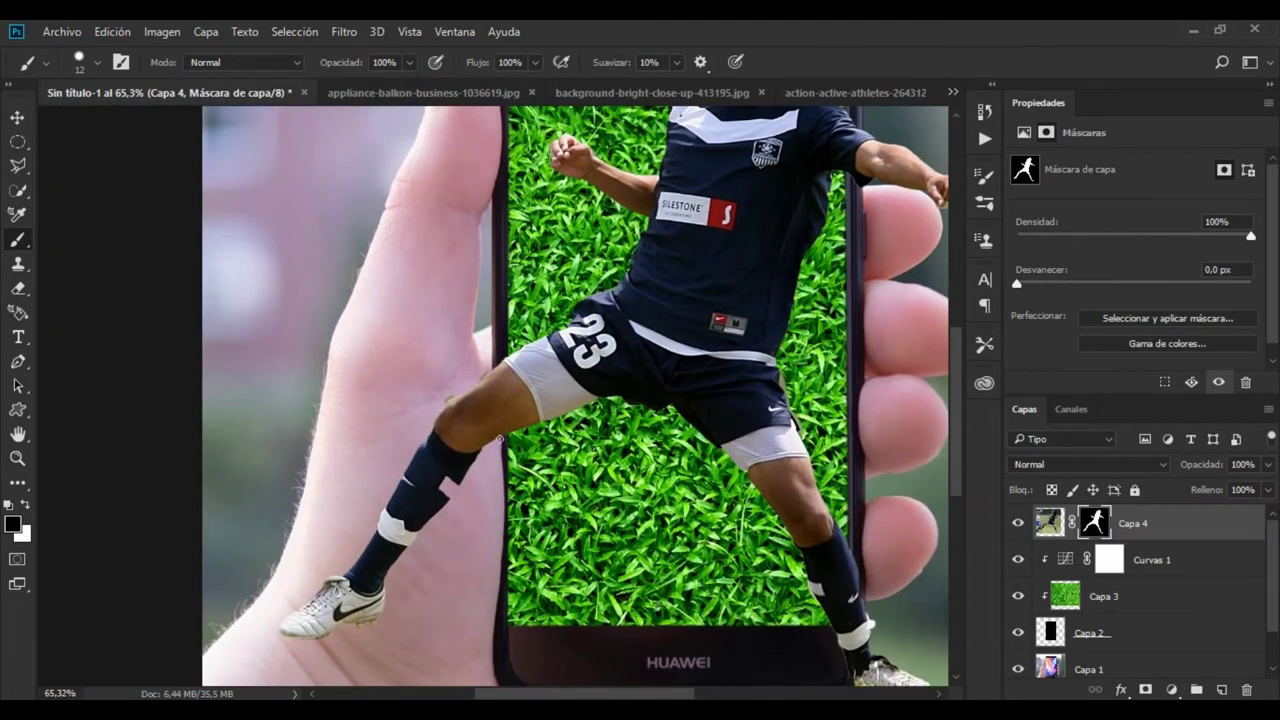
scroll(500, 413, up, 3)
drag(435, 409, 386, 486)
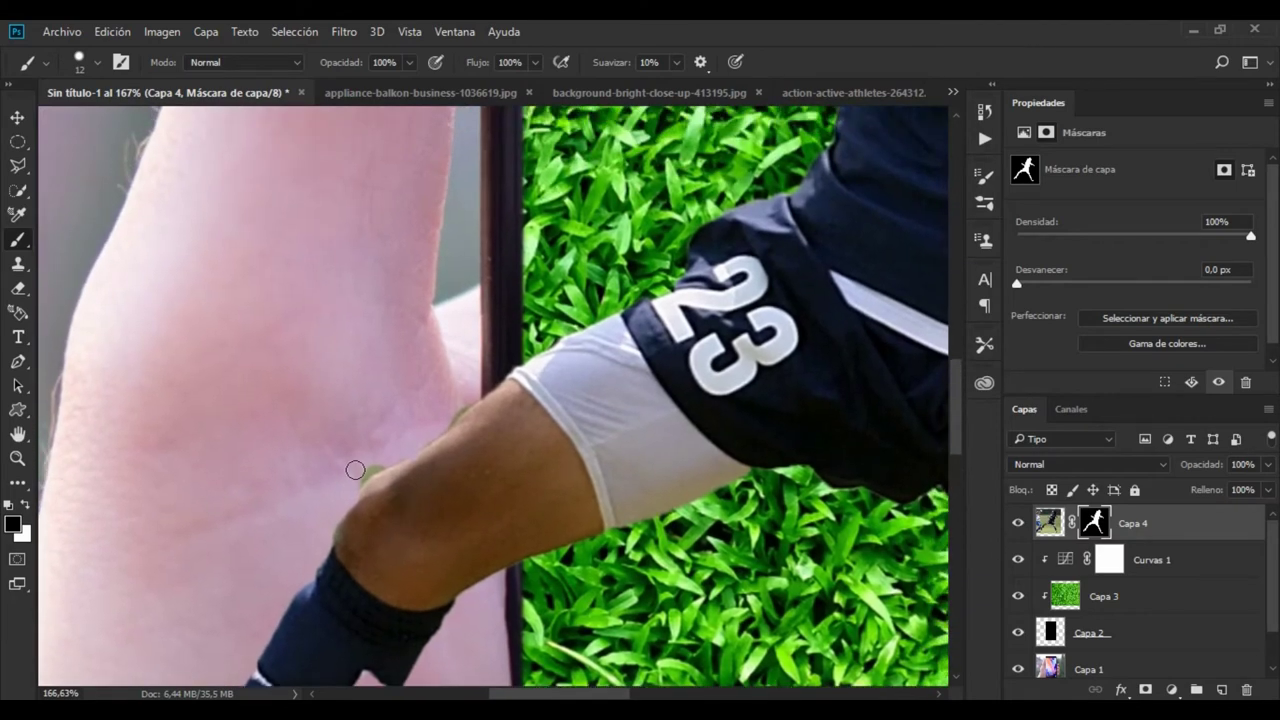
right_click(357, 466)
click(324, 425)
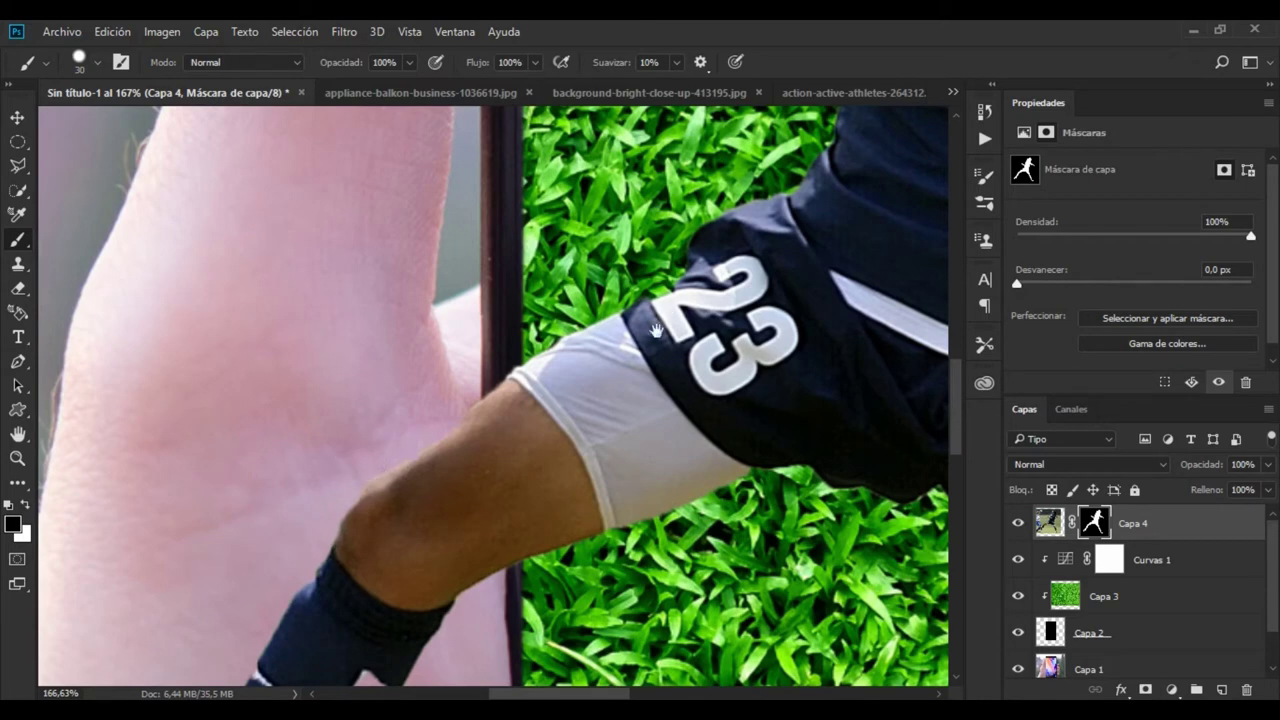
- Mask the stray hair tips along the phone's top edge
mouse_move(656, 330)
mouse_down()
mouse_move(446, 497)
mouse_move(586, 380)
mouse_move(615, 498)
mouse_up()
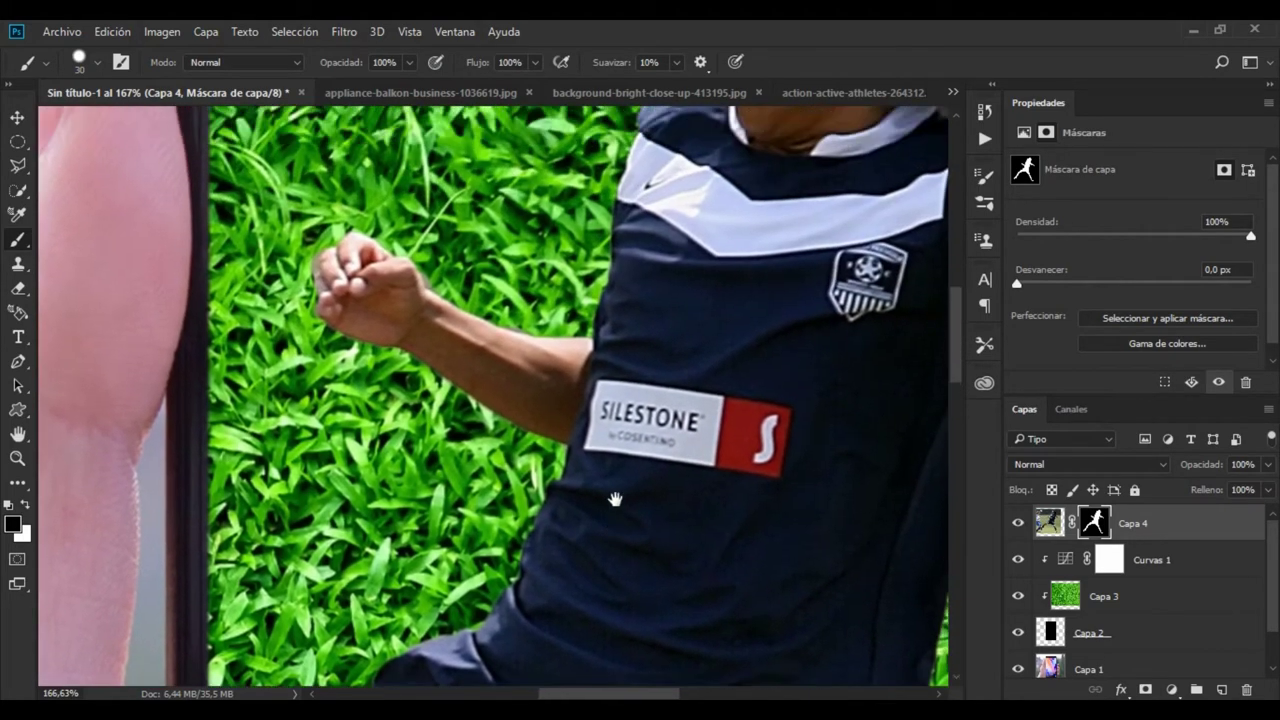
drag(538, 432, 616, 500)
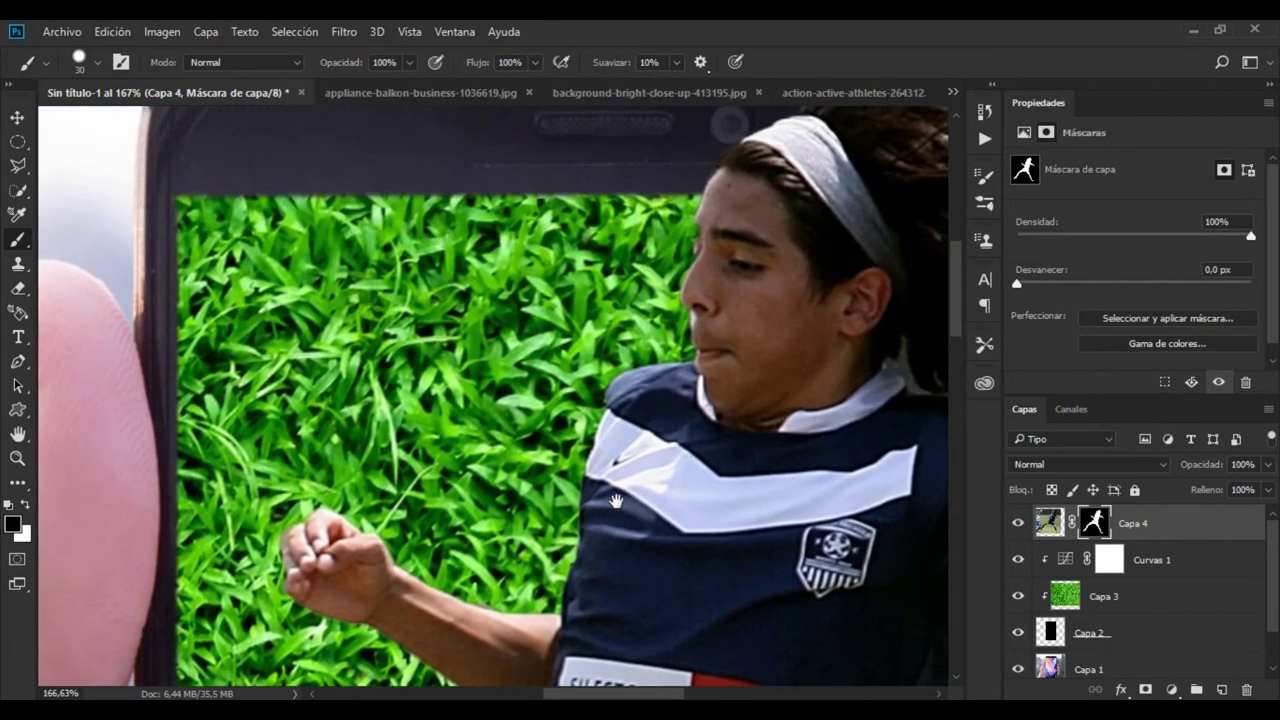
mouse_move(768, 366)
mouse_down()
mouse_move(480, 531)
mouse_move(446, 520)
mouse_move(441, 502)
mouse_up()
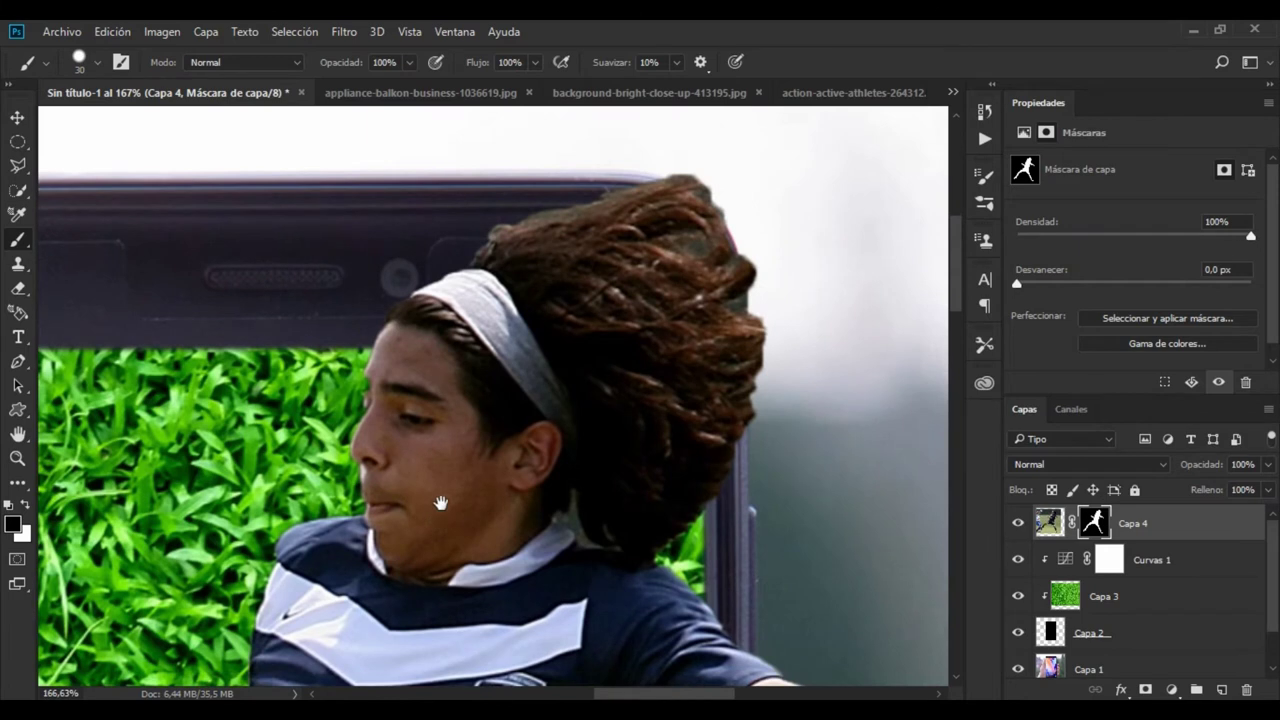
right_click(486, 205)
click(333, 251)
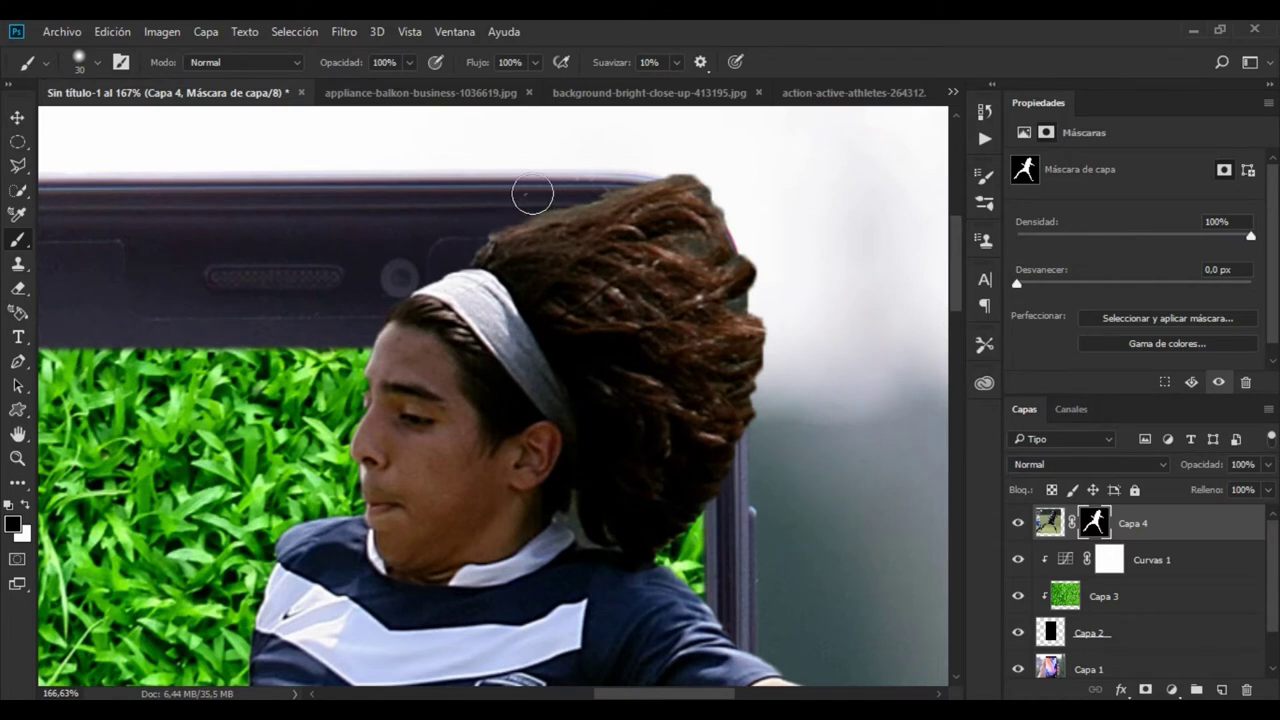
mouse_move(640, 155)
mouse_down()
mouse_move(671, 149)
mouse_move(724, 180)
mouse_up()
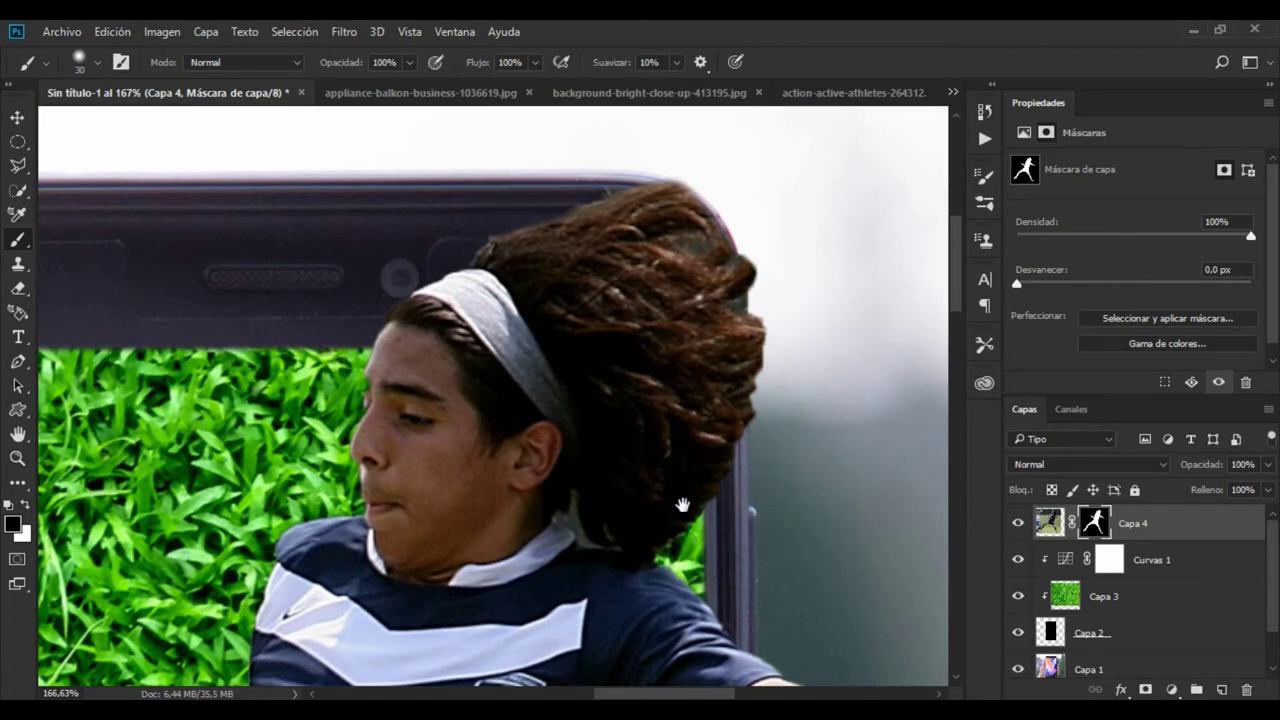
- Frame the player's outstretched arm and set a 16 px brush for the area below his fingers
drag(683, 505, 645, 387)
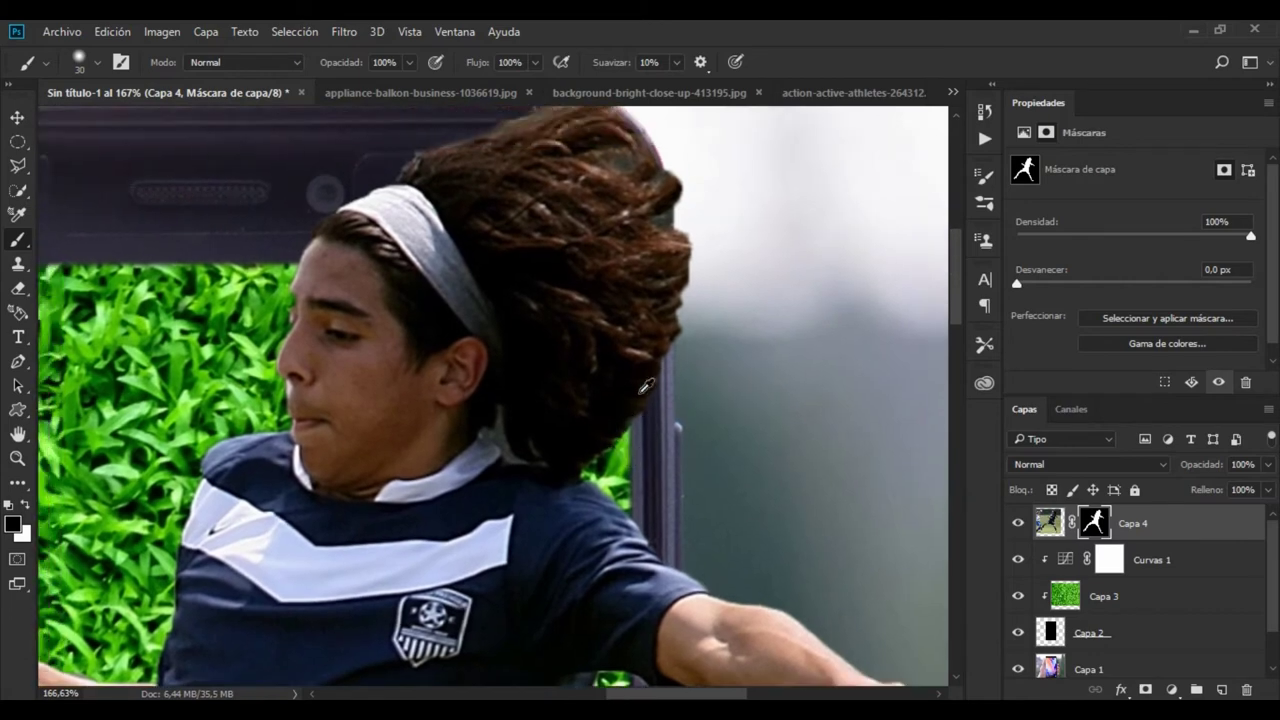
scroll(645, 387, down, 5)
scroll(650, 385, up, 3)
scroll(580, 323, up, 2)
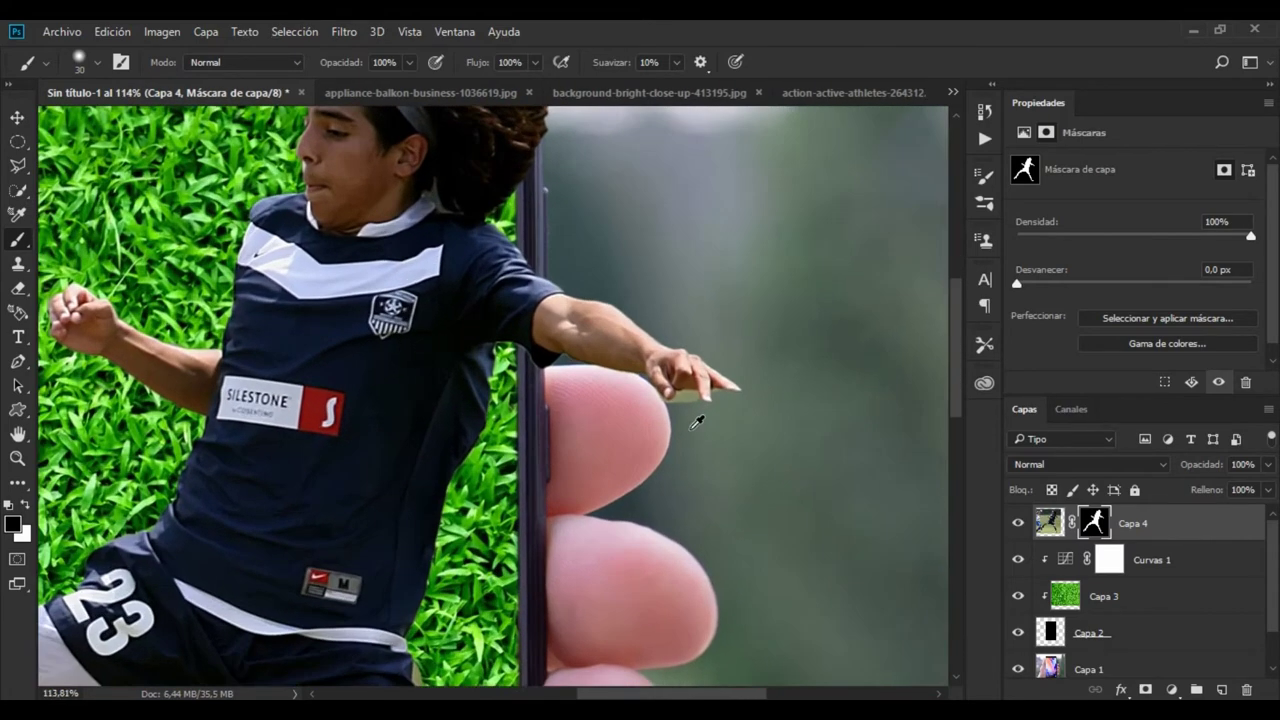
scroll(697, 423, up, 3)
scroll(690, 402, up, 1)
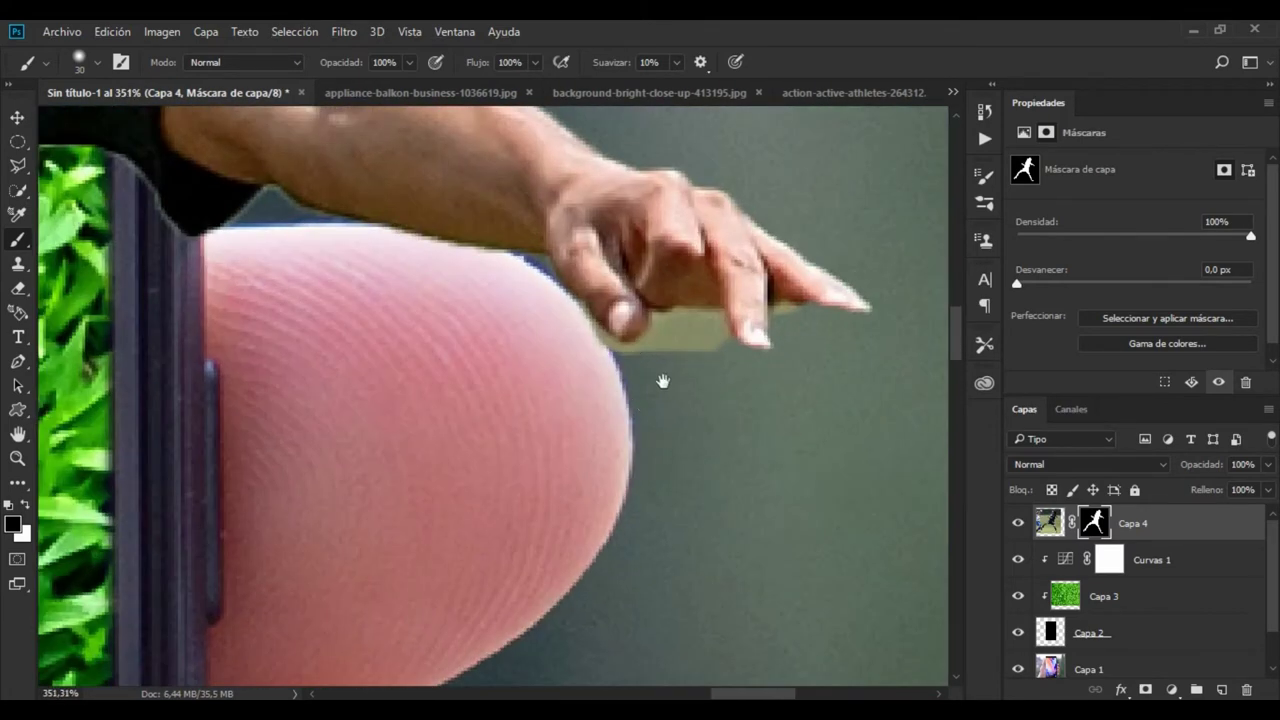
scroll(663, 377, up, 1)
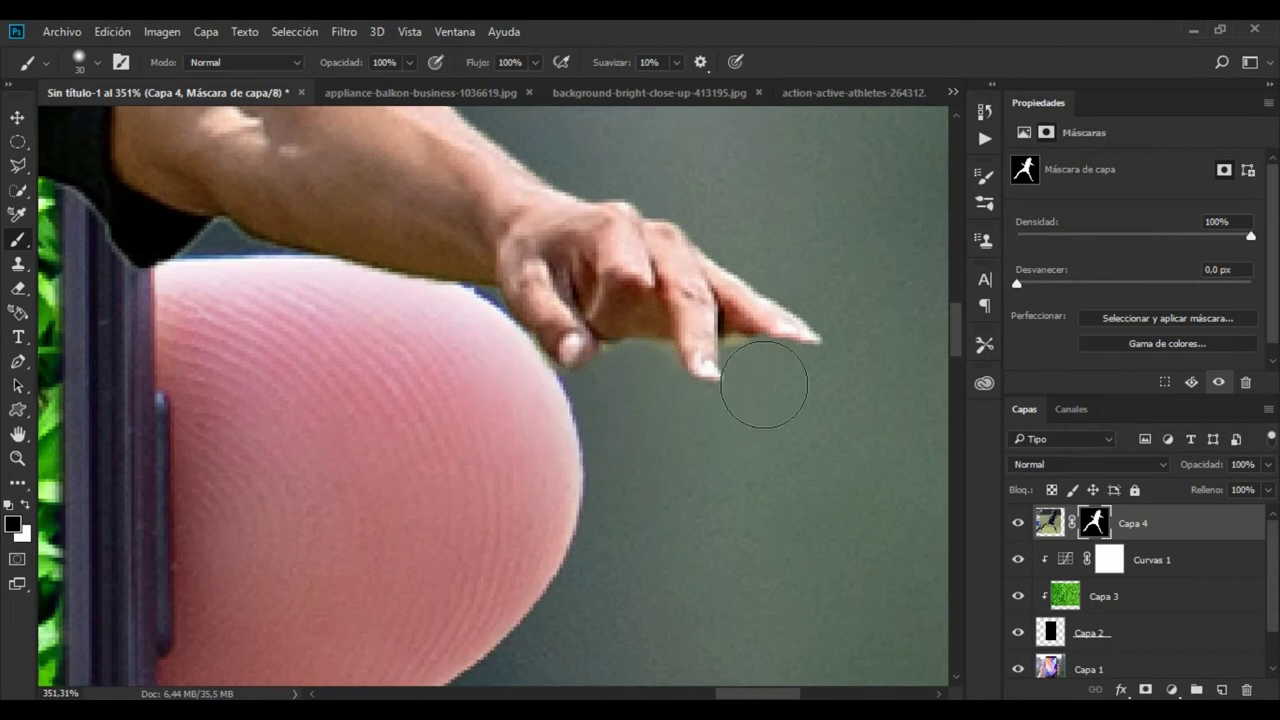
right_click(809, 417)
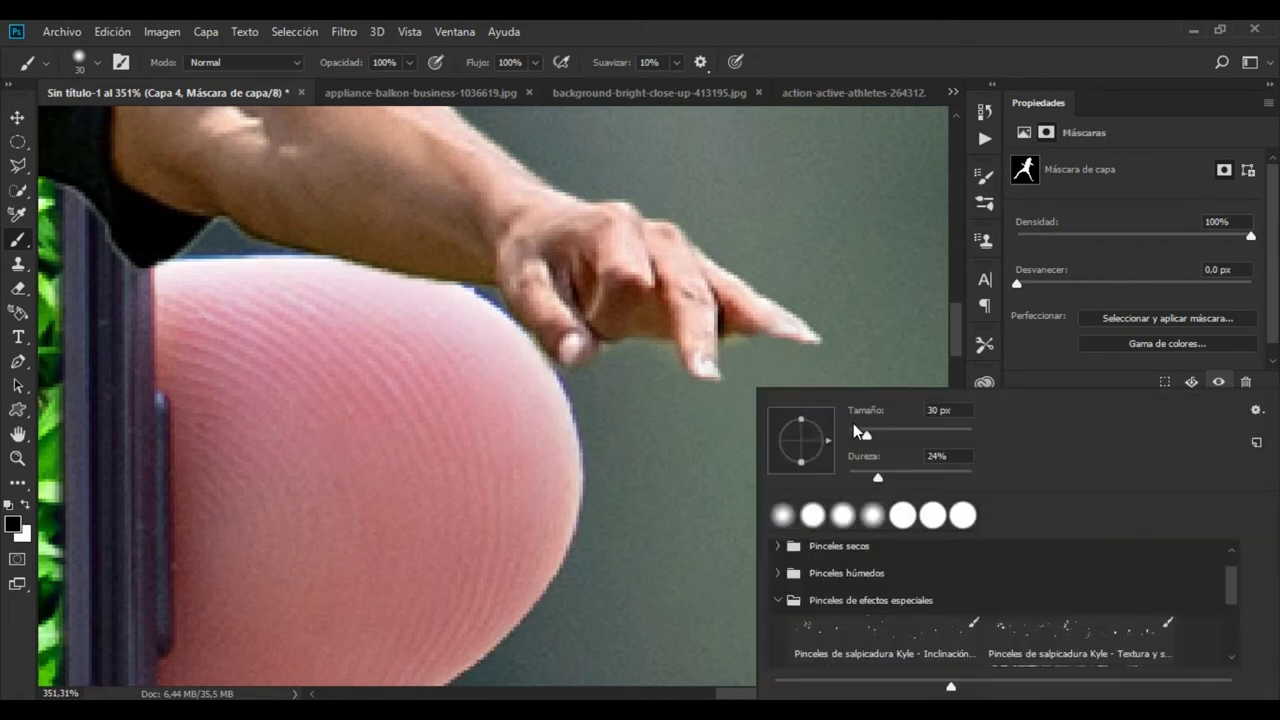
key(Return)
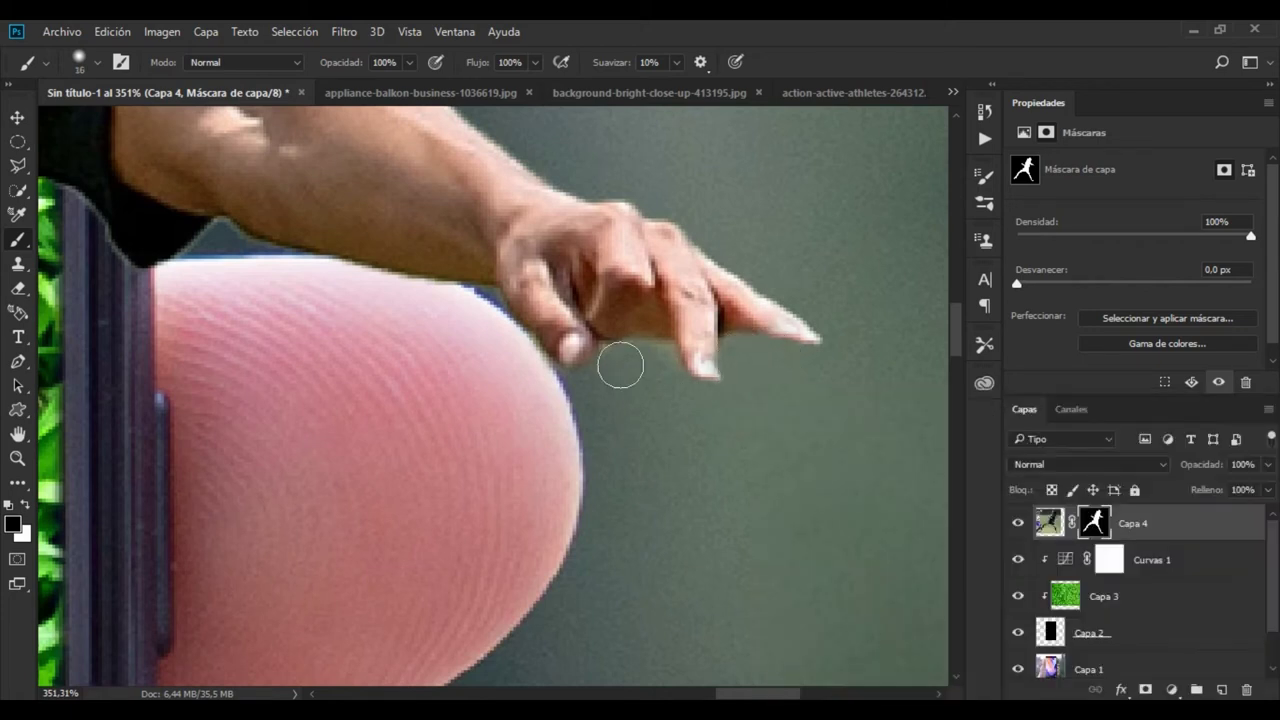
scroll(608, 406, down, 3)
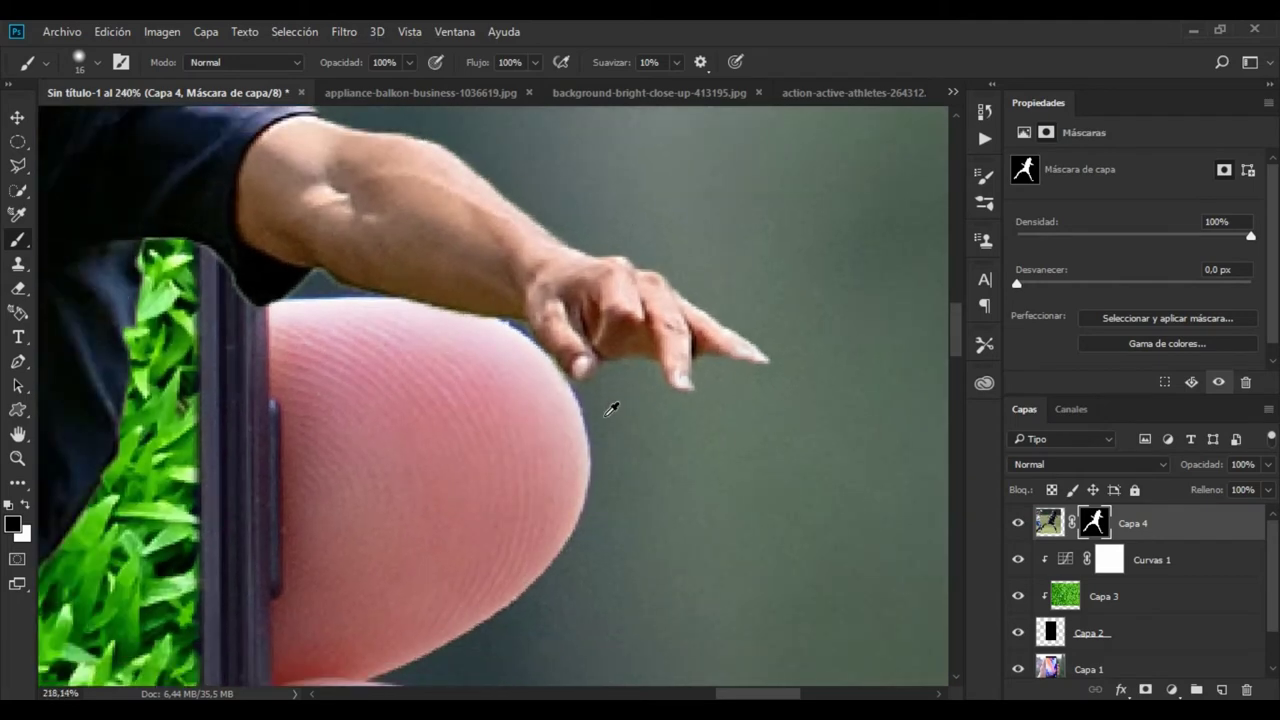
scroll(608, 406, down, 3)
scroll(600, 400, down, 2)
scroll(568, 545, down, 3)
- Frame the lower leg and set a larger, harder brush
drag(568, 545, 480, 463)
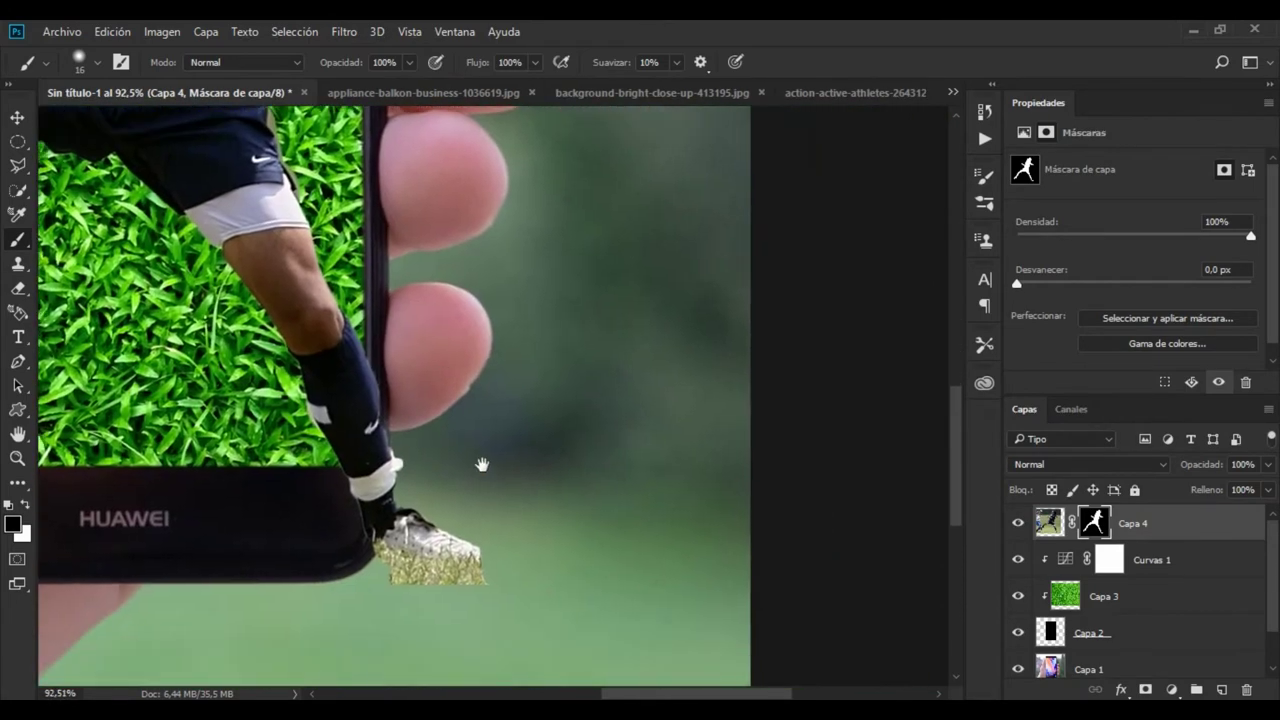
drag(326, 356, 388, 432)
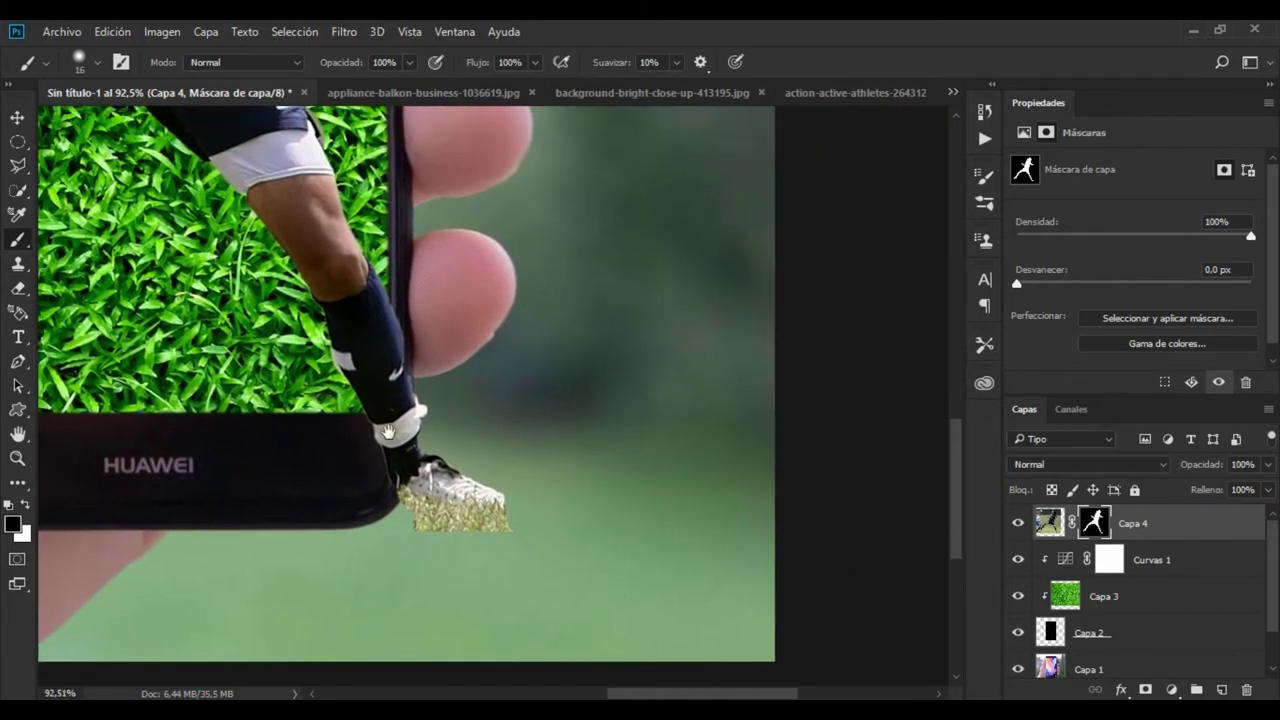
scroll(413, 416, up, 2)
scroll(415, 414, up, 1)
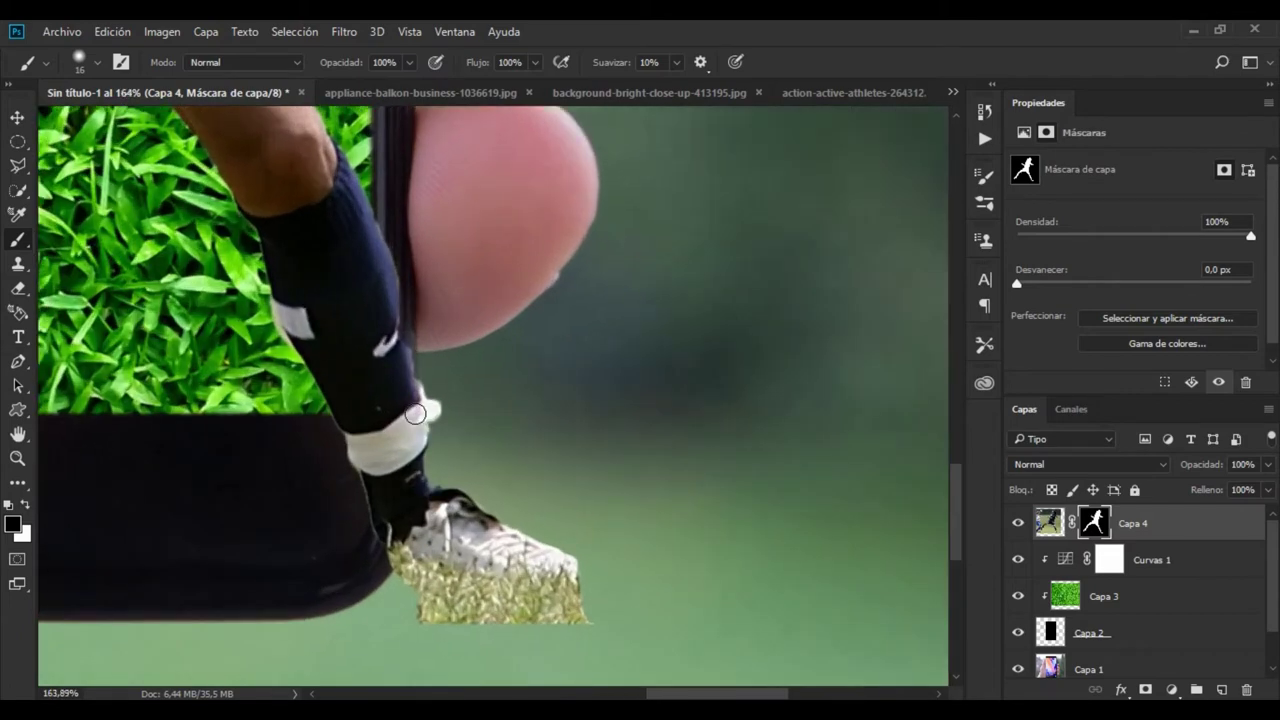
right_click(428, 272)
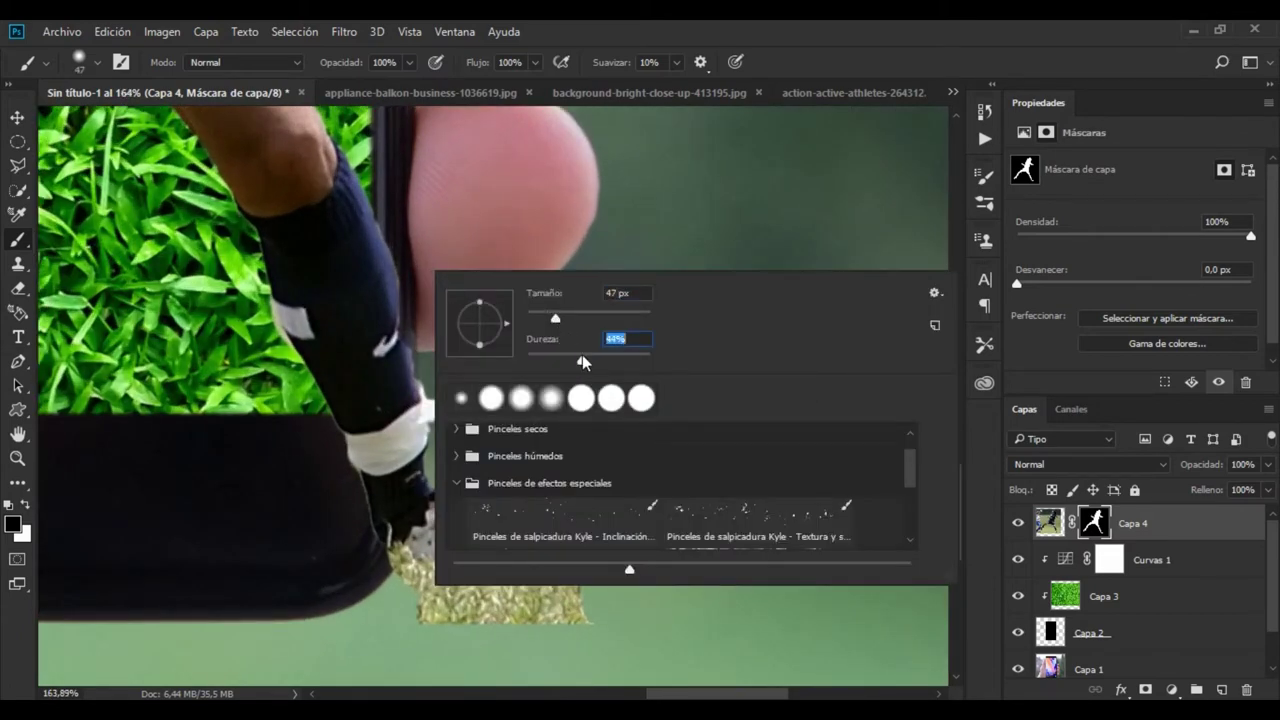
key(Return)
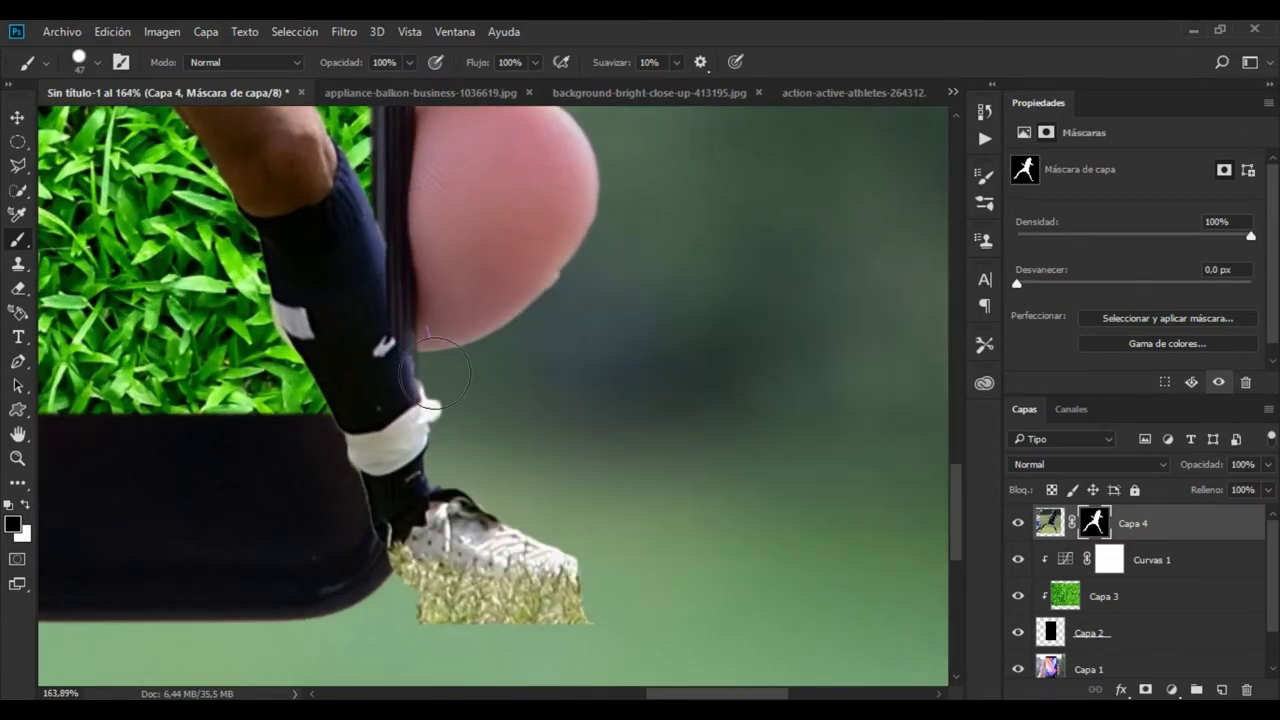
- Paint black to hide the shoe, tape and cleat extending past the phone's bottom edge
mouse_move(415, 455)
mouse_down()
mouse_move(469, 480)
mouse_move(543, 571)
mouse_move(566, 634)
mouse_up()
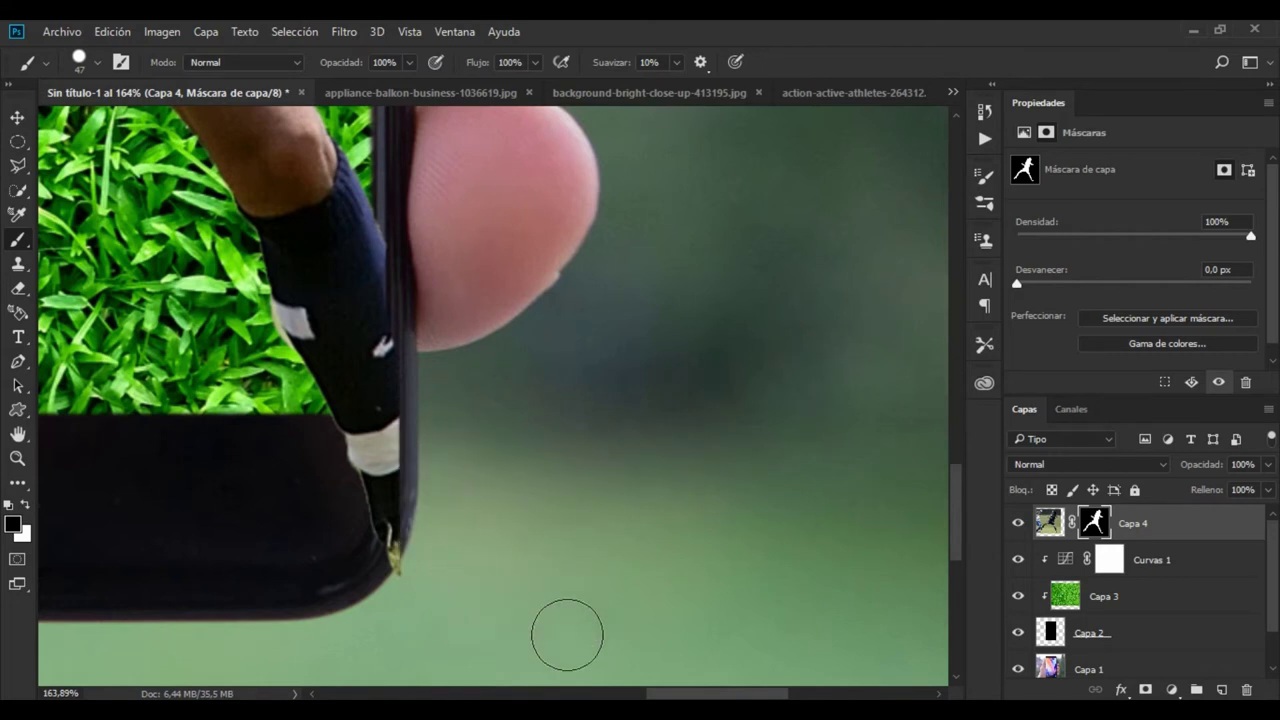
mouse_move(423, 580)
mouse_down()
mouse_move(395, 470)
mouse_move(423, 223)
mouse_move(407, 298)
mouse_up()
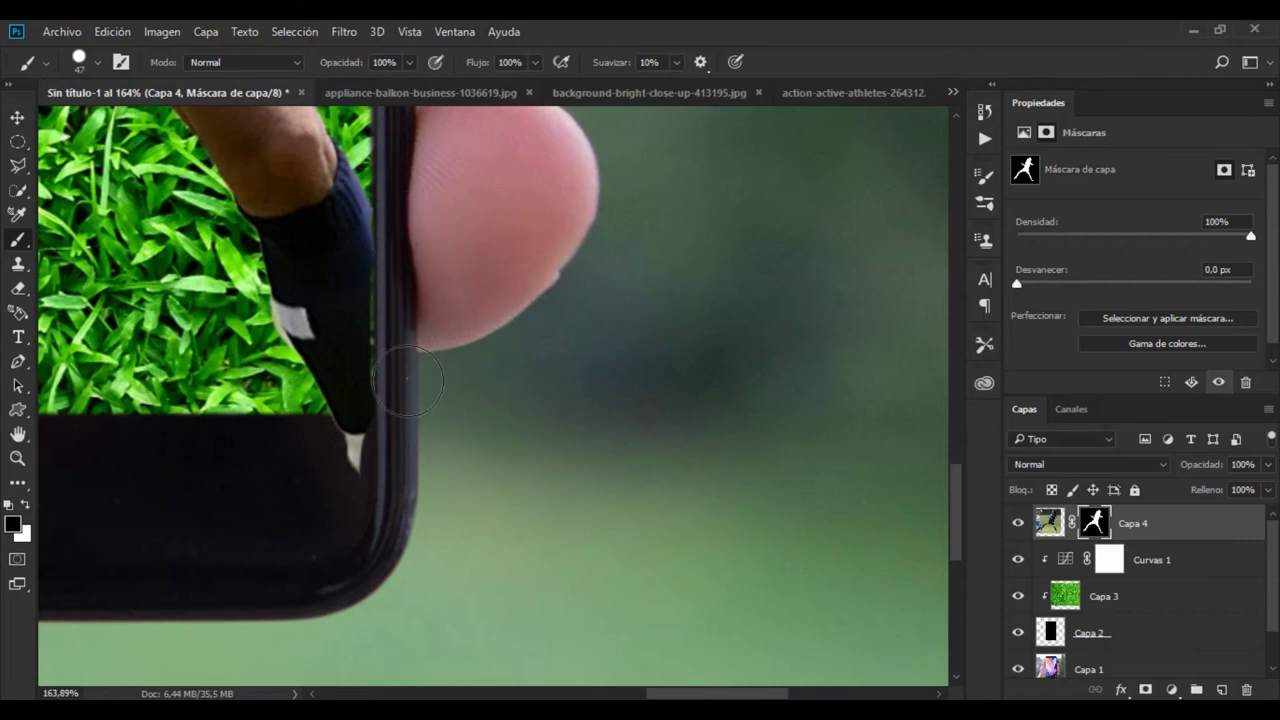
key(ctrl+z)
mouse_move(470, 560)
mouse_down()
mouse_move(428, 563)
mouse_move(460, 546)
mouse_move(541, 585)
mouse_move(551, 626)
mouse_up()
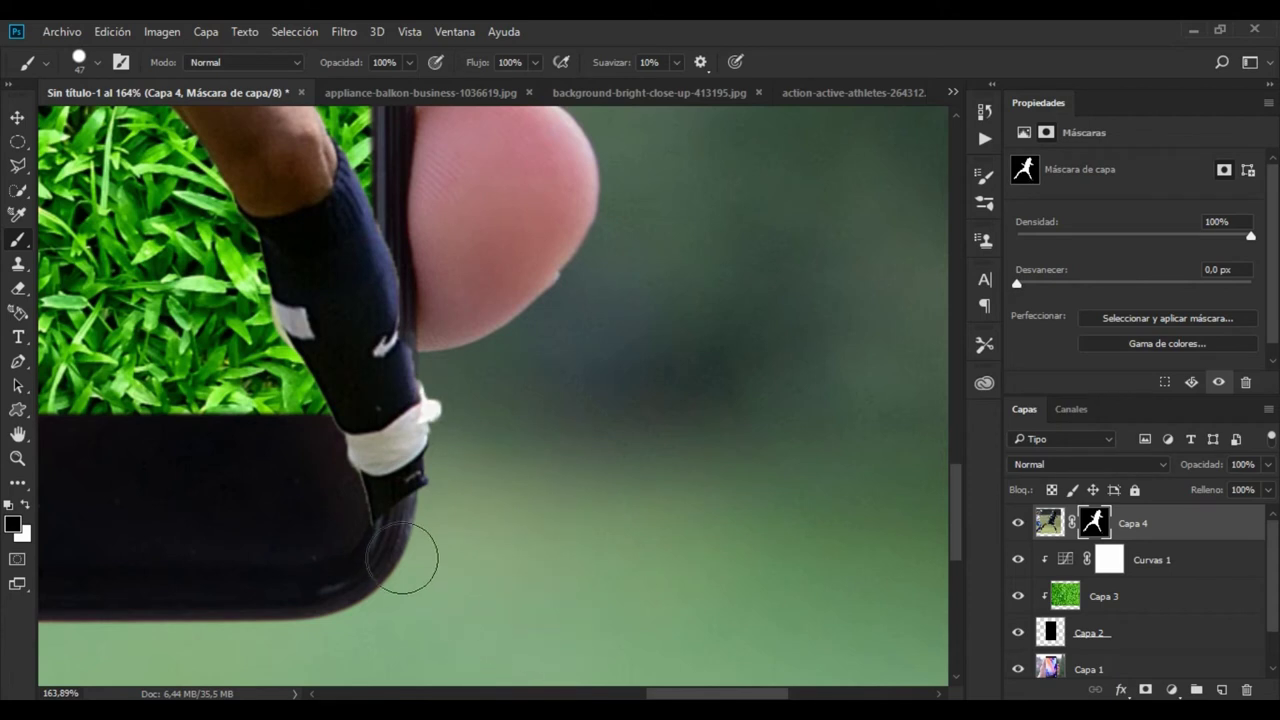
drag(457, 451, 314, 457)
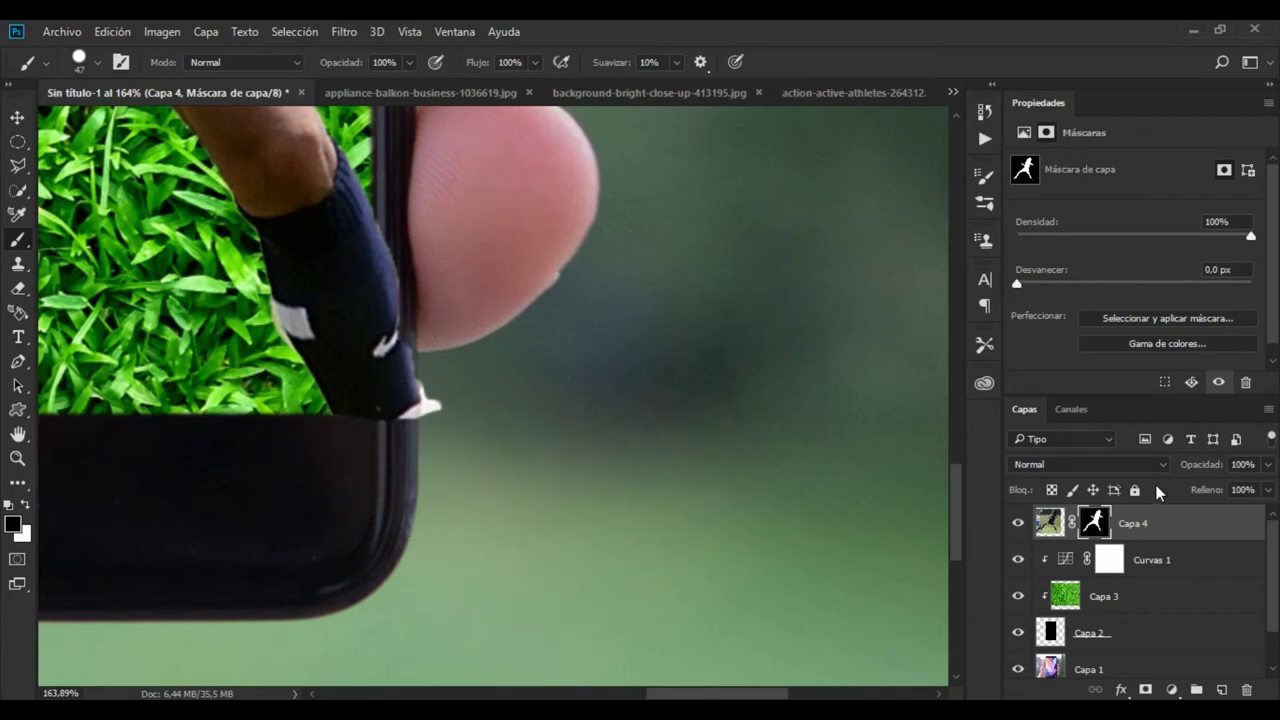
- Lower Capa 4's opacity and mask the sock strip overlapping the phone bezel
drag(1205, 472, 1201, 474)
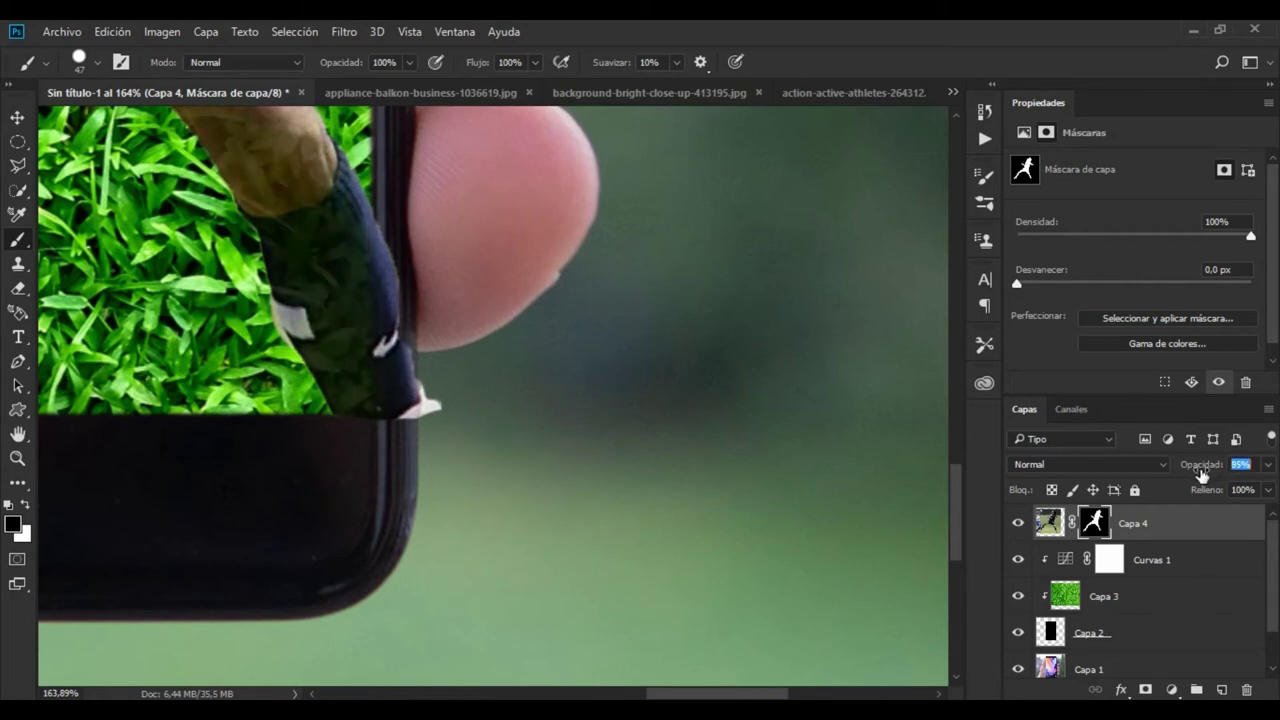
scroll(598, 396, up, 2)
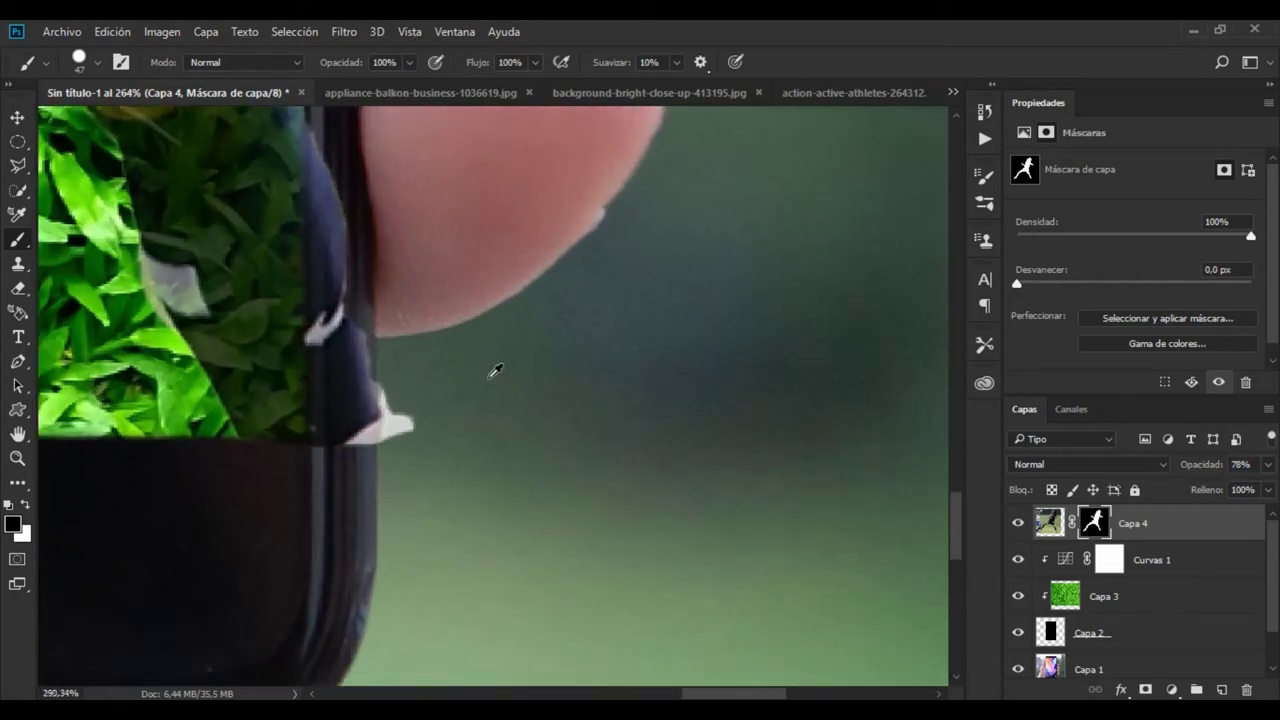
scroll(494, 371, up, 1)
scroll(491, 389, up, 1)
scroll(523, 457, up, 1)
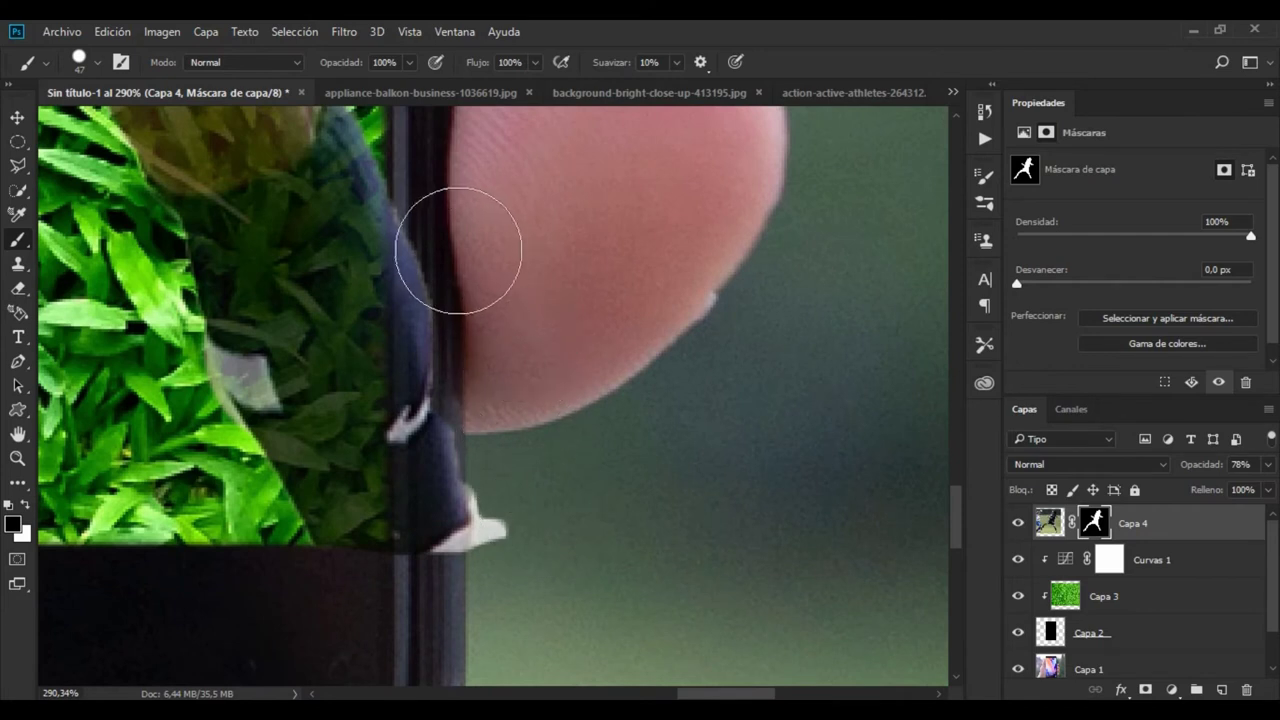
mouse_move(451, 234)
mouse_down()
mouse_move(474, 525)
mouse_move(453, 451)
mouse_up()
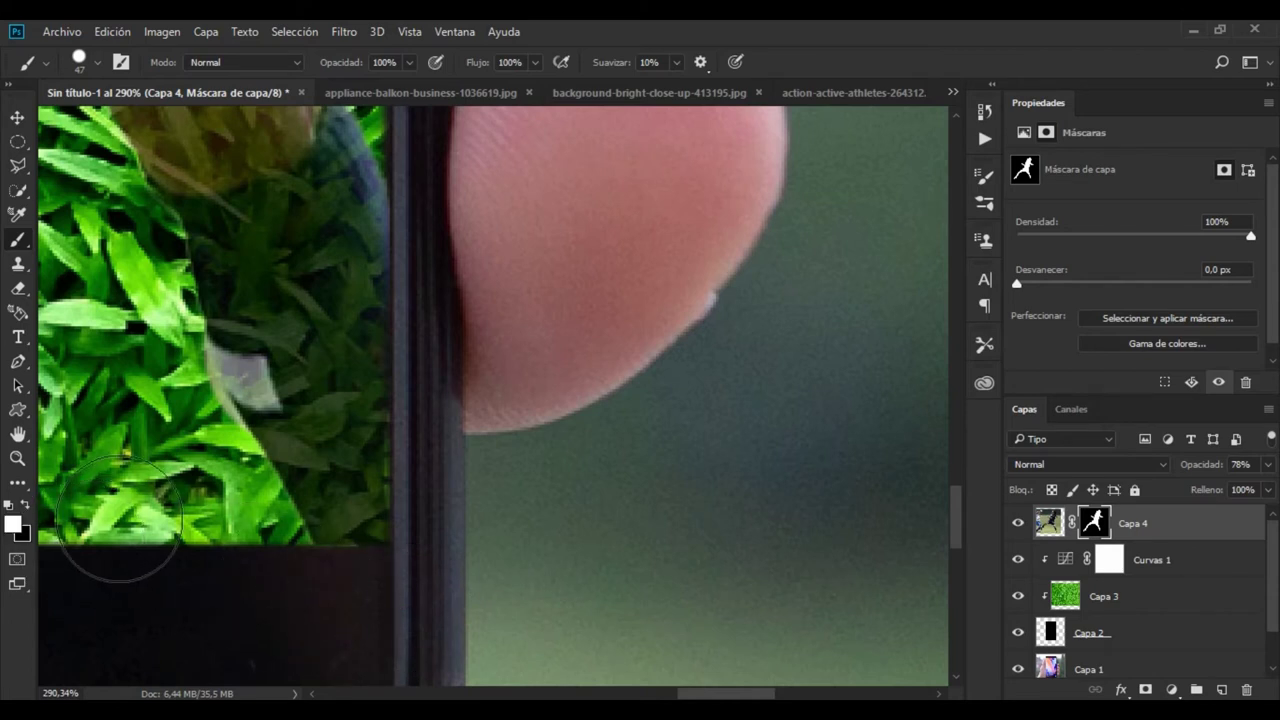
- Shrink the brush to 13 px for touching up the sock's edge by the frame
right_click(288, 443)
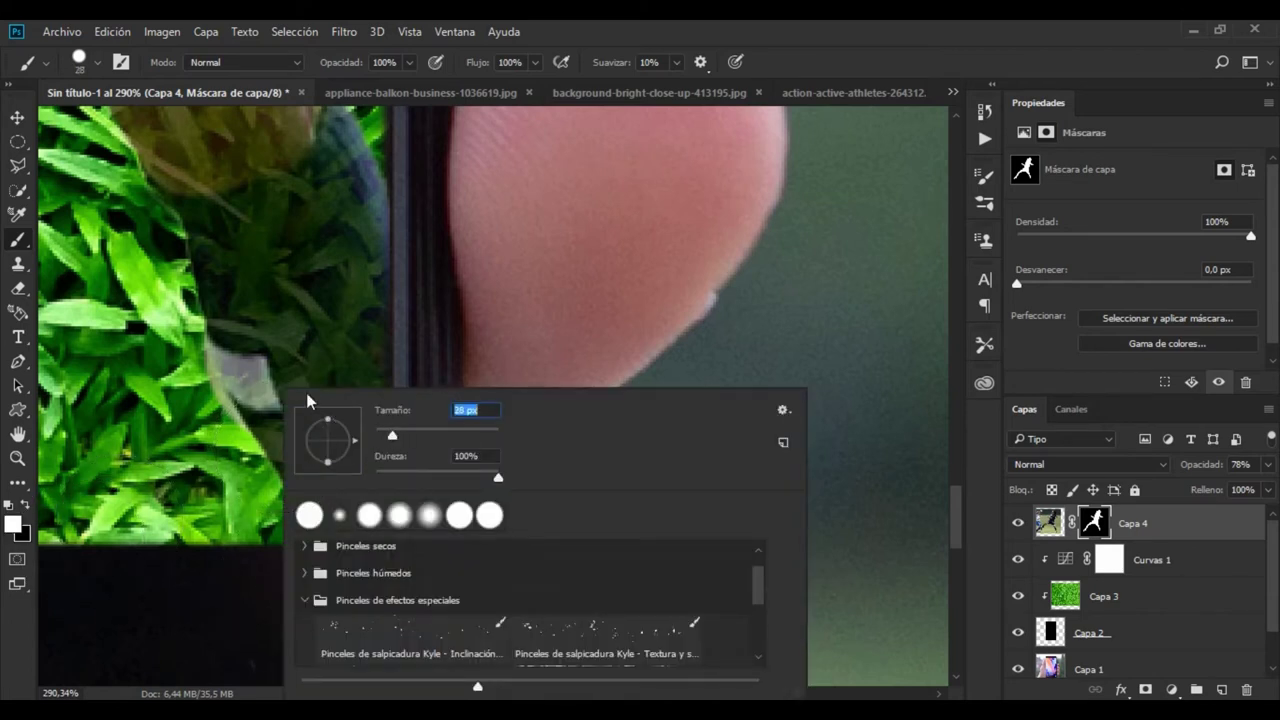
click(294, 357)
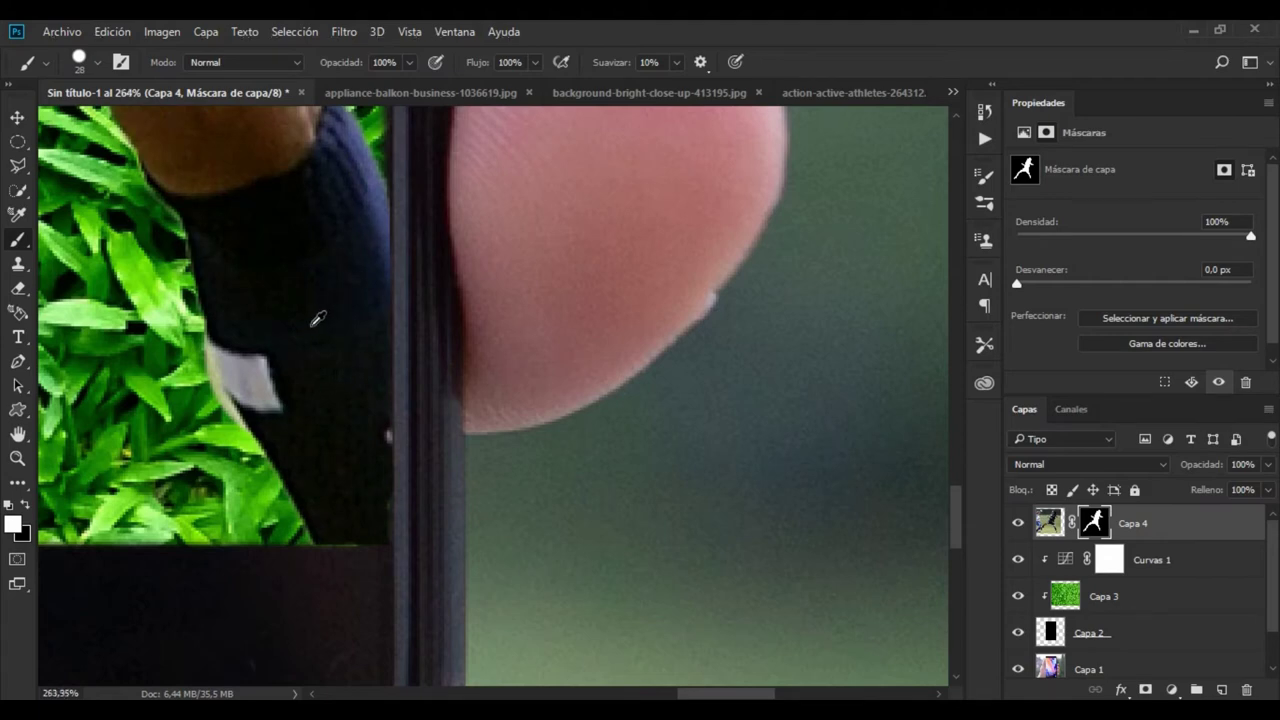
scroll(316, 318, down, 3)
scroll(324, 398, up, 4)
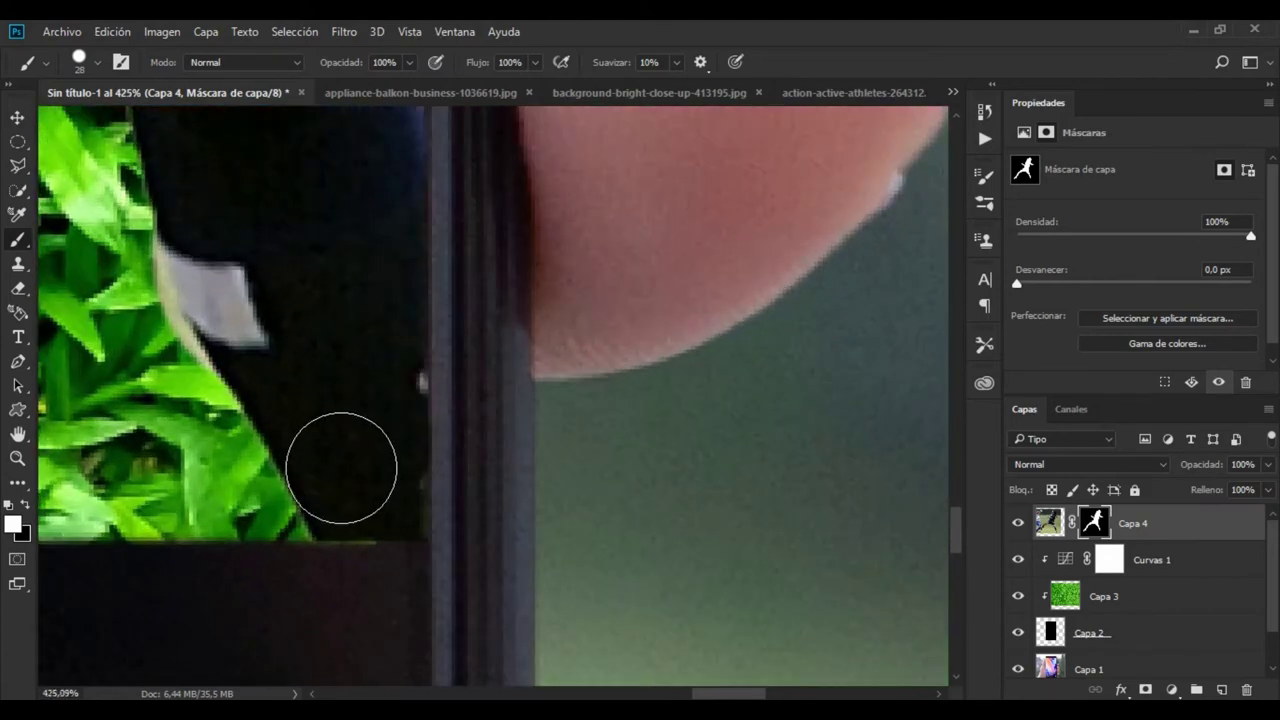
right_click(348, 487)
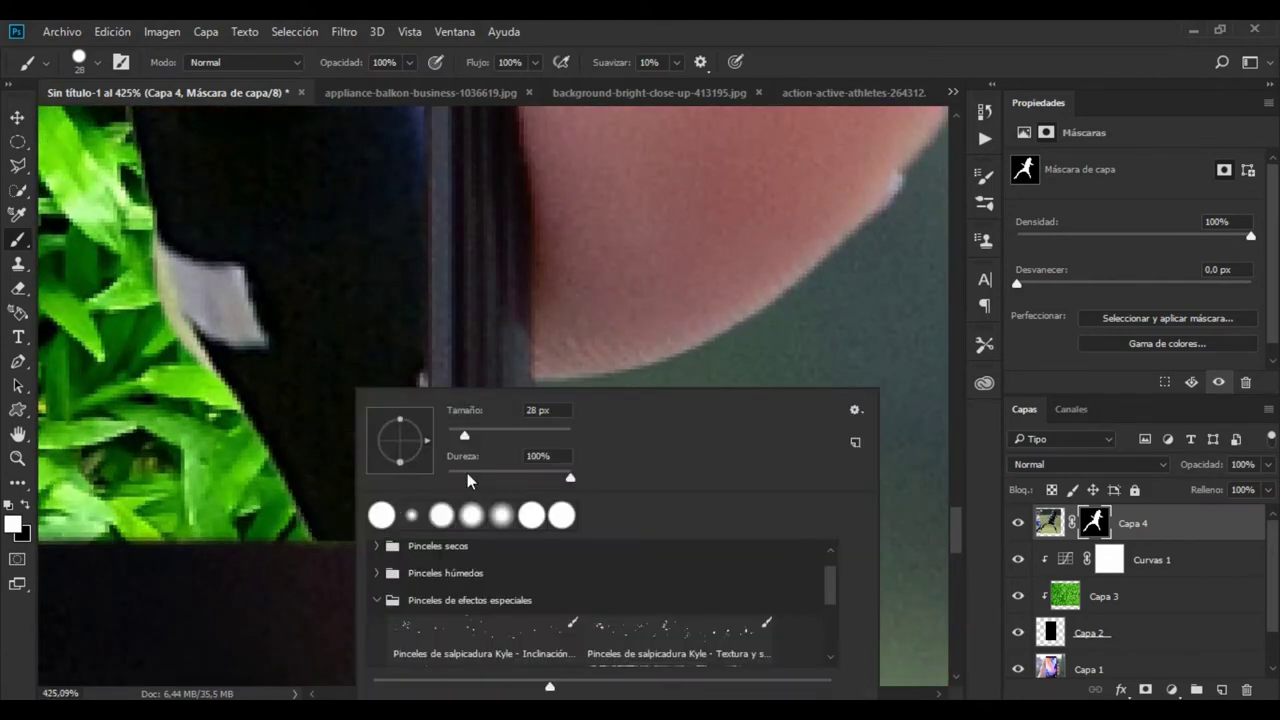
key(Return)
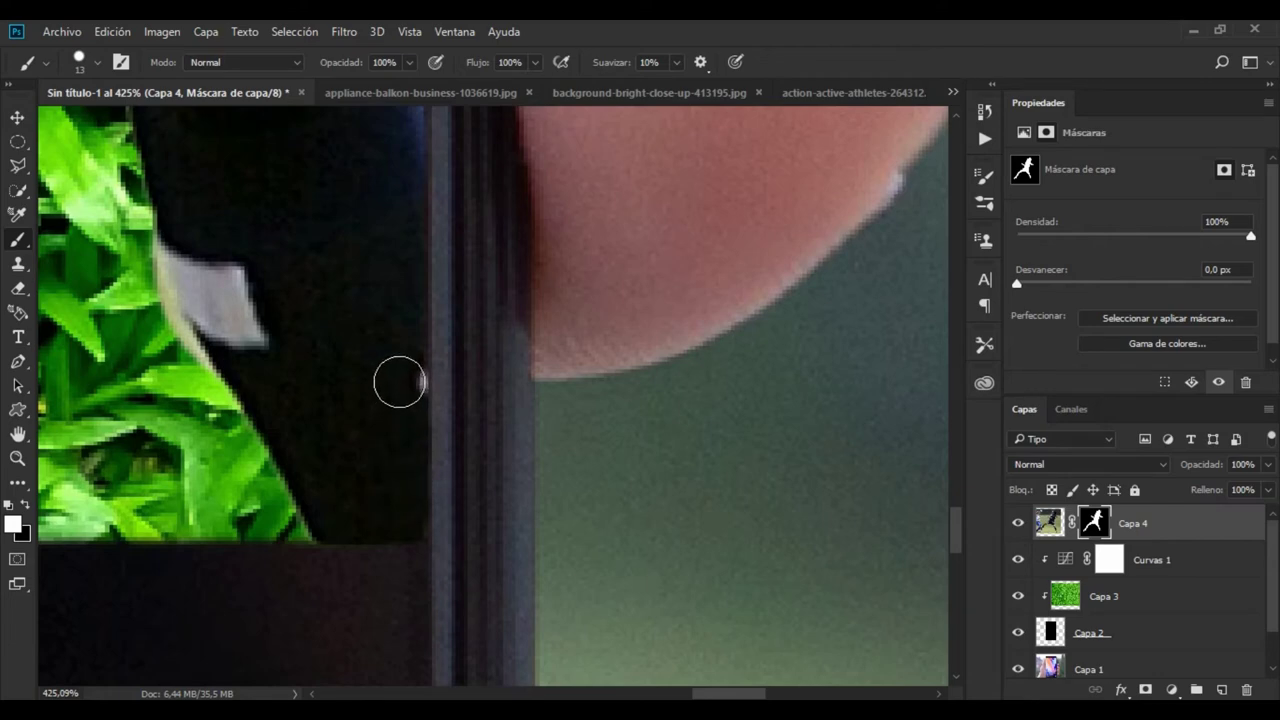
- Add a Curves adjustment layer and clip it to the player layer Capa 4
scroll(349, 517, down, 2)
scroll(329, 491, down, 3)
scroll(329, 491, down, 3)
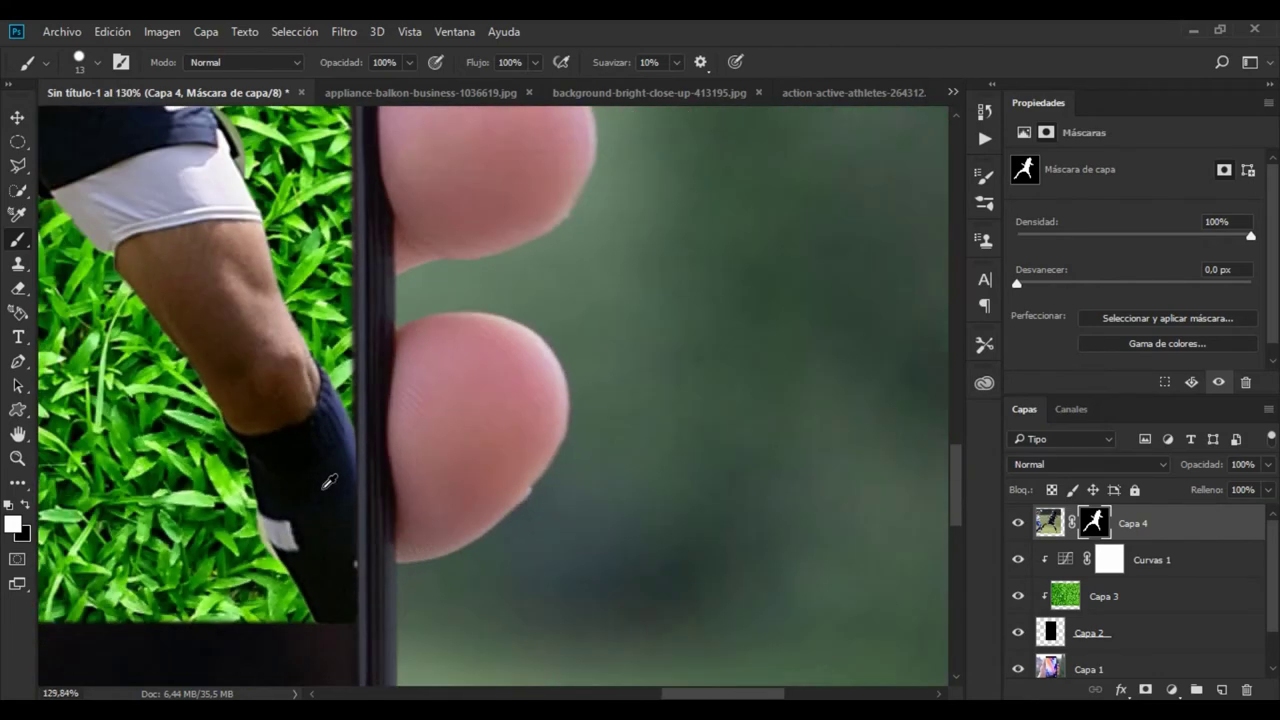
scroll(329, 485, down, 3)
scroll(329, 485, down, 1)
scroll(329, 485, down, 1)
scroll(329, 485, down, 2)
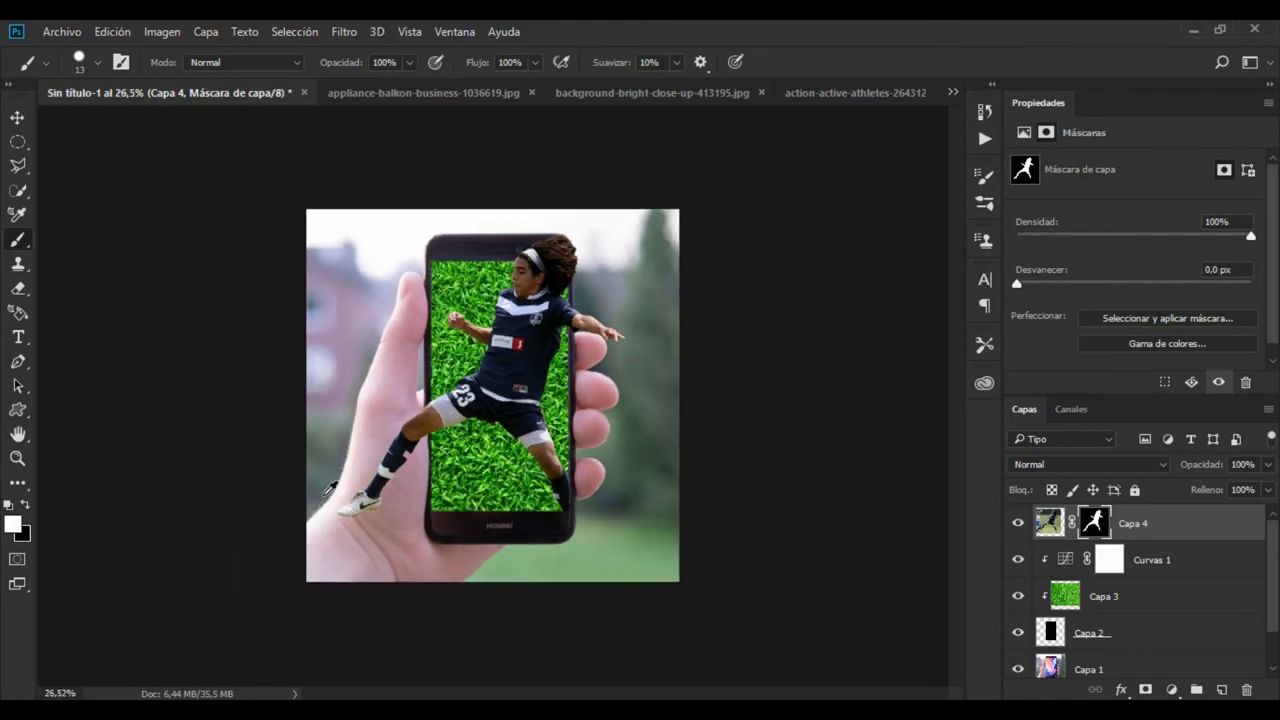
scroll(310, 475, down, 1)
scroll(296, 464, down, 2)
scroll(400, 440, up, 3)
scroll(494, 428, up, 2)
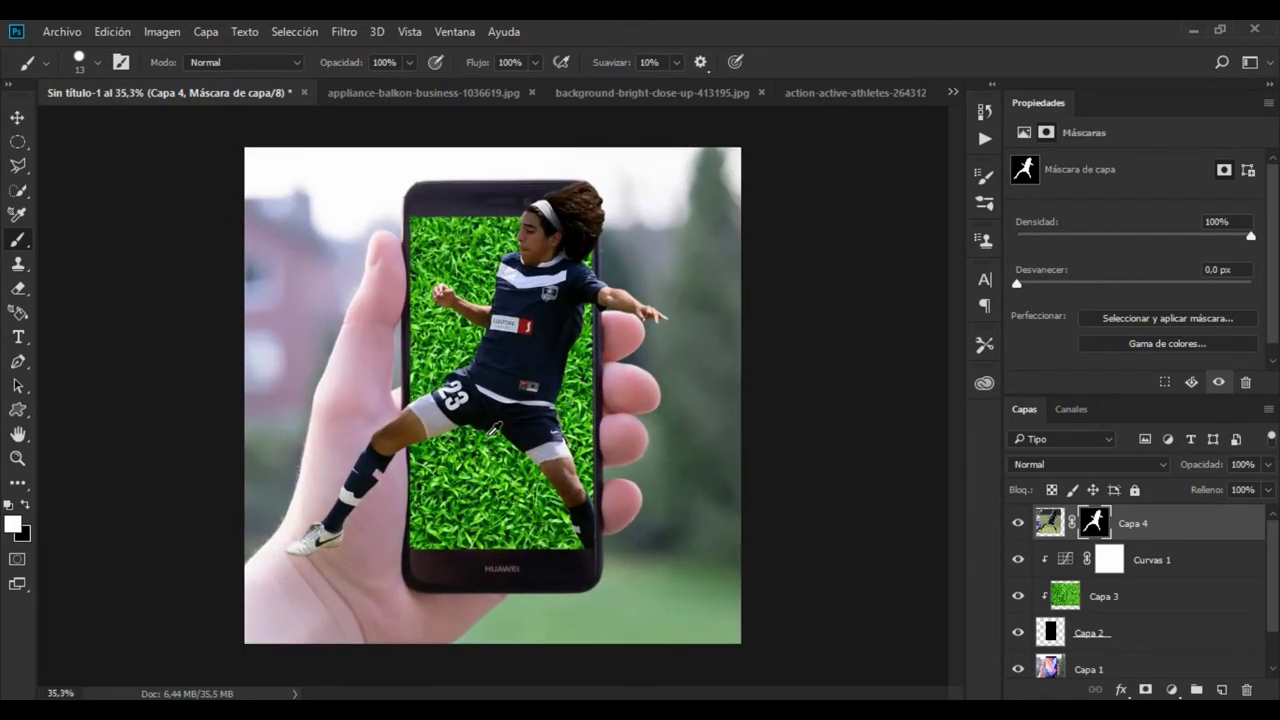
scroll(494, 428, down, 1)
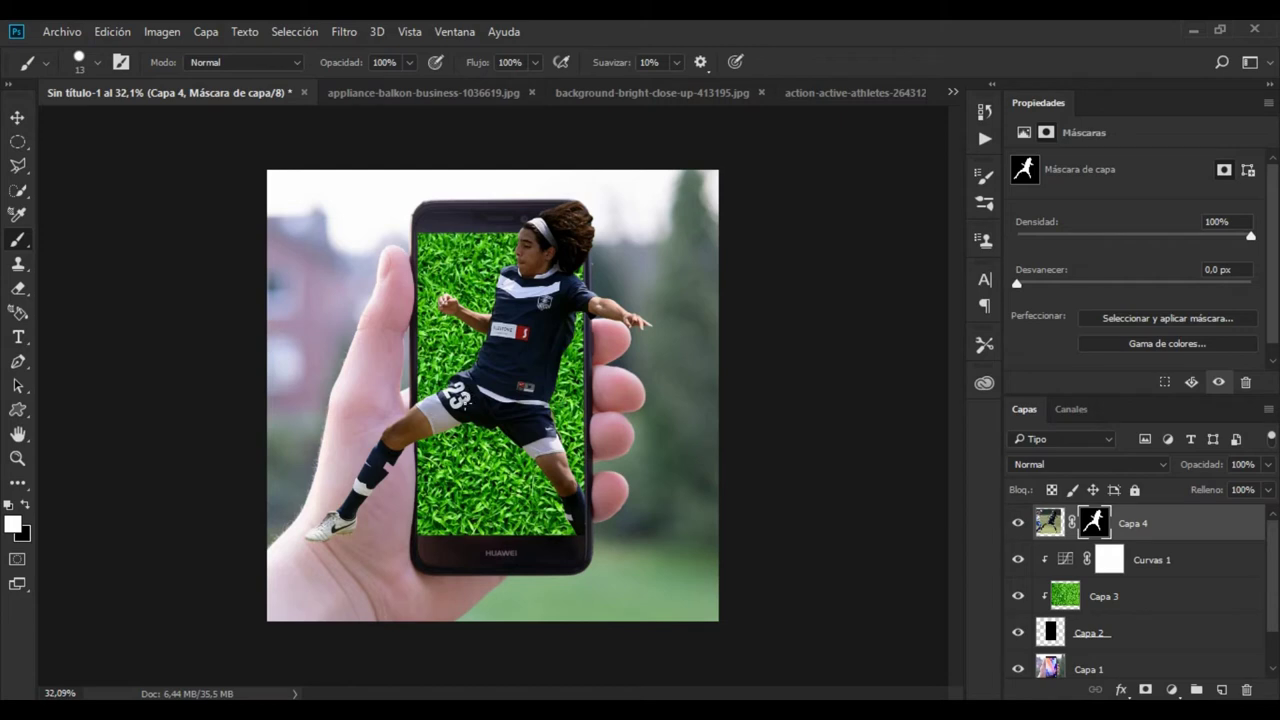
scroll(471, 406, up, 1)
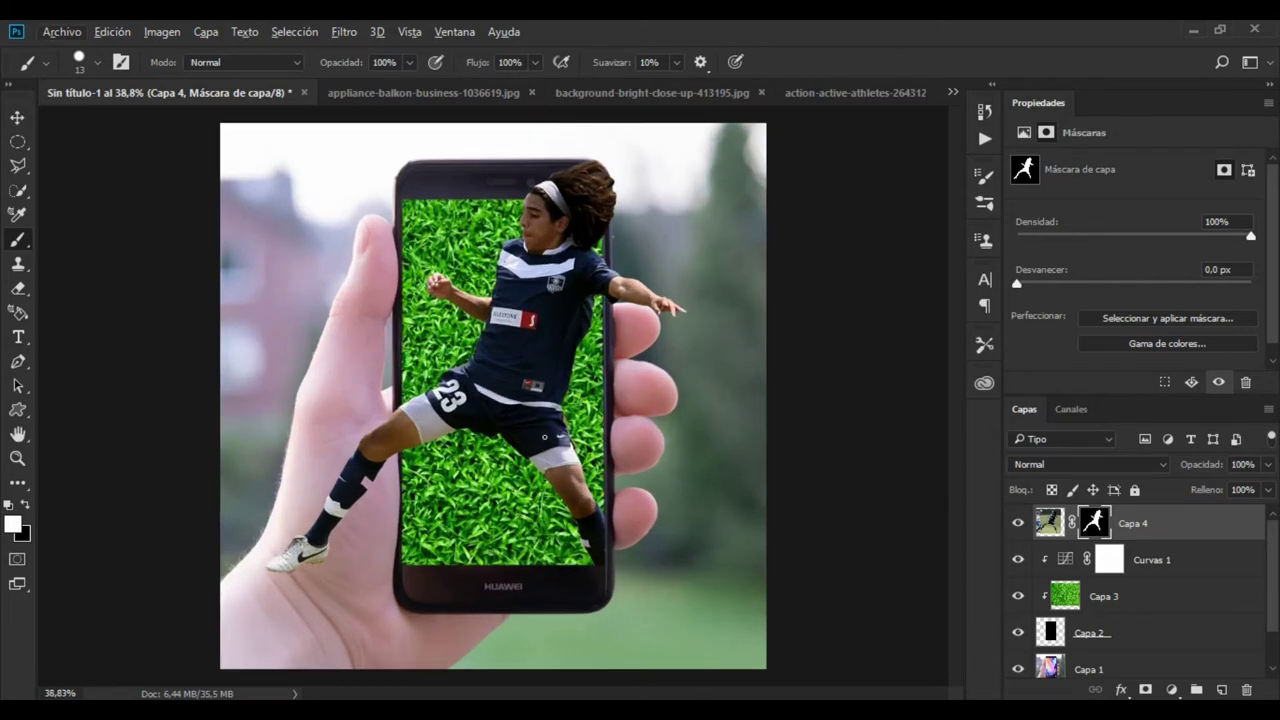
scroll(527, 388, down, 2)
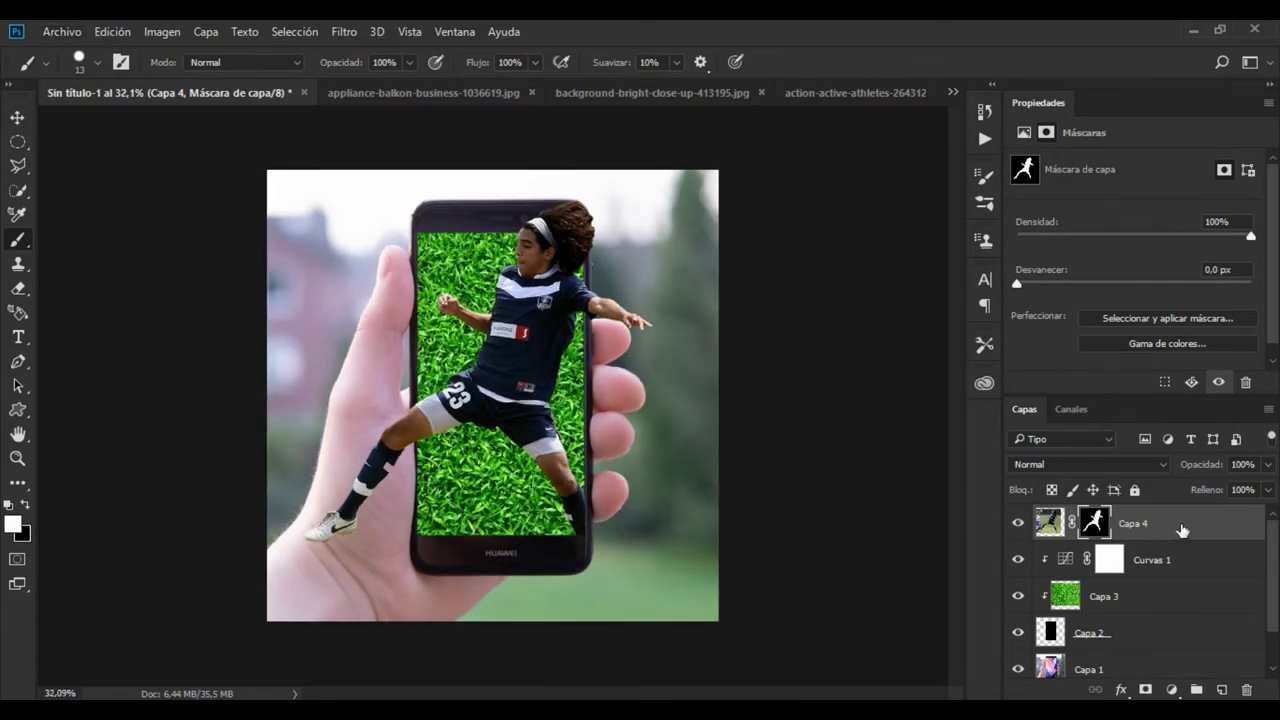
click(1171, 690)
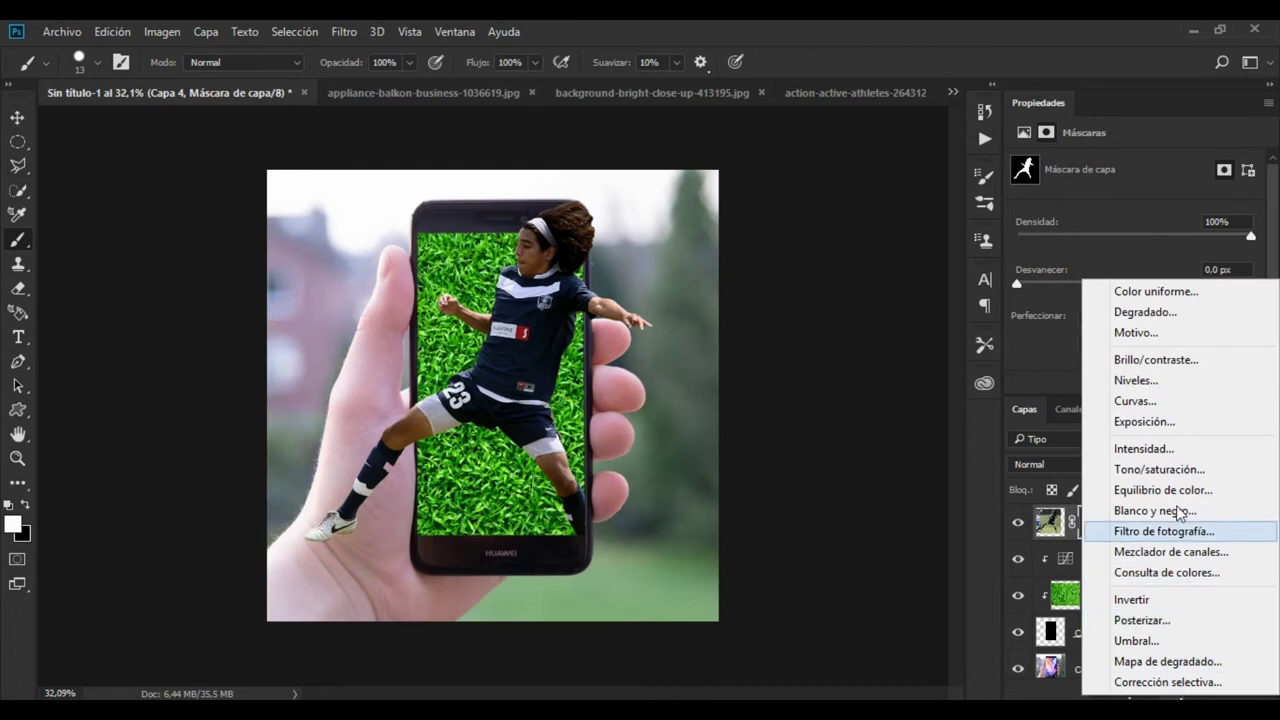
click(1160, 405)
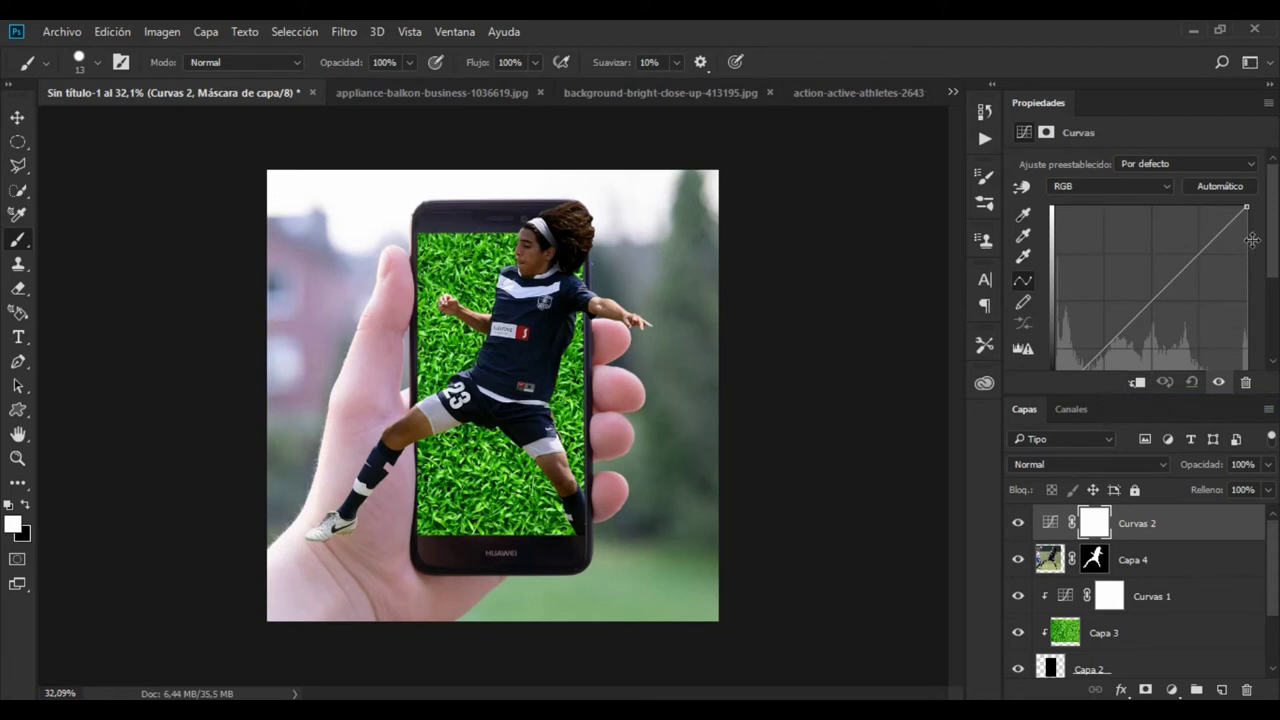
drag(1246, 204, 1250, 188)
right_click(1180, 528)
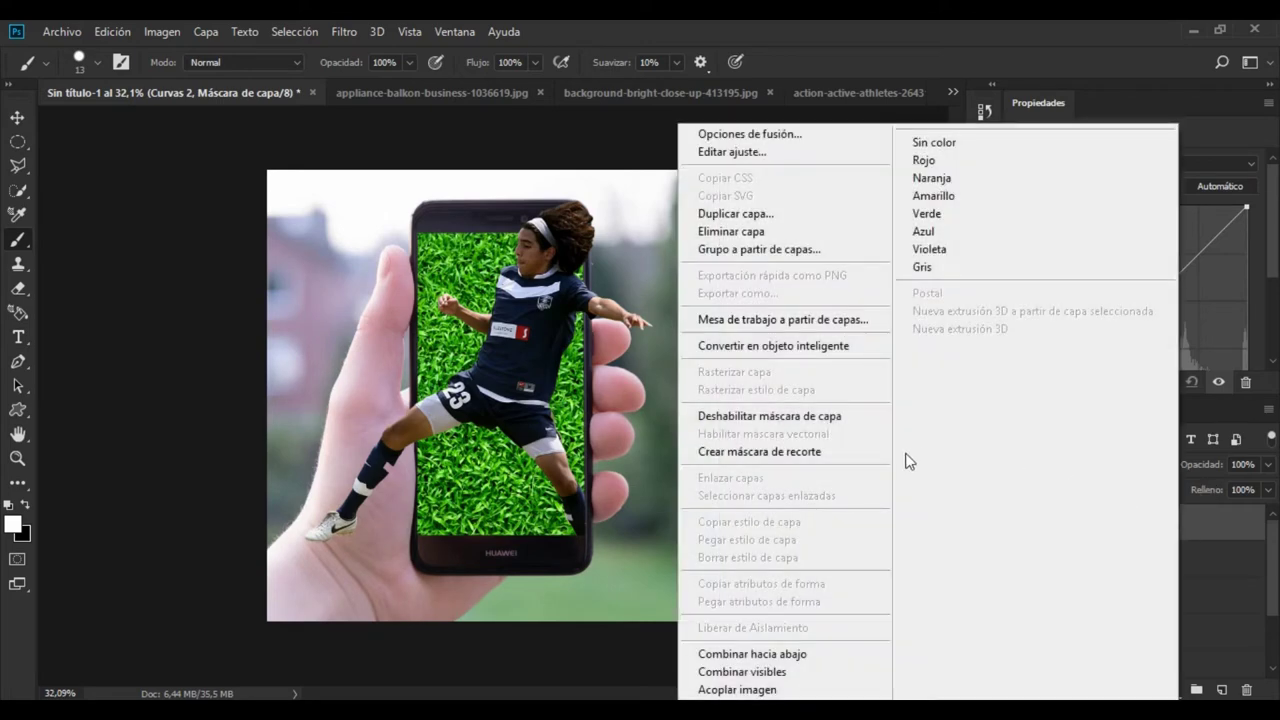
click(826, 451)
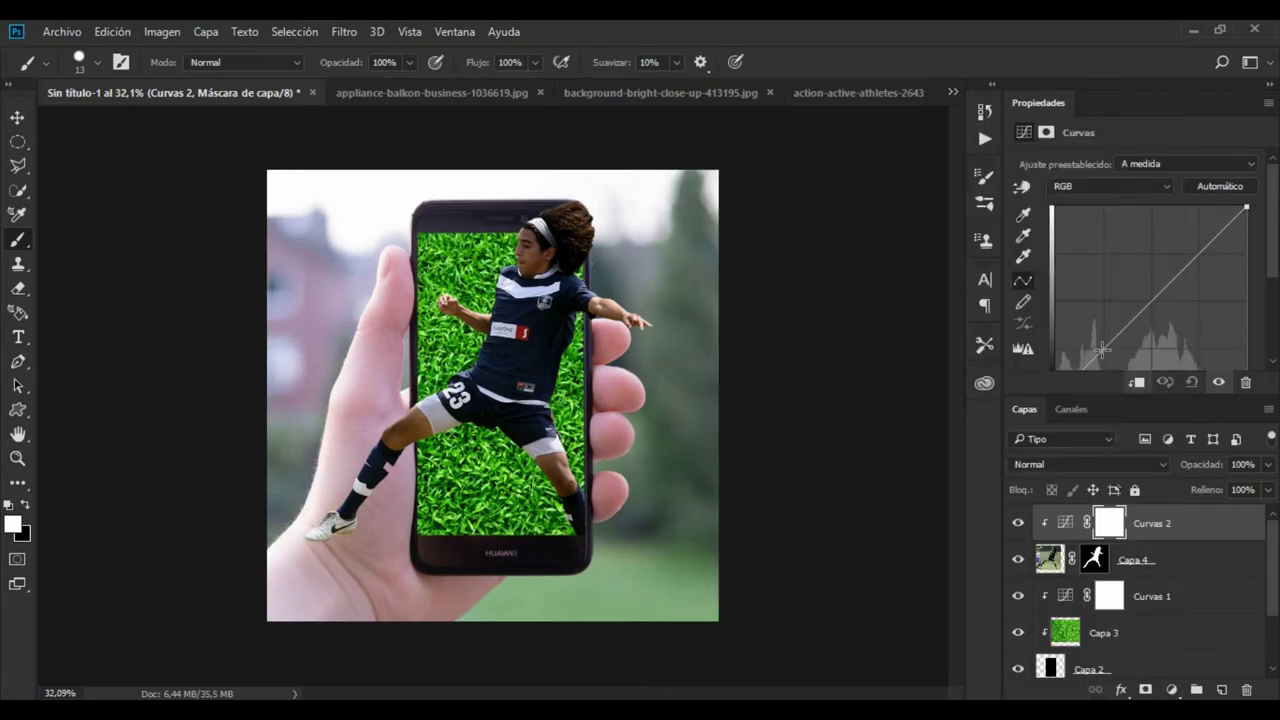
- Raise the RGB curve point upward to brighten the player
drag(1113, 338, 1123, 307)
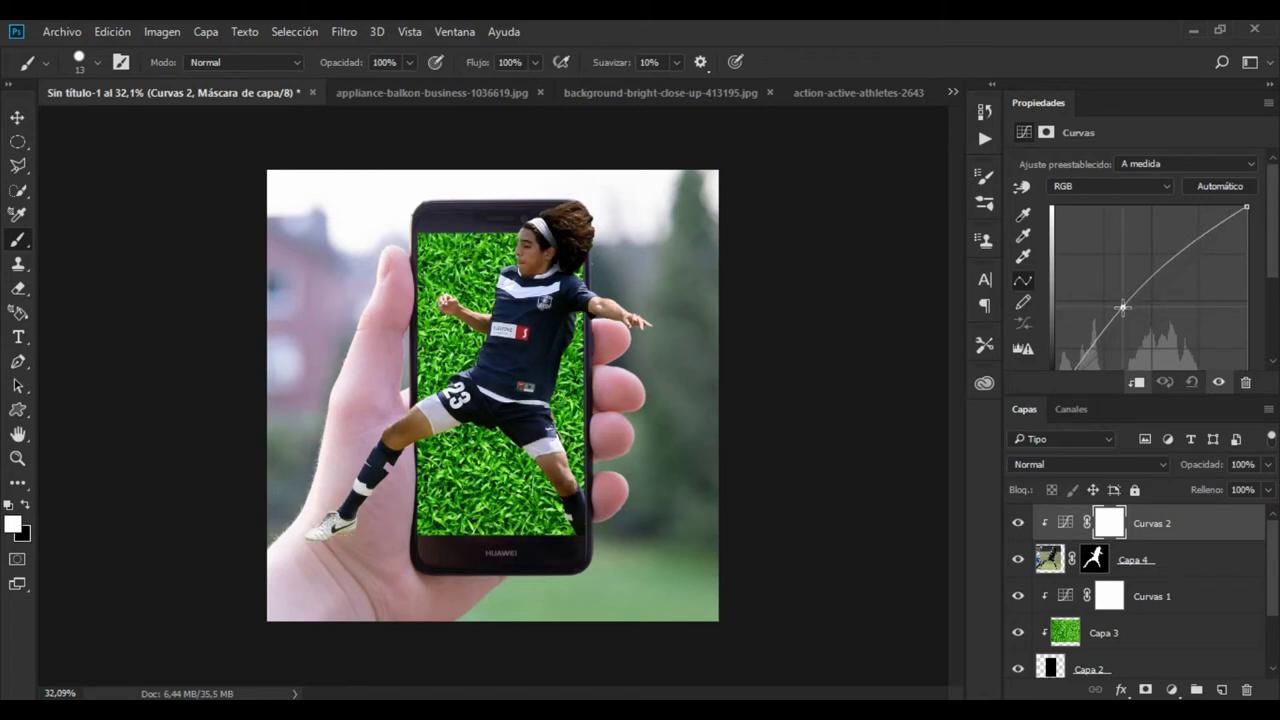
drag(1123, 307, 1125, 294)
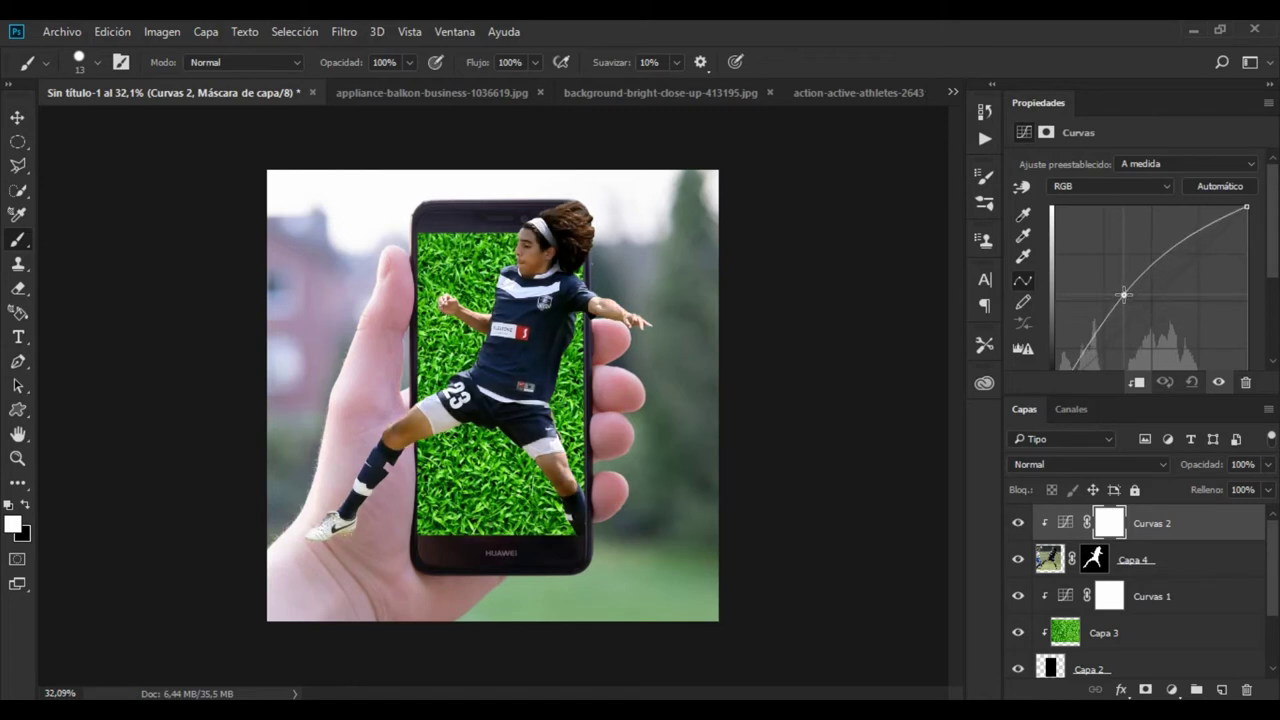
drag(1124, 295, 1131, 293)
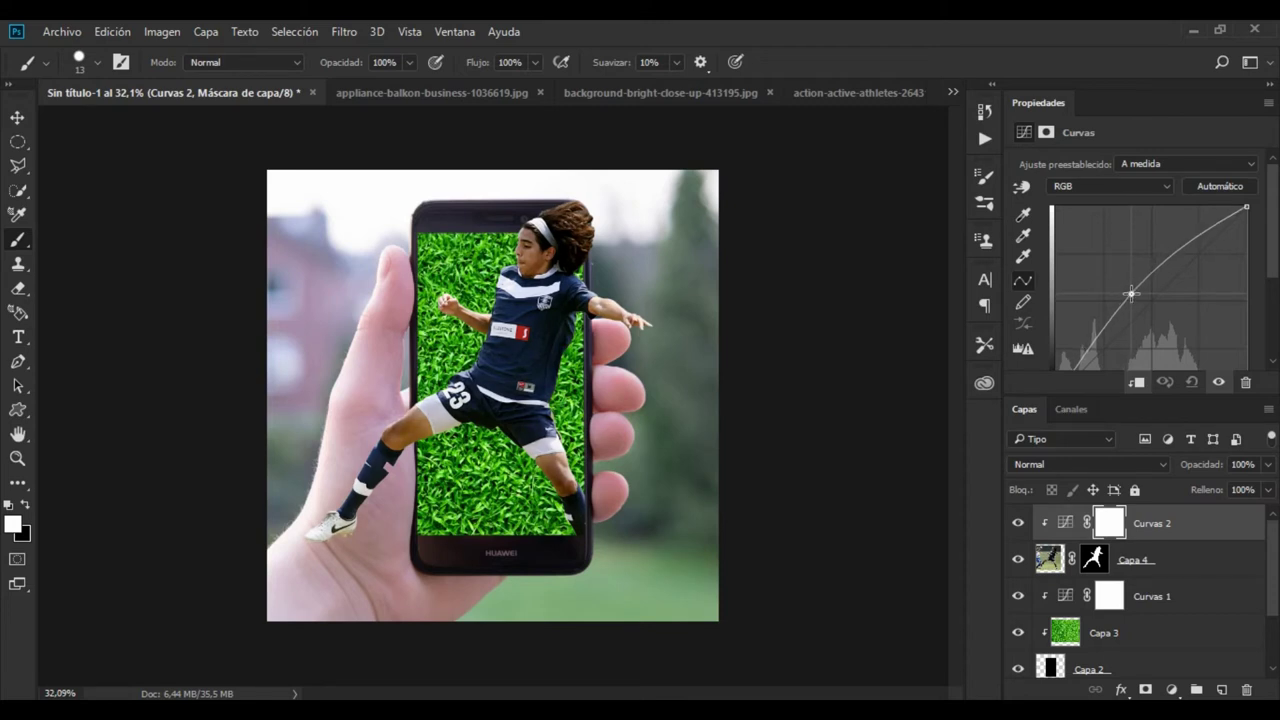
drag(1131, 293, 1131, 280)
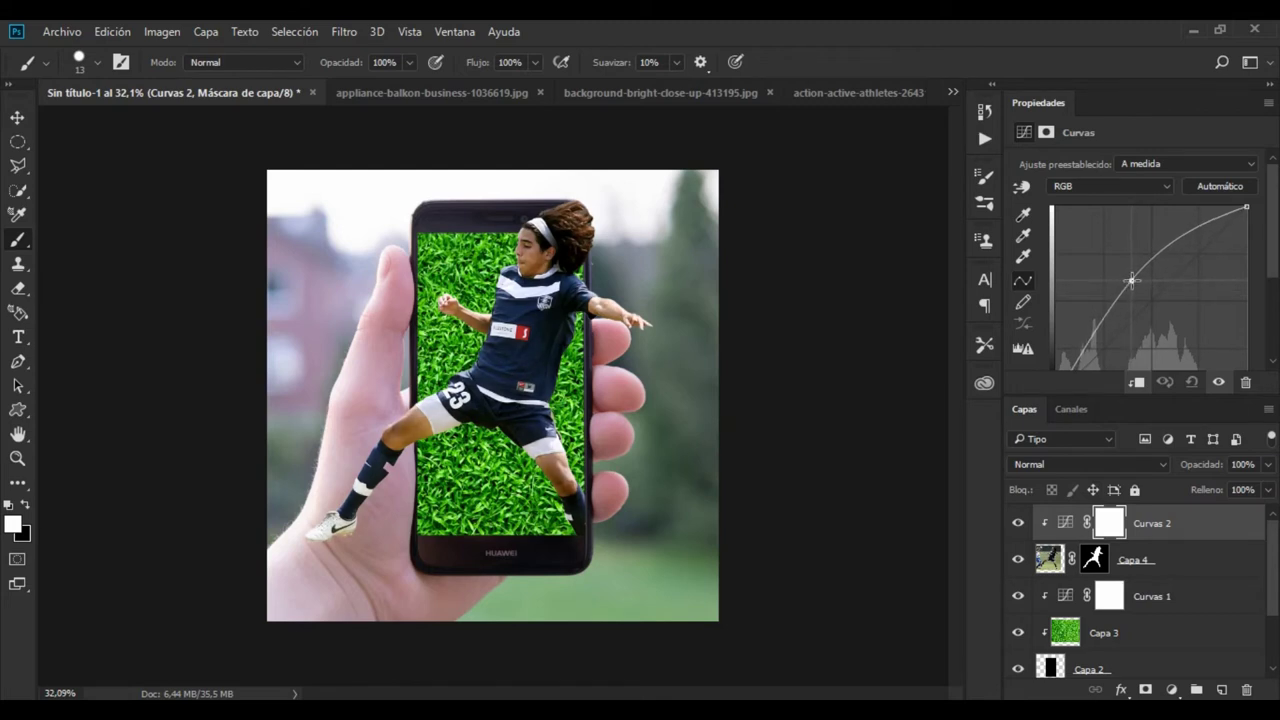
drag(1131, 281, 1133, 283)
scroll(1143, 566, down, 1)
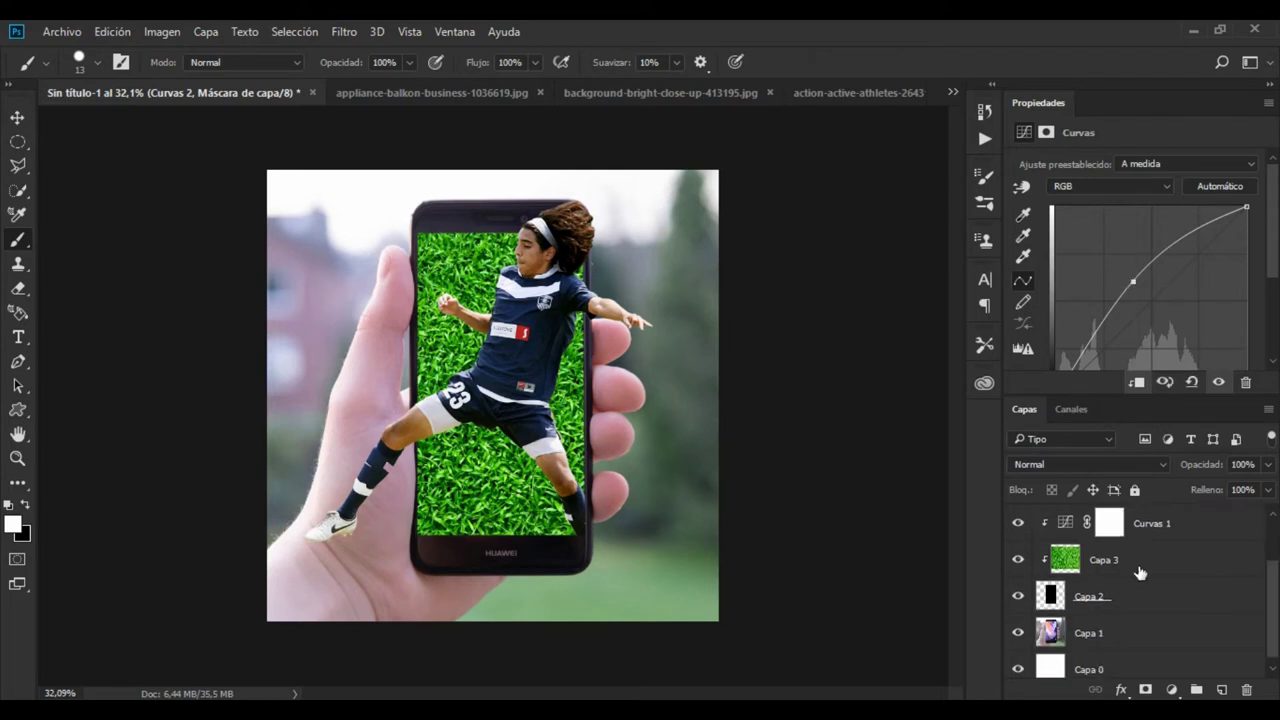
scroll(794, 392, down, 2)
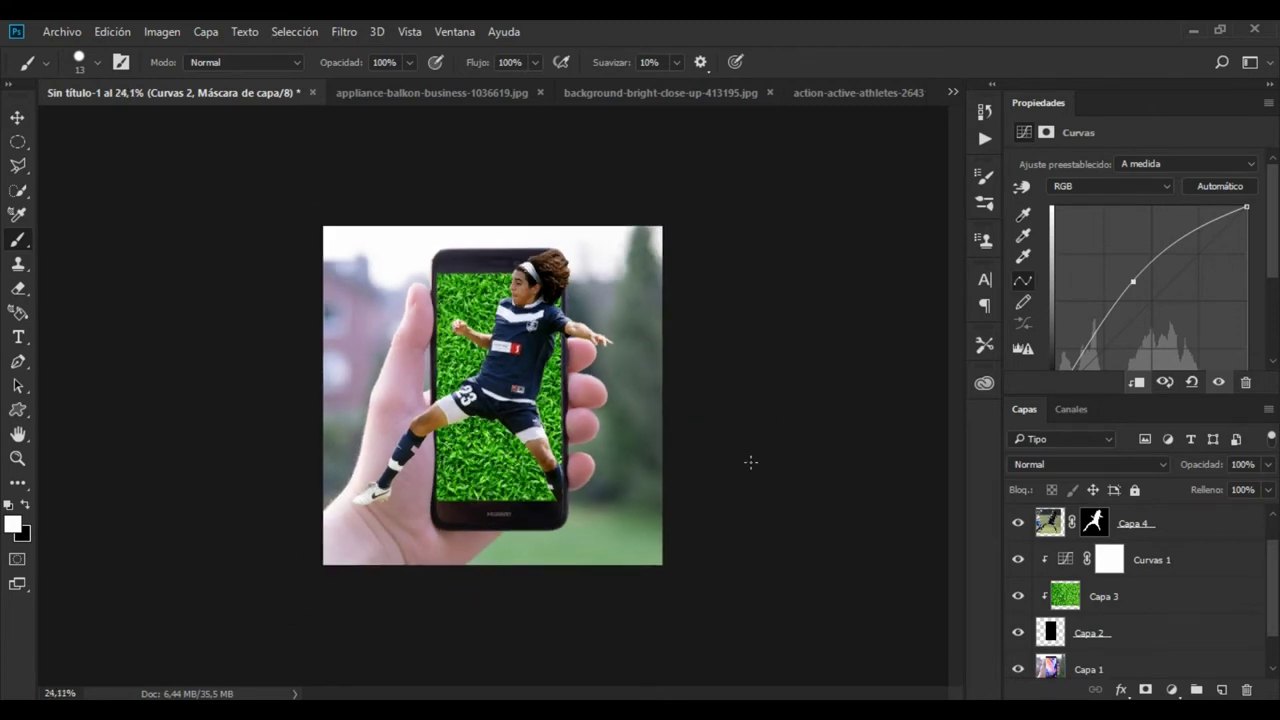
- In the athletes photo, delete Capa 0's layer mask to reveal the full image
click(847, 101)
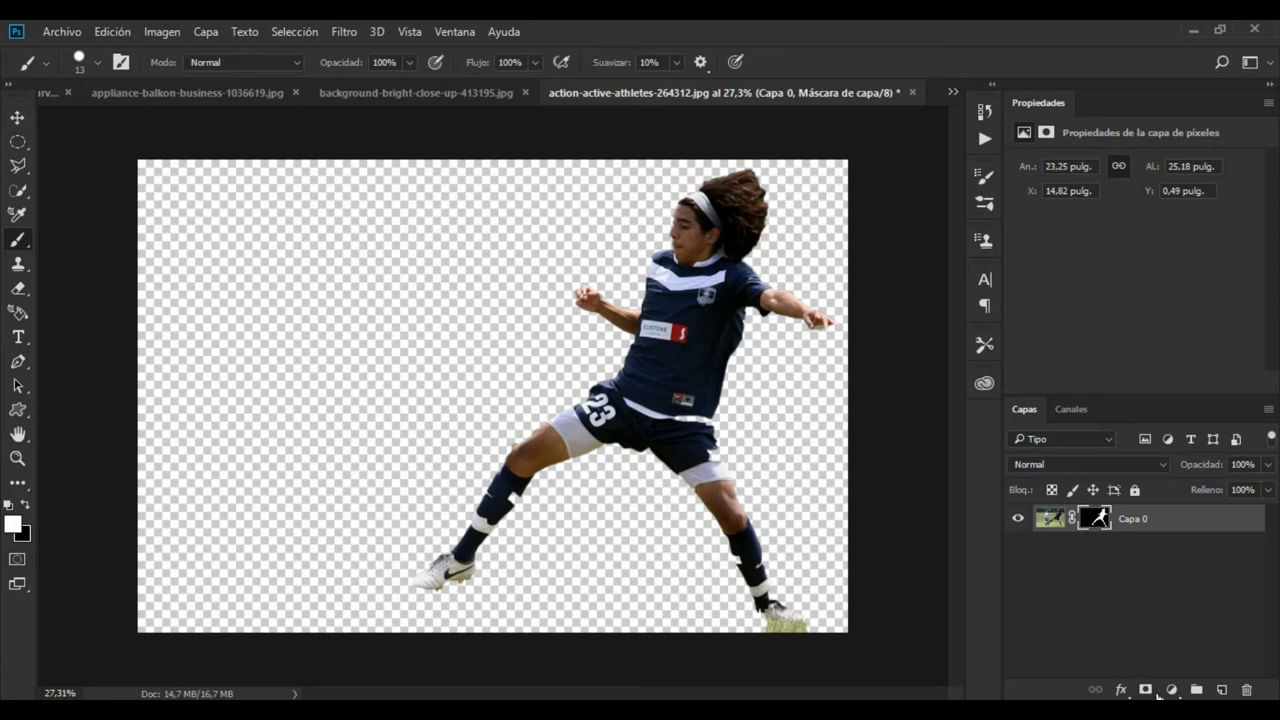
click(1145, 690)
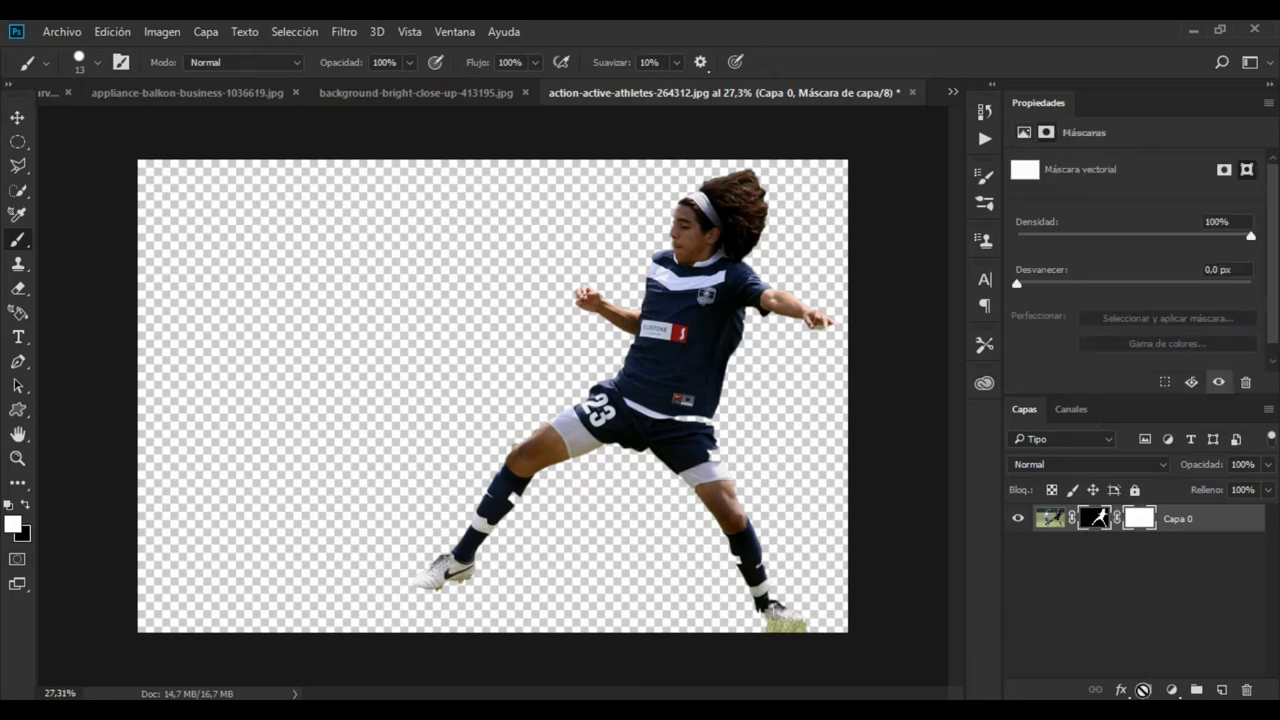
key(ctrl+z)
right_click(1092, 526)
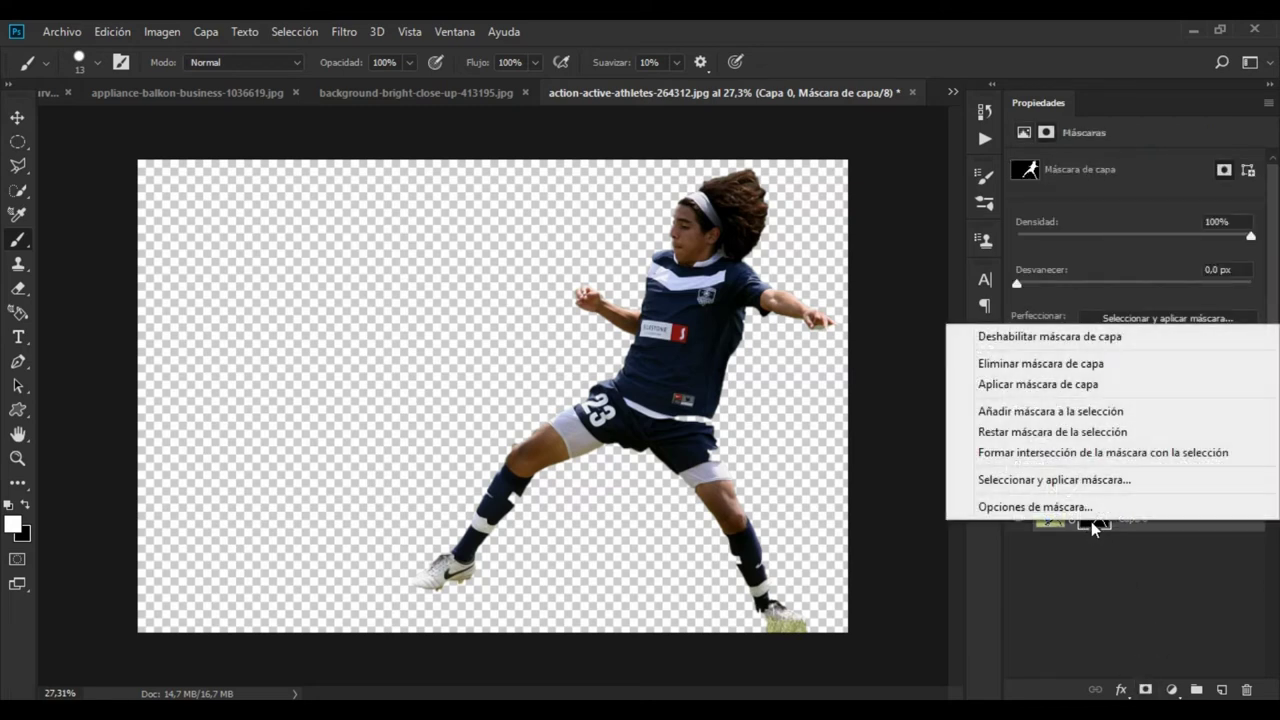
click(1091, 363)
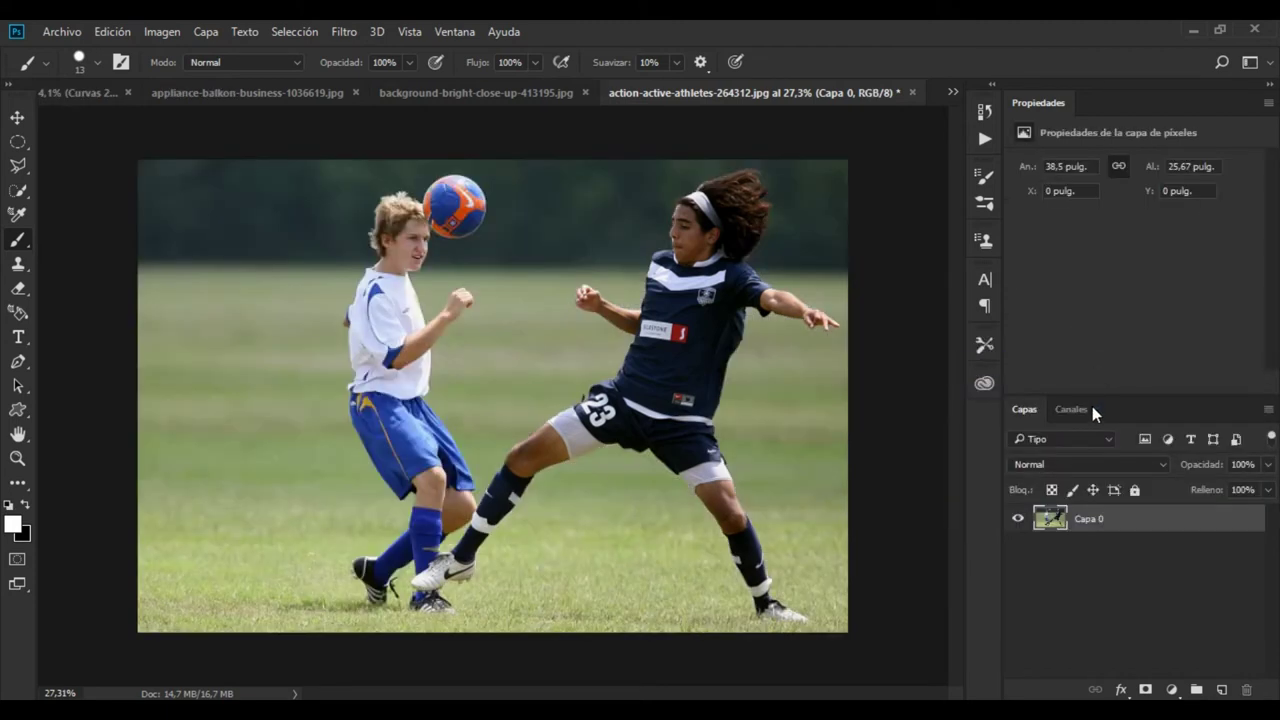
- Select the ball with an elliptical marquee and copy it to new layer Capa 1
click(19, 147)
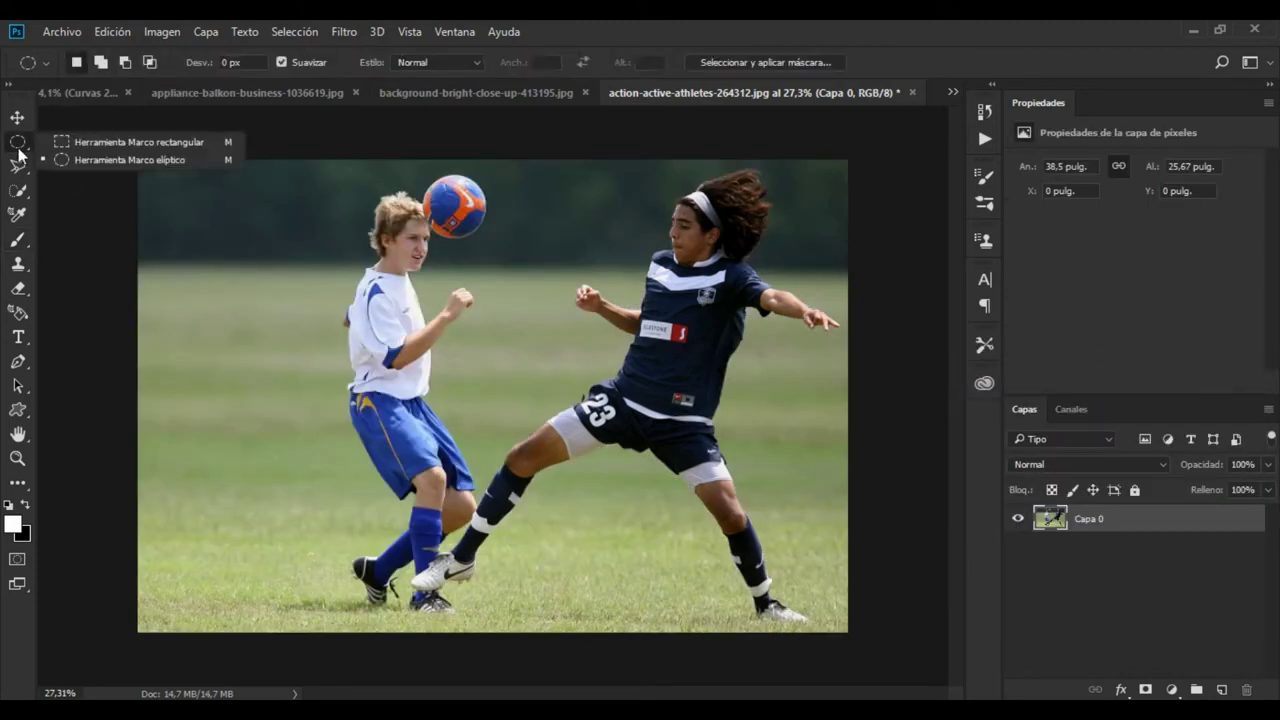
click(84, 163)
scroll(483, 200, up, 5)
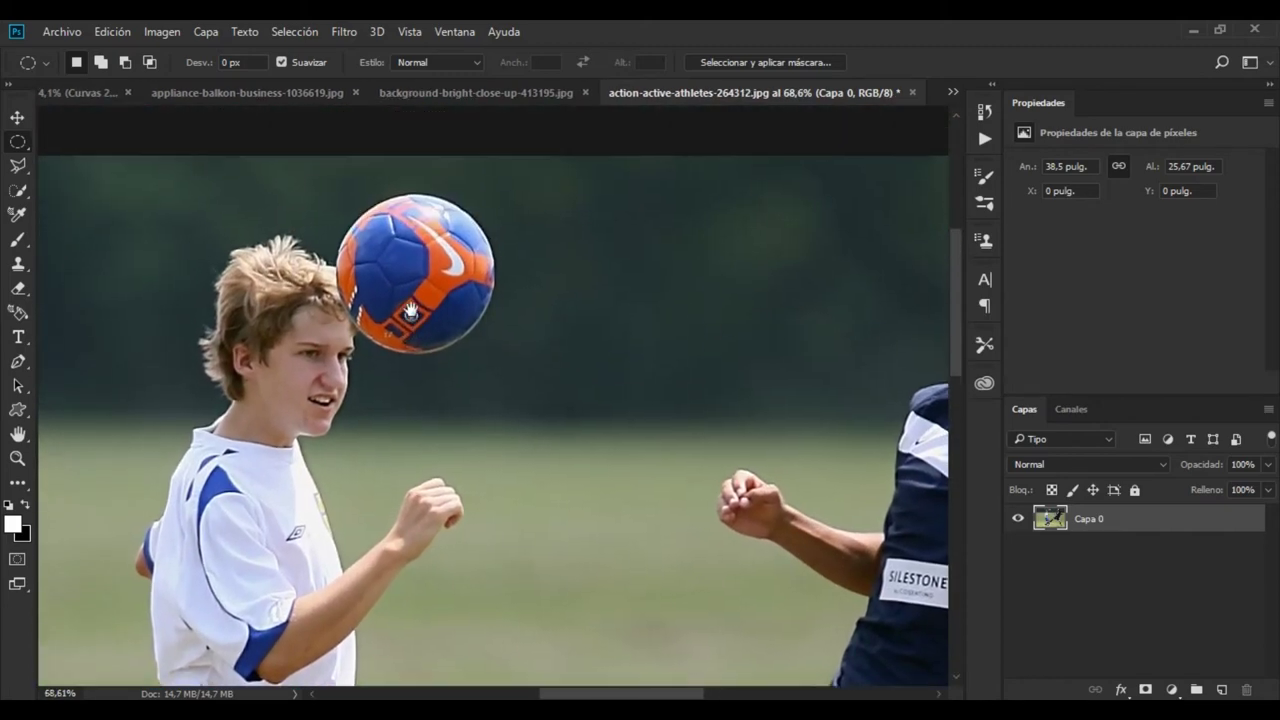
scroll(410, 312, up, 3)
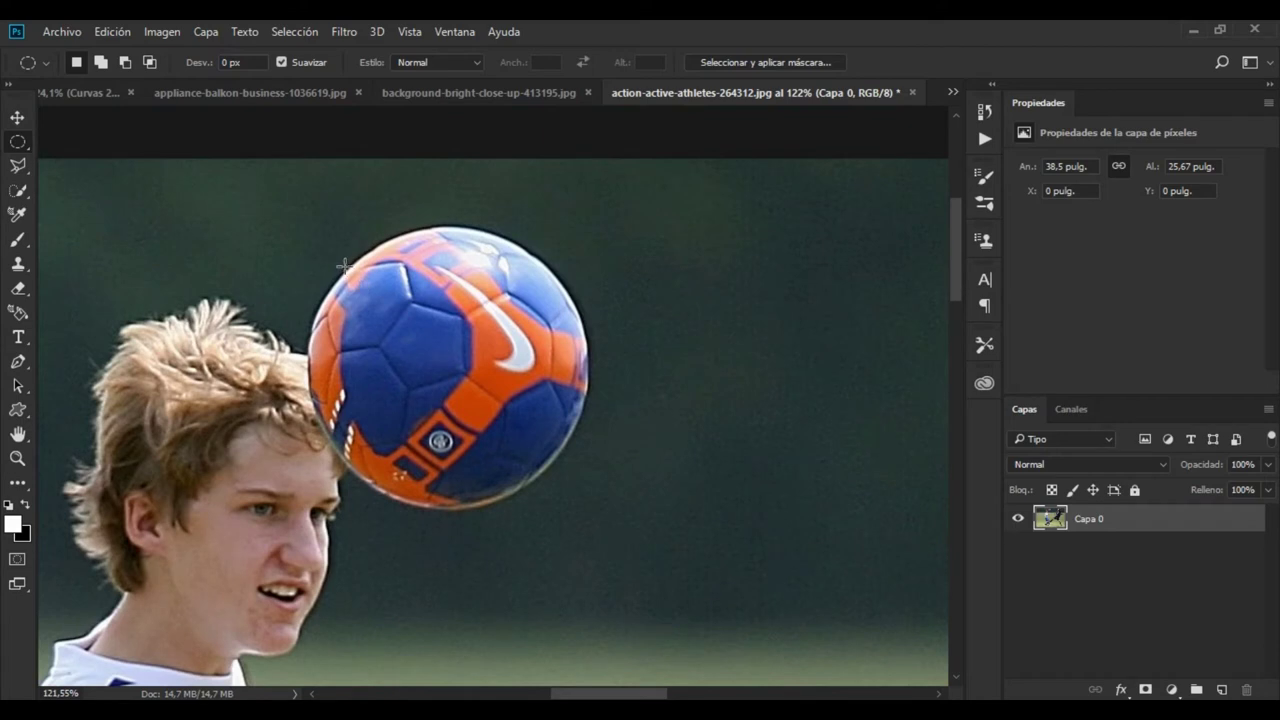
mouse_move(346, 271)
mouse_down()
mouse_move(545, 411)
mouse_move(520, 397)
mouse_move(686, 486)
mouse_move(766, 500)
mouse_move(814, 529)
mouse_up()
drag(490, 366, 472, 340)
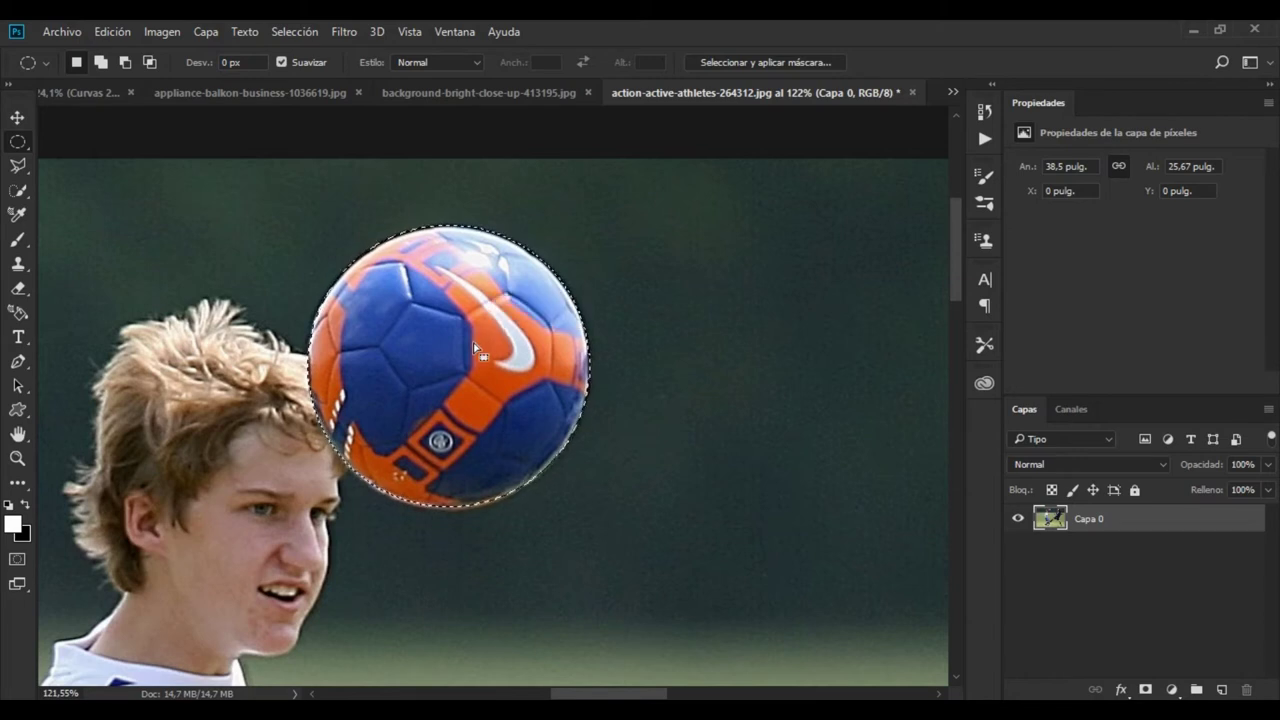
key(ctrl+j)
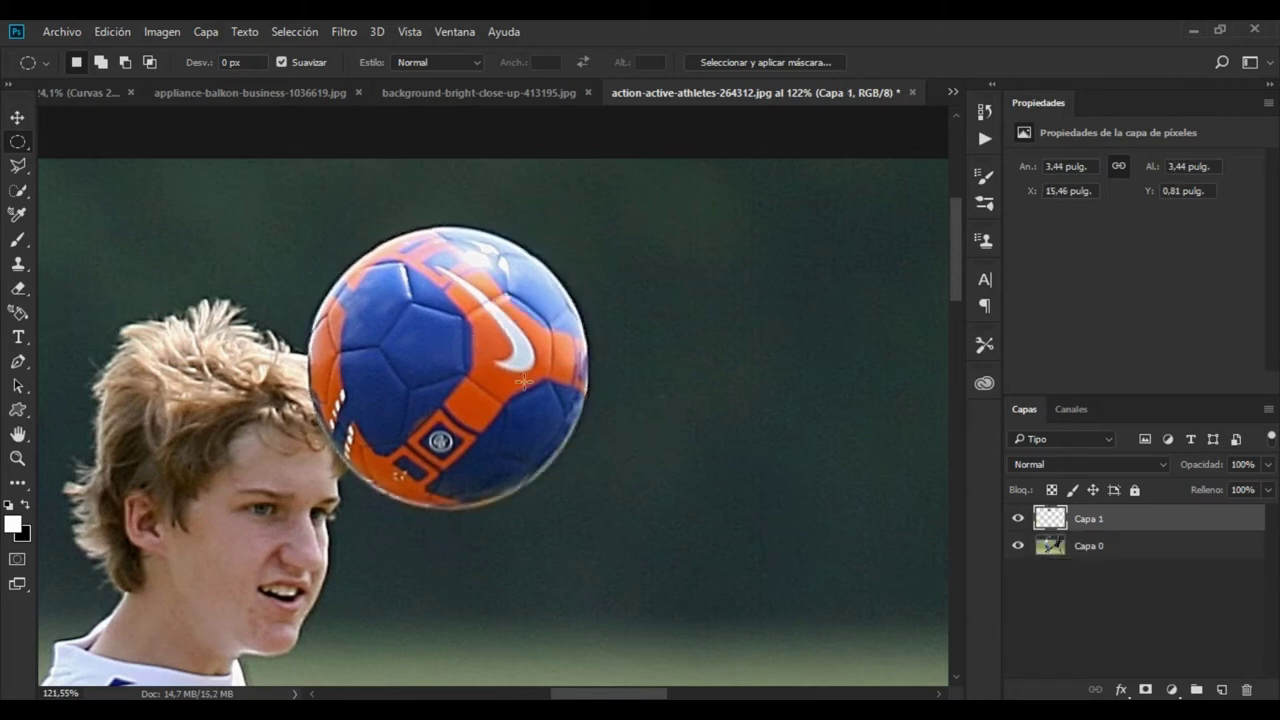
- Drag the ball into the Sin título-1 composite and place it over the palm near the player's knee
click(17, 118)
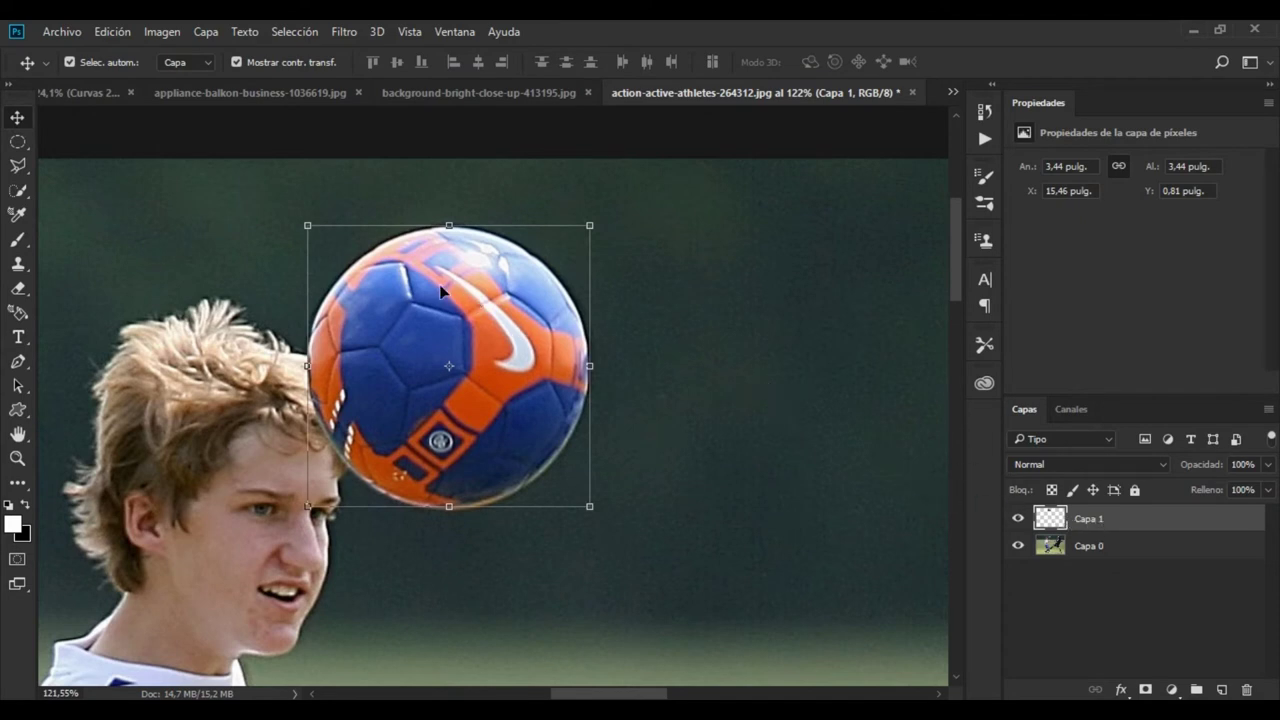
mouse_move(440, 290)
mouse_down()
mouse_move(112, 97)
mouse_move(390, 369)
mouse_up()
scroll(403, 418, up, 1)
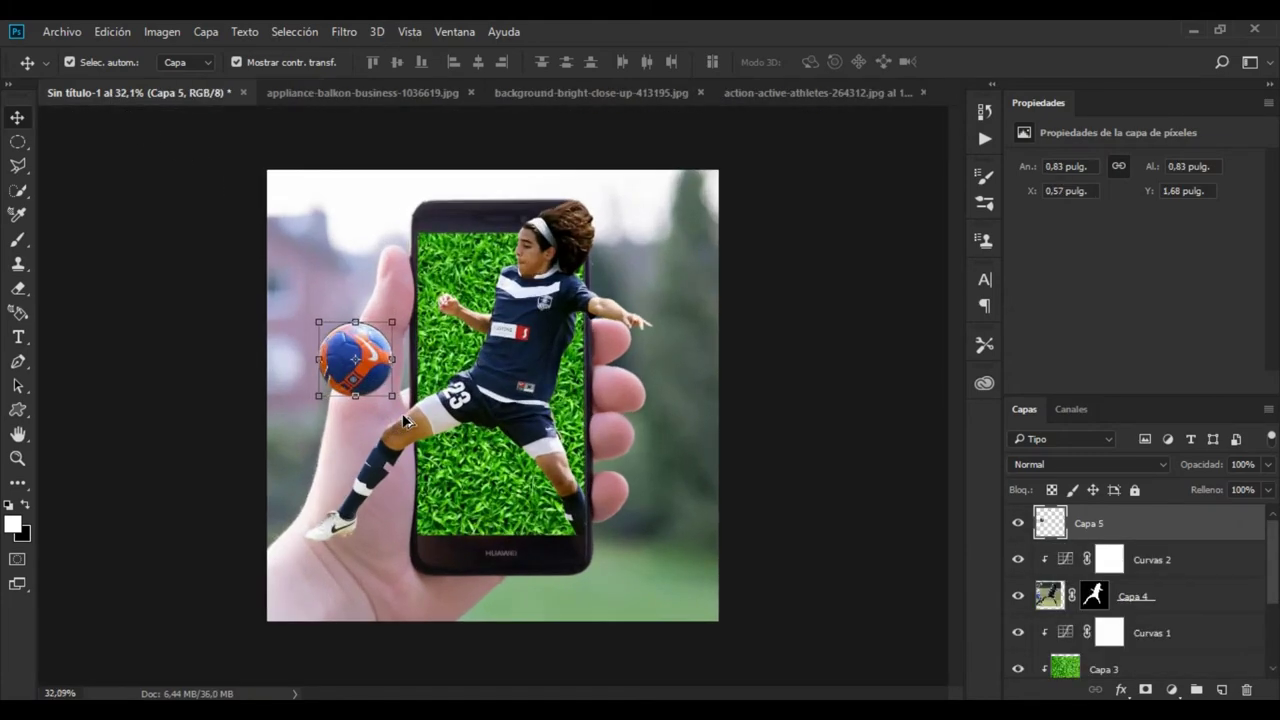
scroll(398, 422, up, 2)
scroll(390, 426, up, 1)
scroll(382, 432, up, 1)
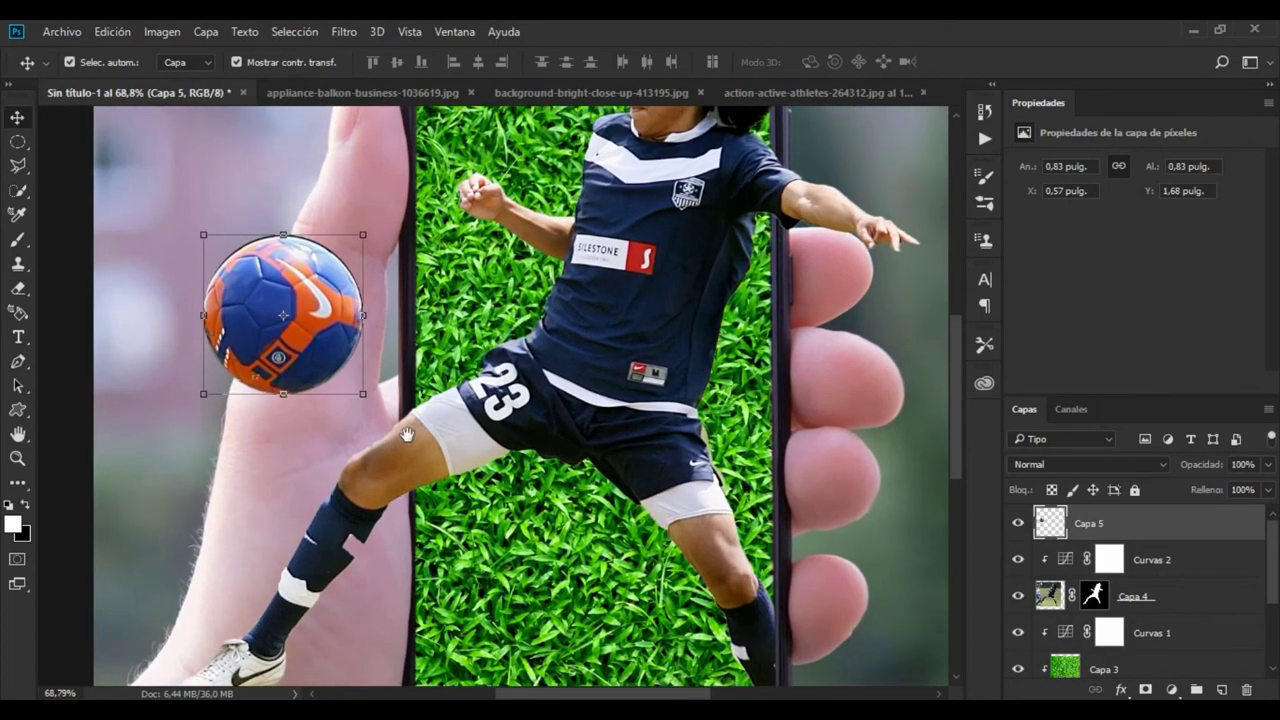
drag(380, 428, 407, 412)
mouse_move(379, 301)
mouse_down()
mouse_move(337, 407)
mouse_move(301, 300)
mouse_move(518, 347)
mouse_up()
scroll(312, 311, up, 2)
scroll(343, 301, up, 2)
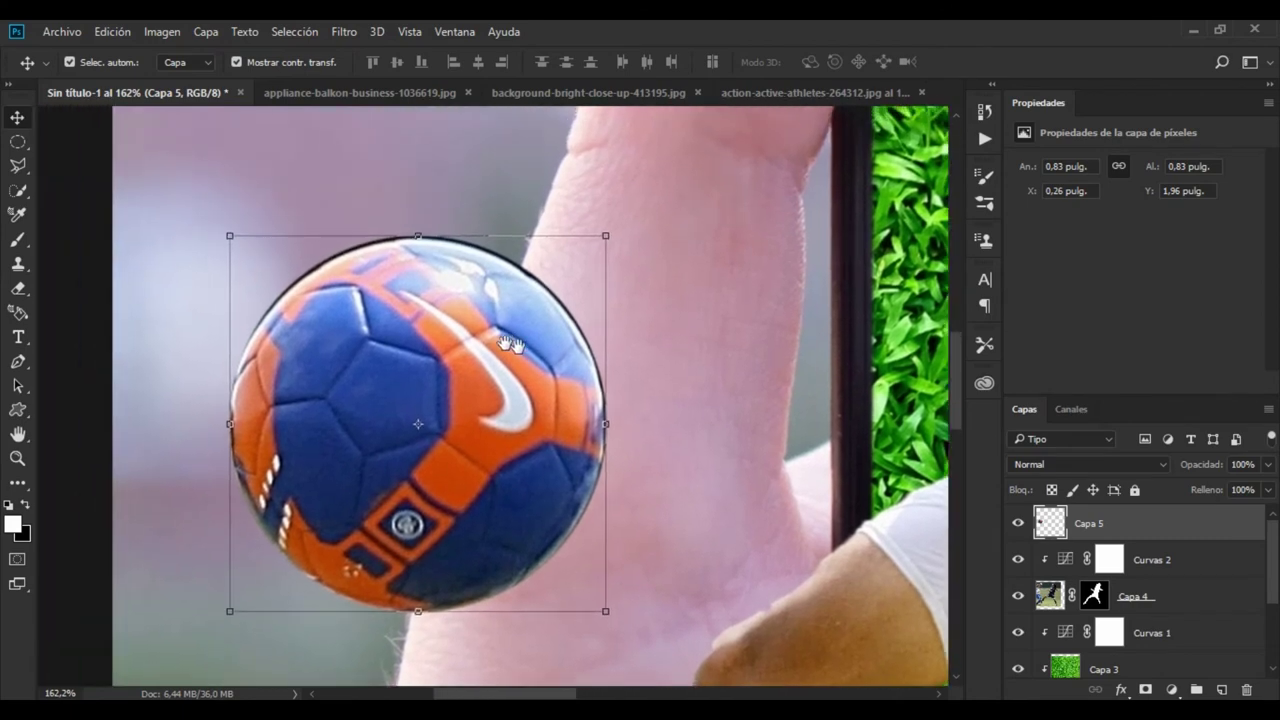
- Set up the Eraser with a 32 px brush at 0% hardness
click(18, 289)
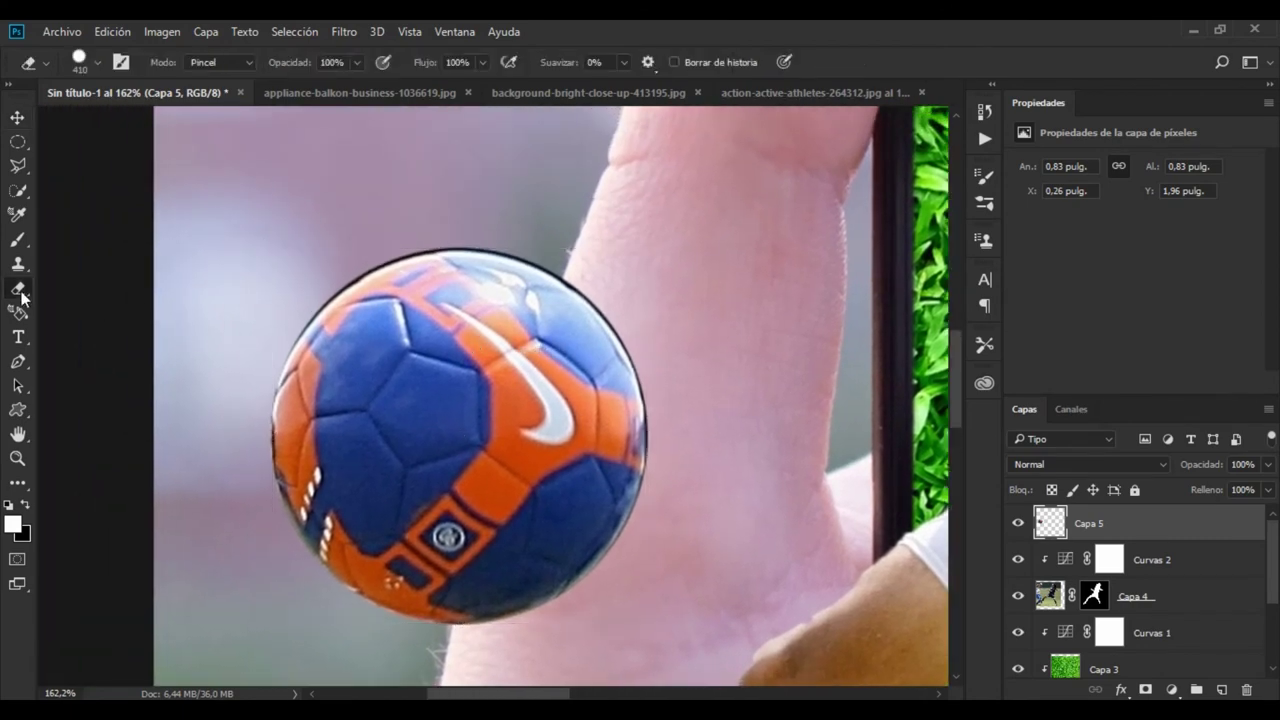
right_click(396, 446)
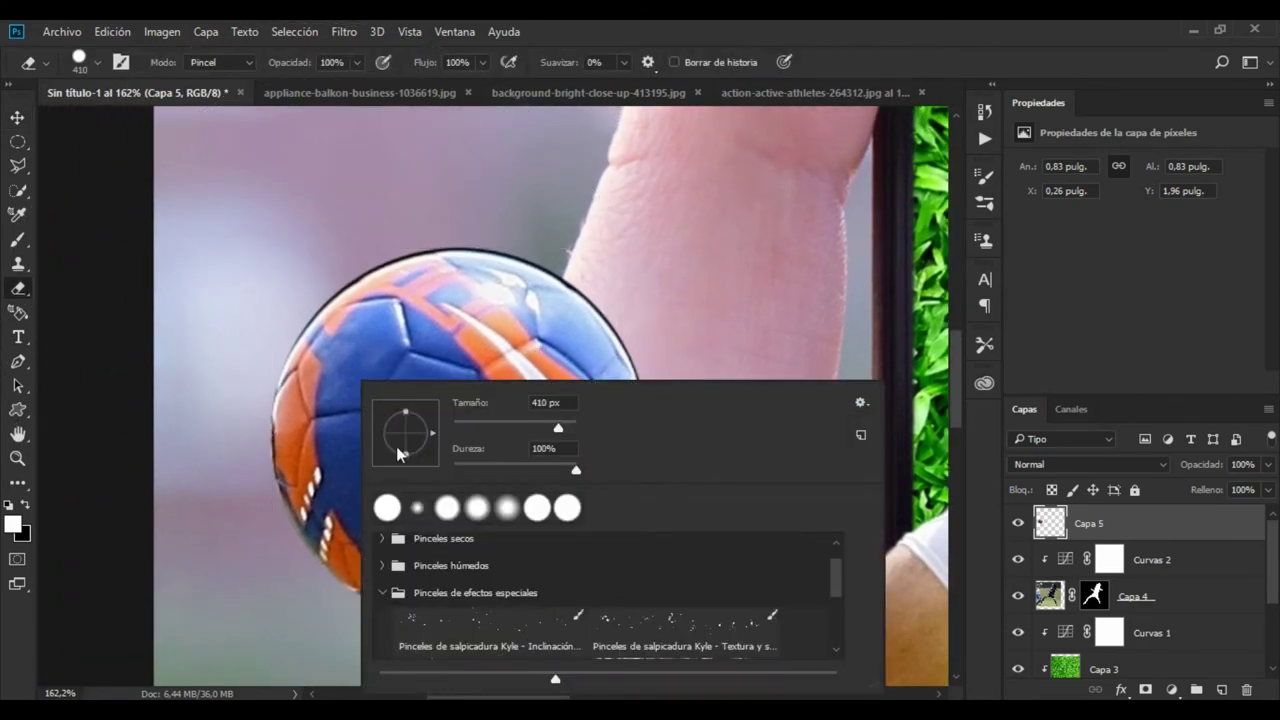
click(472, 428)
click(455, 468)
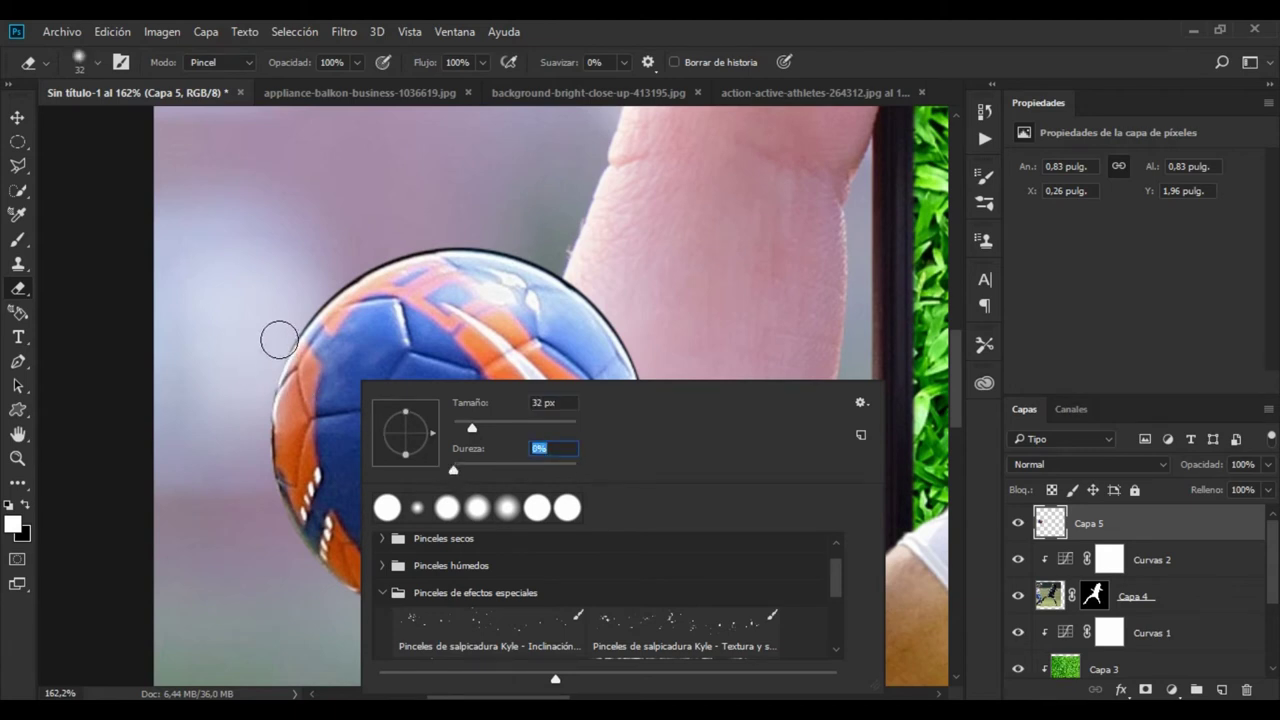
key(Return)
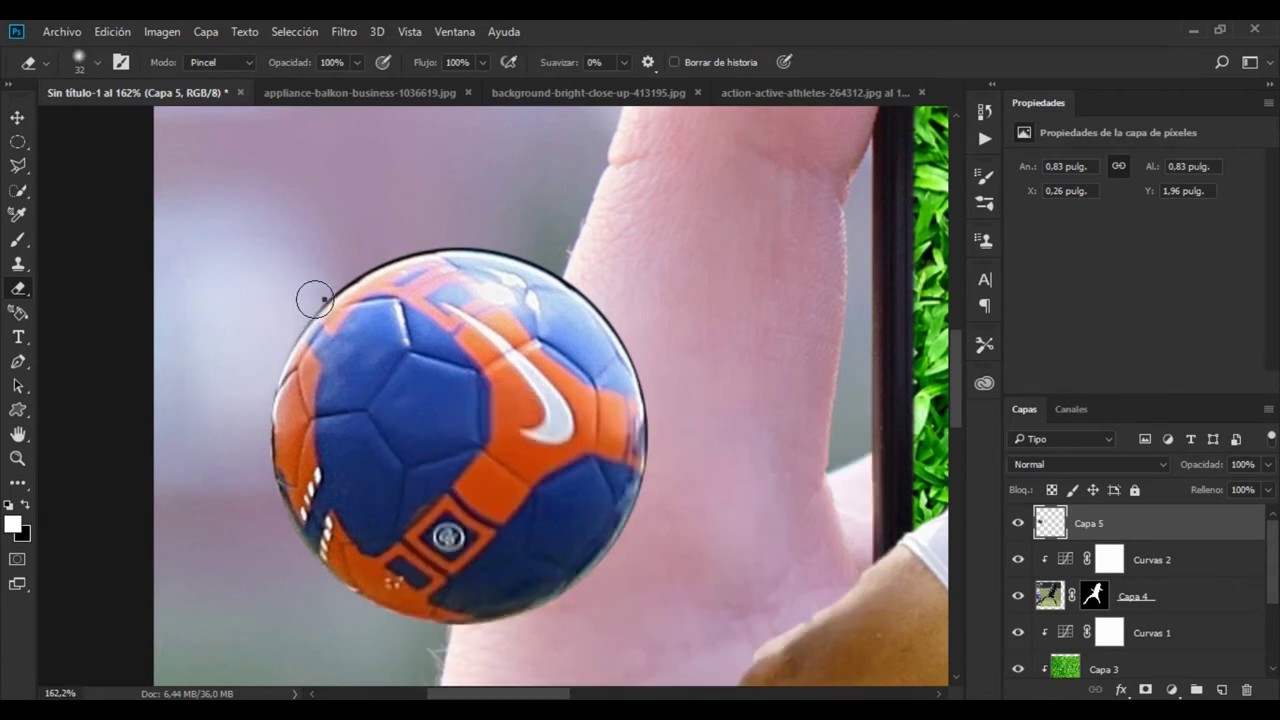
right_click(315, 300)
drag(443, 383, 471, 383)
key(Return)
scroll(306, 300, up, 2)
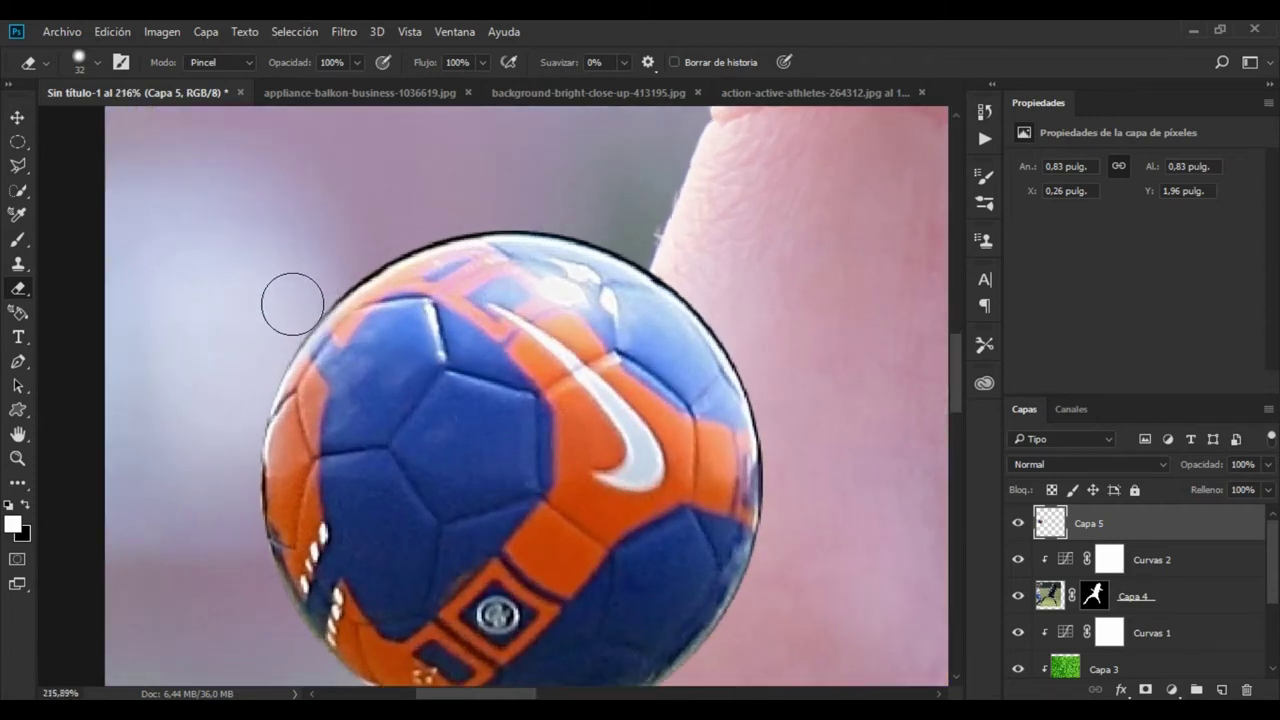
- Erase the leftover dark outline around the ball's upper-left and right edges
mouse_move(292, 303)
mouse_down()
mouse_move(409, 214)
mouse_move(526, 194)
mouse_move(686, 251)
mouse_move(709, 277)
mouse_move(659, 242)
mouse_up()
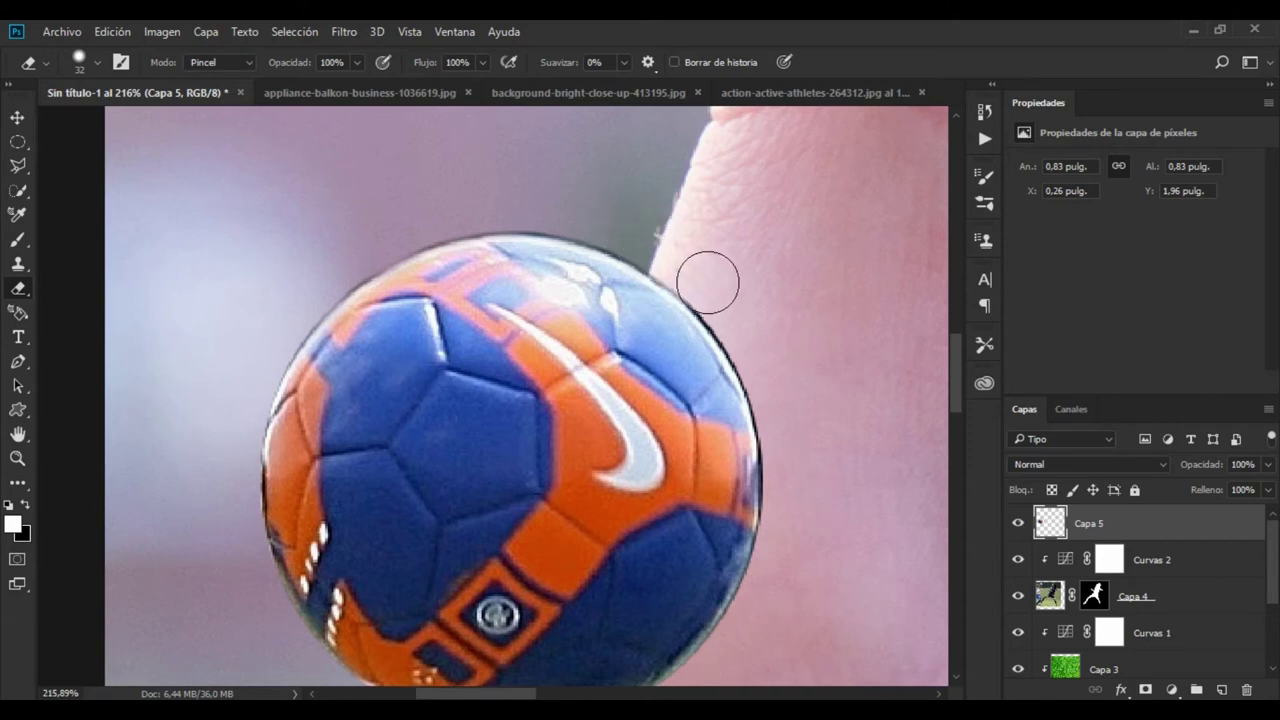
mouse_move(708, 283)
mouse_down()
mouse_move(785, 402)
mouse_move(803, 514)
mouse_move(757, 339)
mouse_move(666, 246)
mouse_move(591, 209)
mouse_move(480, 203)
mouse_move(397, 220)
mouse_move(286, 314)
mouse_move(260, 366)
mouse_up()
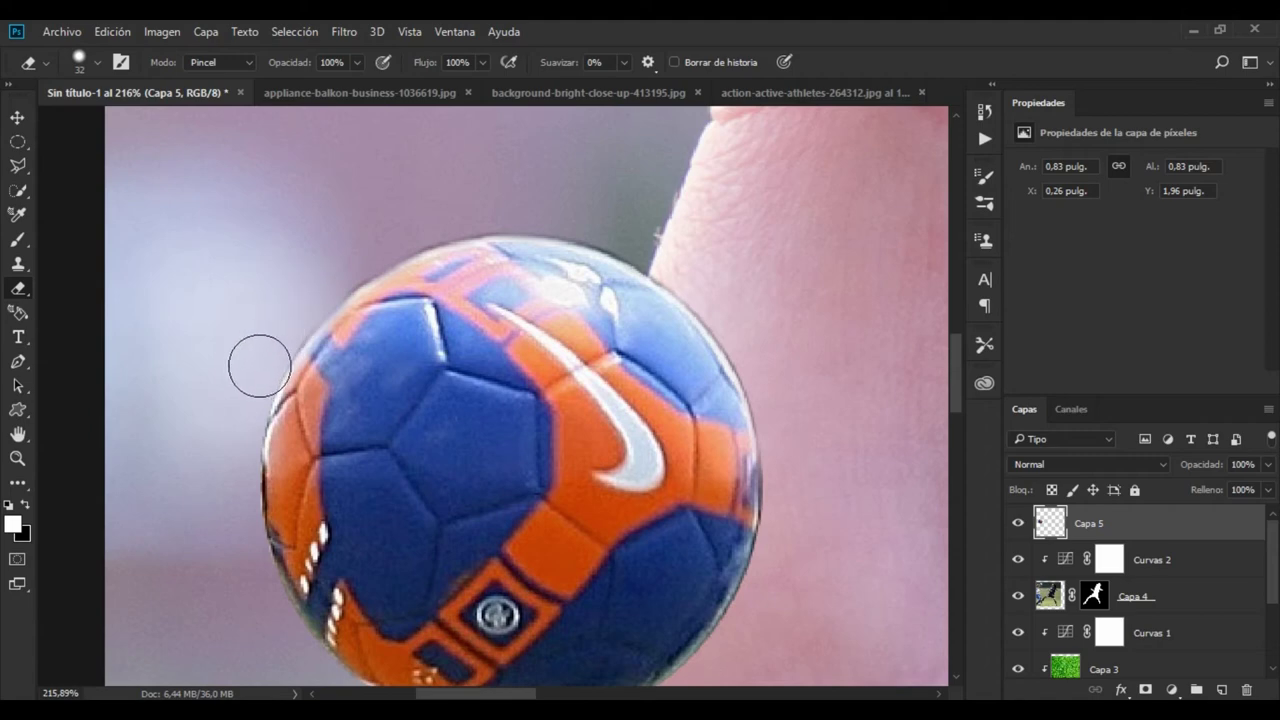
scroll(307, 494, down, 2)
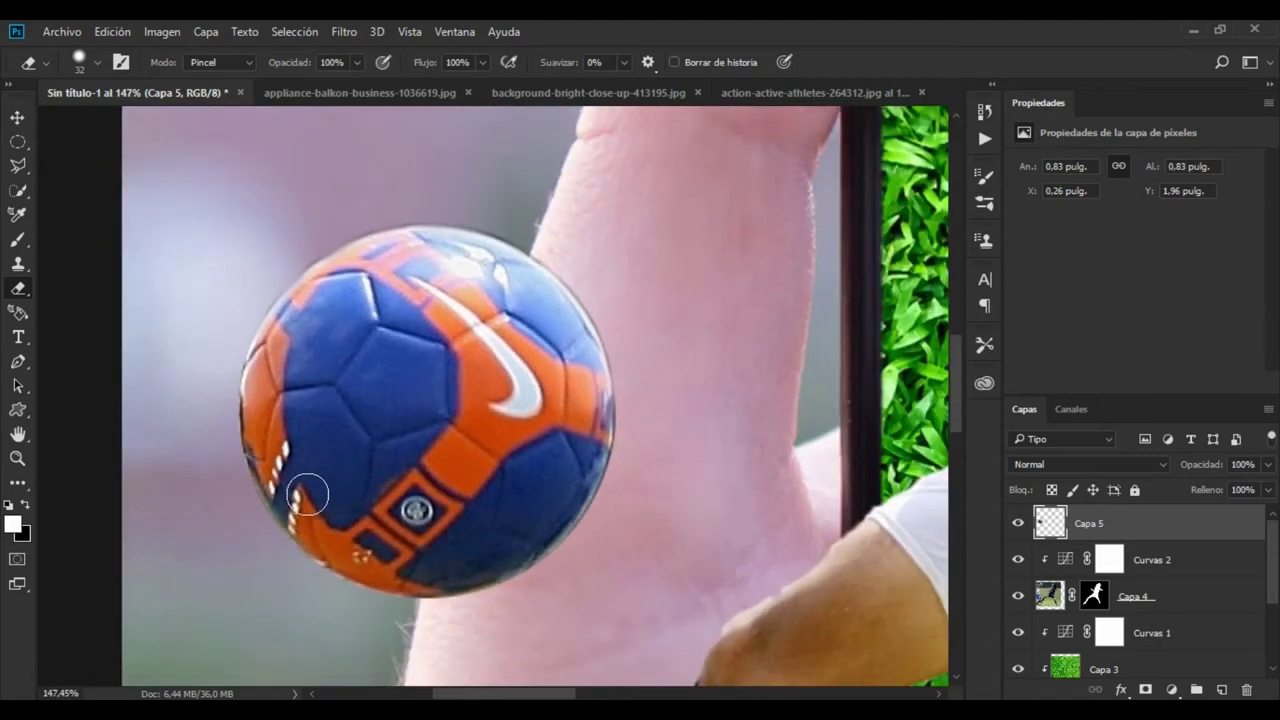
scroll(307, 494, down, 1)
scroll(300, 485, down, 1)
scroll(240, 418, down, 1)
scroll(289, 437, down, 1)
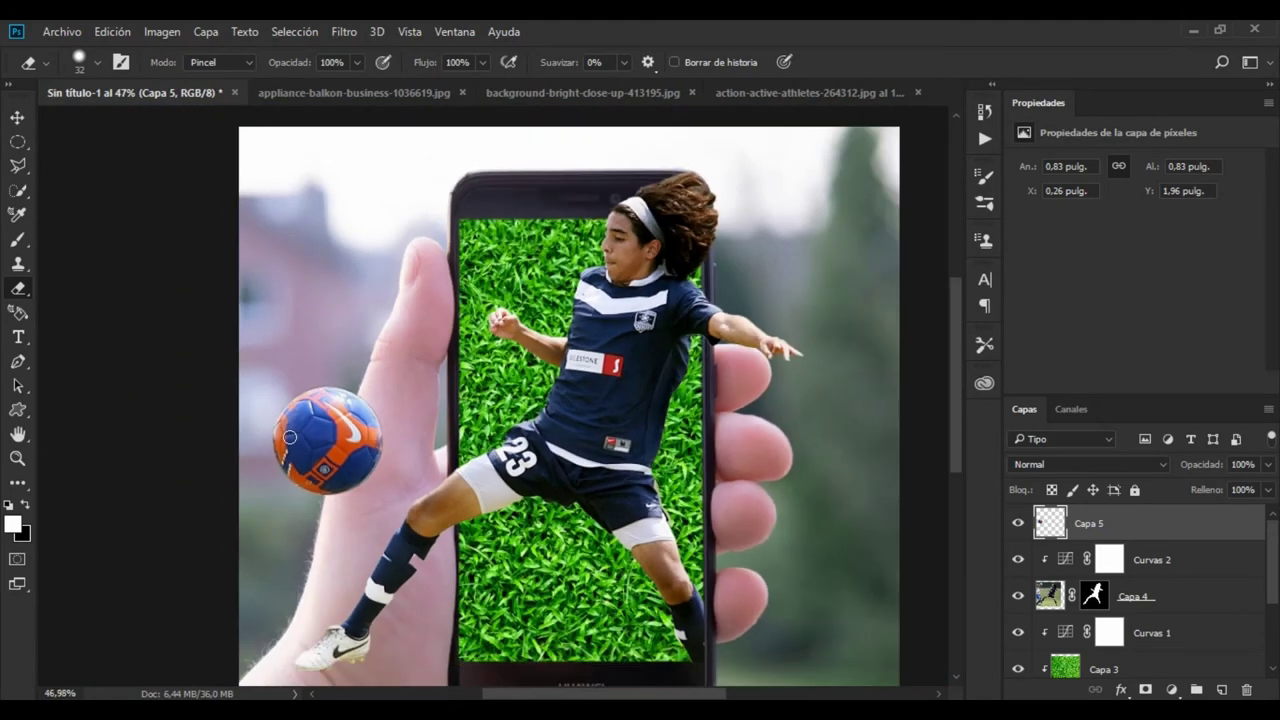
scroll(289, 437, down, 1)
- Move the ball to the player's boot, scale it to about 74% and rotate it about -23°
click(18, 118)
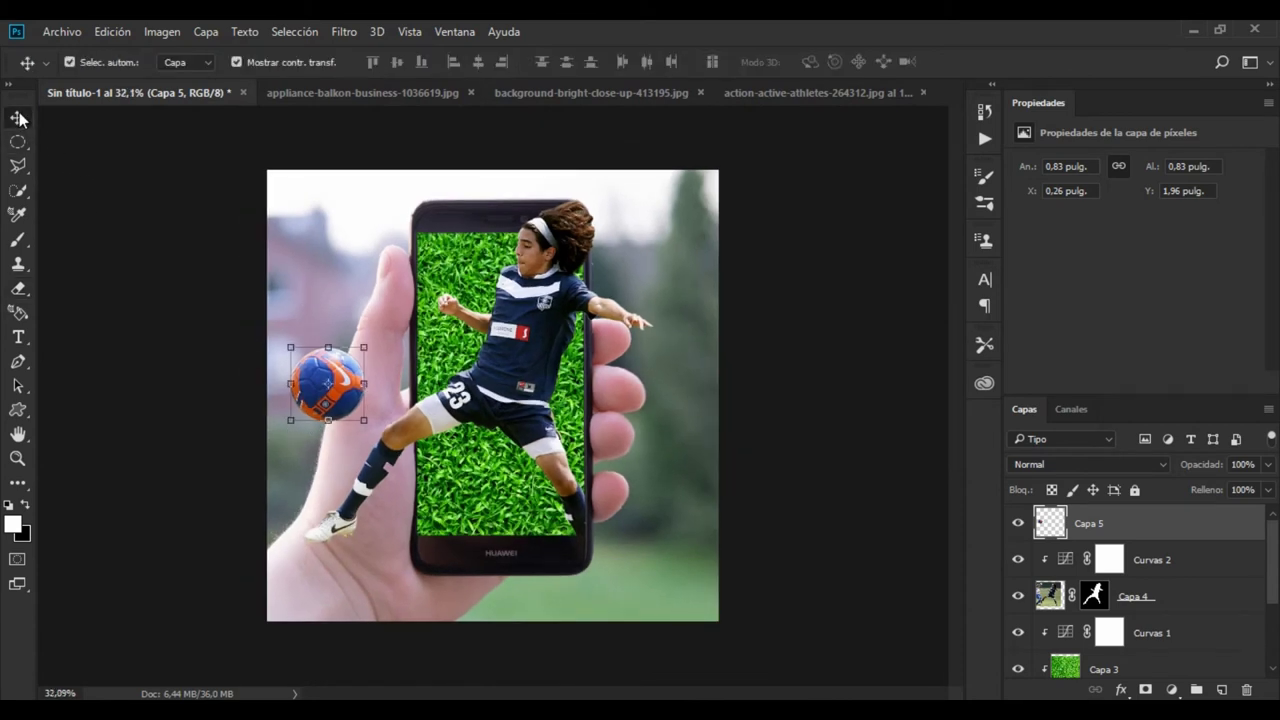
drag(313, 361, 308, 429)
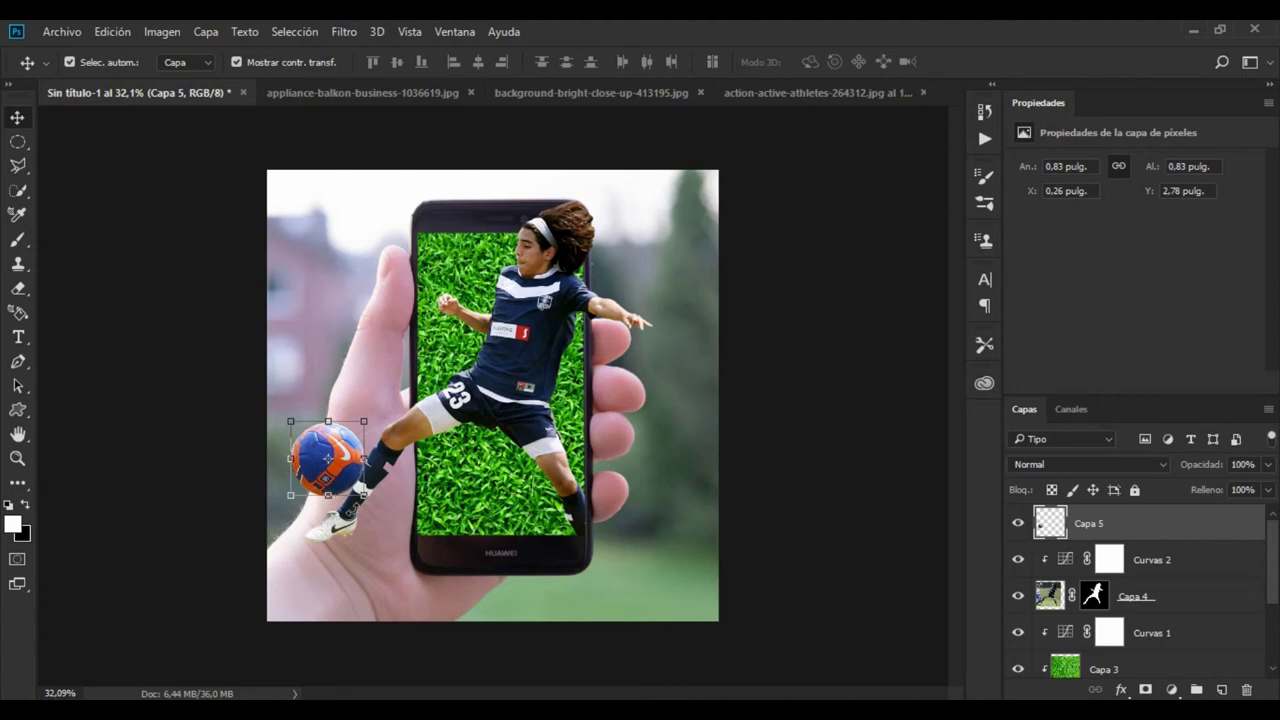
mouse_move(366, 497)
mouse_down()
mouse_move(343, 473)
mouse_move(322, 499)
mouse_up()
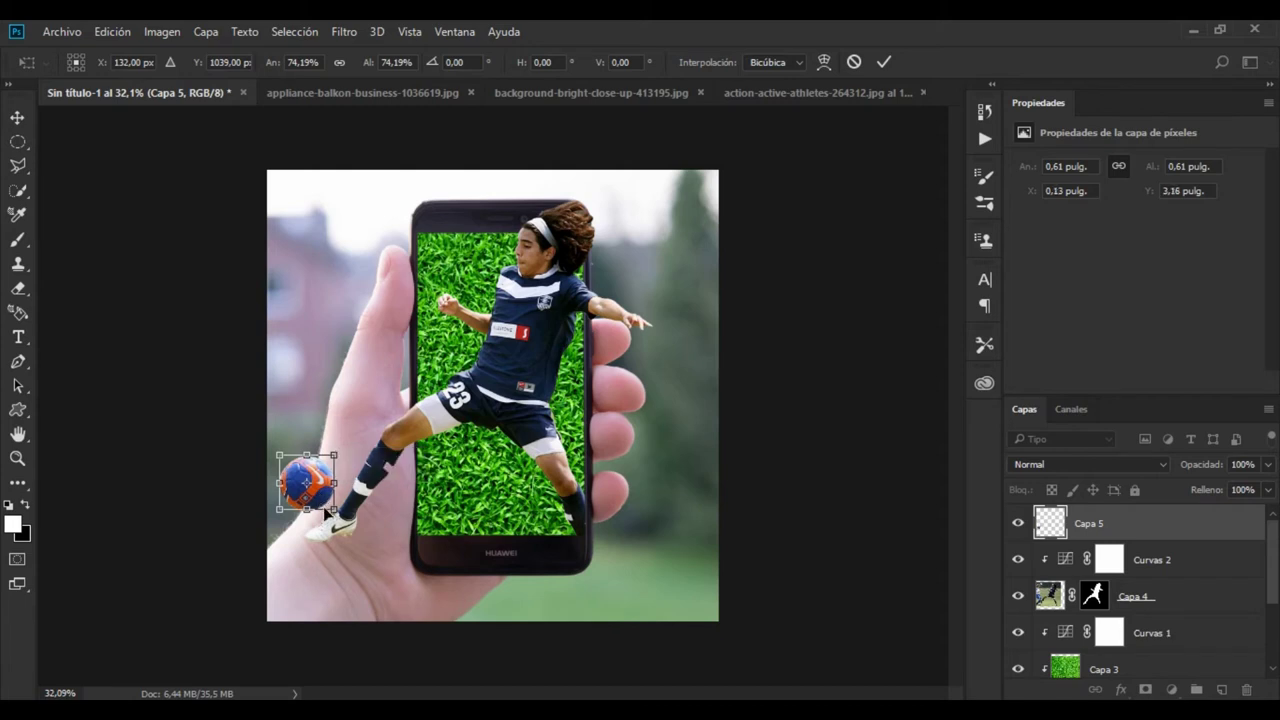
drag(344, 520, 318, 510)
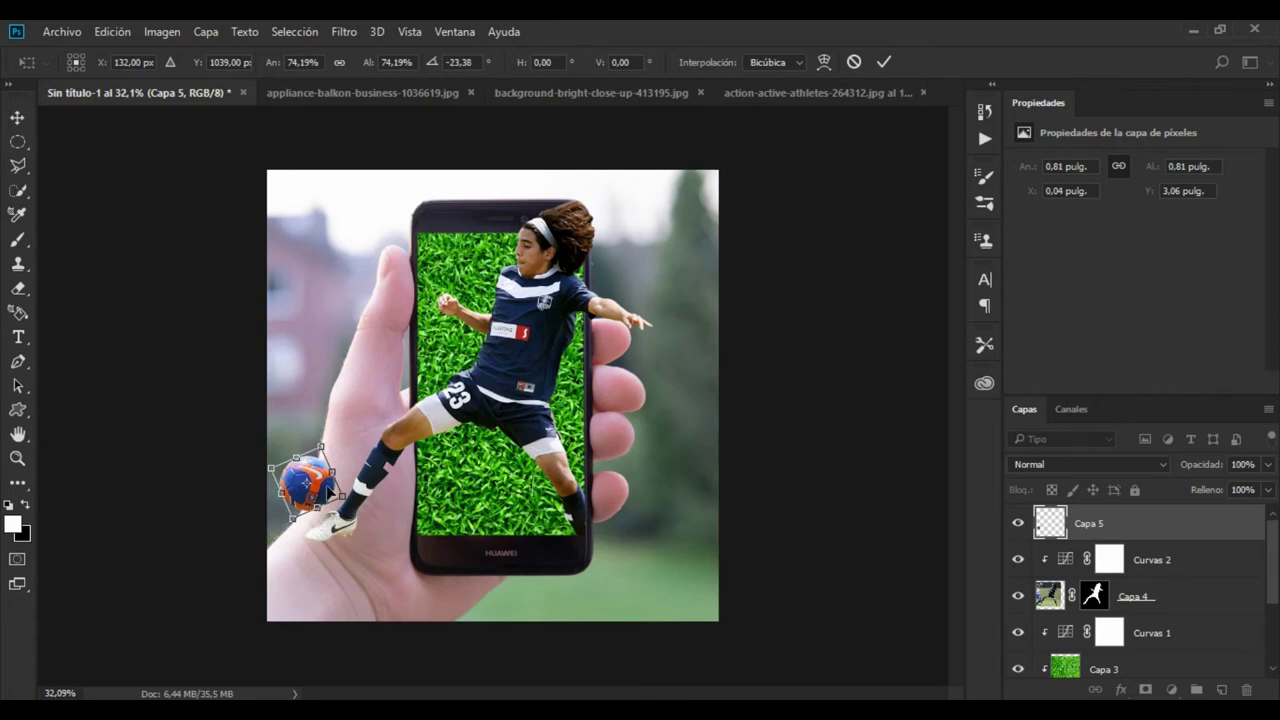
drag(331, 492, 327, 497)
click(884, 62)
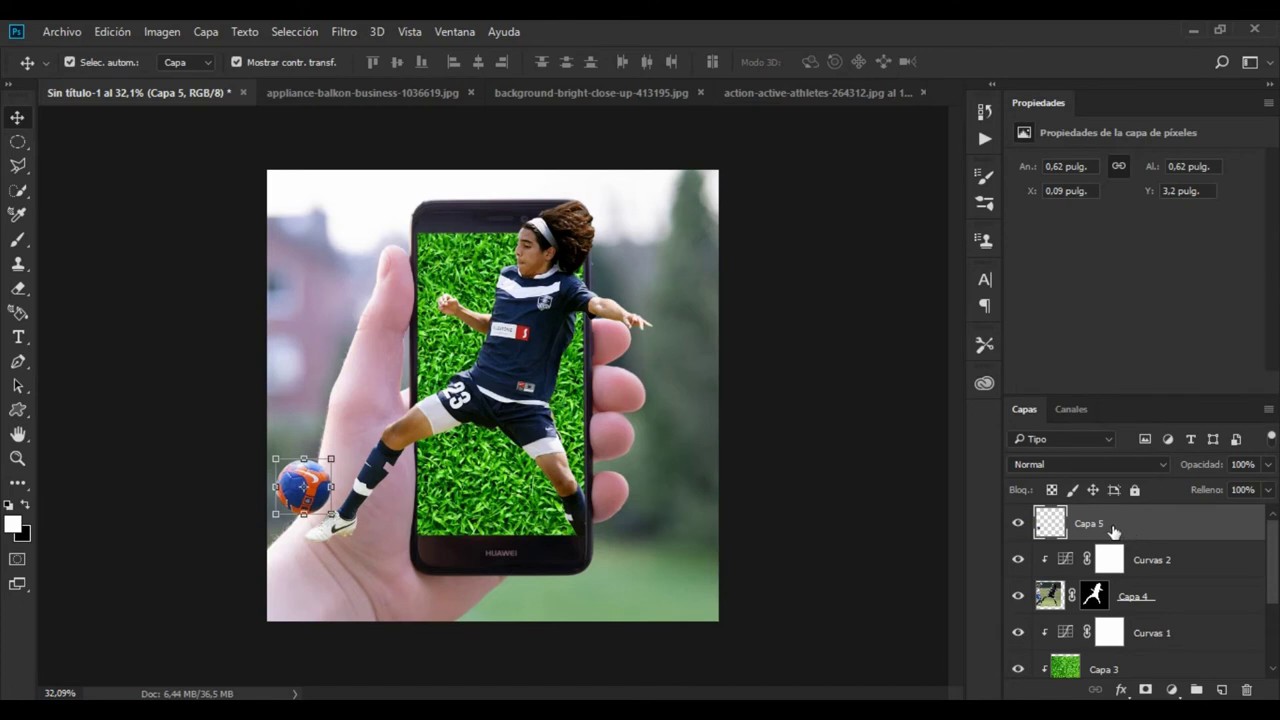
- Add a new empty layer above the ball and name it shadows
click(1222, 690)
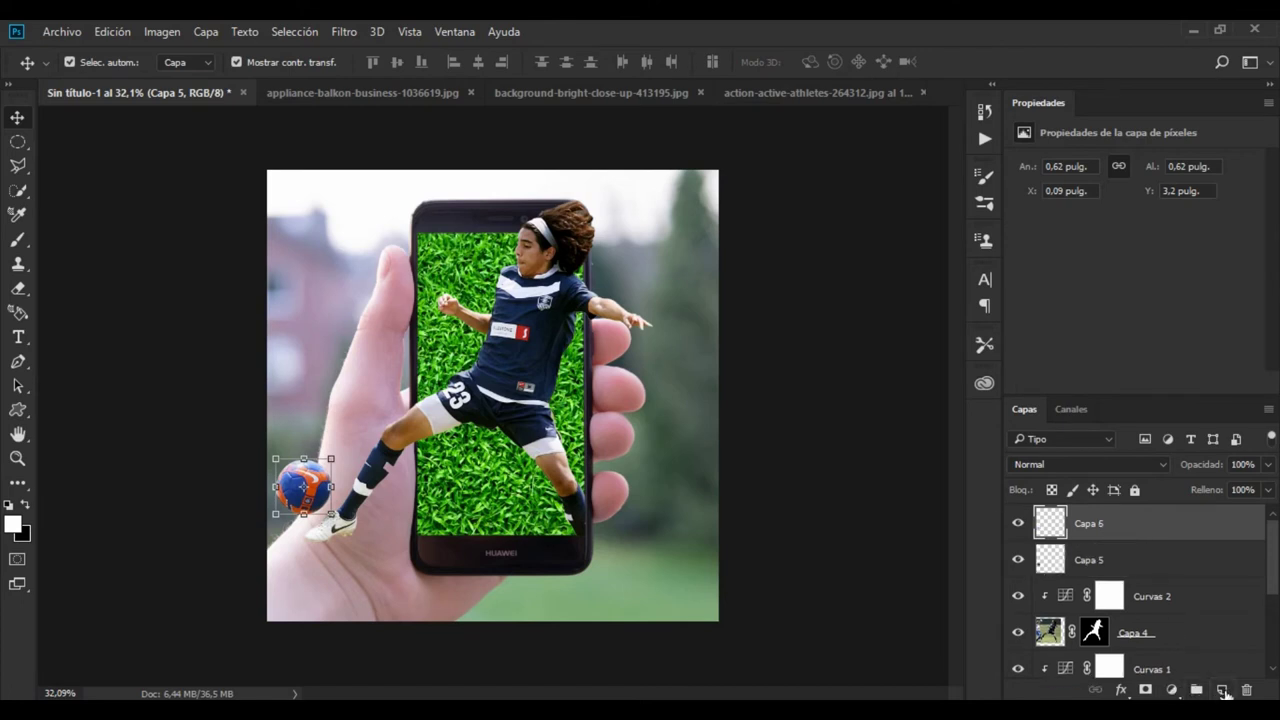
double_click(1089, 524)
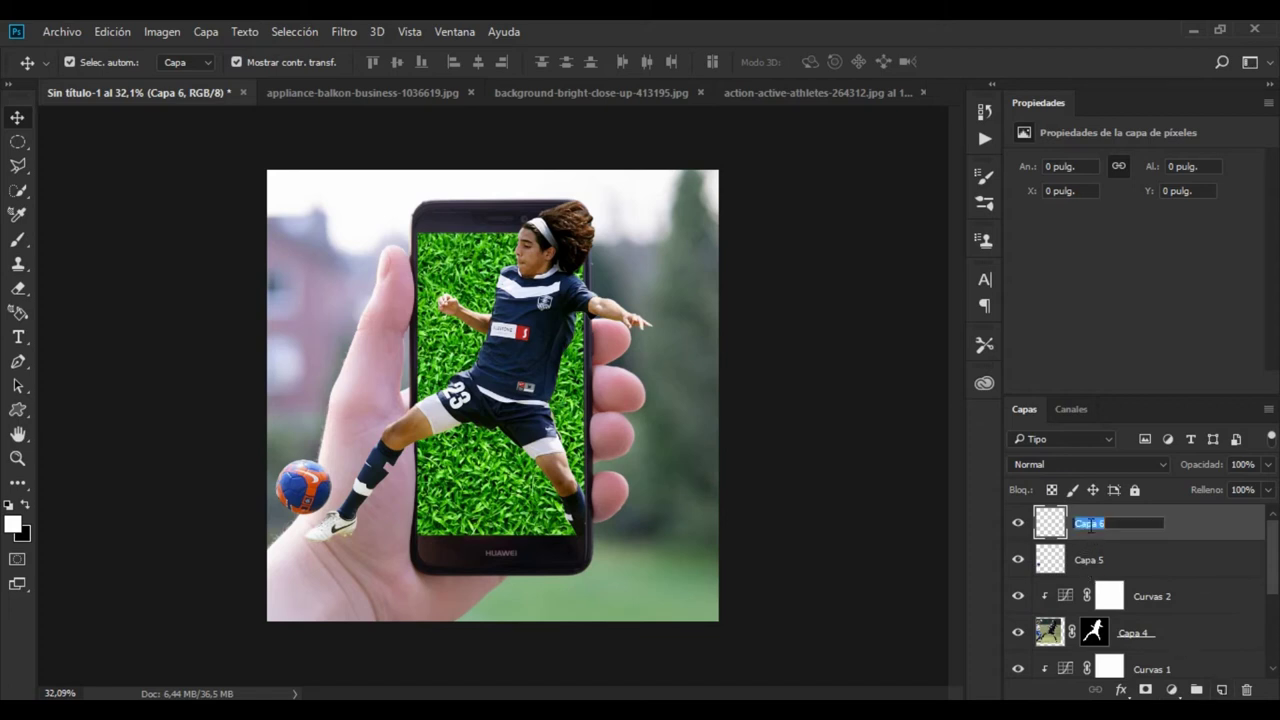
text(shadows)
key(Return)
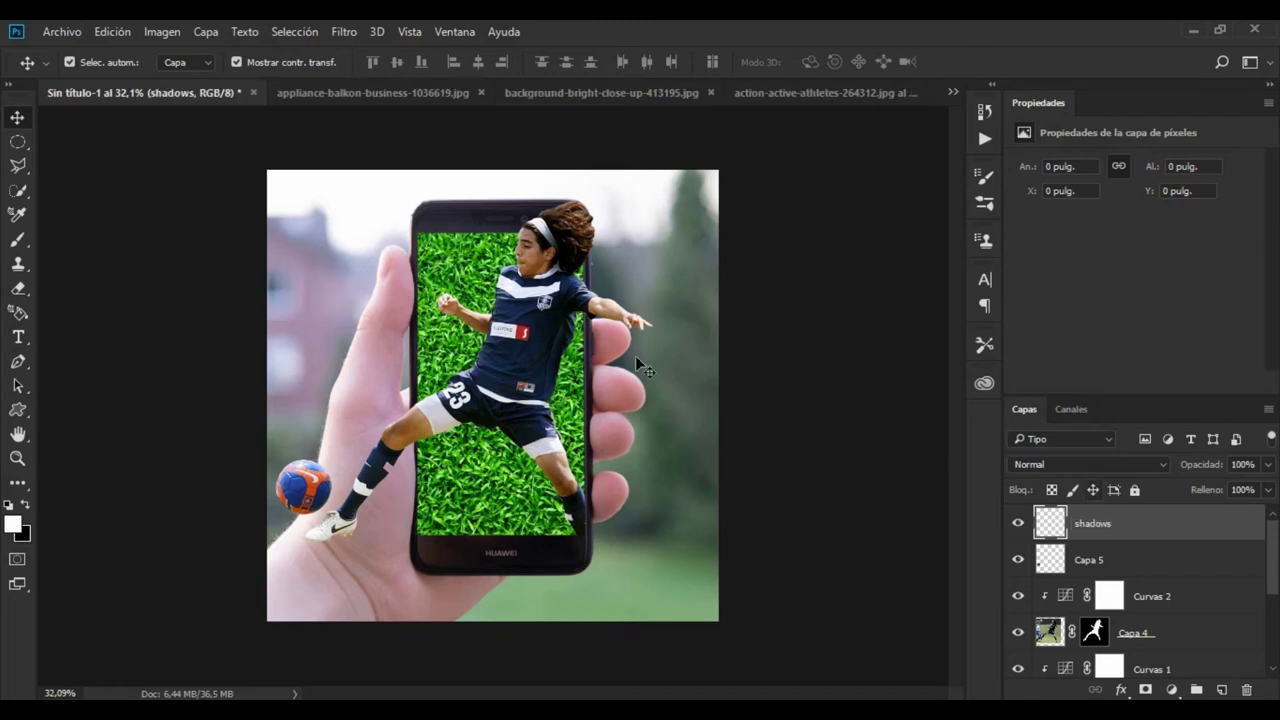
- Pick a black Brush with a soft 32 px, 0%-hardness tip, zoomed in on the ball and shoe
click(17, 240)
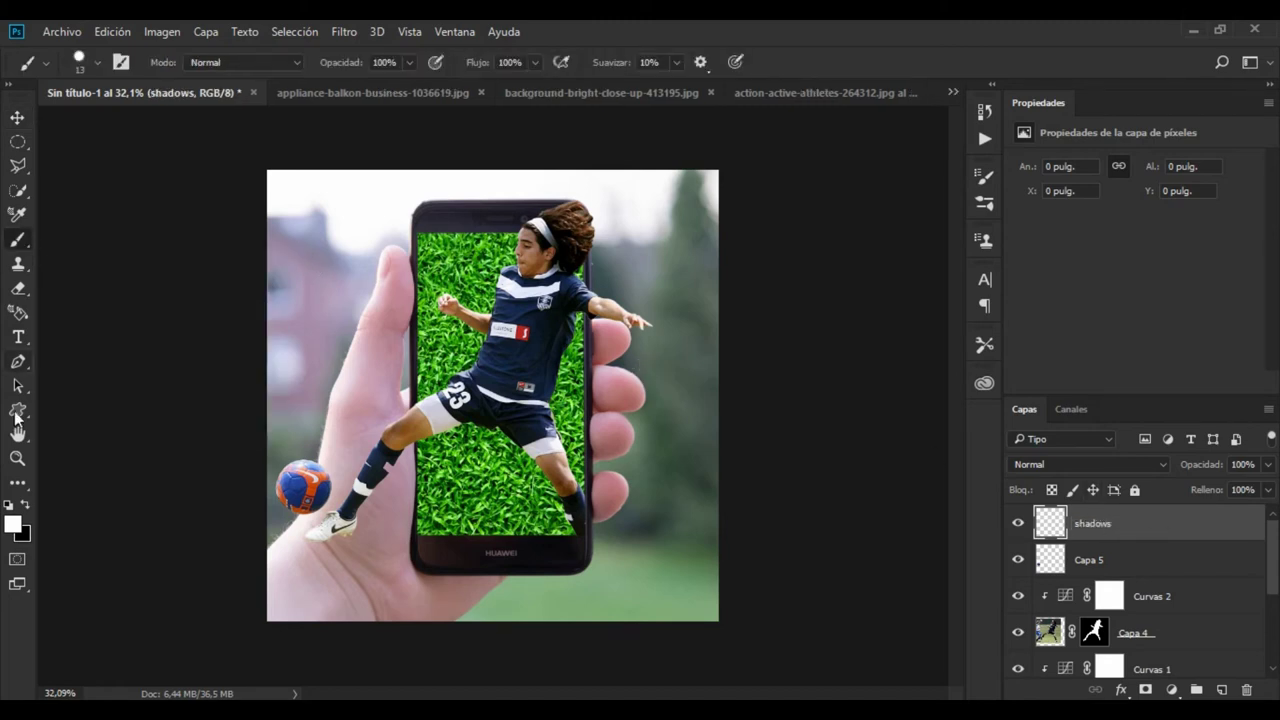
key(x)
scroll(301, 523, up, 2)
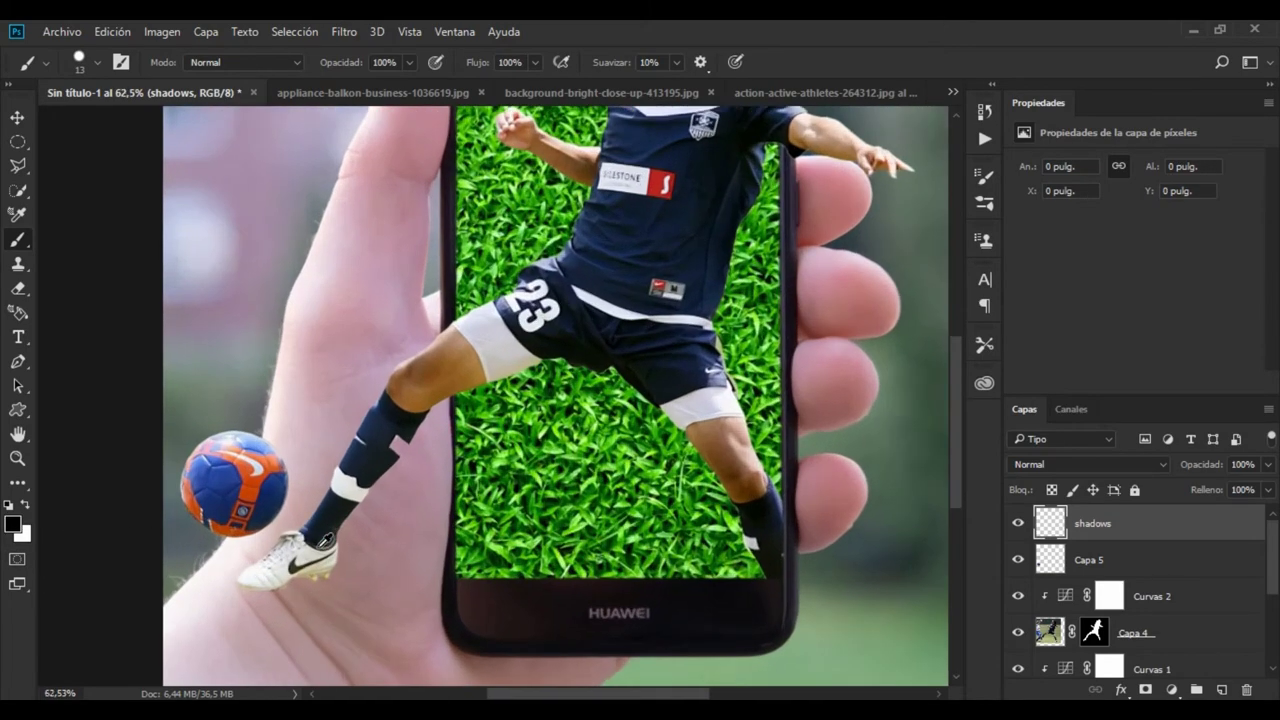
scroll(301, 523, up, 3)
key(alt+space)
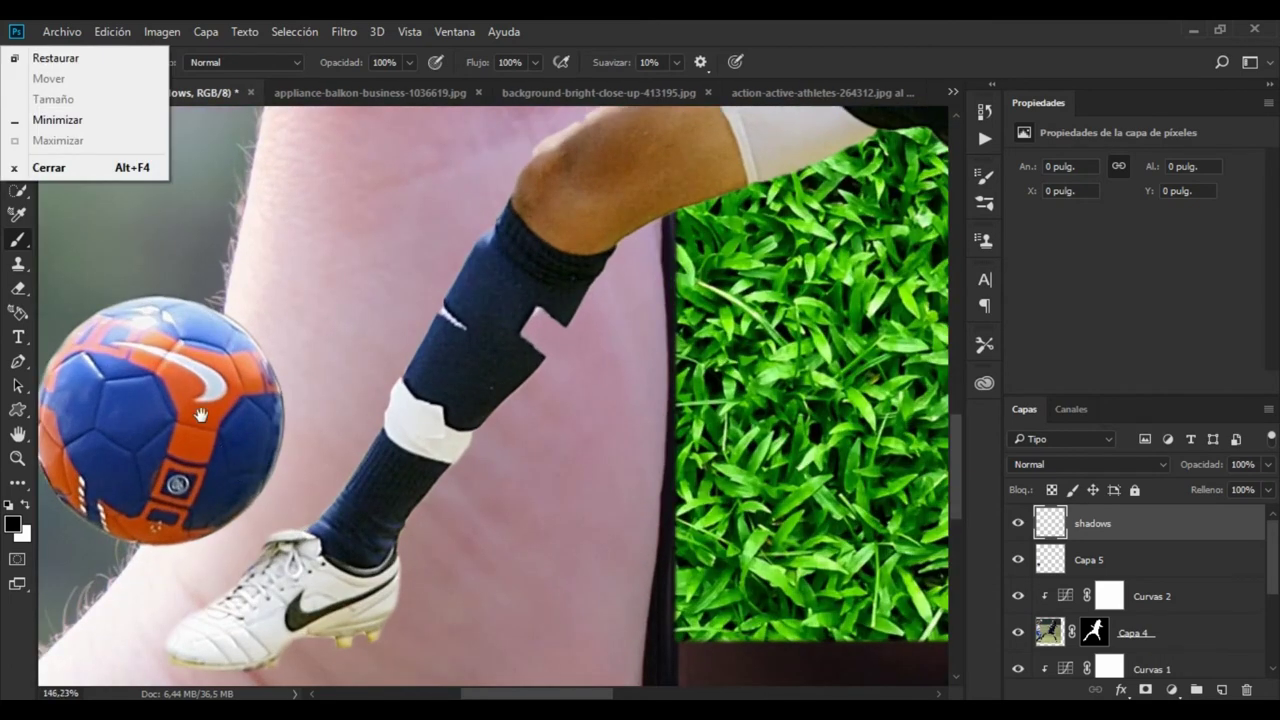
key(Escape)
drag(90, 507, 291, 467)
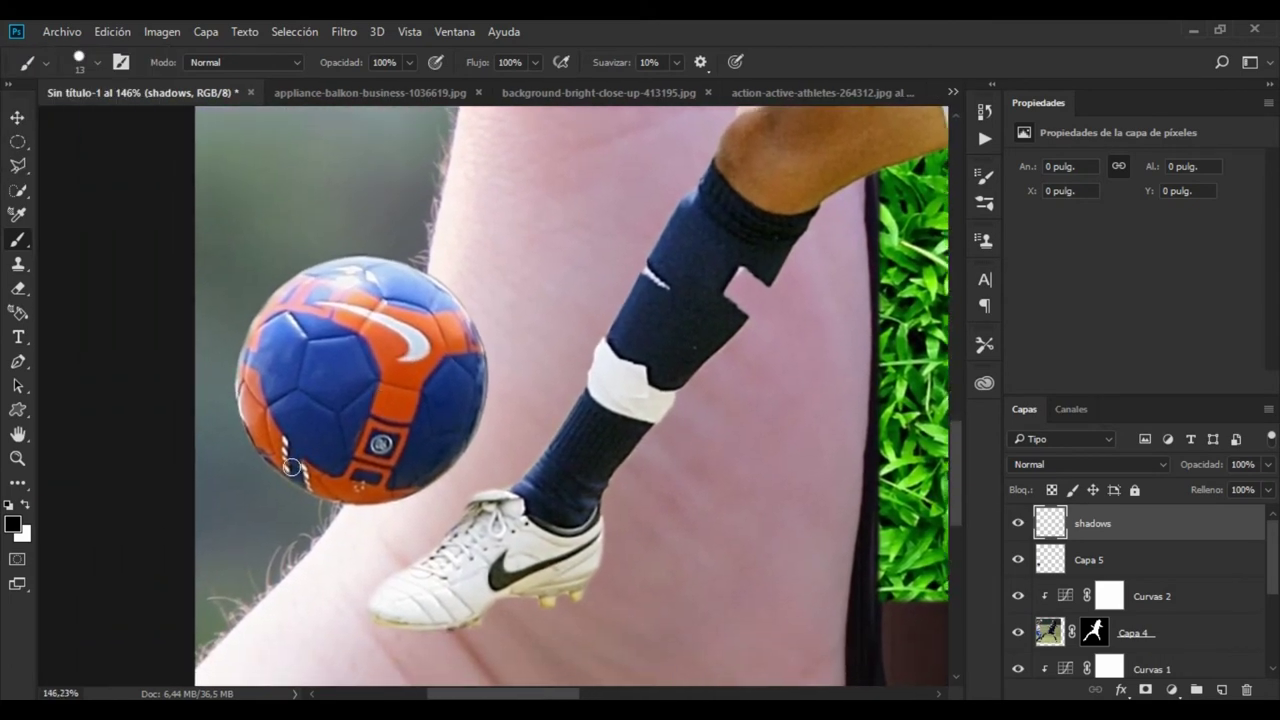
scroll(396, 484, down, 1)
scroll(393, 487, down, 3)
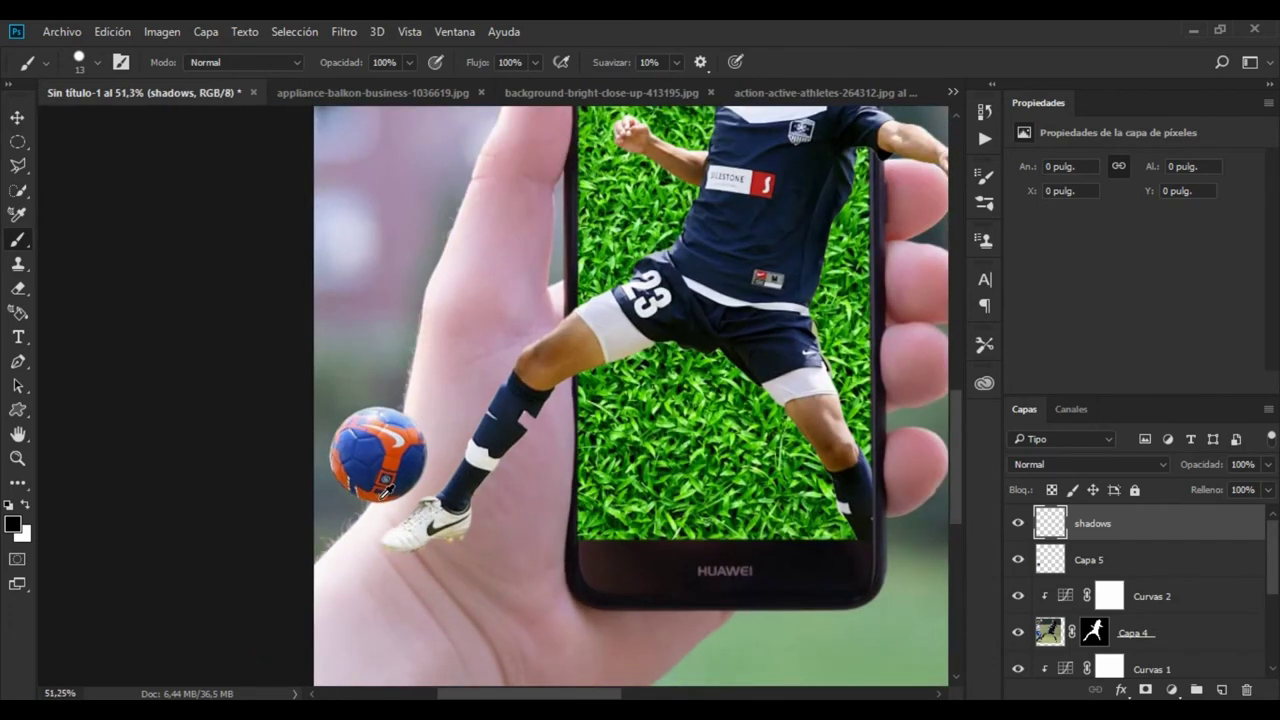
scroll(385, 485, up, 3)
scroll(378, 482, up, 2)
scroll(378, 484, up, 2)
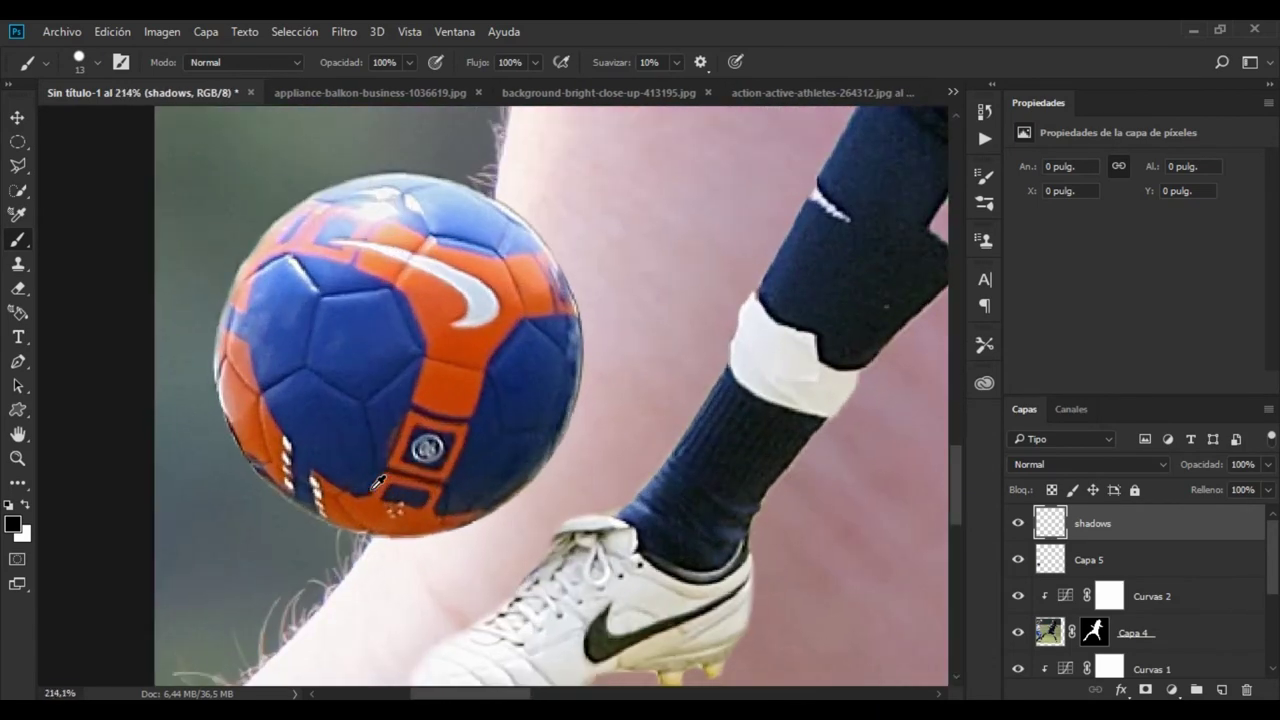
scroll(389, 468, down, 2)
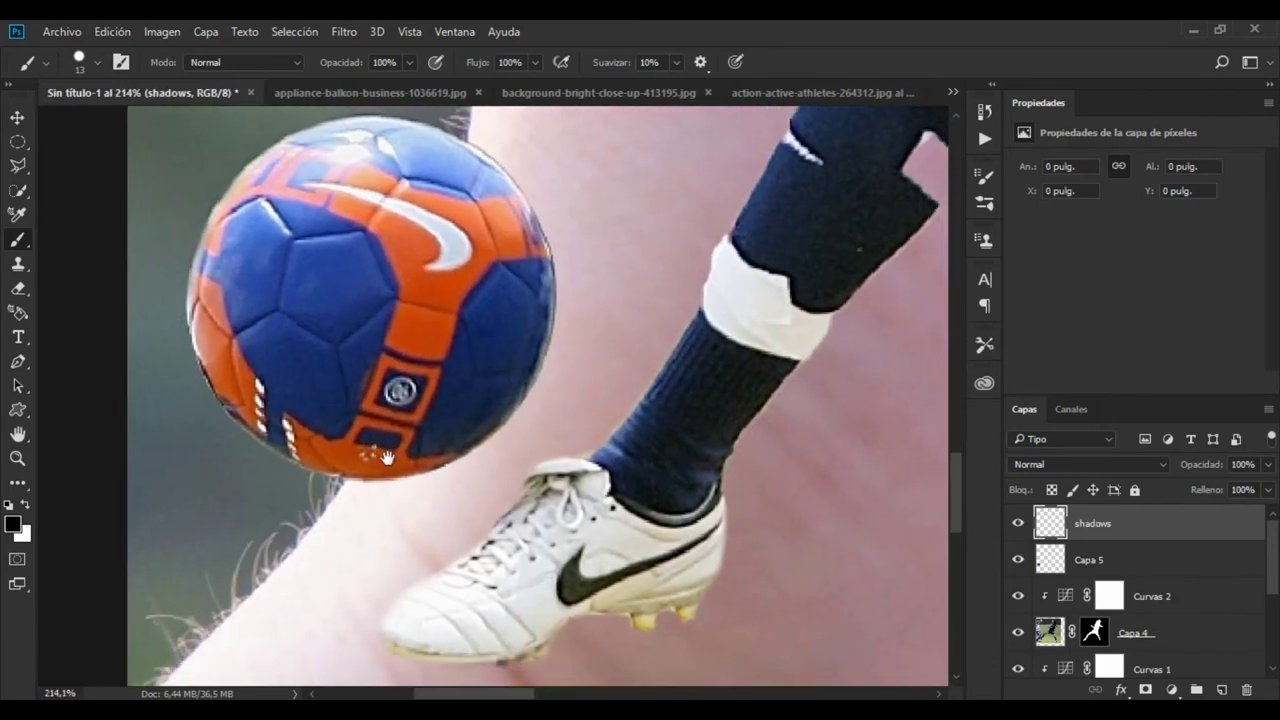
right_click(373, 473)
drag(484, 437, 491, 437)
click(485, 476)
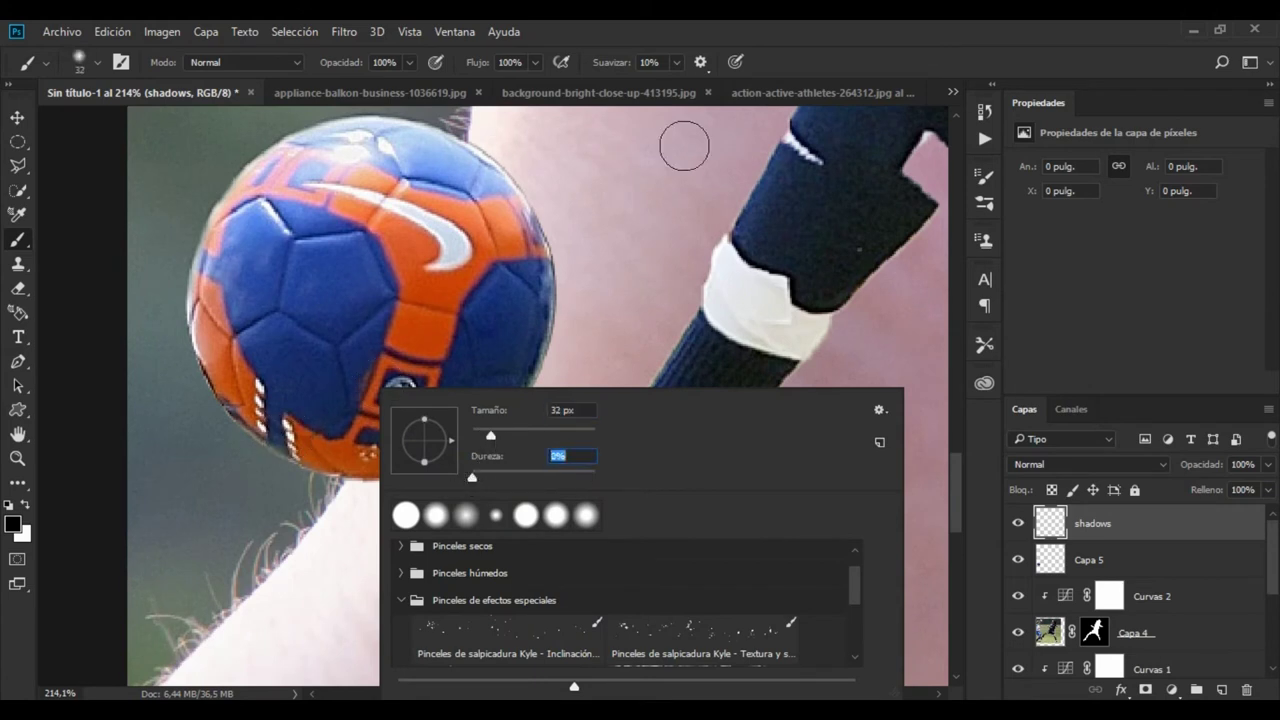
click(754, 40)
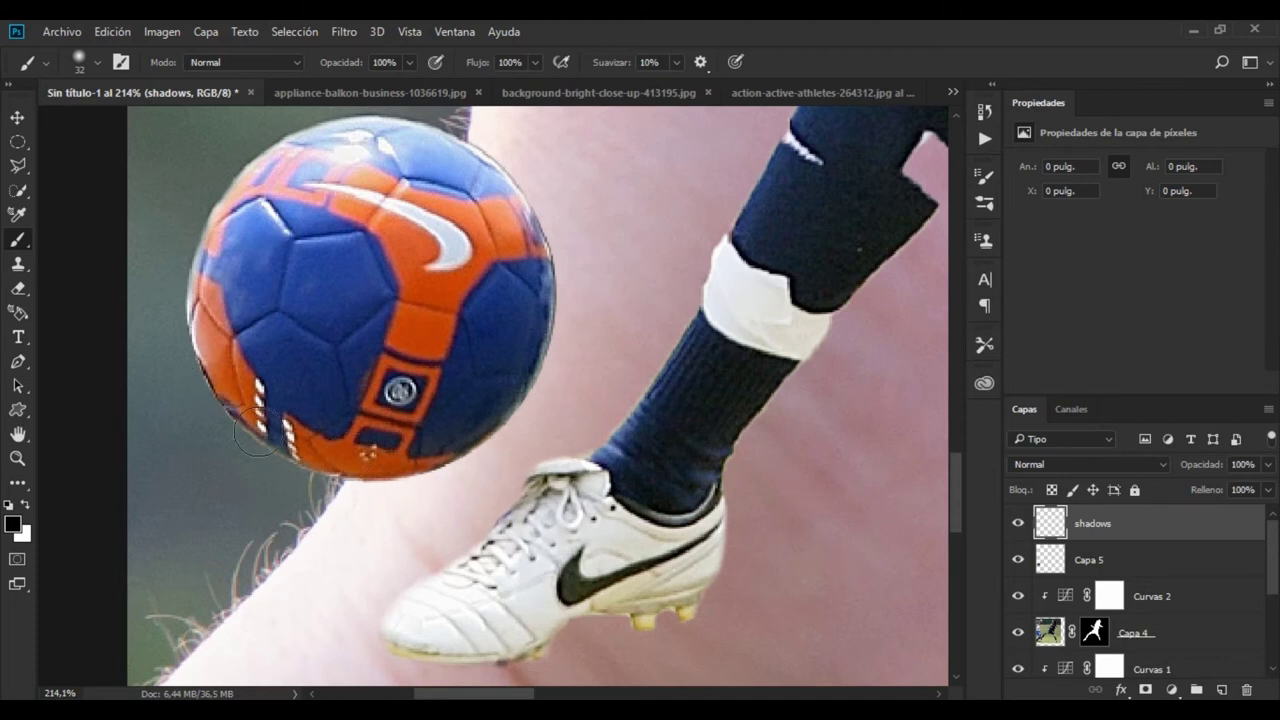
- Test a shadow dab on the ball's lower-left edge, undo it, and select the ball layer
drag(255, 412, 237, 397)
click(237, 390)
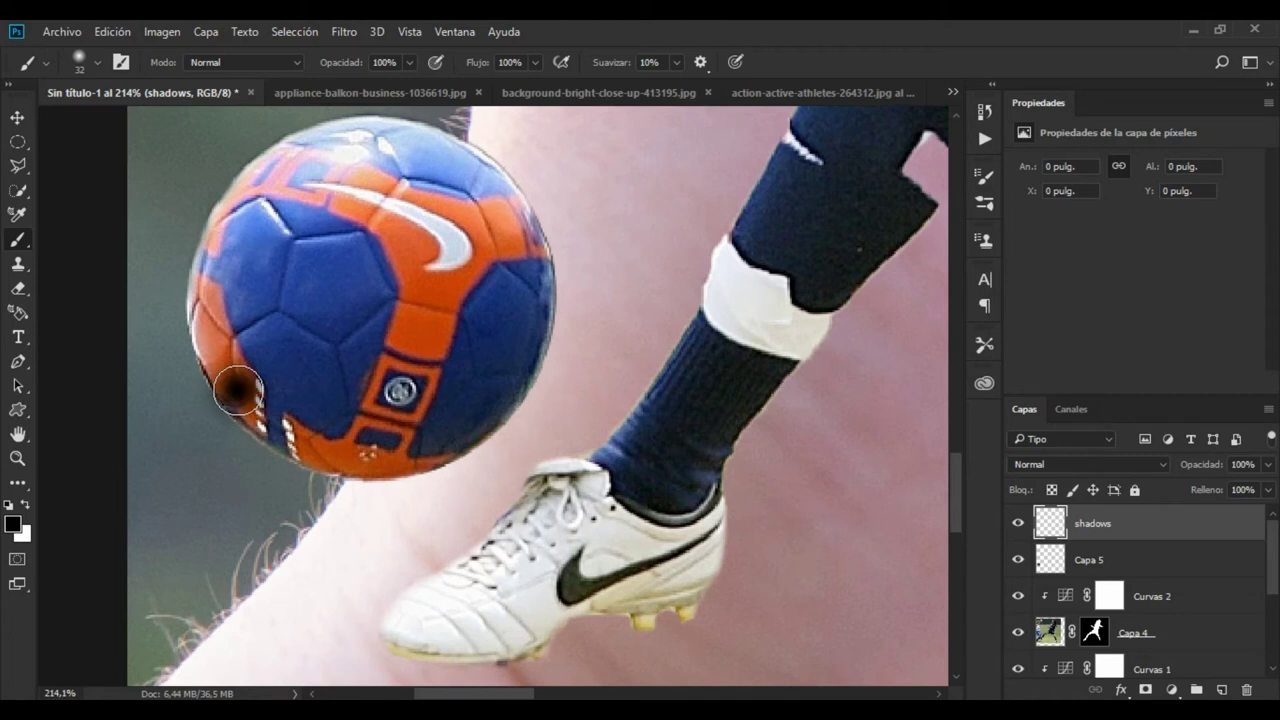
key(ctrl+z)
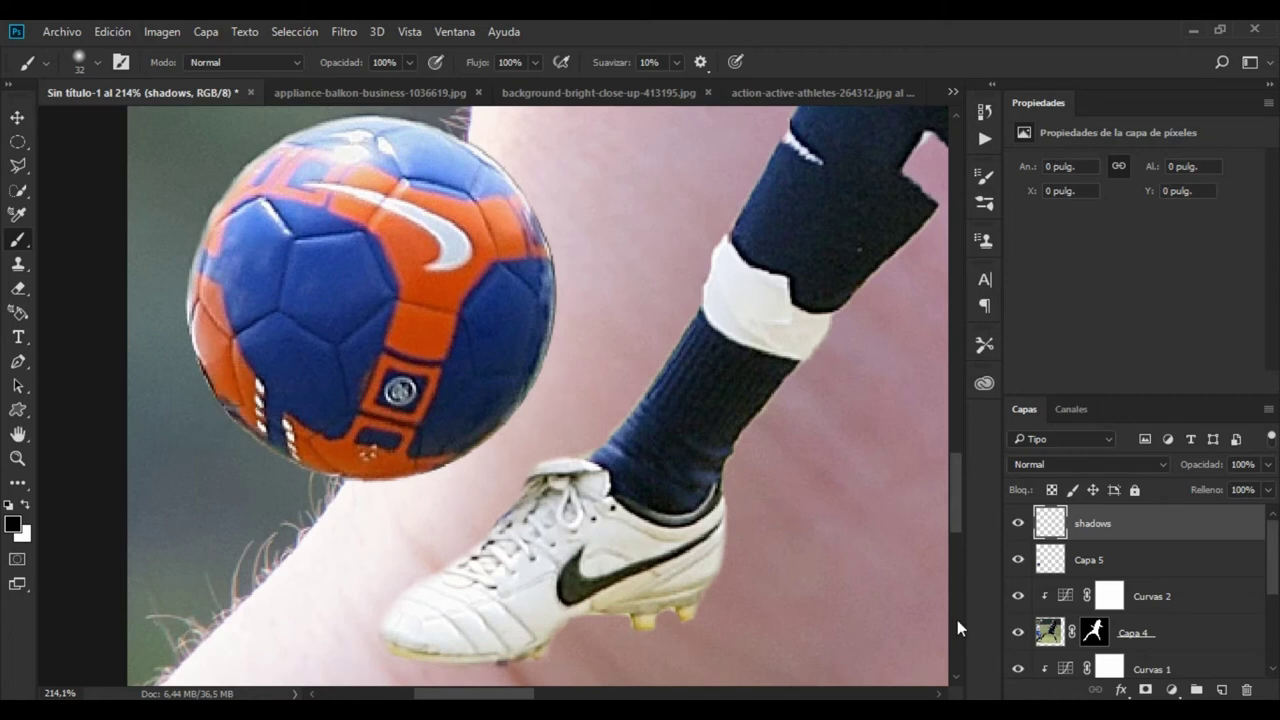
click(1055, 568)
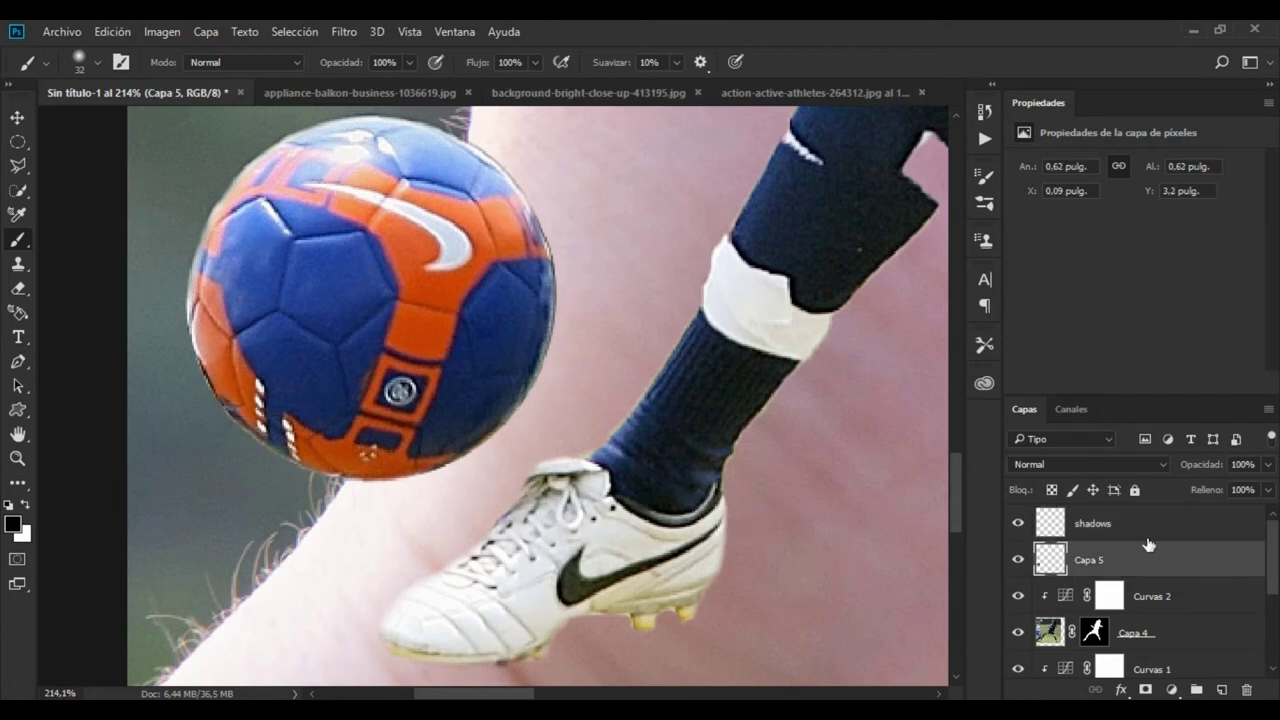
- Load the ball's outline as a selection and enlarge the soft brush to 54 px
click(221, 405)
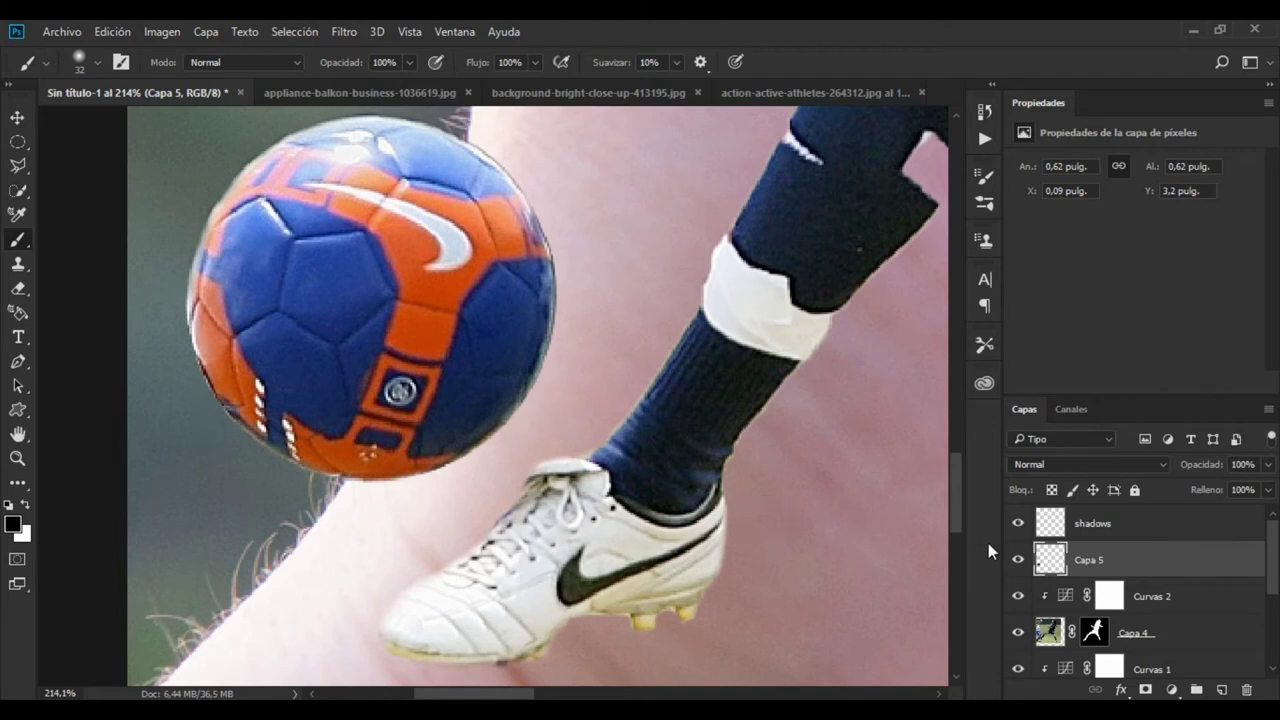
ctrl+click(1045, 566)
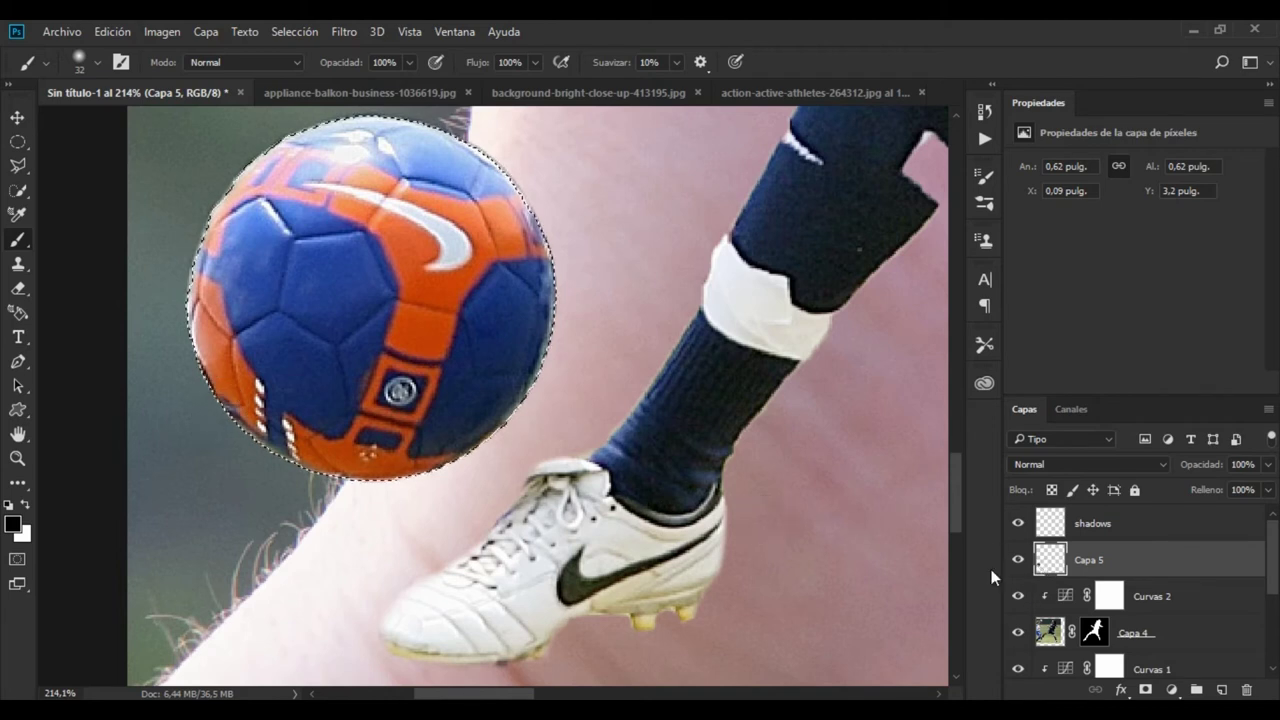
right_click(208, 357)
drag(314, 397, 341, 398)
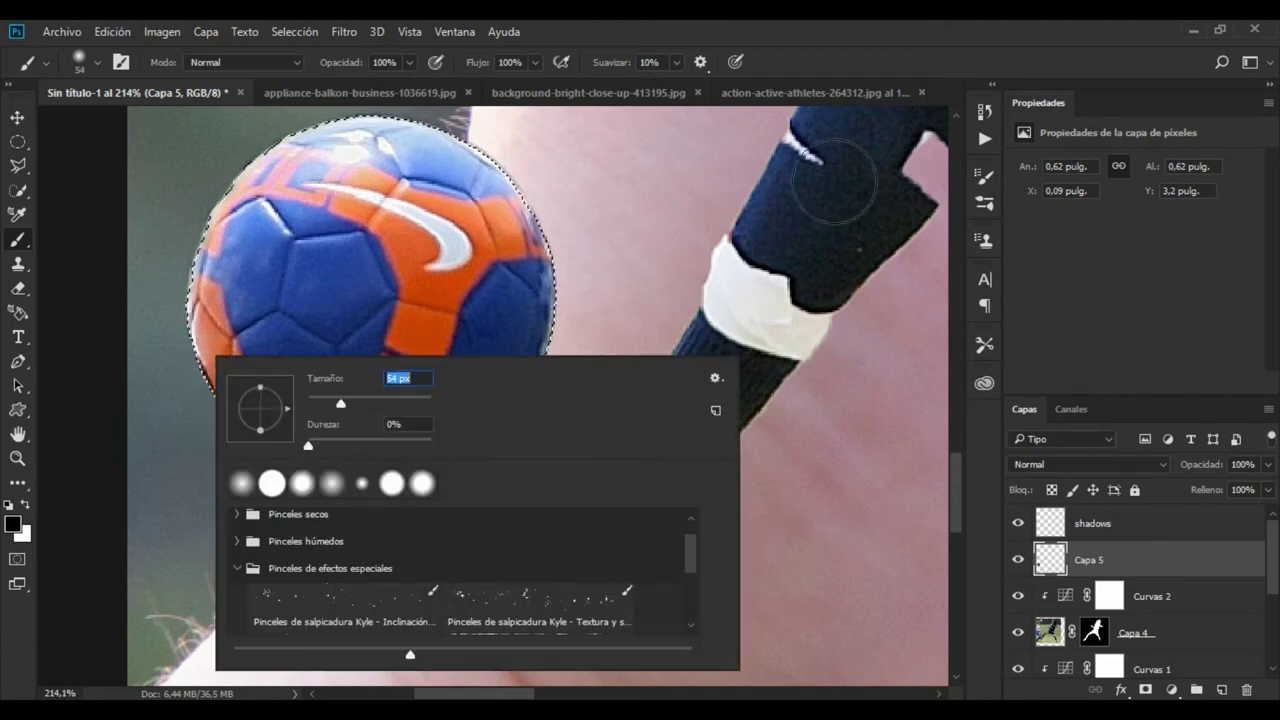
click(852, 54)
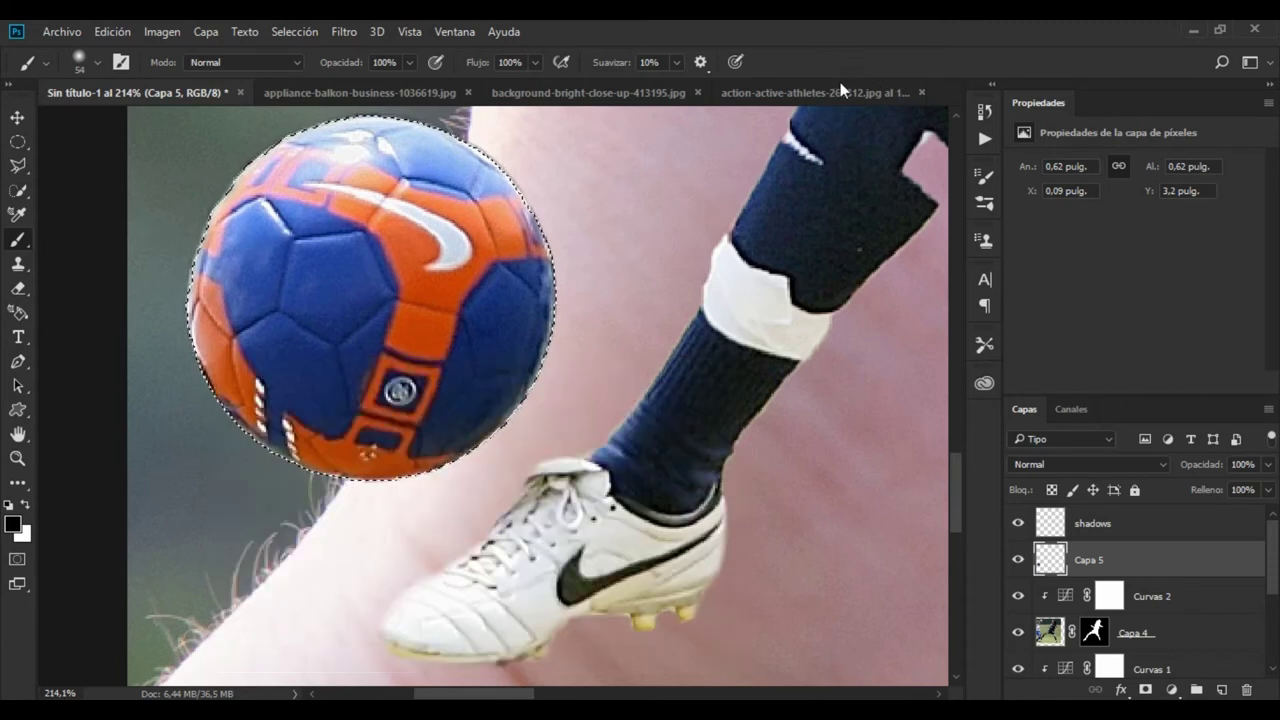
- Paint a black shadow on the ball's lower-left side on the shadows layer, fading it to 28% opacity
click(1062, 527)
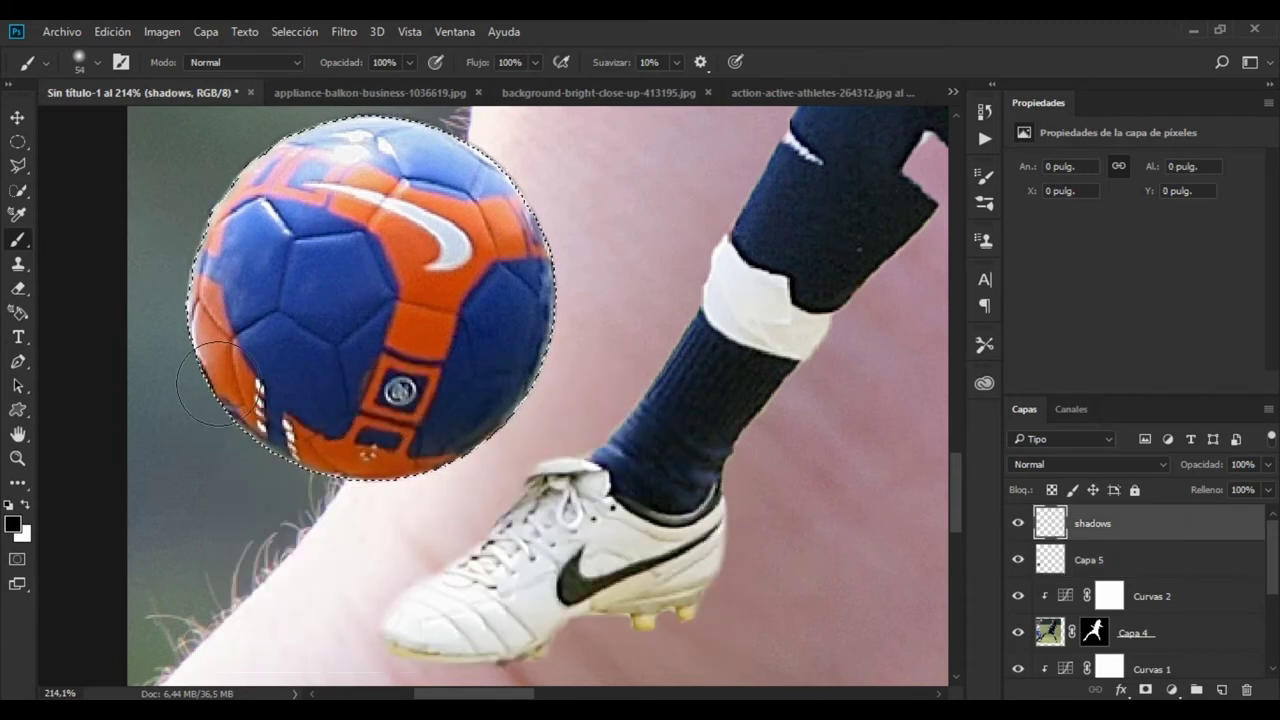
mouse_move(210, 355)
mouse_down()
mouse_move(218, 383)
mouse_move(215, 340)
mouse_move(268, 420)
mouse_move(323, 457)
mouse_move(407, 485)
mouse_move(517, 466)
mouse_up()
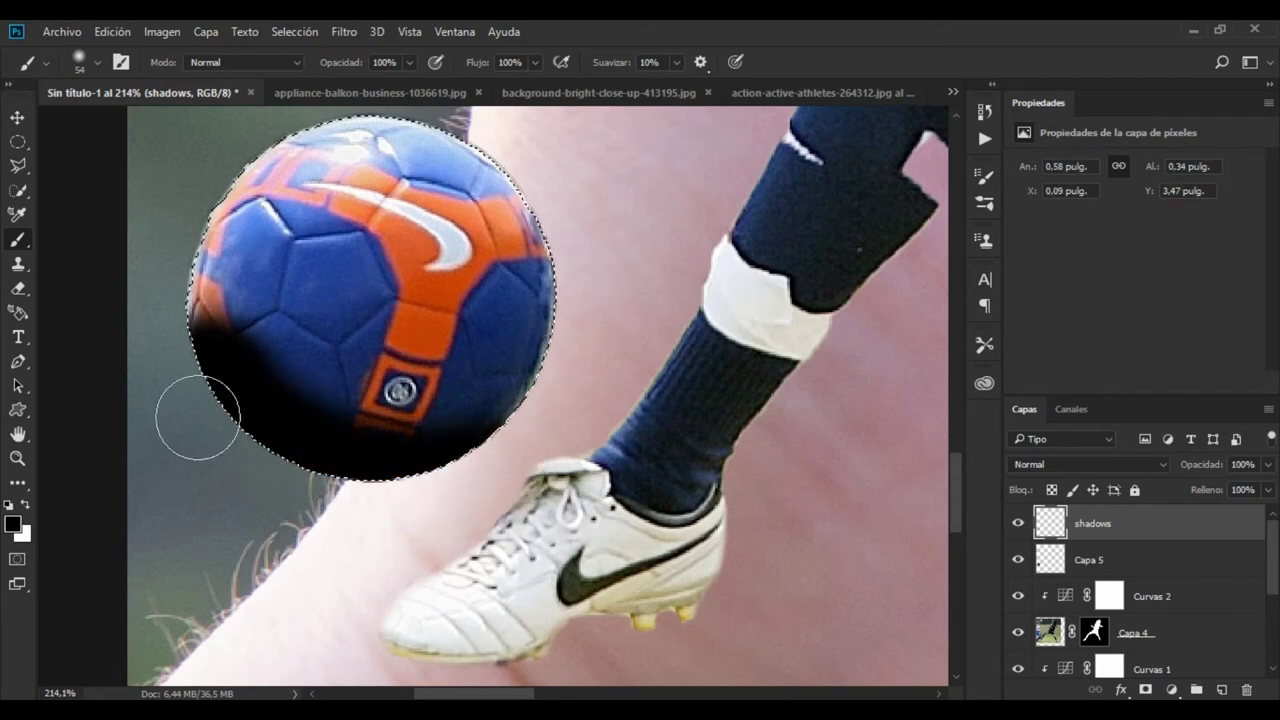
drag(188, 357, 151, 300)
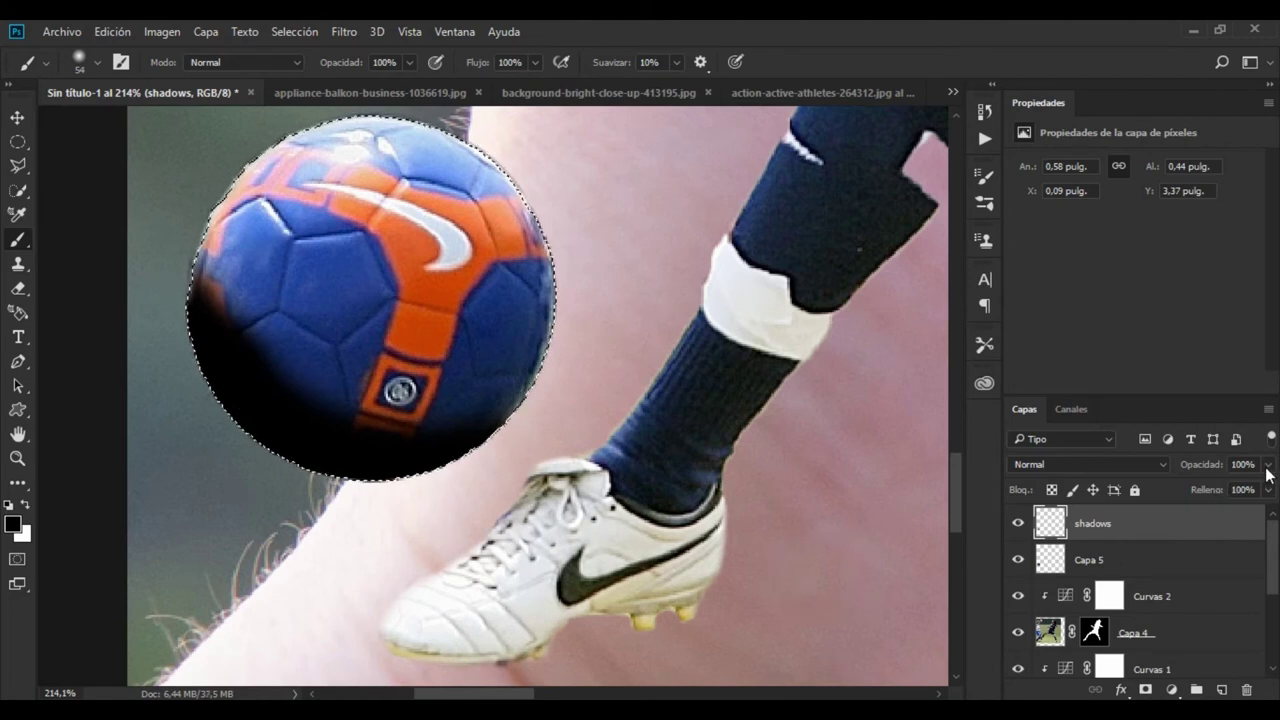
drag(1220, 470, 1151, 478)
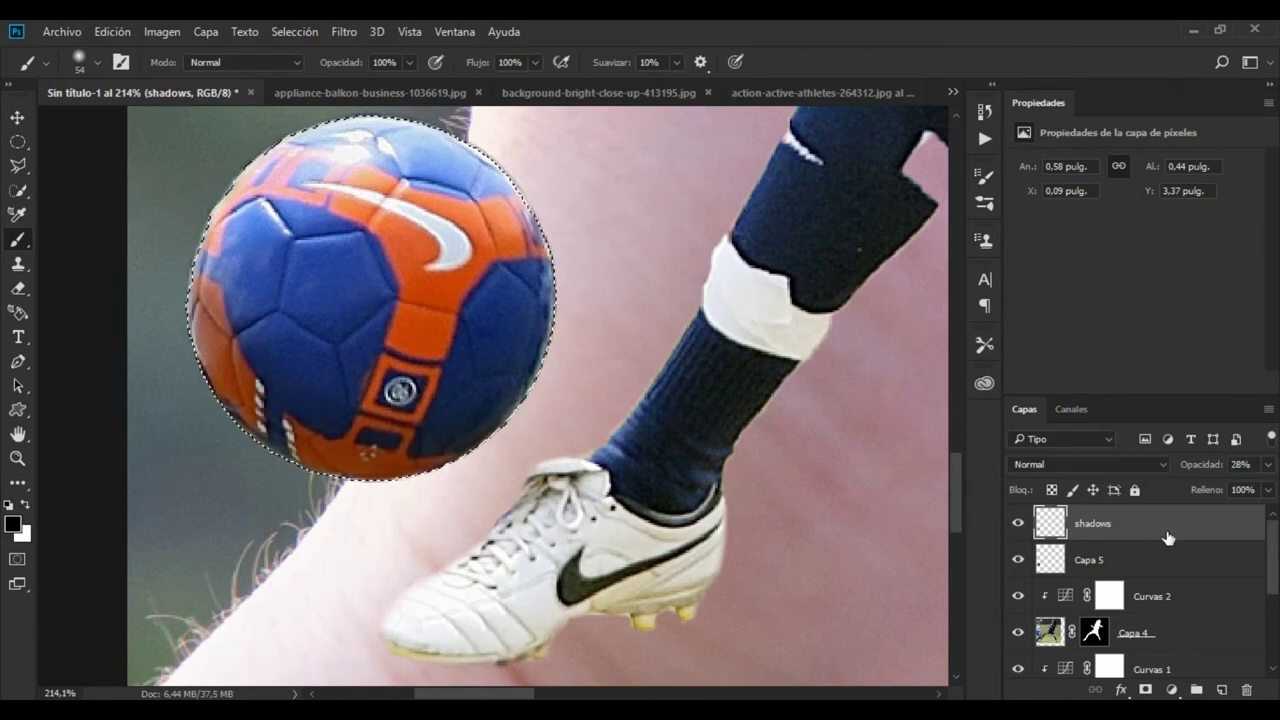
- Select the ball layer, clear the selection, and reframe the view on the ball and leg
click(1132, 559)
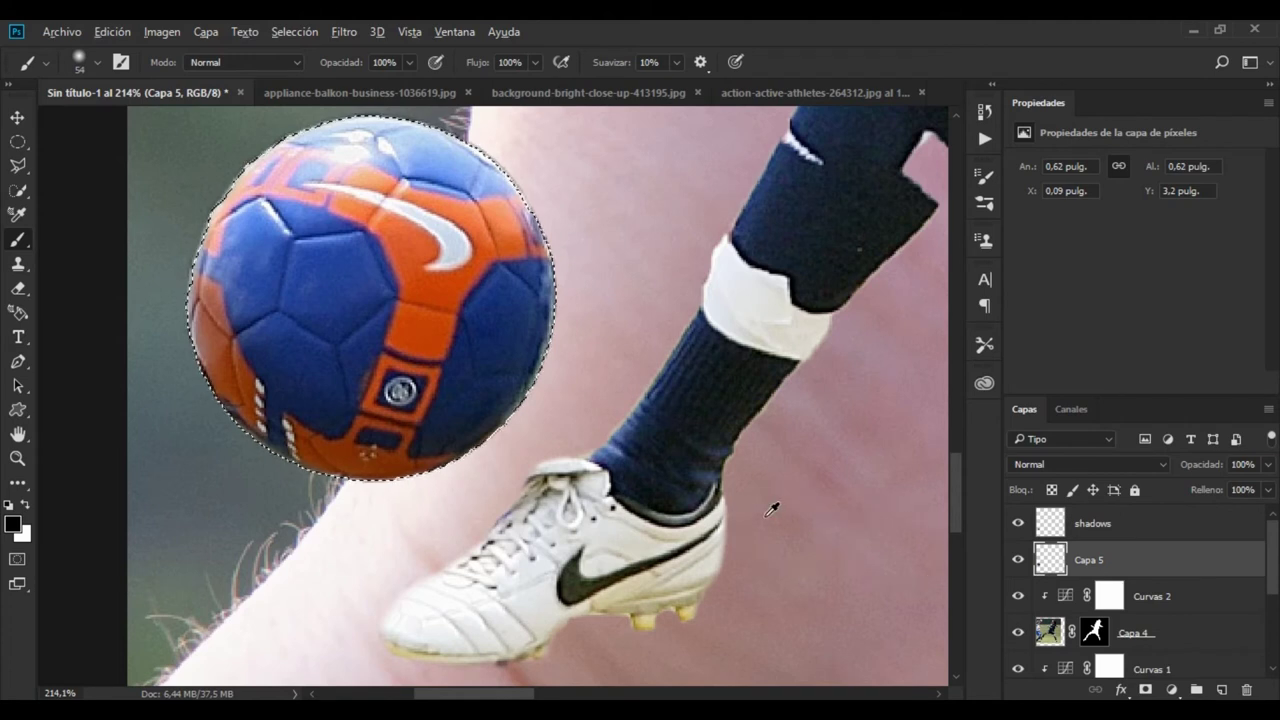
drag(782, 531, 704, 433)
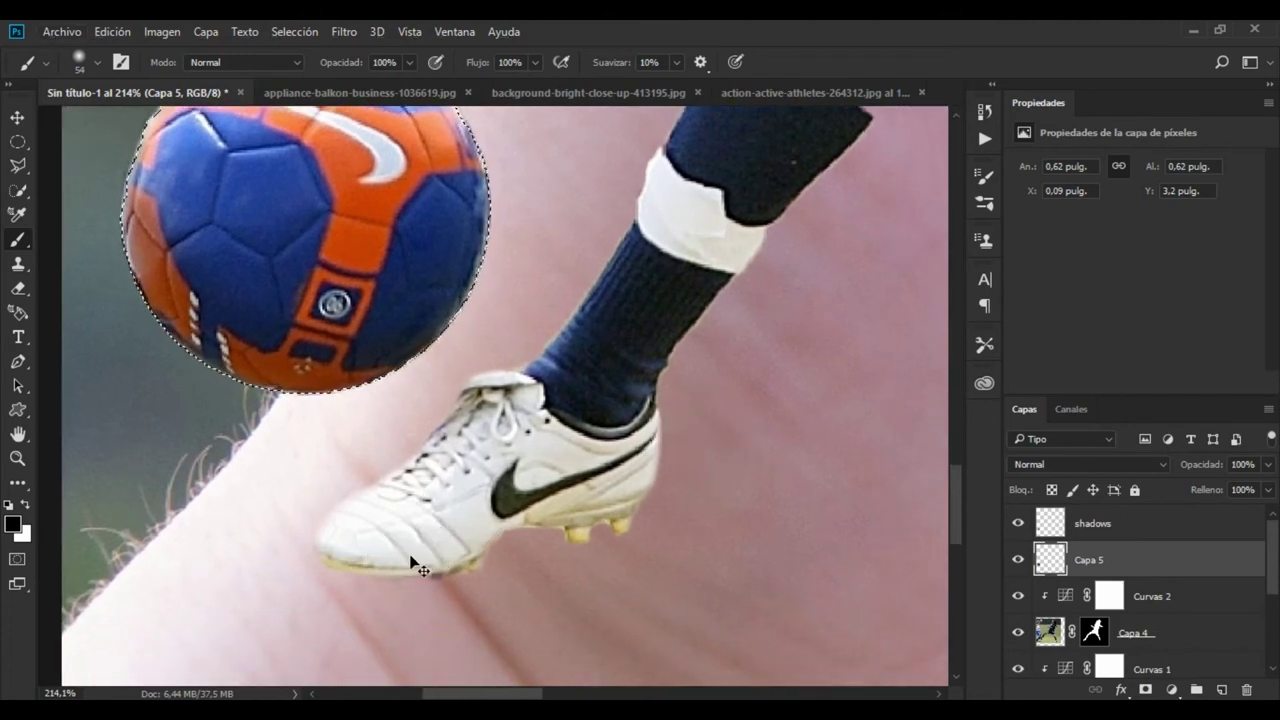
key(ctrl+d)
key(ctrl+0)
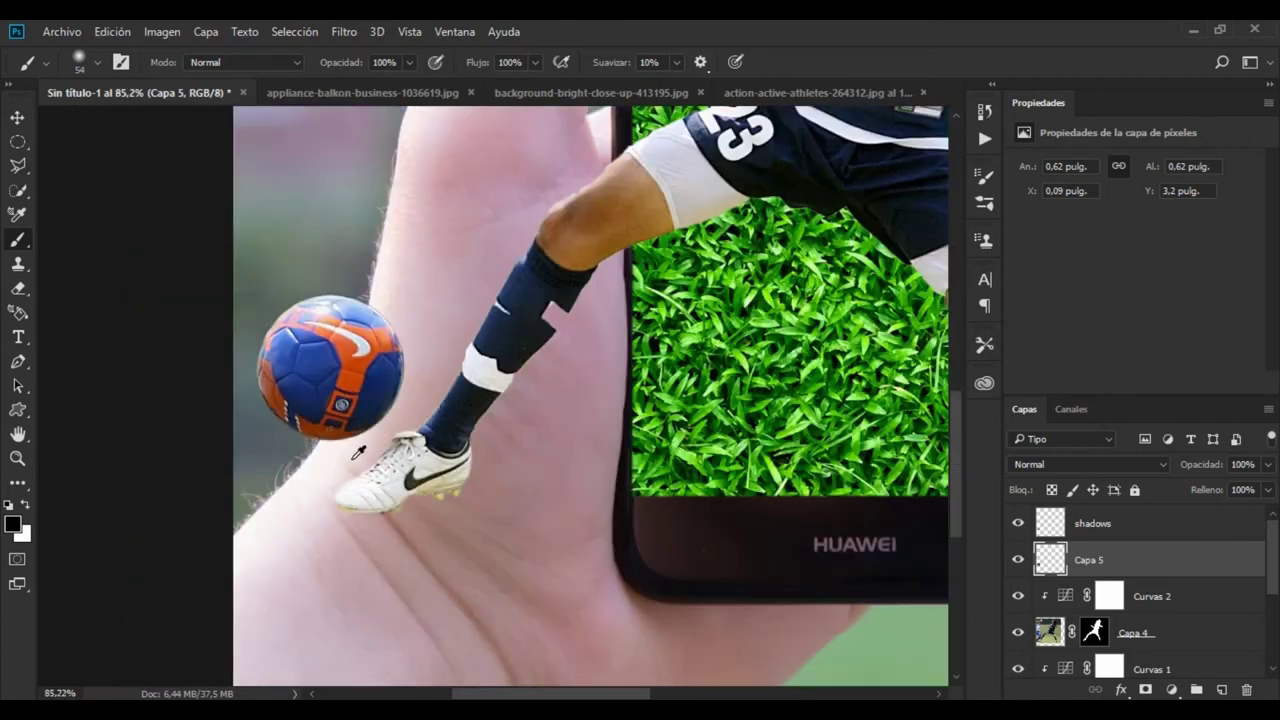
scroll(374, 494, down, 2)
scroll(374, 494, down, 1)
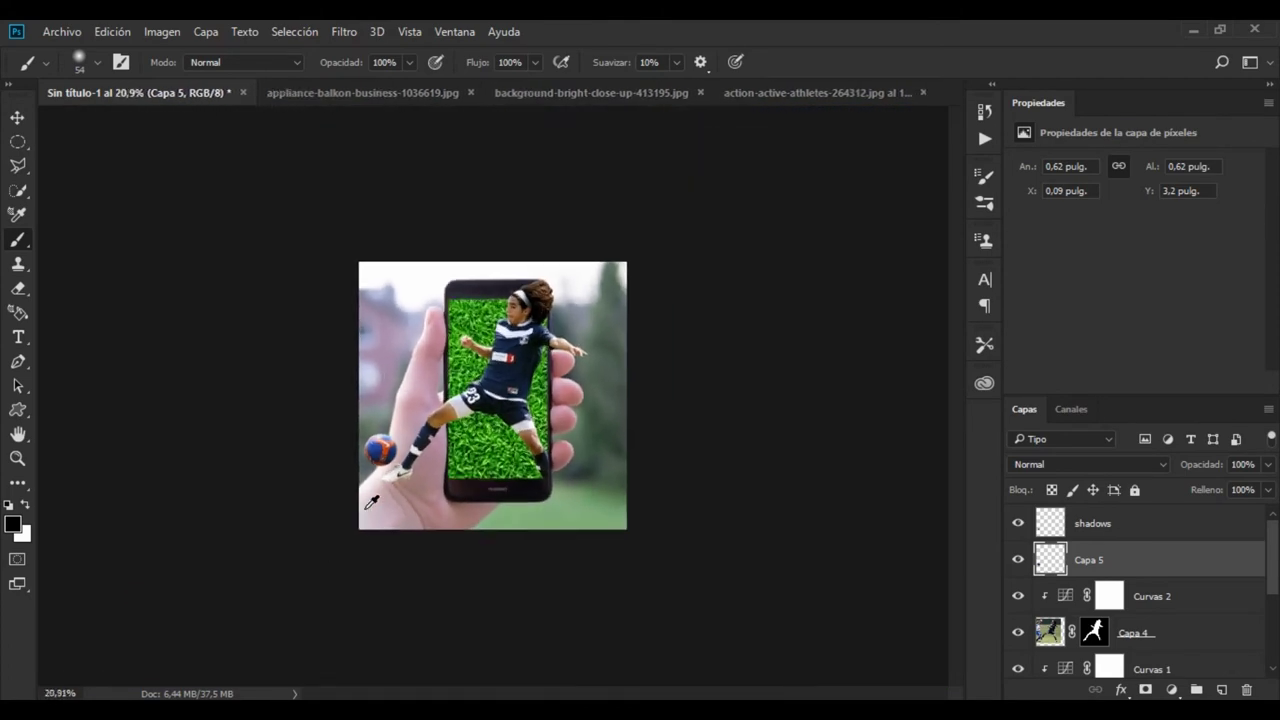
scroll(374, 494, up, 2)
scroll(328, 488, up, 4)
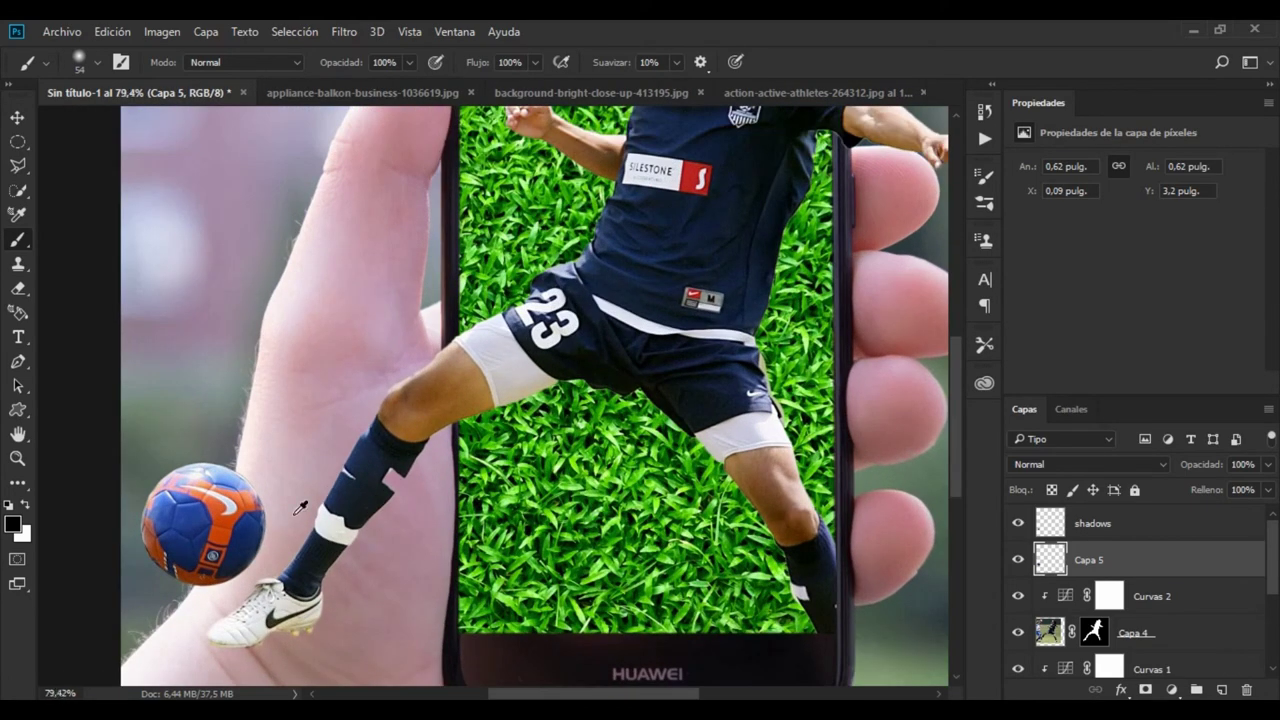
scroll(300, 515, up, 4)
drag(331, 489, 416, 339)
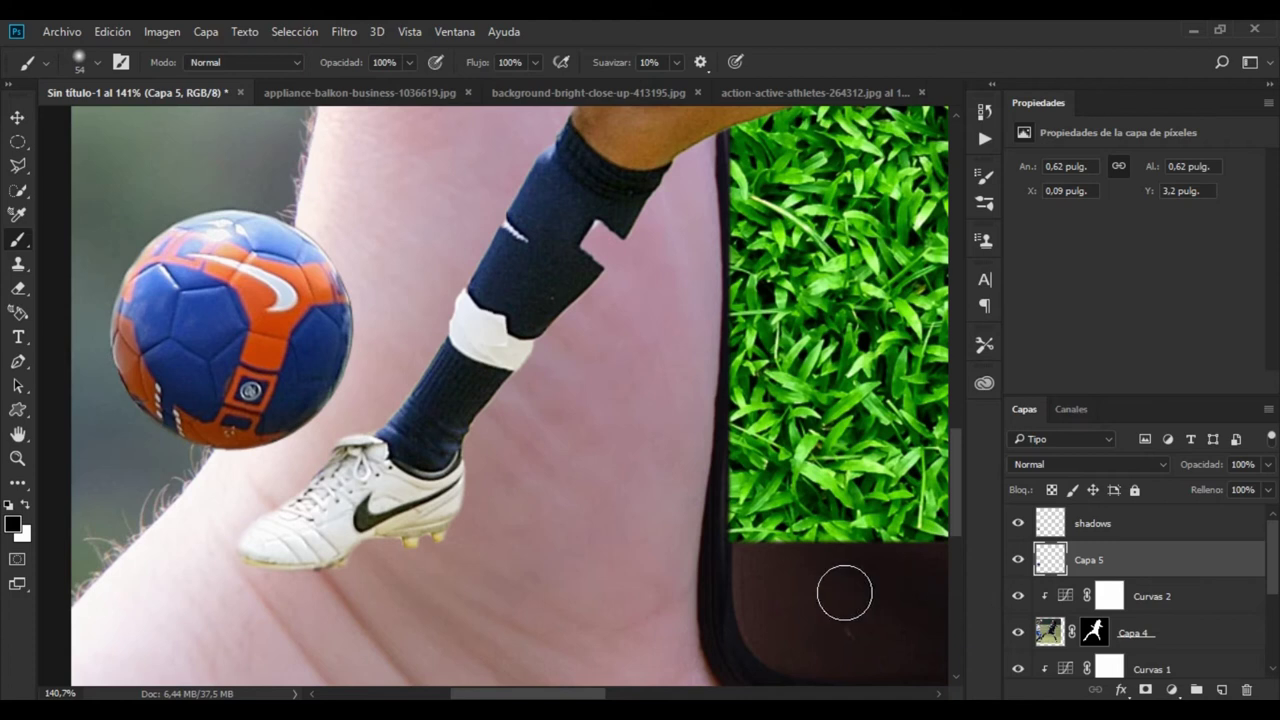
- Load the player's outline as a selection and shade the shoe sole on the shadows layer
click(1202, 646)
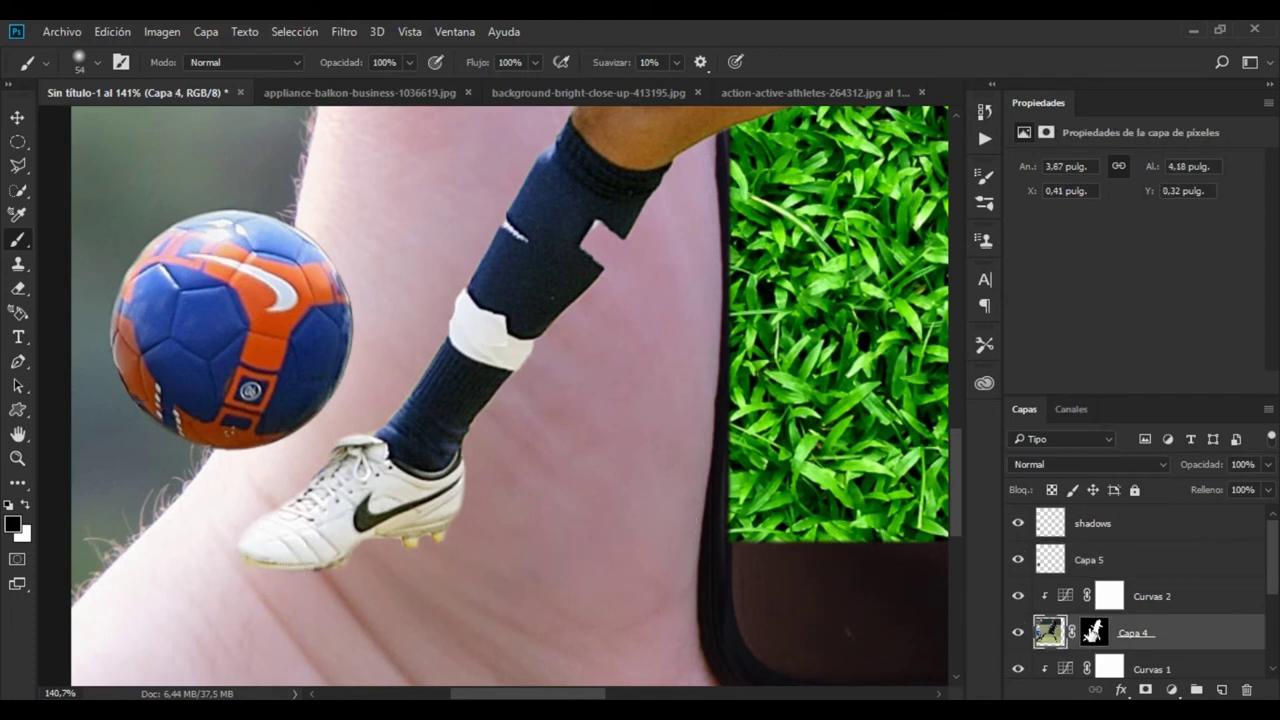
ctrl+click(1094, 633)
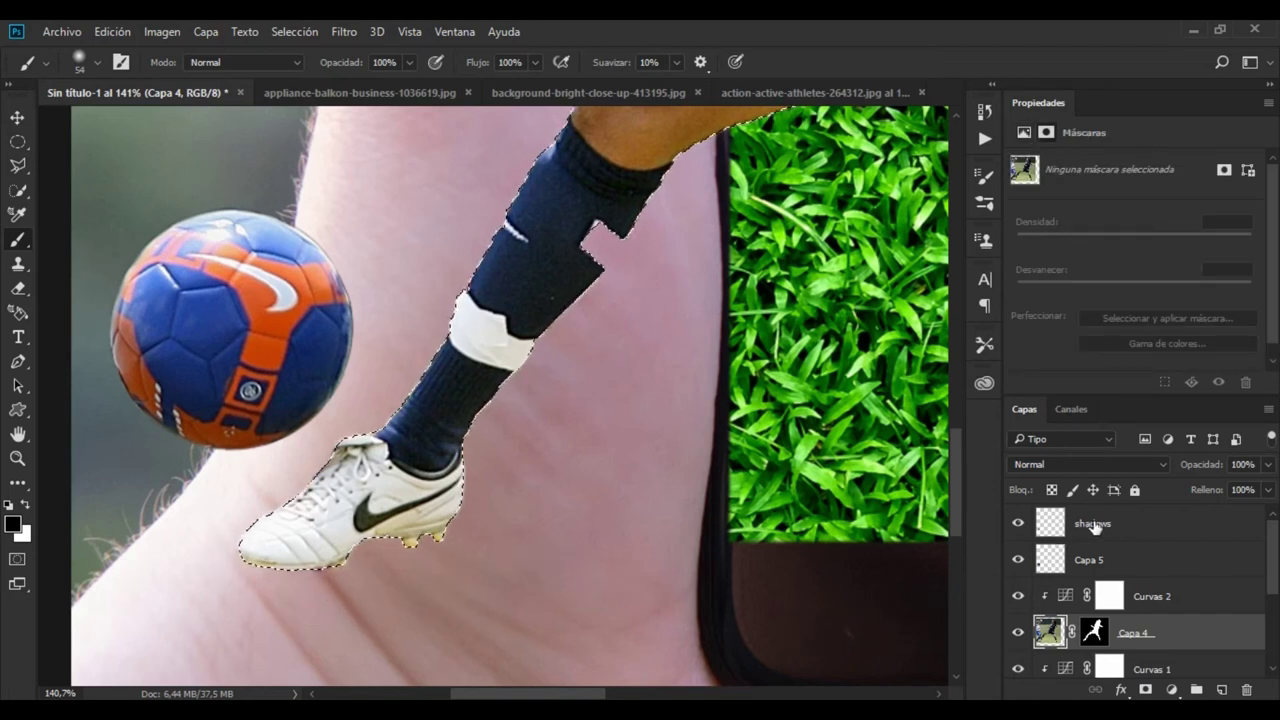
click(1092, 525)
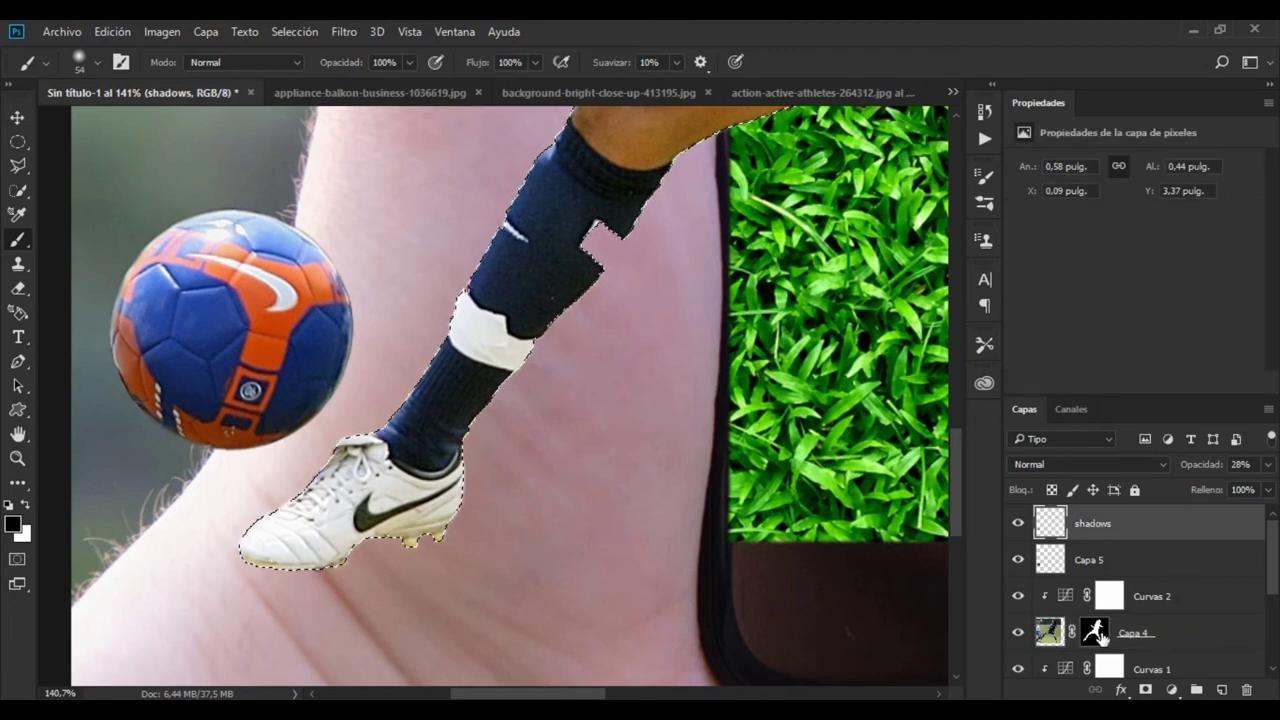
mouse_move(252, 570)
mouse_down()
mouse_move(300, 580)
mouse_move(257, 571)
mouse_move(286, 586)
mouse_move(346, 580)
mouse_move(229, 551)
mouse_move(276, 572)
mouse_move(274, 585)
mouse_up()
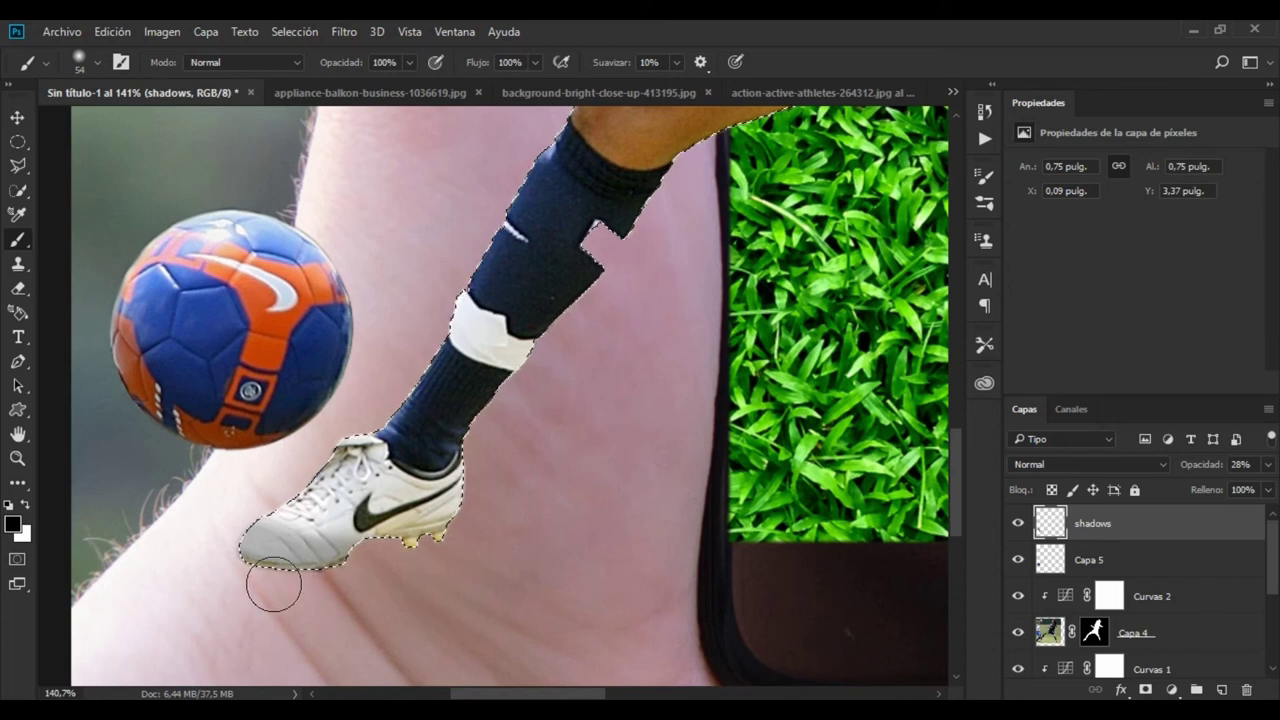
key(ctrl+z)
key(ctrl+z)
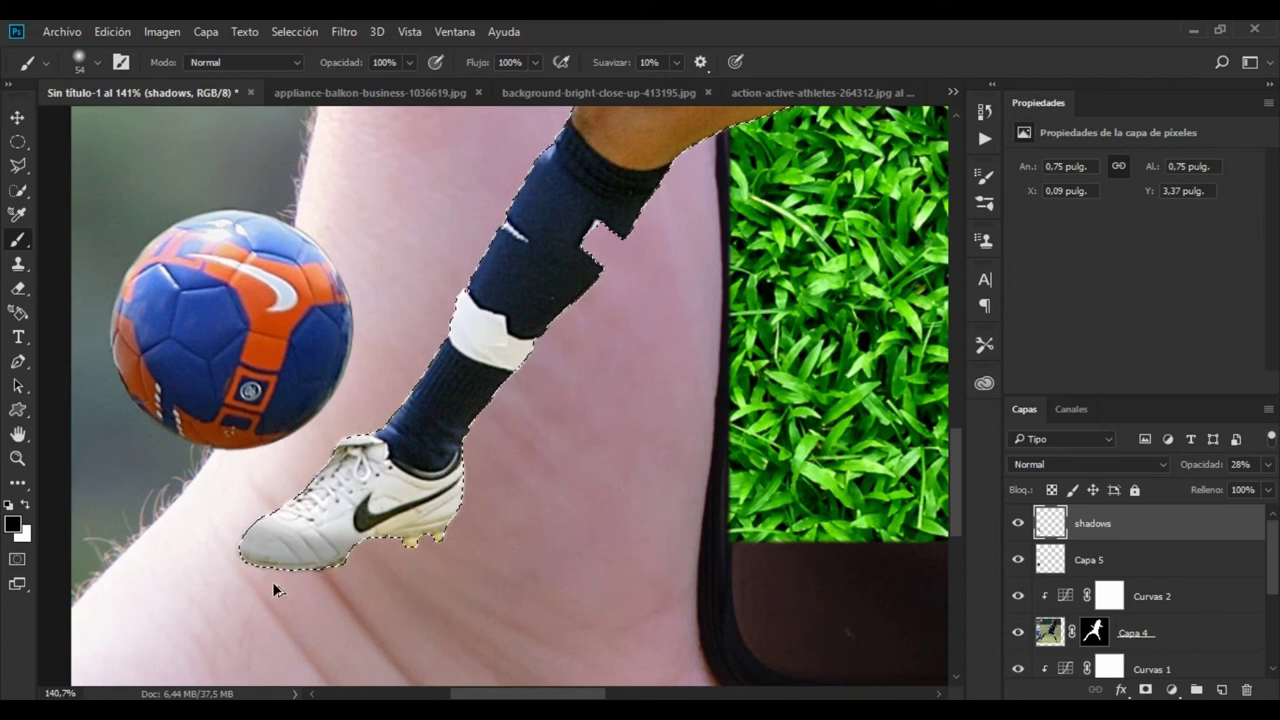
key(ctrl+z)
mouse_move(250, 568)
mouse_down()
mouse_move(369, 581)
mouse_move(430, 560)
mouse_up()
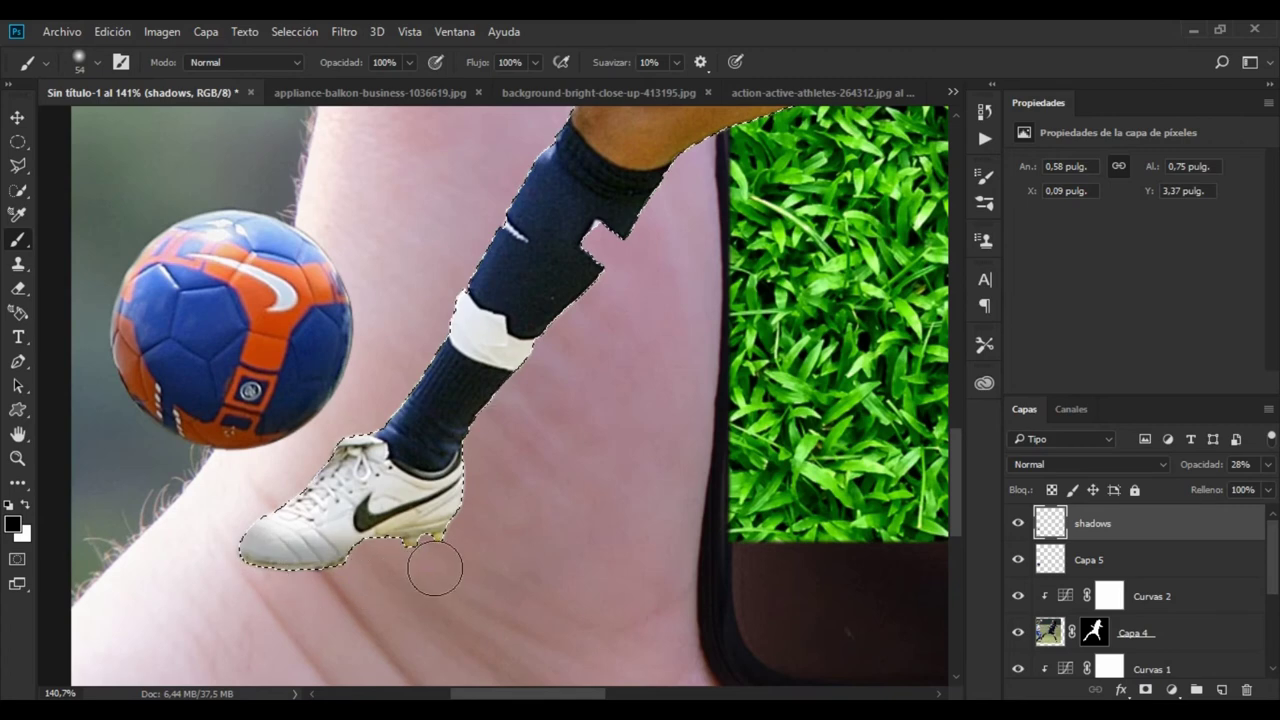
- Shade the knee, thigh, calf and underside of the arm along the grass edge
scroll(527, 506, down, 2)
scroll(527, 506, down, 1)
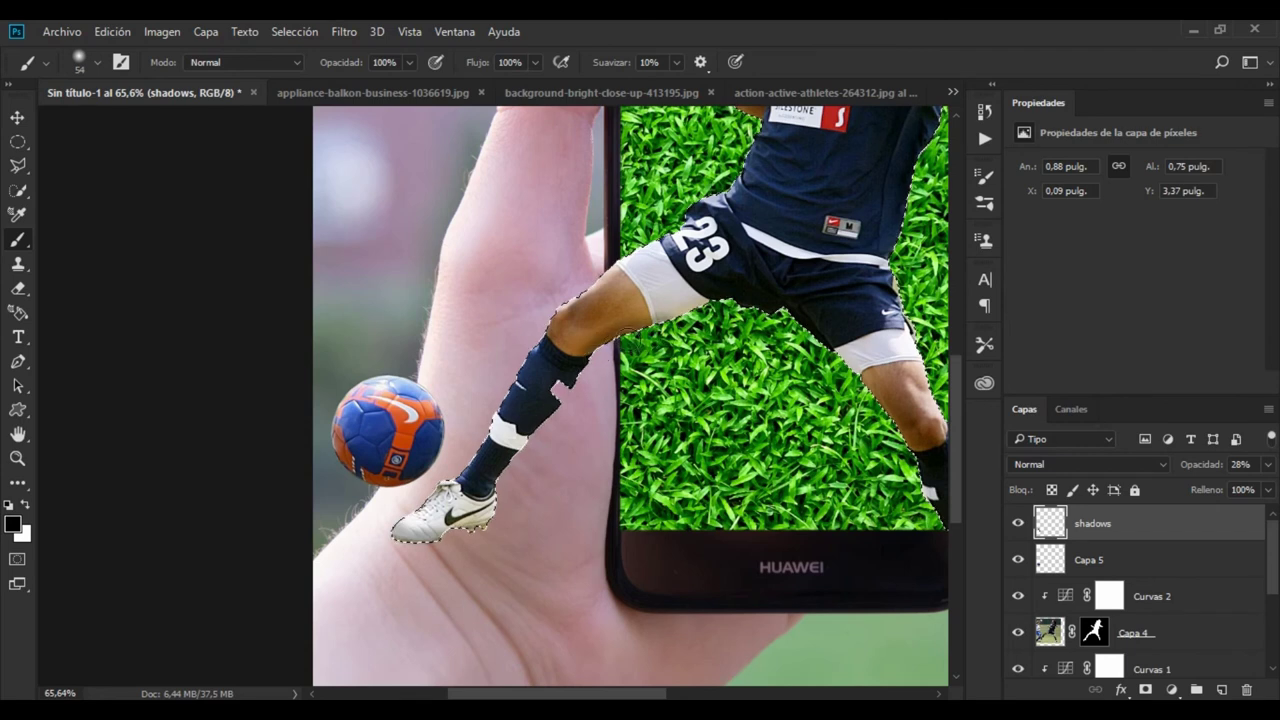
drag(617, 343, 688, 322)
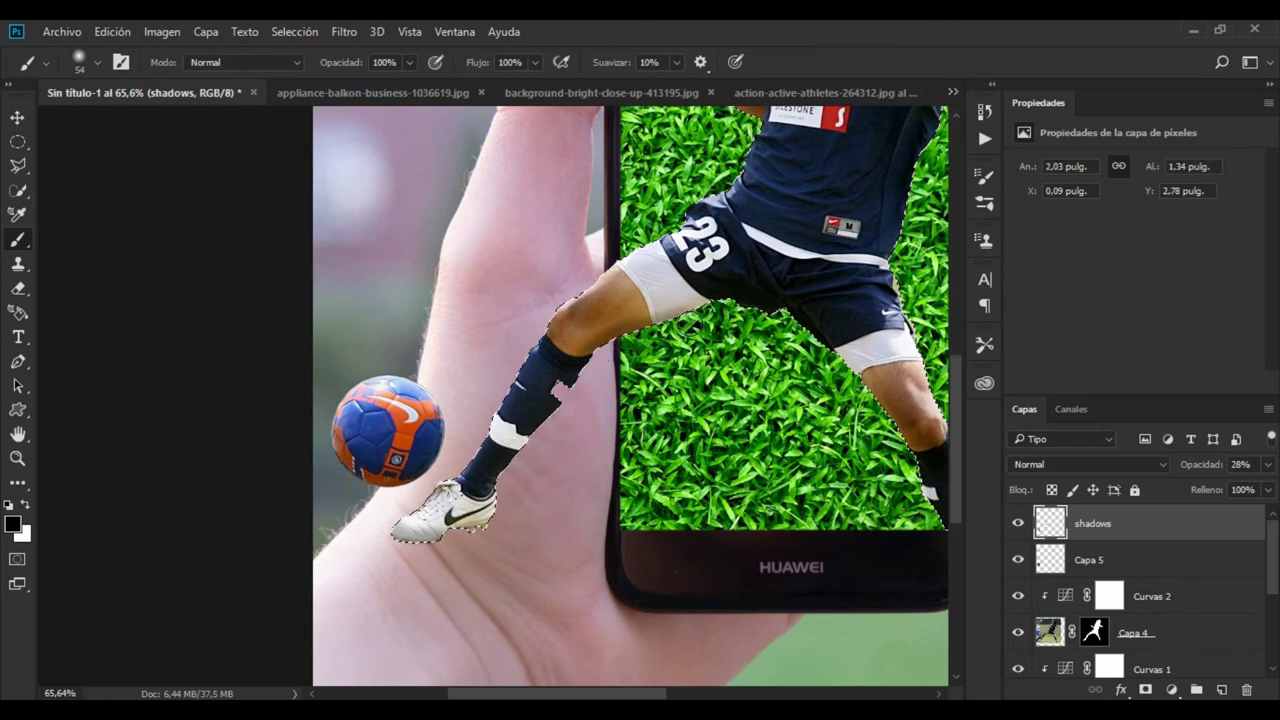
mouse_move(800, 325)
mouse_down()
mouse_move(856, 372)
mouse_move(912, 490)
mouse_up()
drag(854, 397, 834, 561)
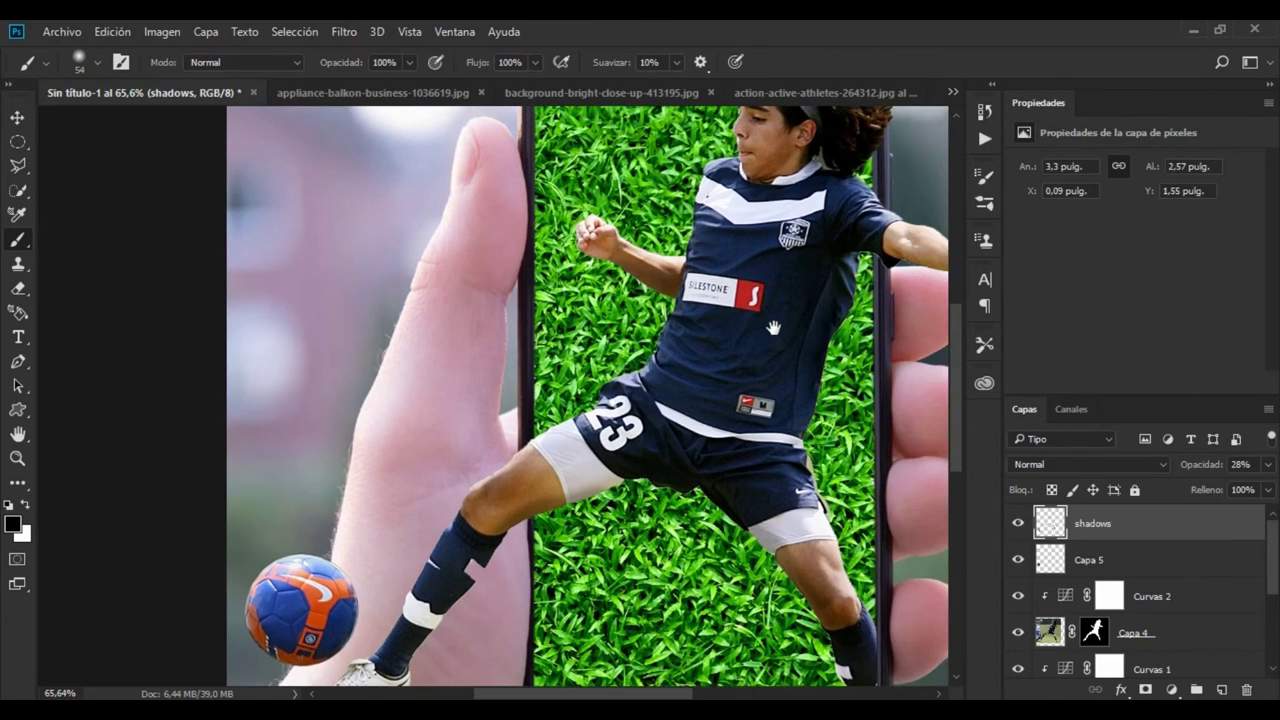
drag(676, 258, 554, 274)
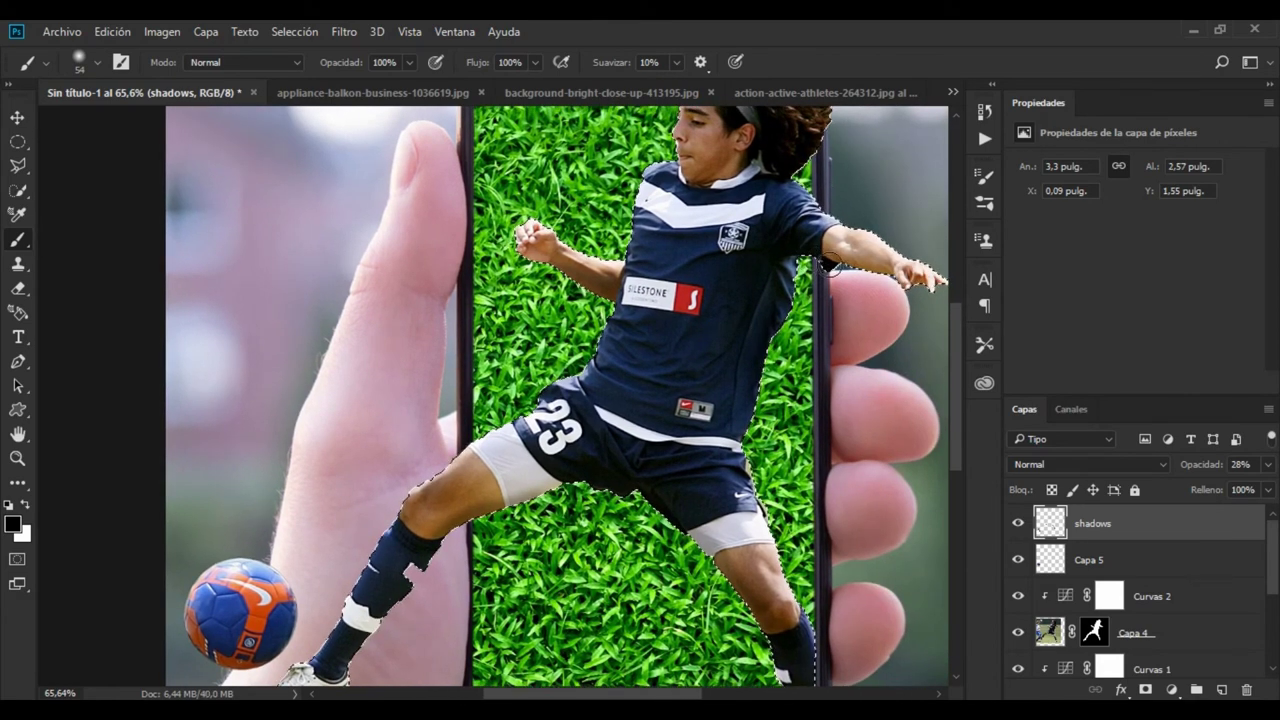
drag(804, 260, 910, 295)
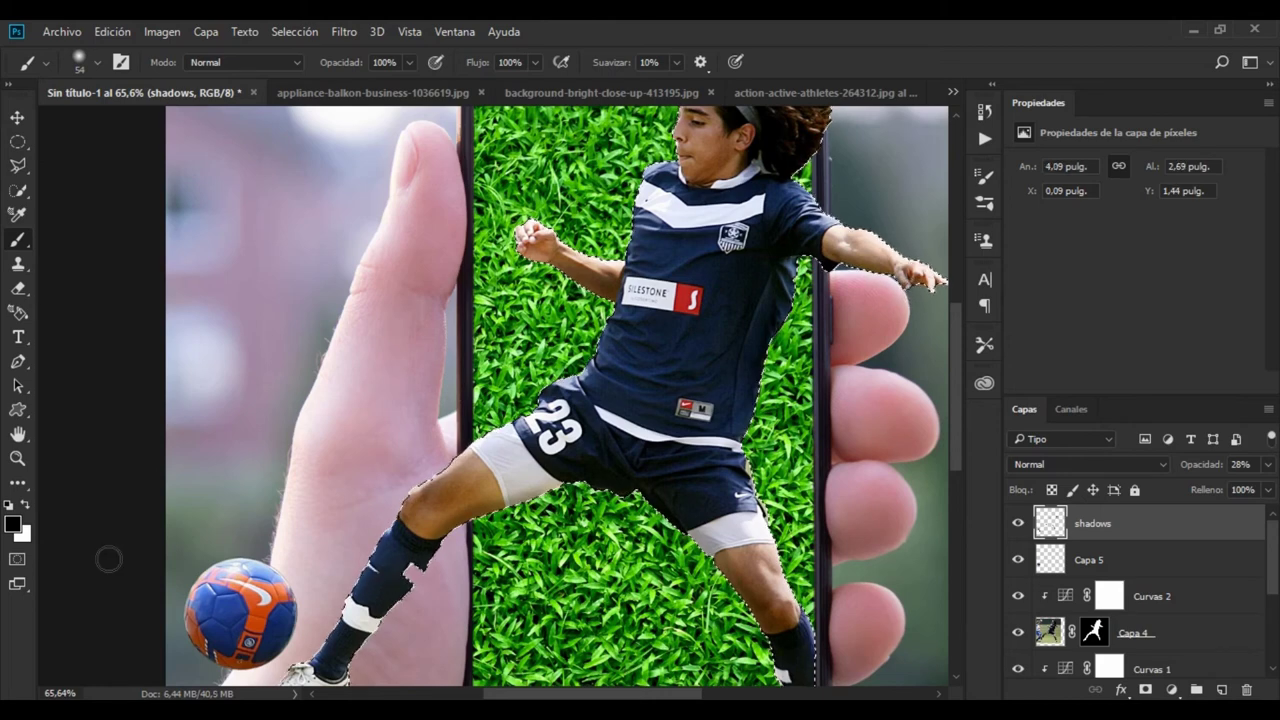
- Swap to white, then pan and zoom across the phone, body, head, arm and ball to inspect the shading
key(x)
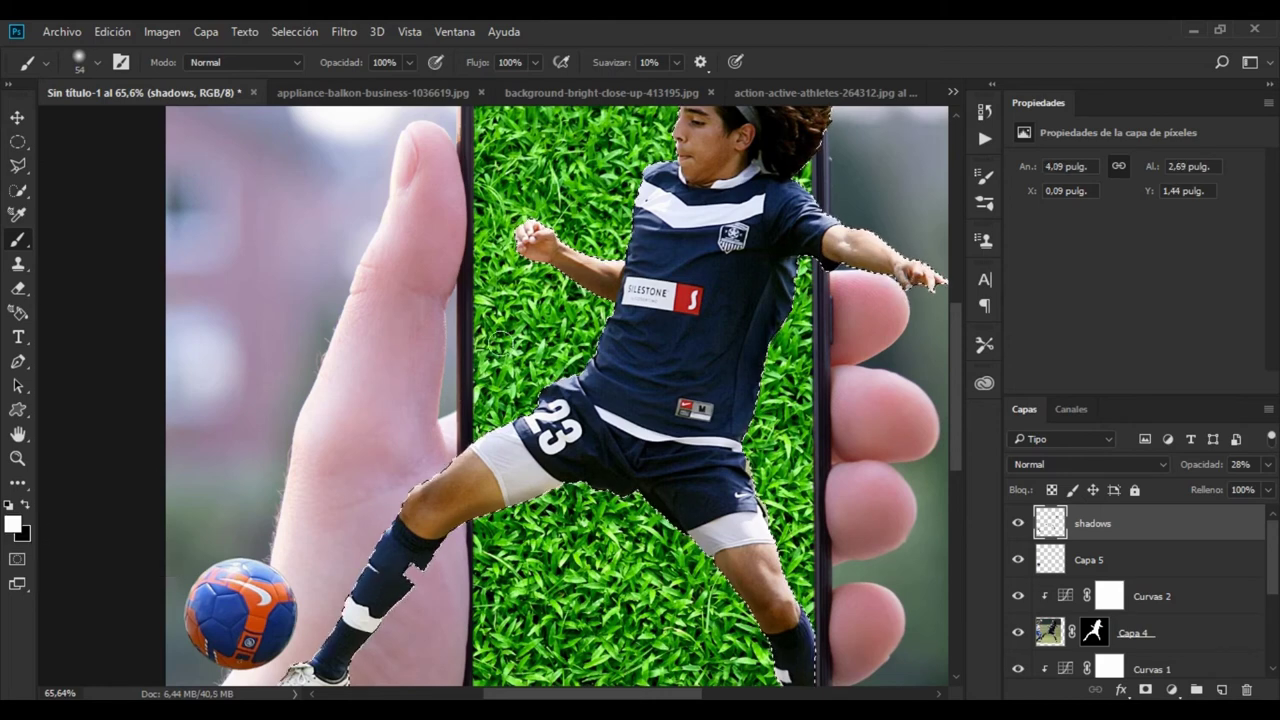
drag(459, 487, 482, 380)
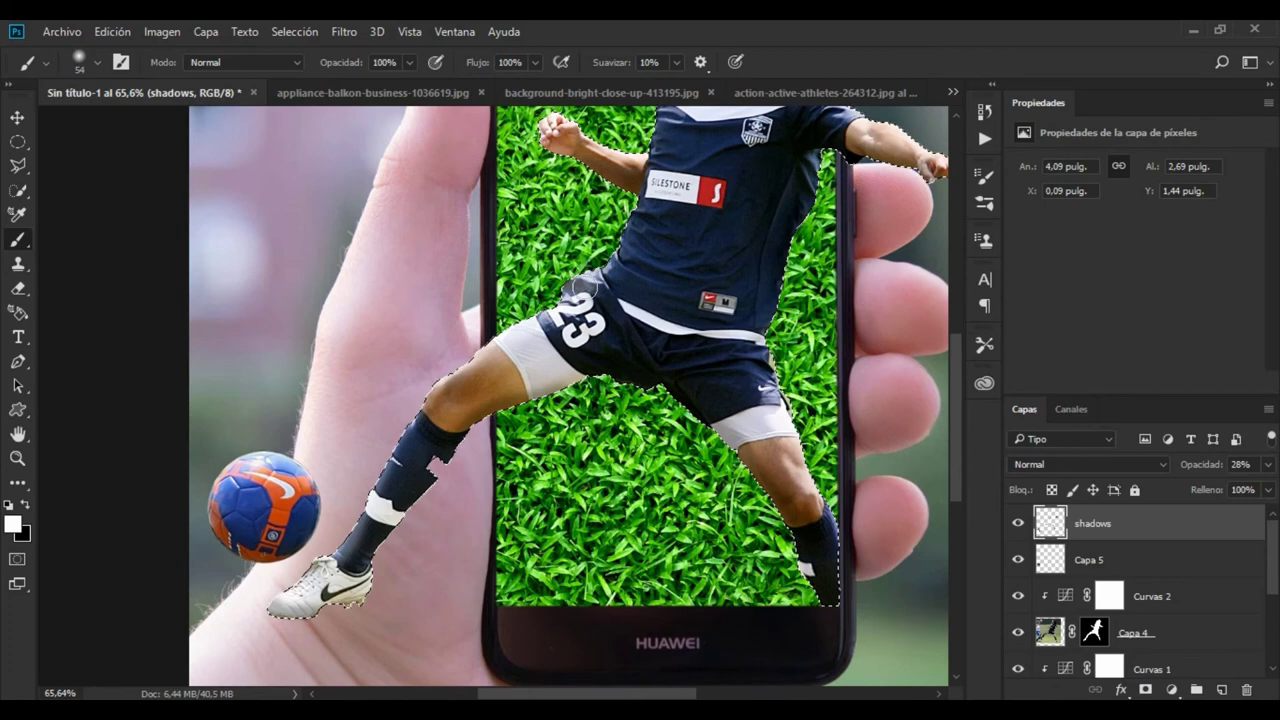
drag(638, 274, 518, 424)
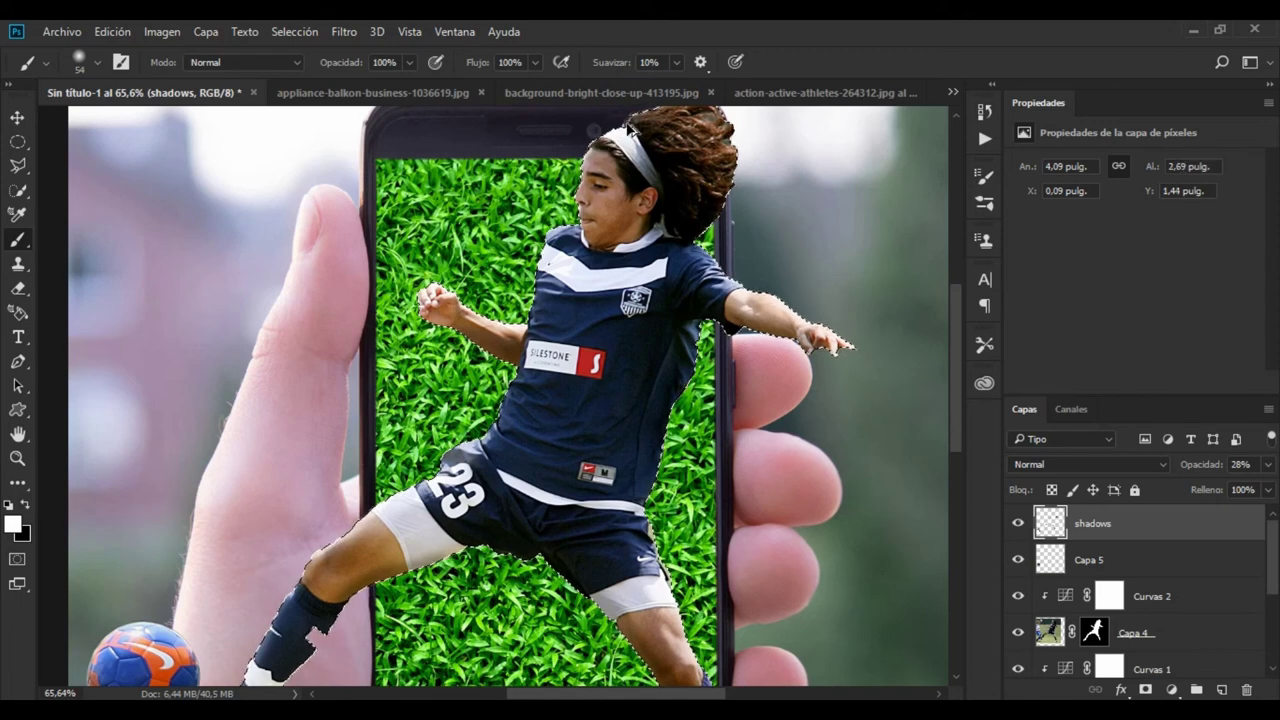
drag(713, 348, 691, 318)
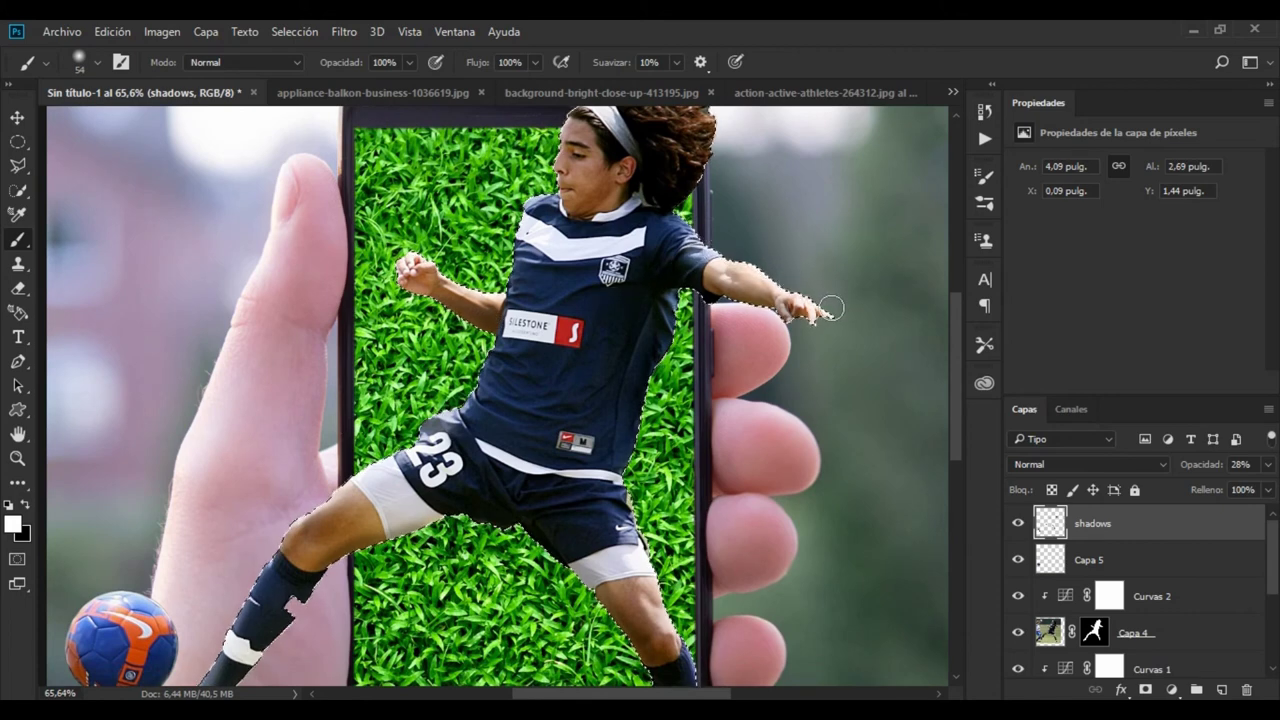
drag(679, 420, 639, 334)
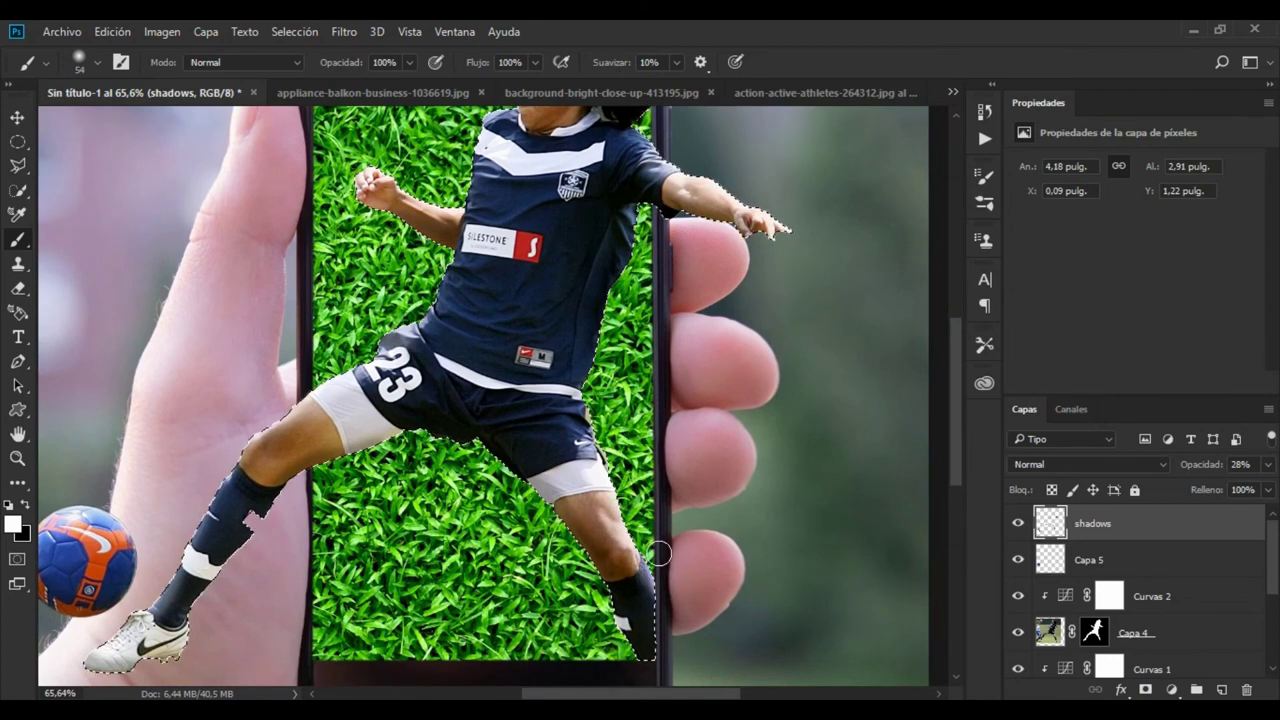
scroll(505, 420, down, 3)
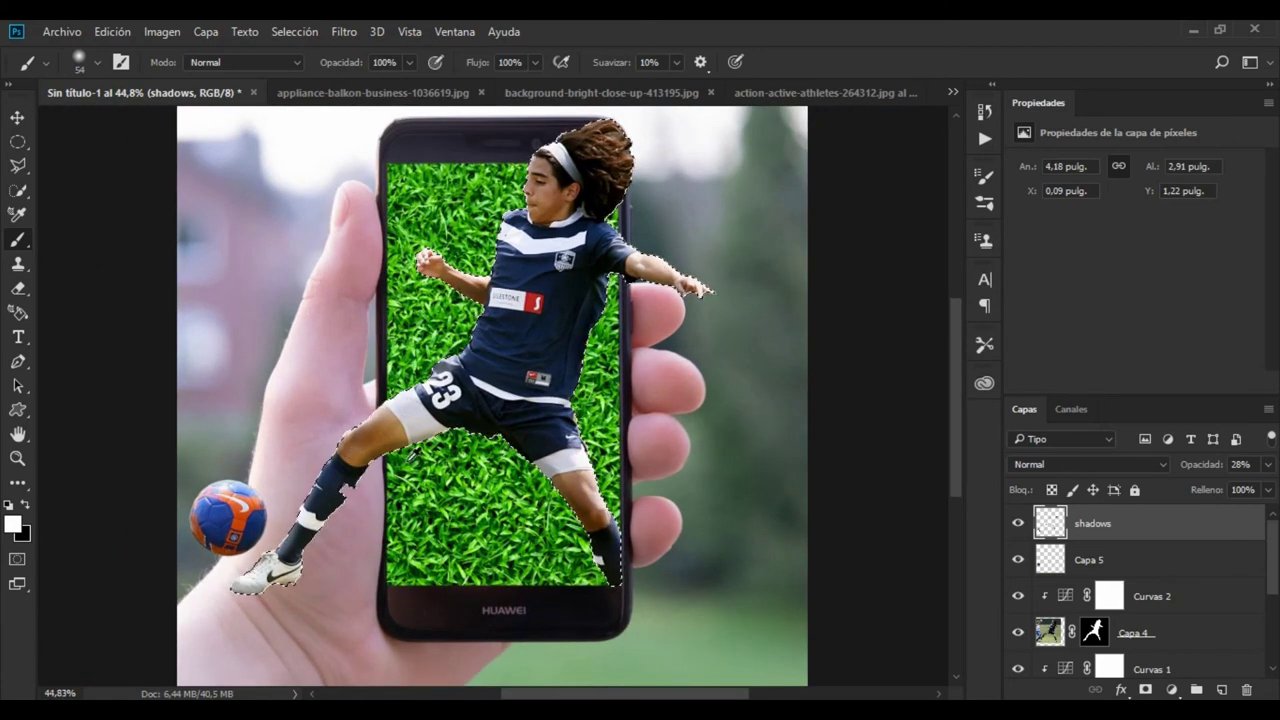
scroll(390, 450, up, 1)
scroll(552, 434, up, 1)
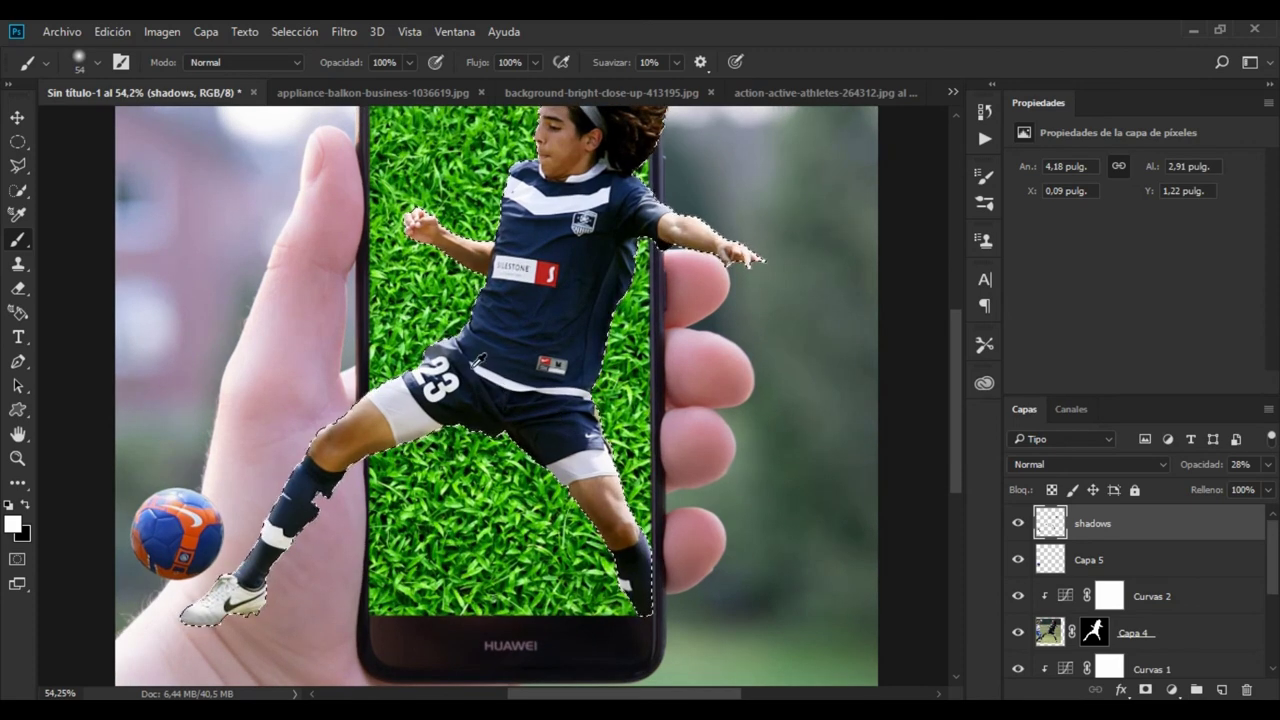
scroll(527, 373, up, 4)
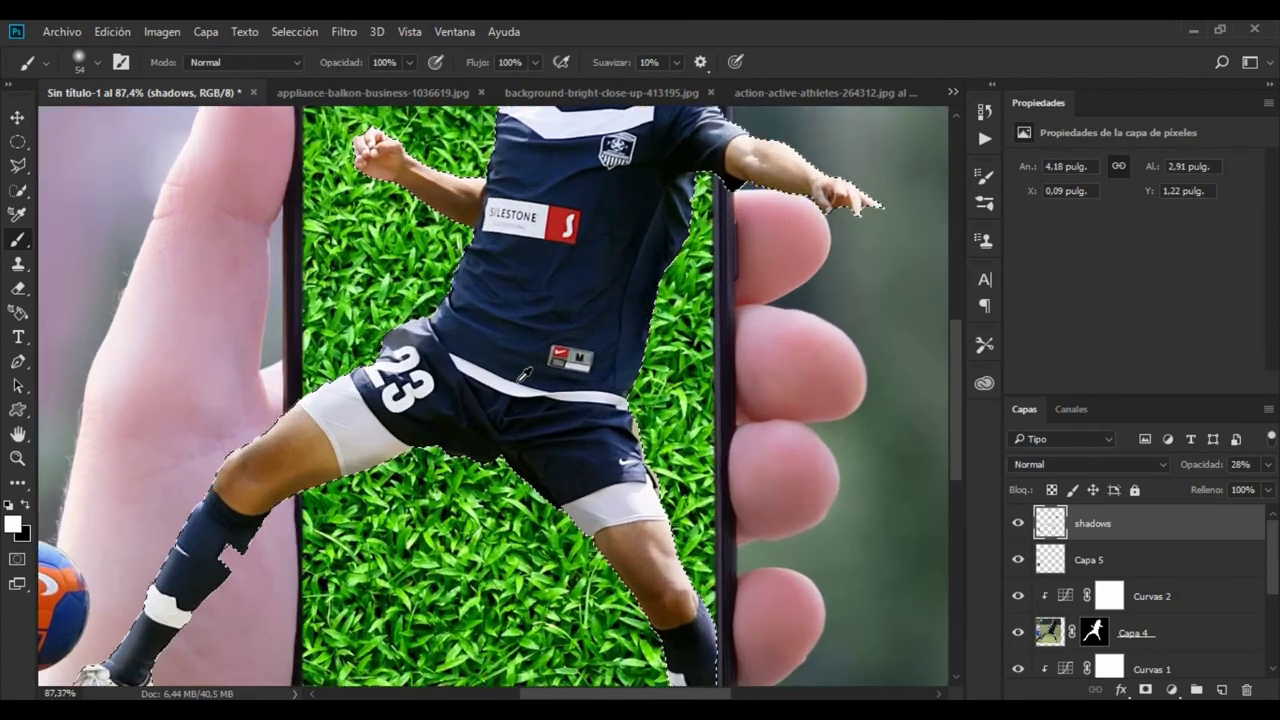
scroll(527, 373, up, 1)
drag(574, 335, 602, 521)
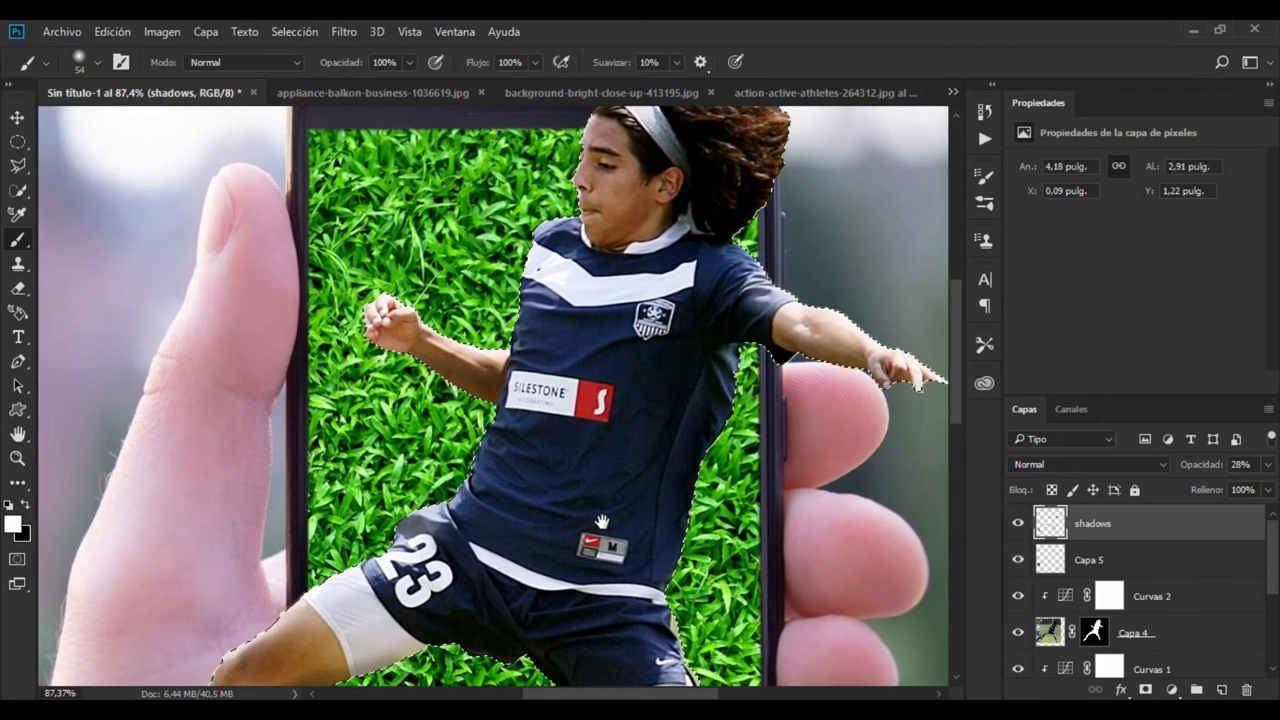
drag(602, 521, 510, 403)
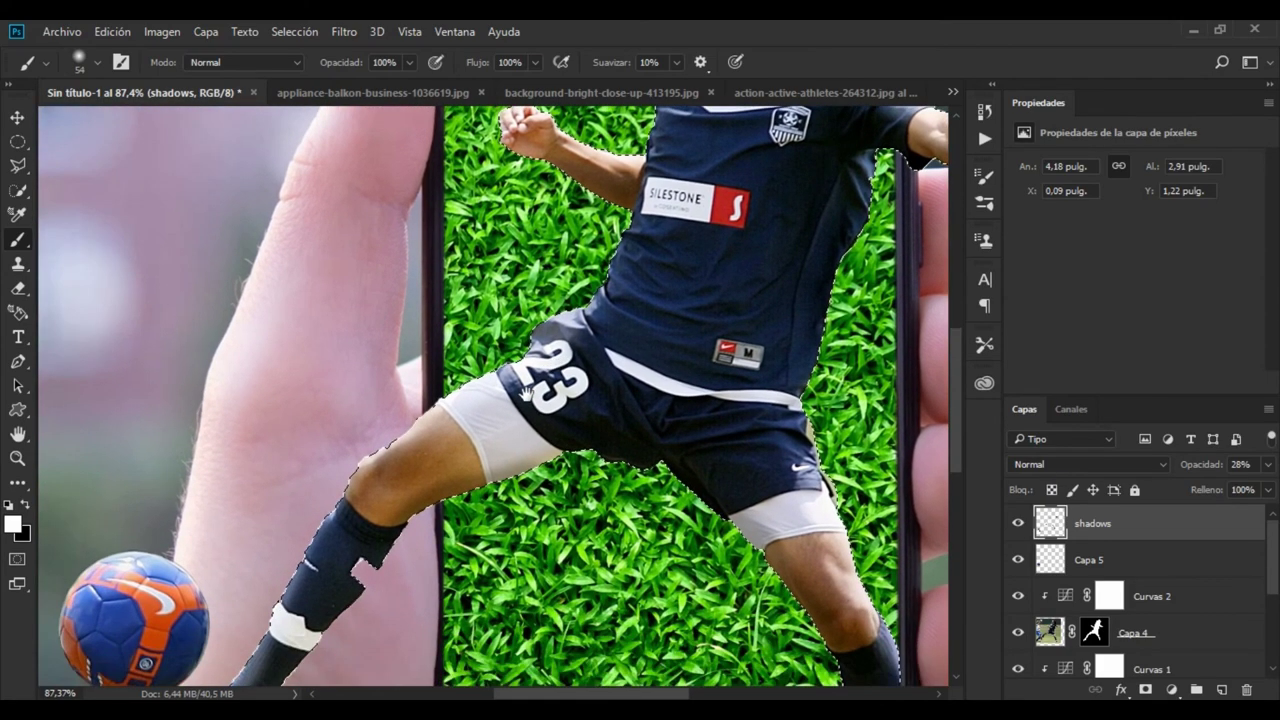
drag(525, 393, 610, 303)
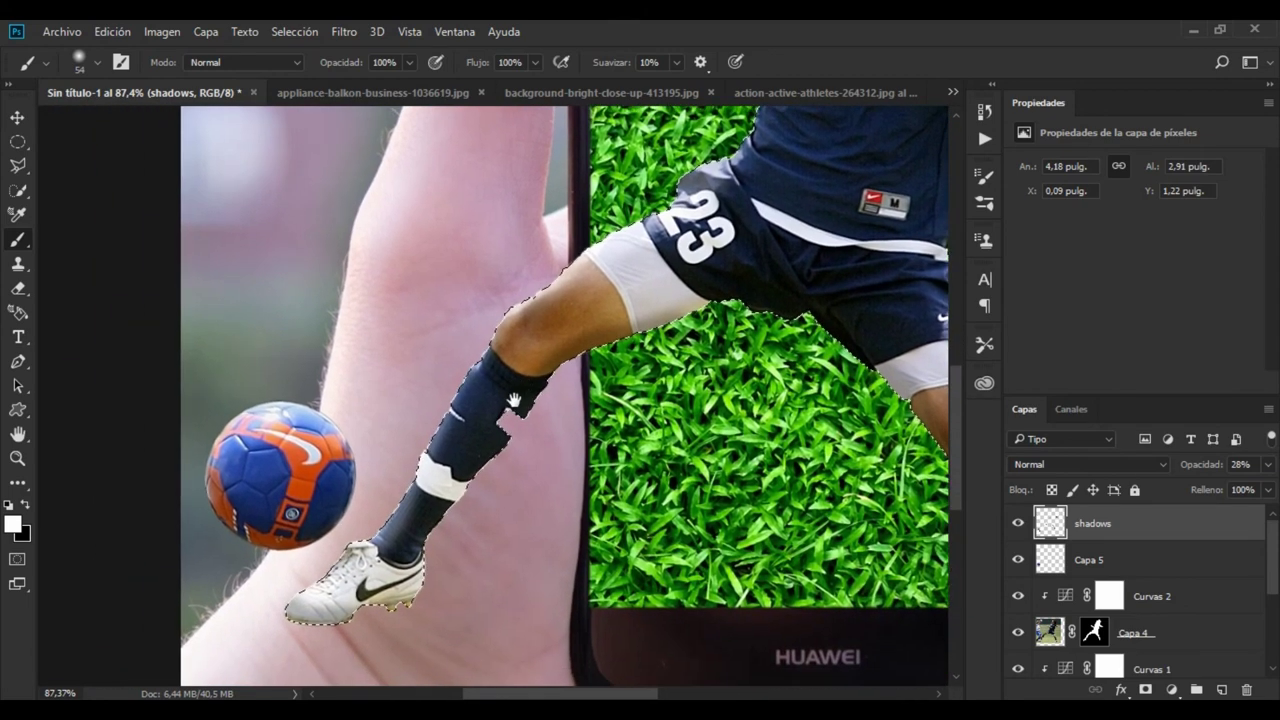
- Deselect the outline and paint white on the Capa 4 mask to restore the sock's missing notch
click(1093, 633)
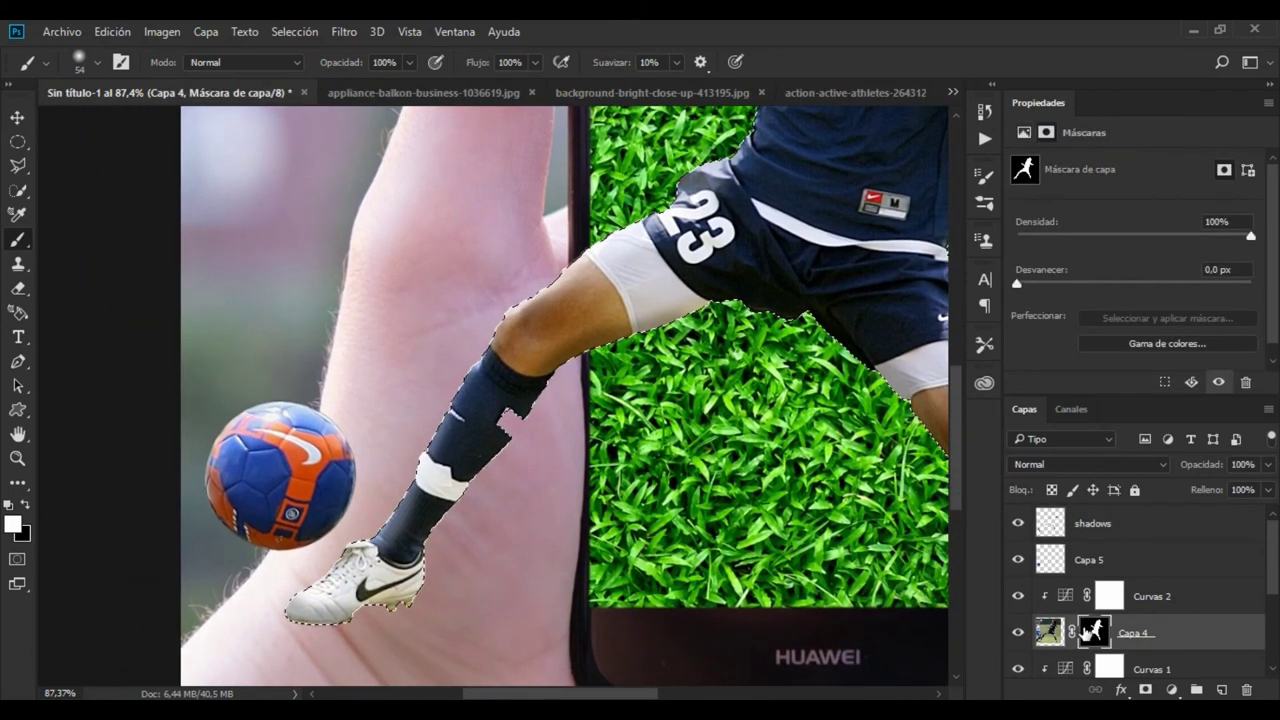
key(ctrl+d)
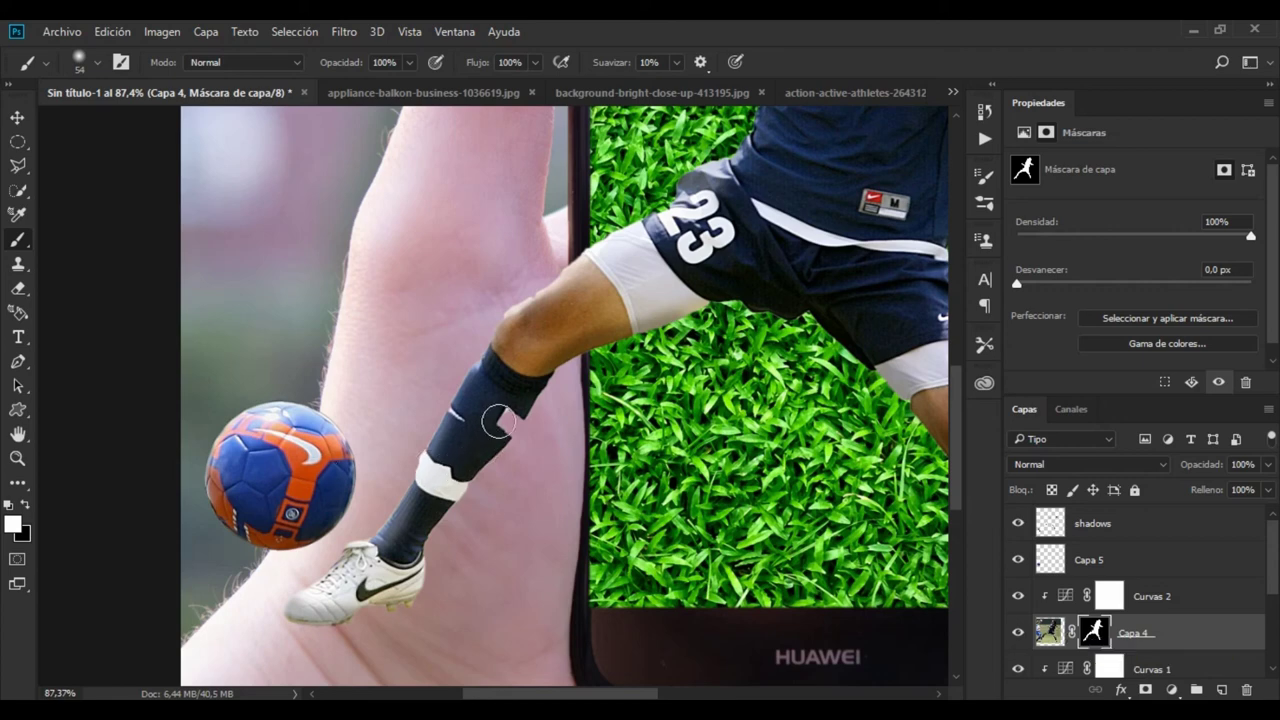
drag(497, 422, 505, 422)
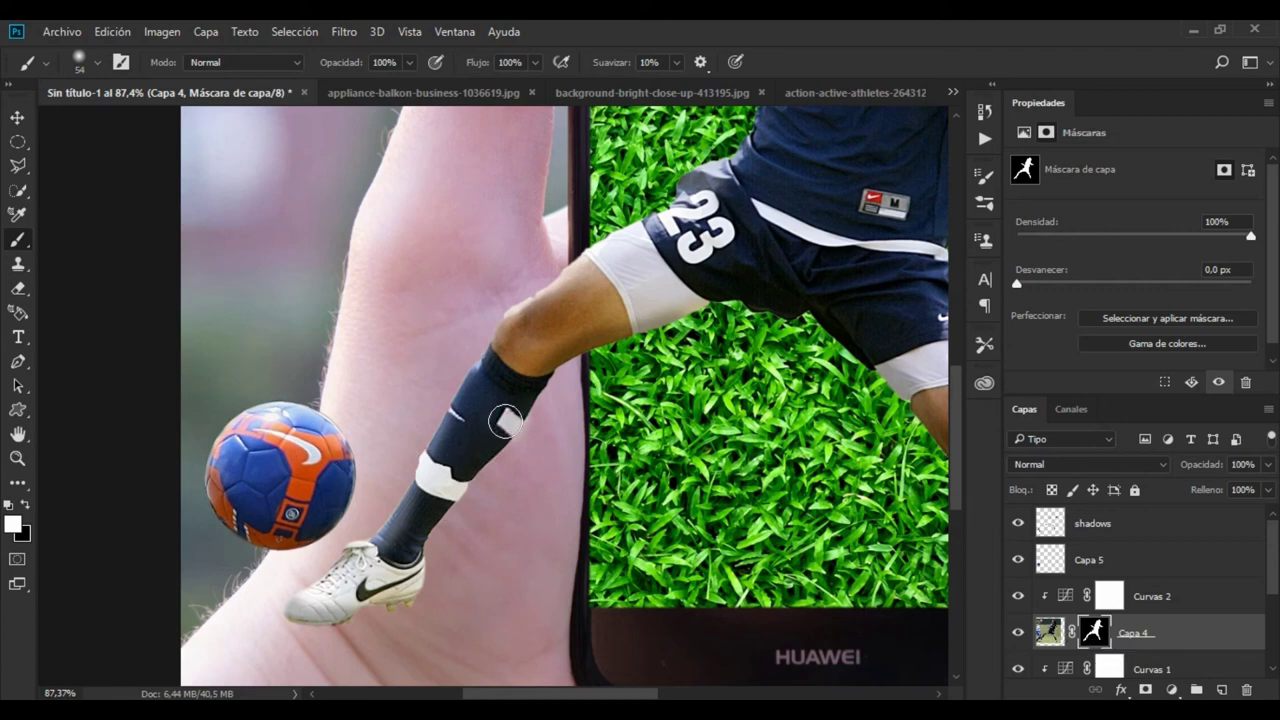
scroll(600, 420, down, 2)
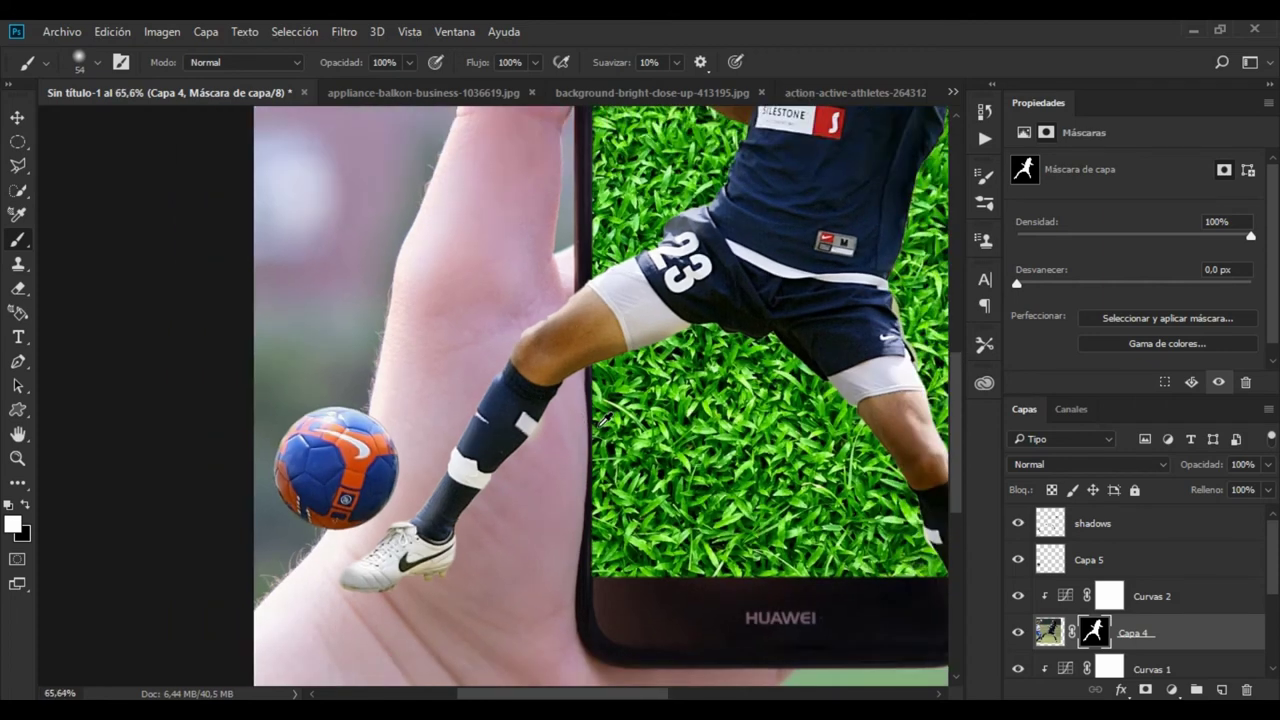
scroll(602, 421, down, 2)
scroll(560, 421, down, 2)
scroll(520, 421, down, 1)
scroll(490, 421, down, 1)
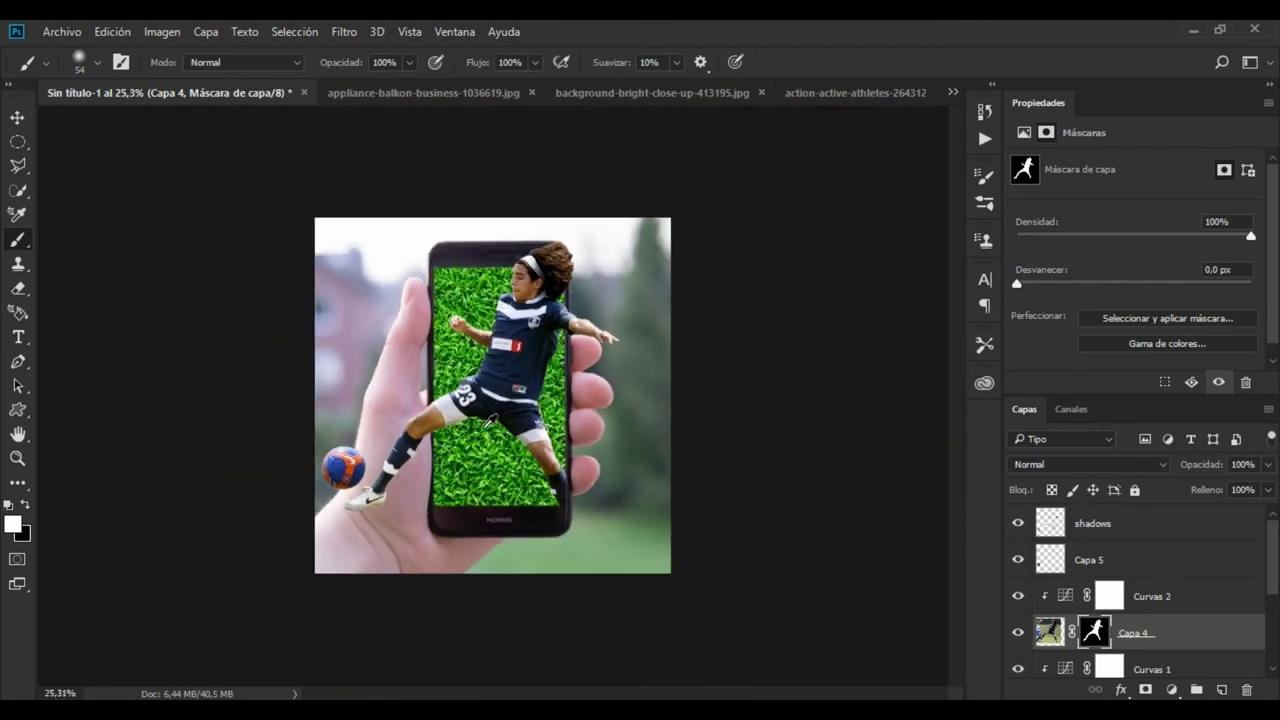
scroll(490, 422, up, 1)
scroll(490, 422, up, 1)
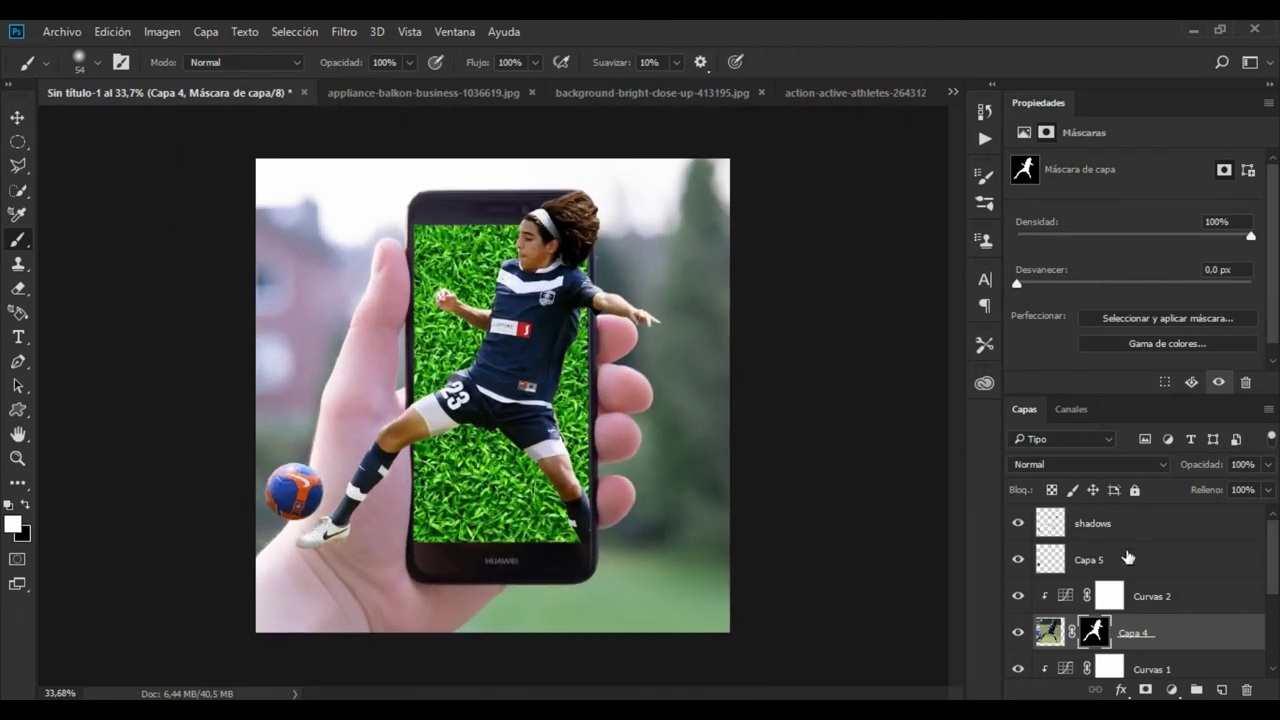
scroll(1127, 557, down, 3)
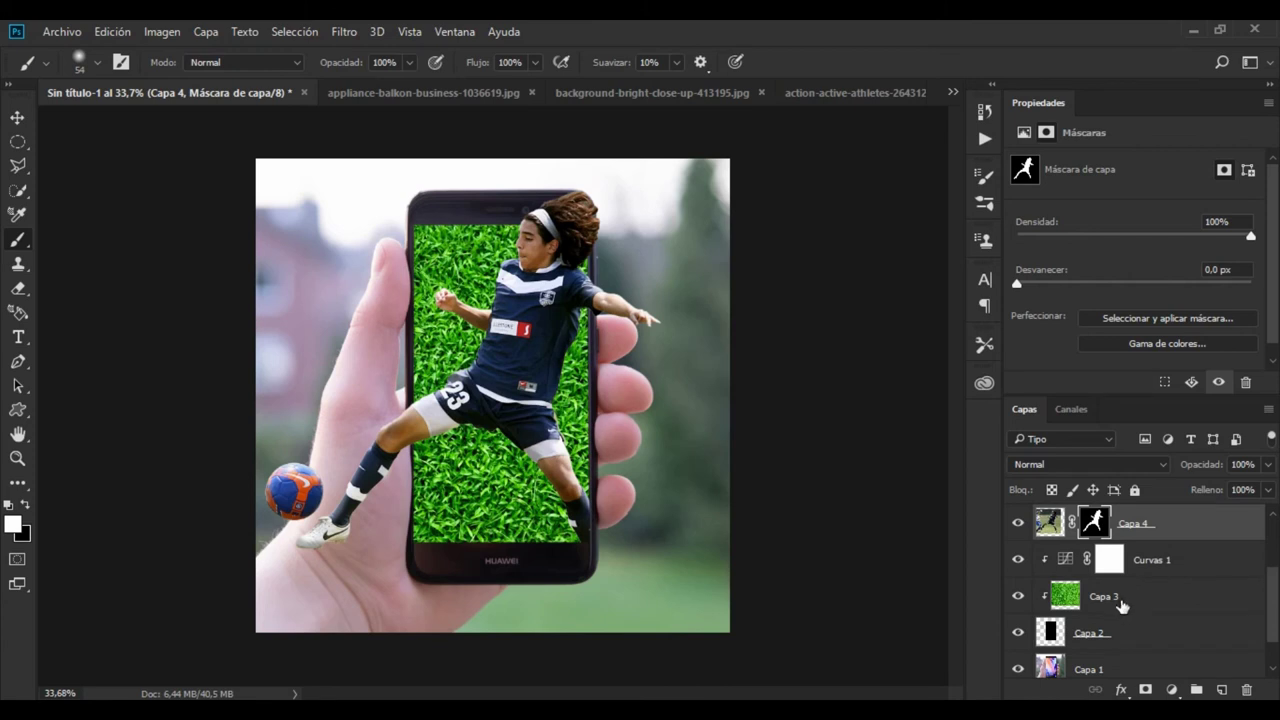
- Add a new layer Capa 6 above the Capa 3 grass layer and clip it to the grass screen
click(1118, 600)
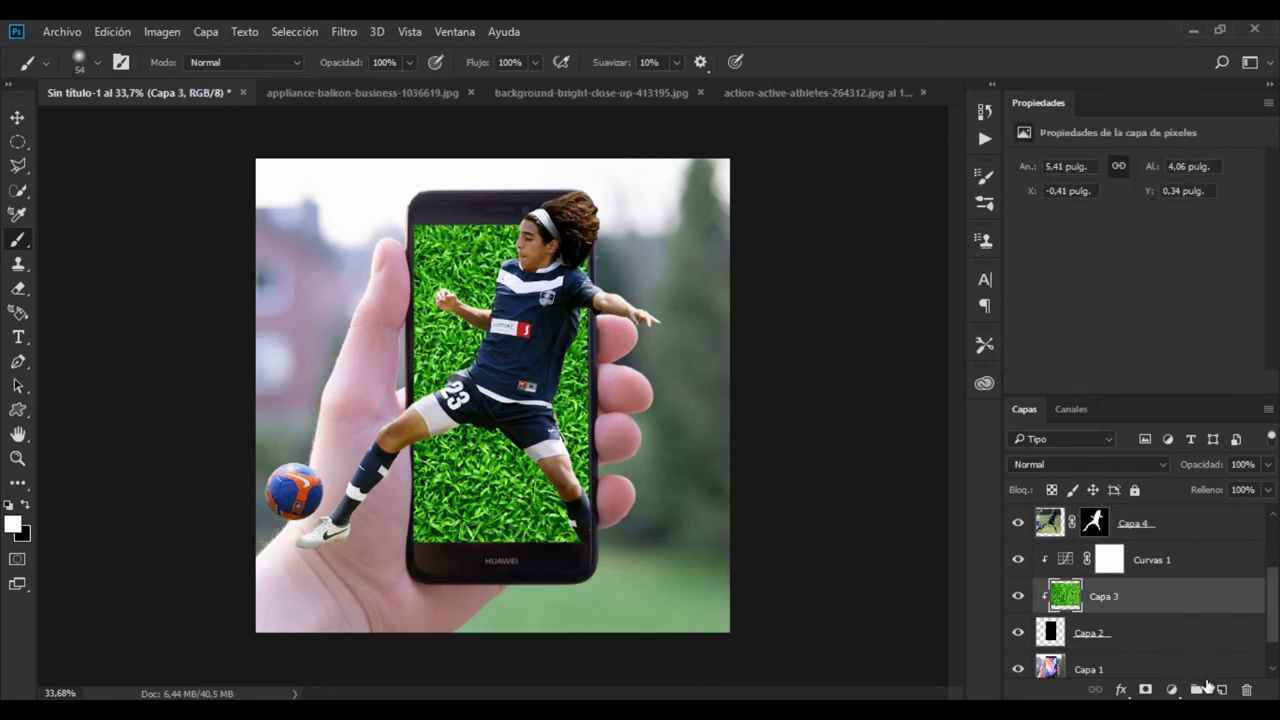
click(1221, 690)
right_click(1130, 598)
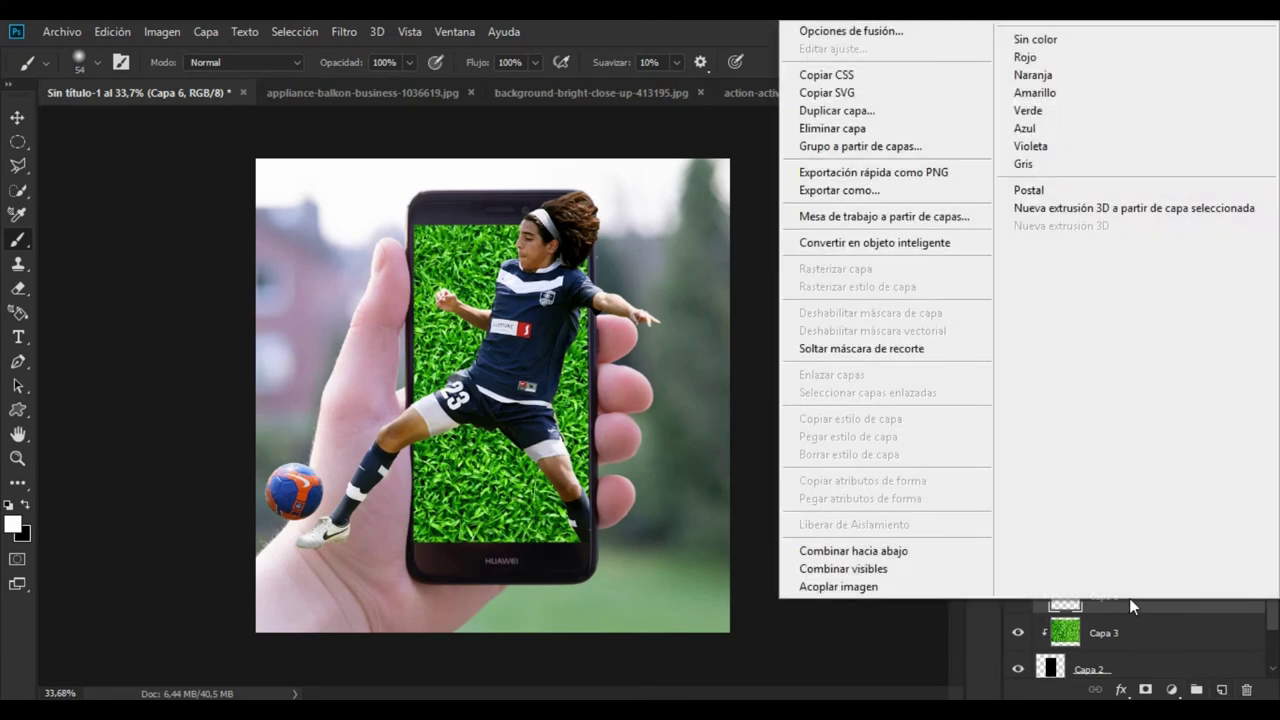
click(942, 350)
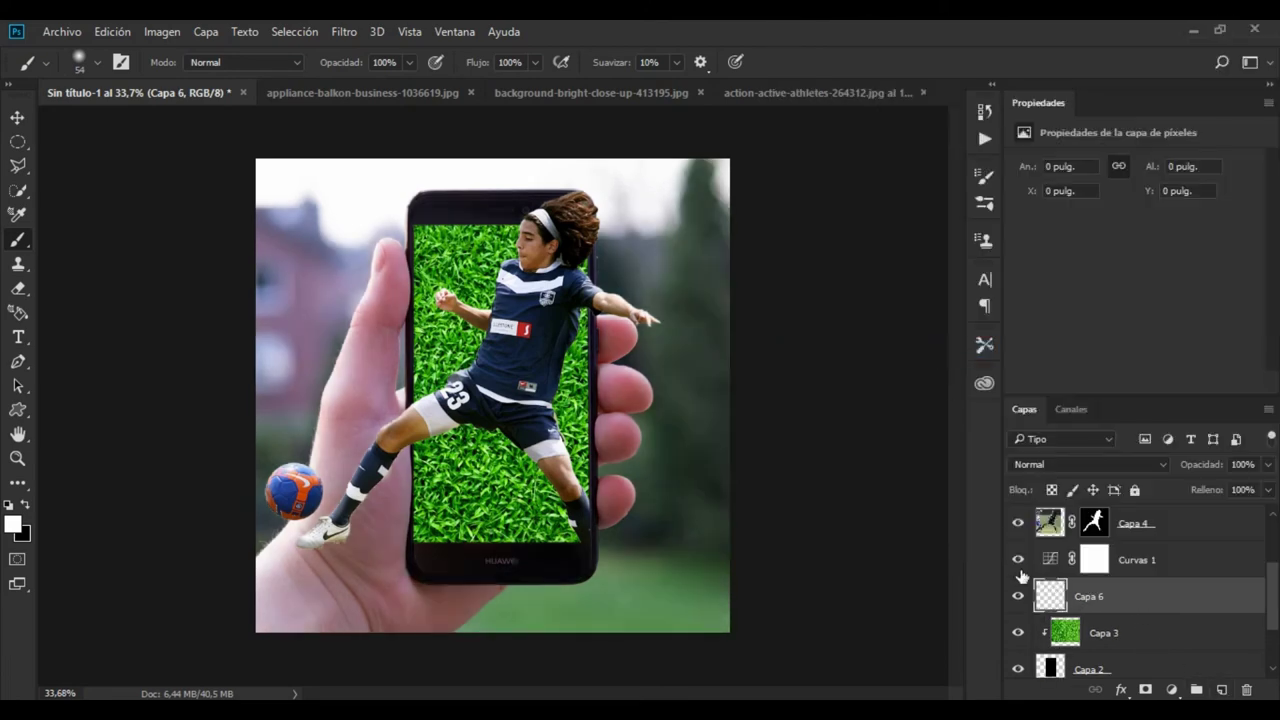
alt+click(1030, 580)
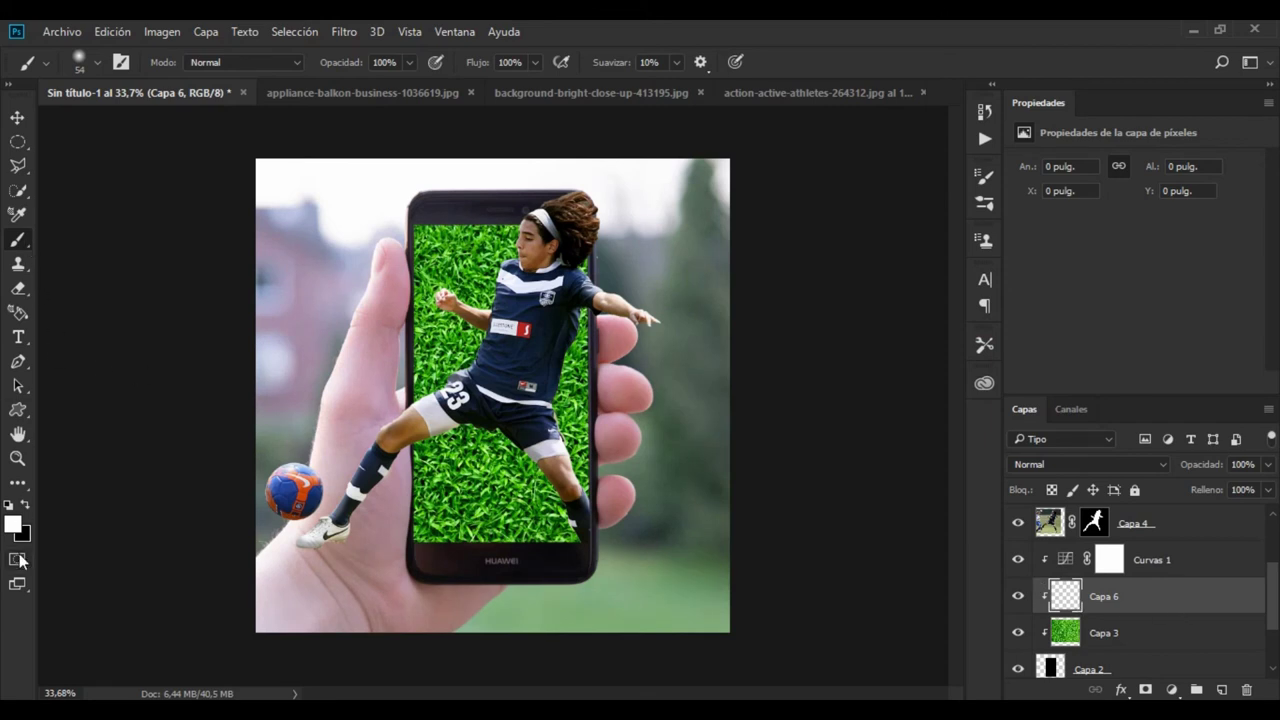
- Paint a large soft black shadow under the player and lower Capa 6 to 18% opacity
key(x)
drag(469, 427, 515, 450)
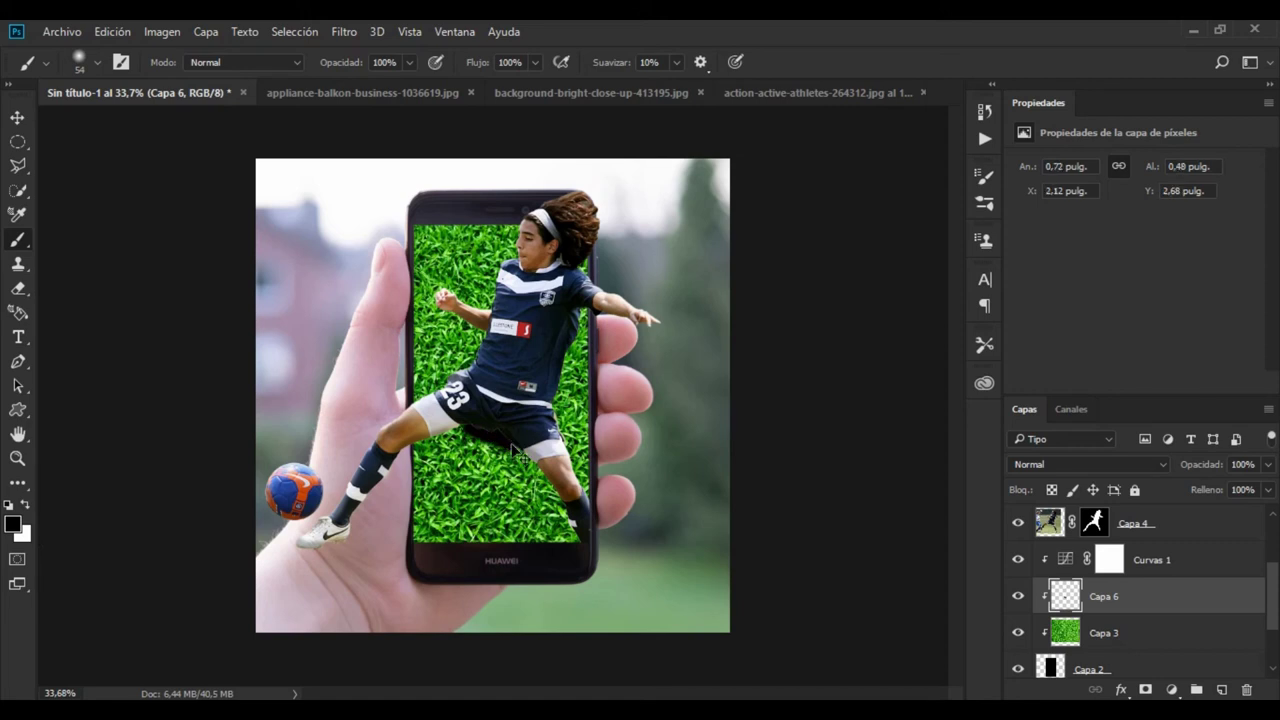
key(ctrl+z)
right_click(511, 444)
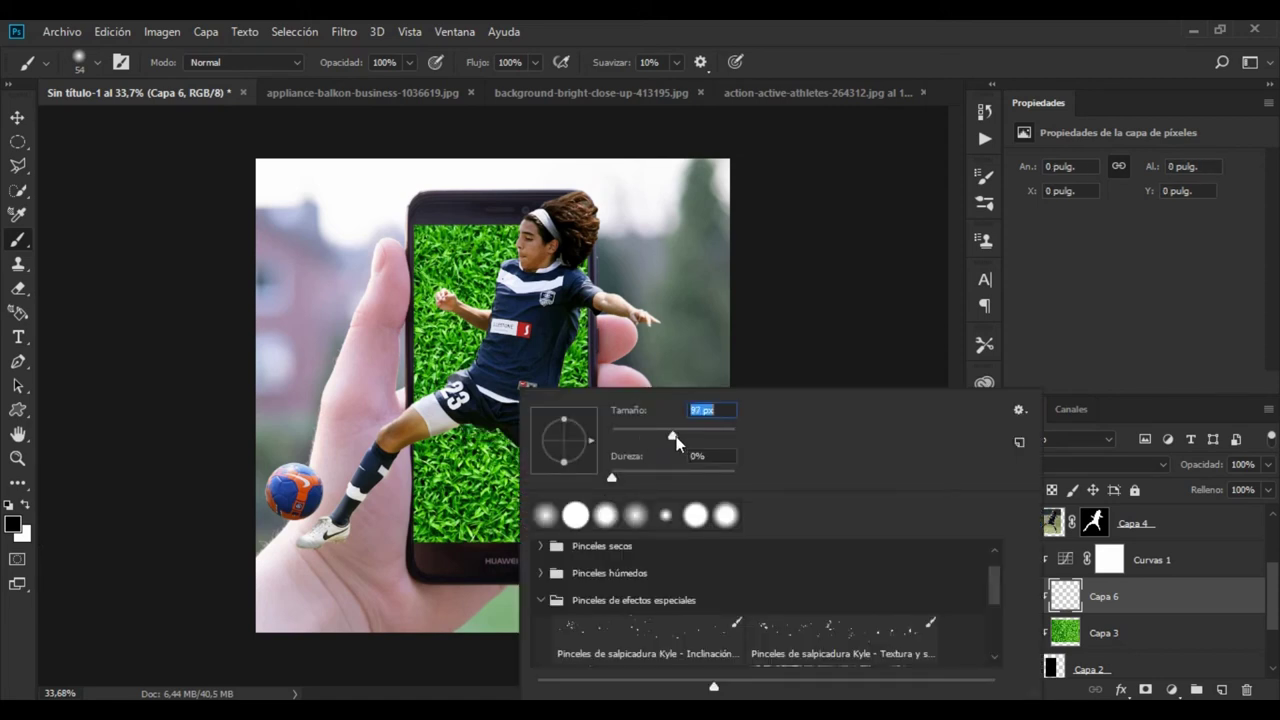
drag(682, 441, 681, 438)
key(Return)
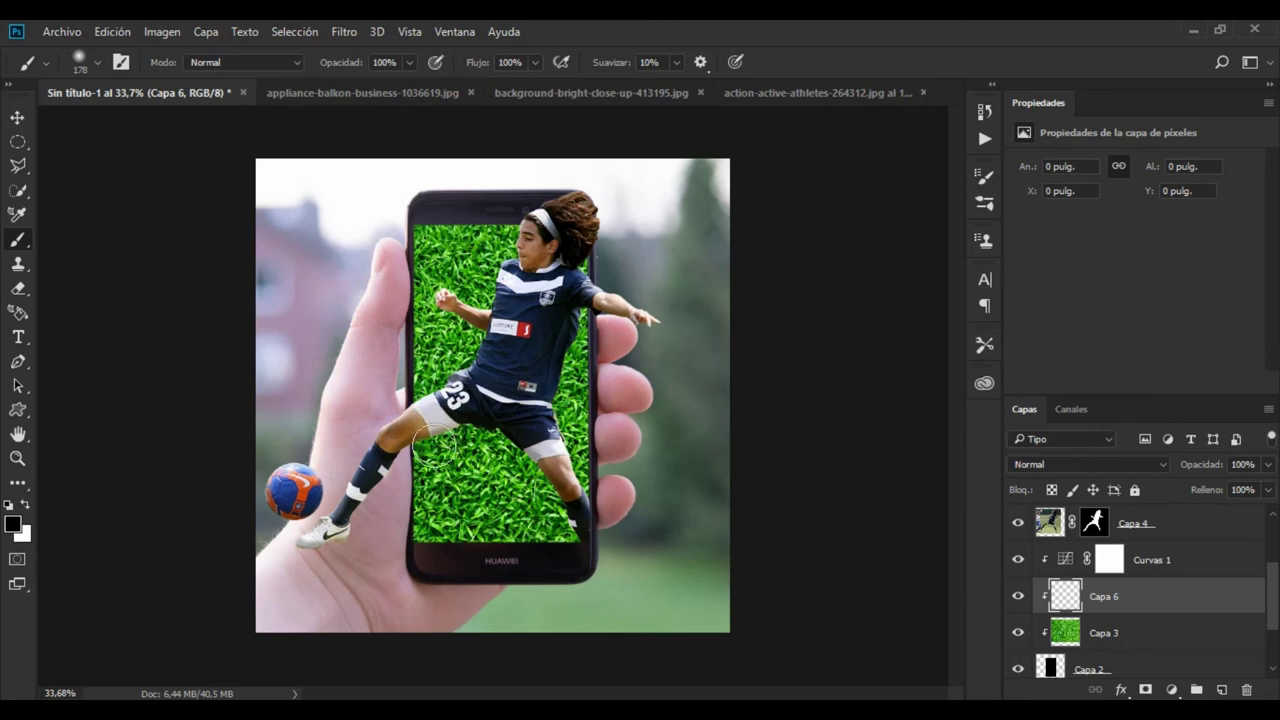
mouse_move(426, 447)
mouse_down()
mouse_move(470, 427)
mouse_move(523, 436)
mouse_move(536, 454)
mouse_up()
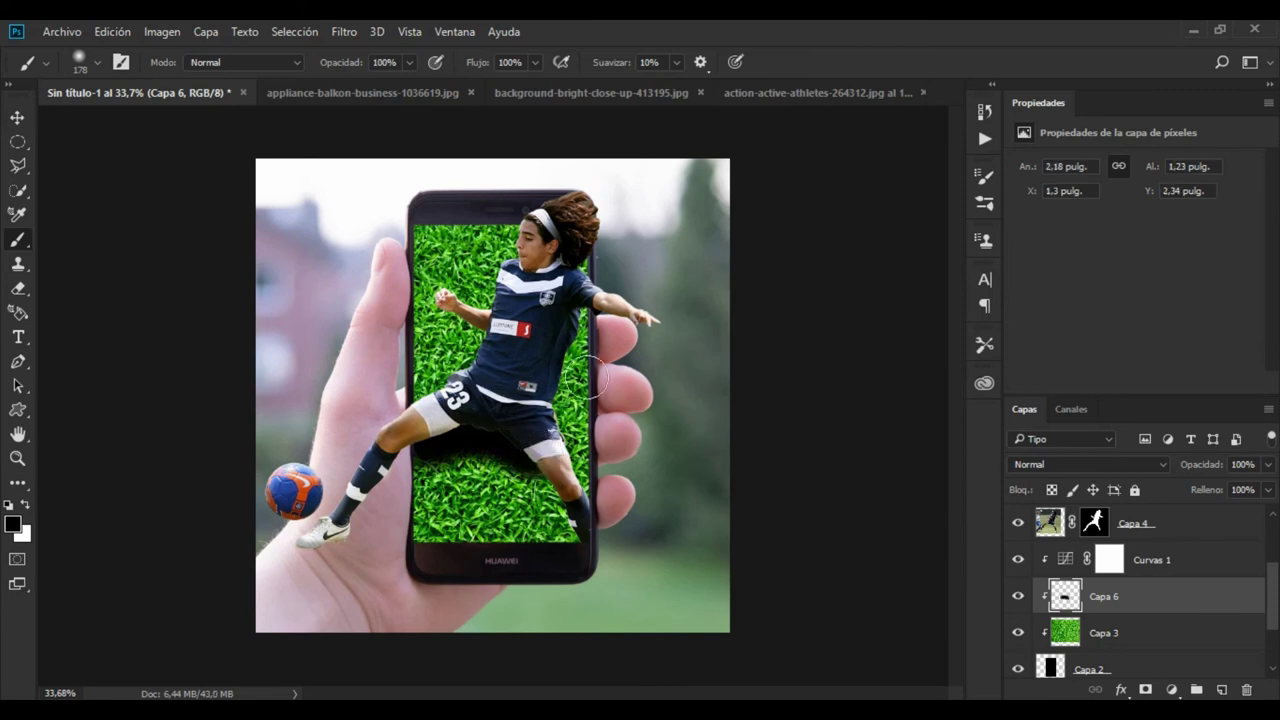
drag(1219, 472, 1143, 484)
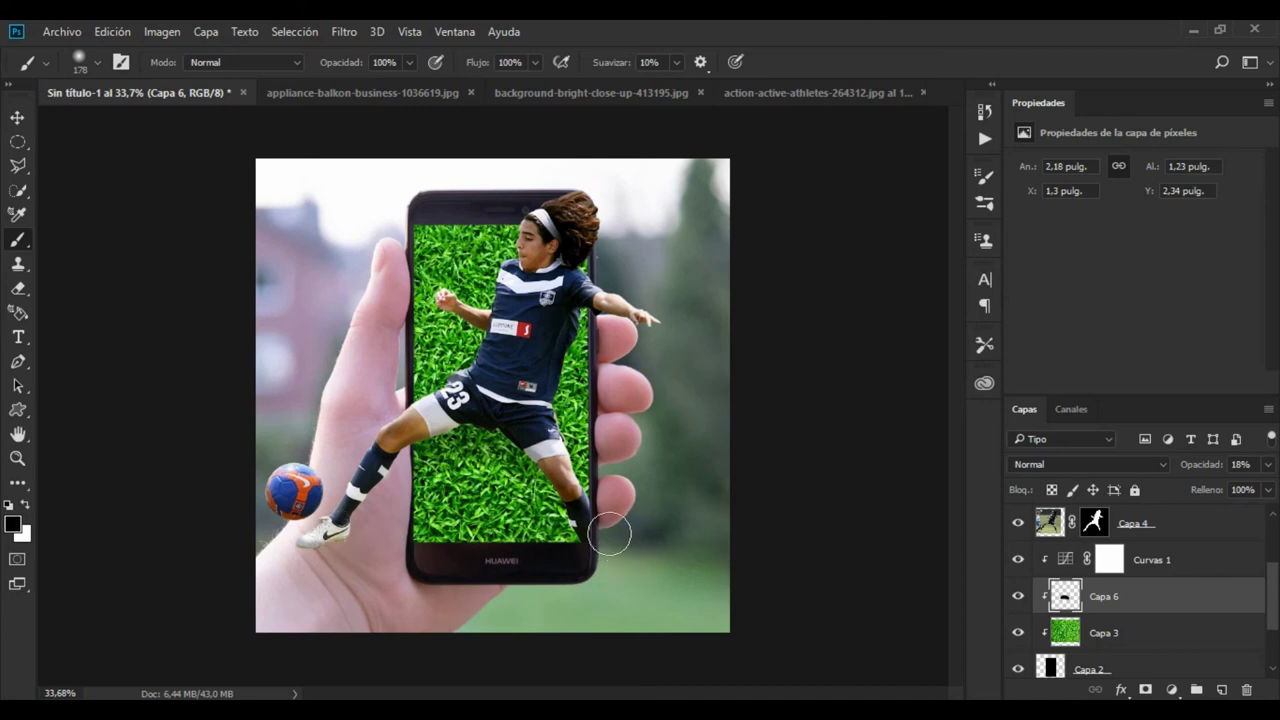
scroll(1110, 610, up, 3)
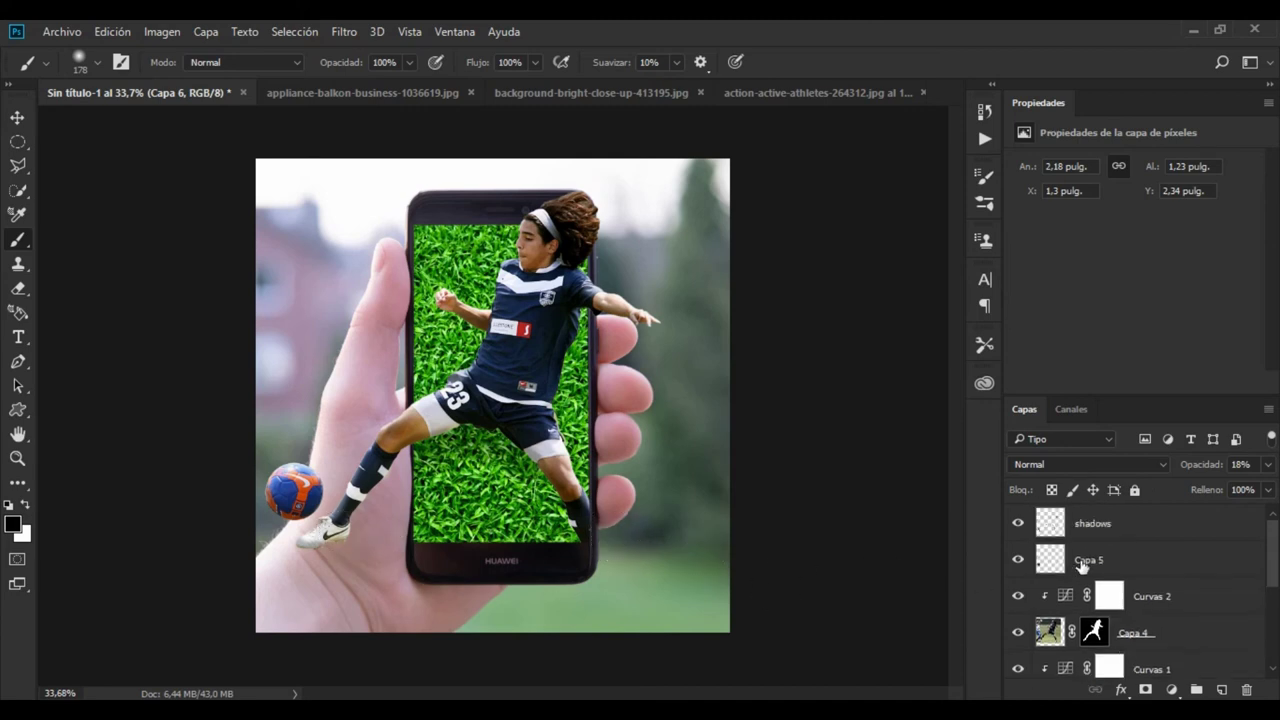
- Apply a Motion Blur of -58° angle and 20 pixels distance to the ball on Capa 5
click(1082, 564)
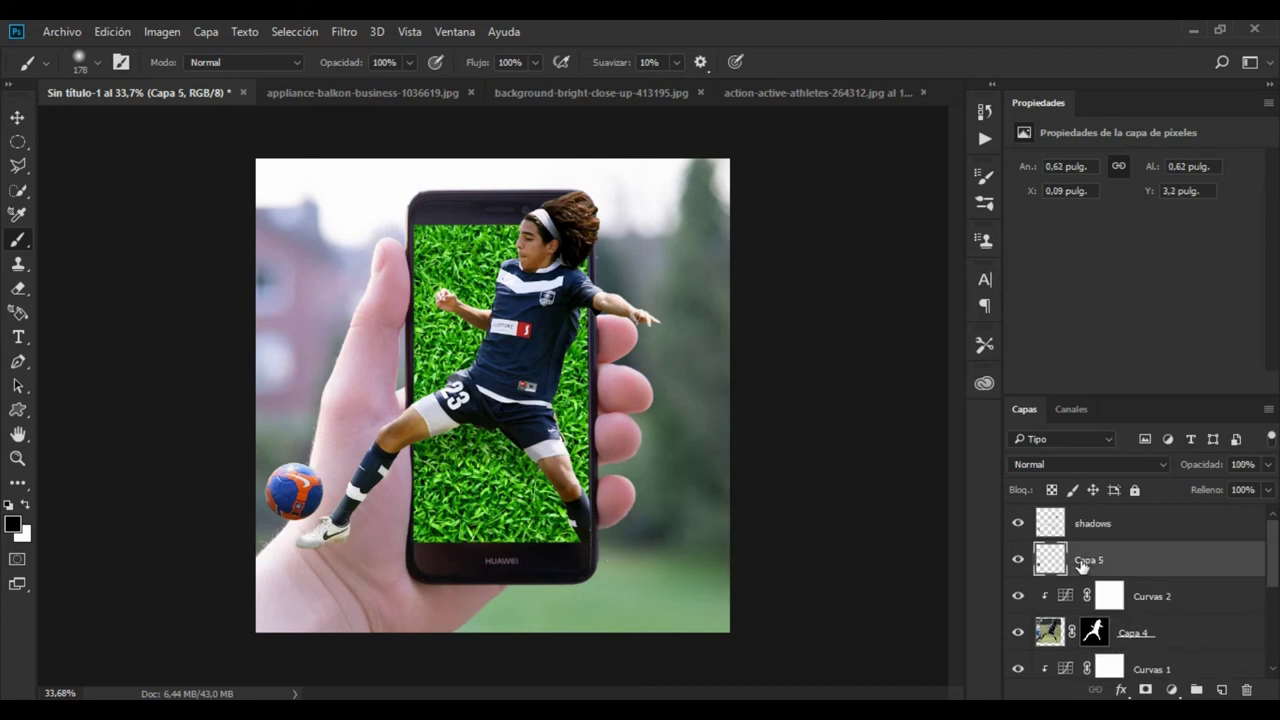
click(17, 118)
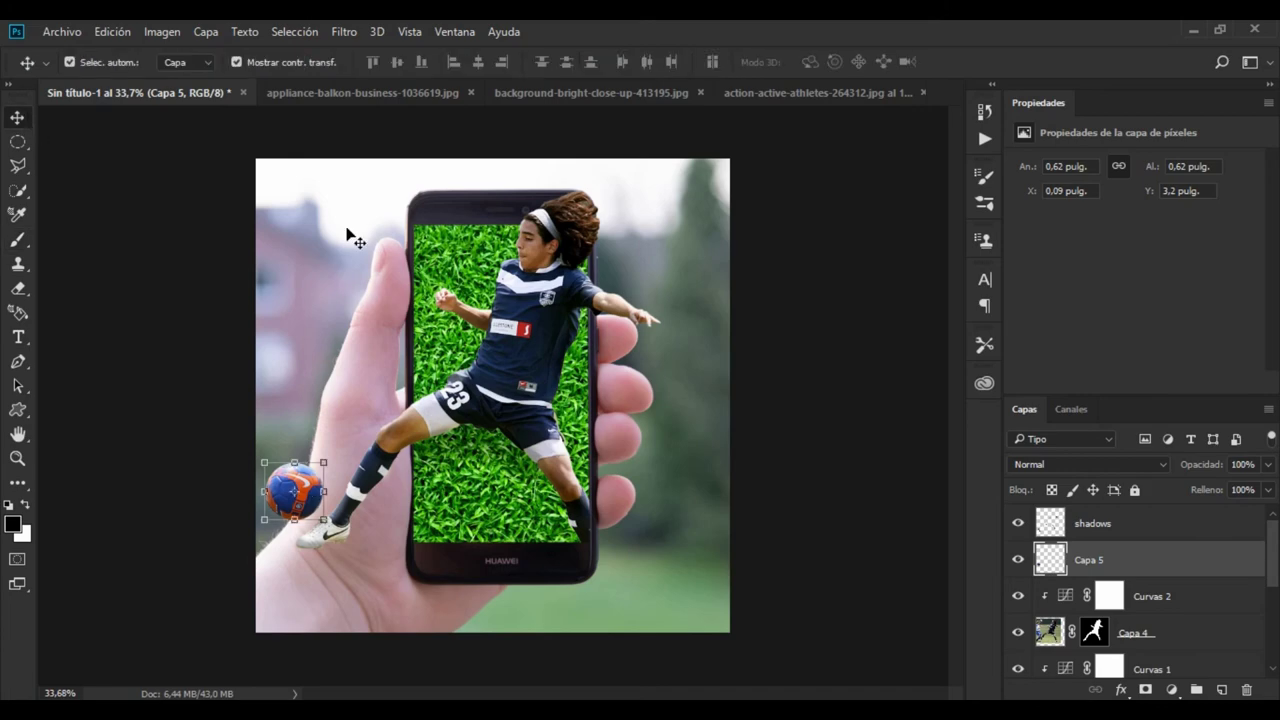
click(340, 33)
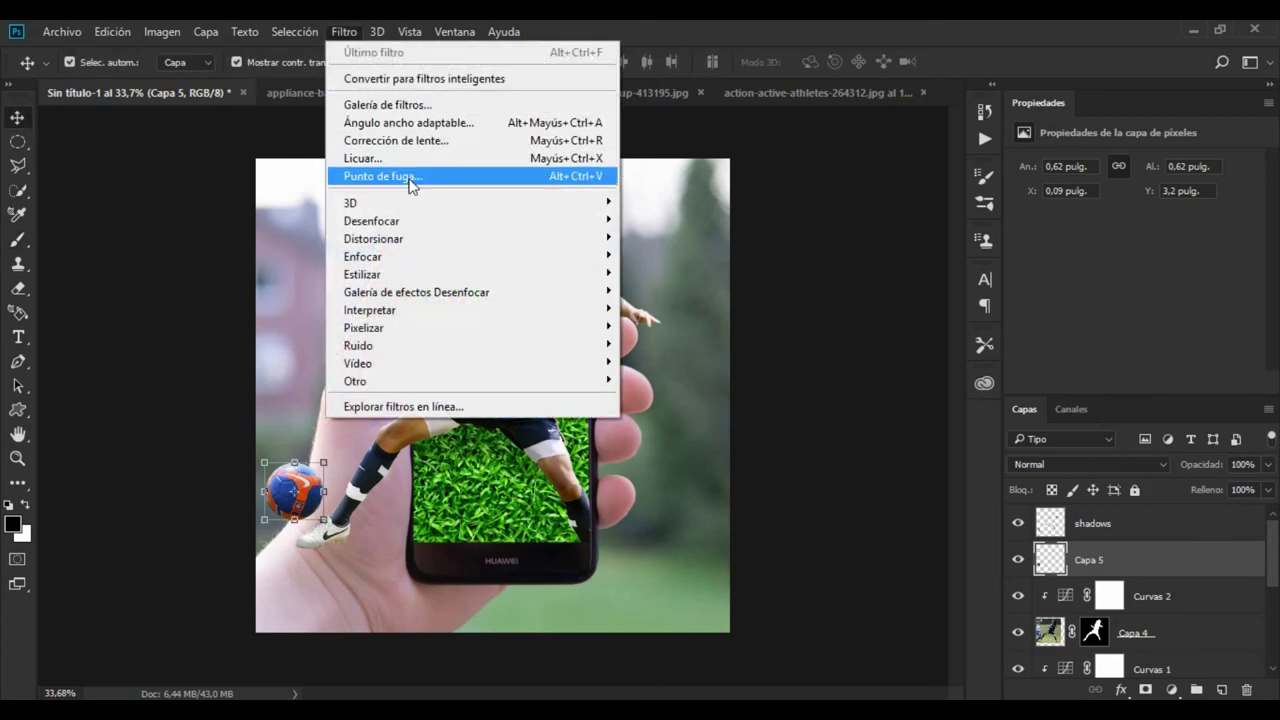
mouse_move(372, 220)
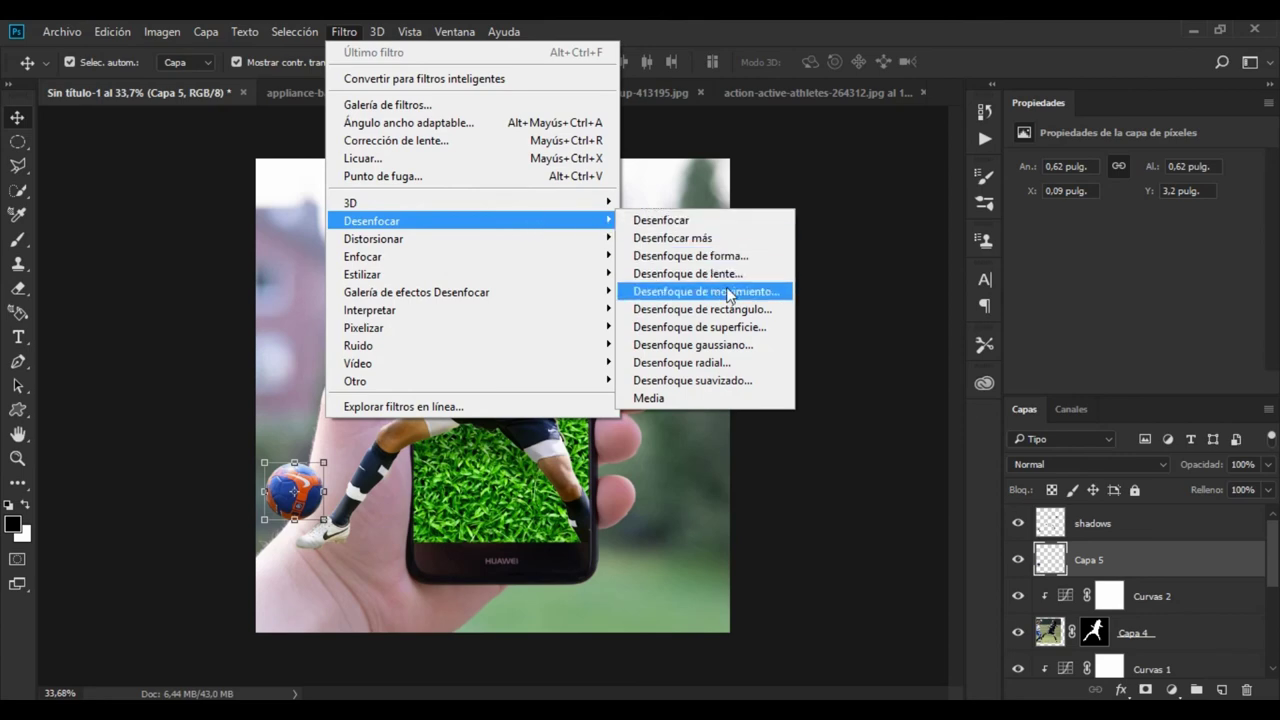
click(772, 292)
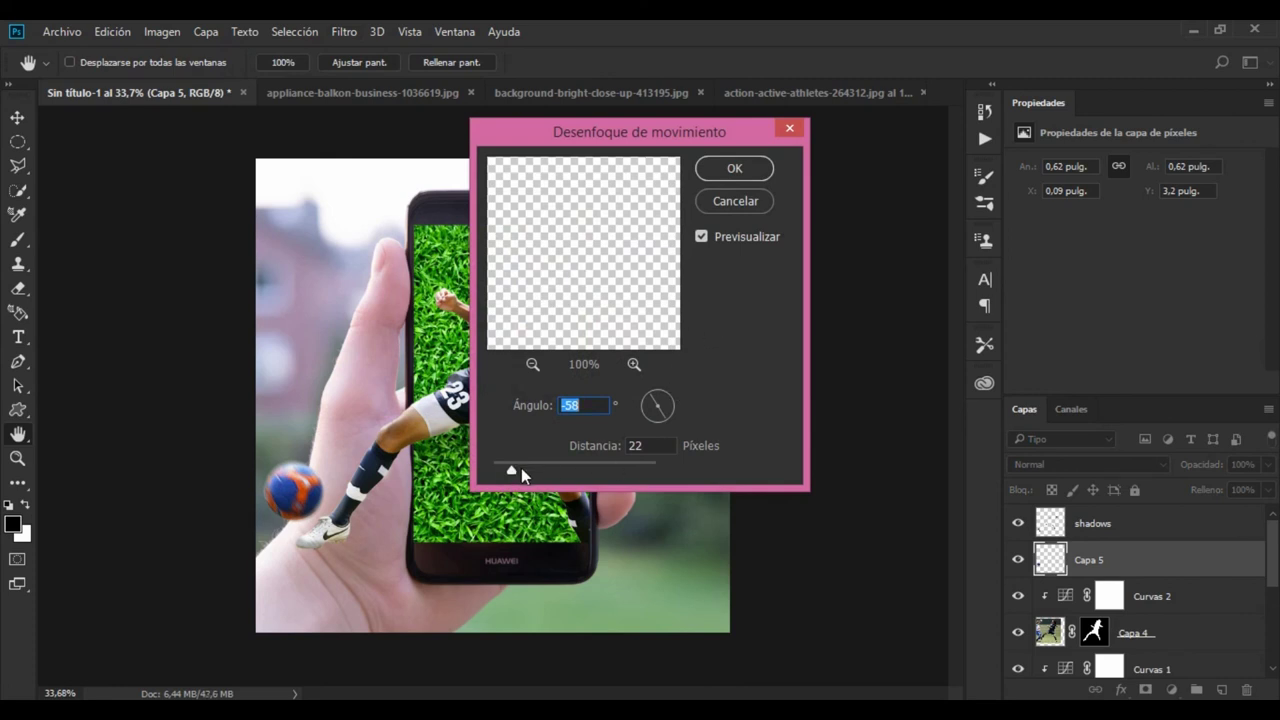
drag(510, 470, 510, 470)
key(Tab)
click(733, 169)
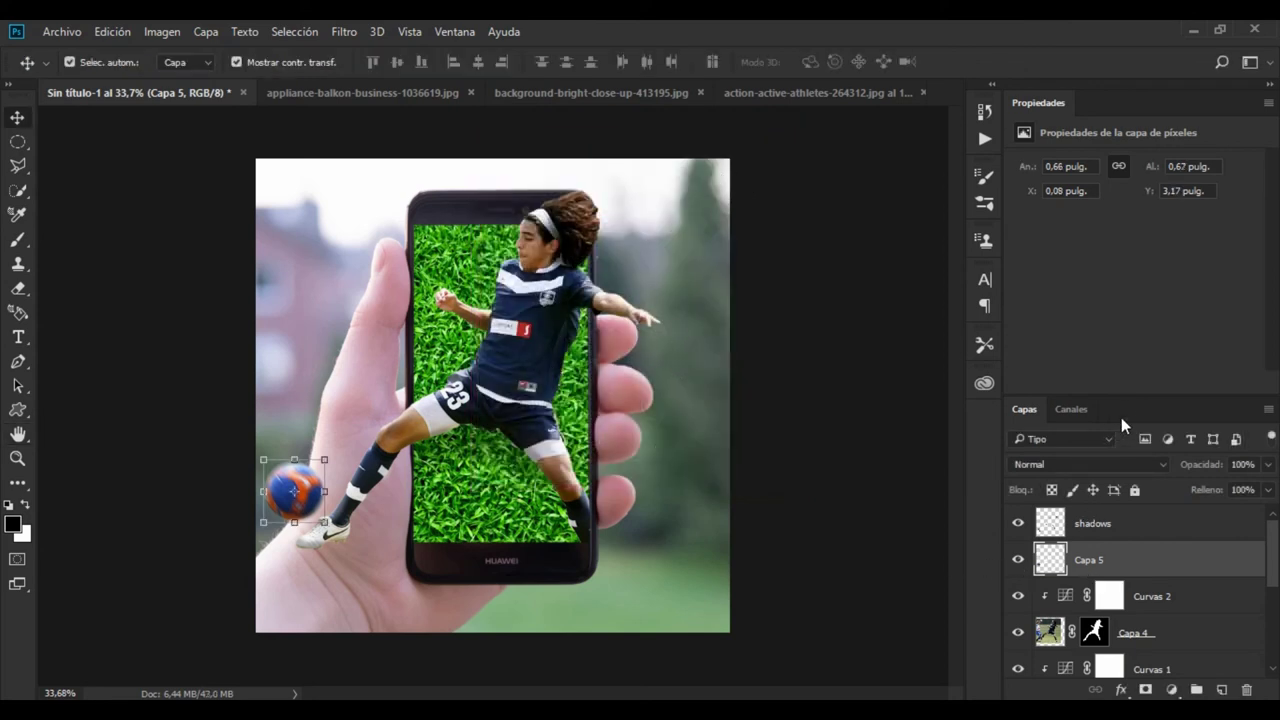
- Enlarge the Layers panel, scroll down to Capa 0, then deselect all layers
drag(1126, 395, 1128, 321)
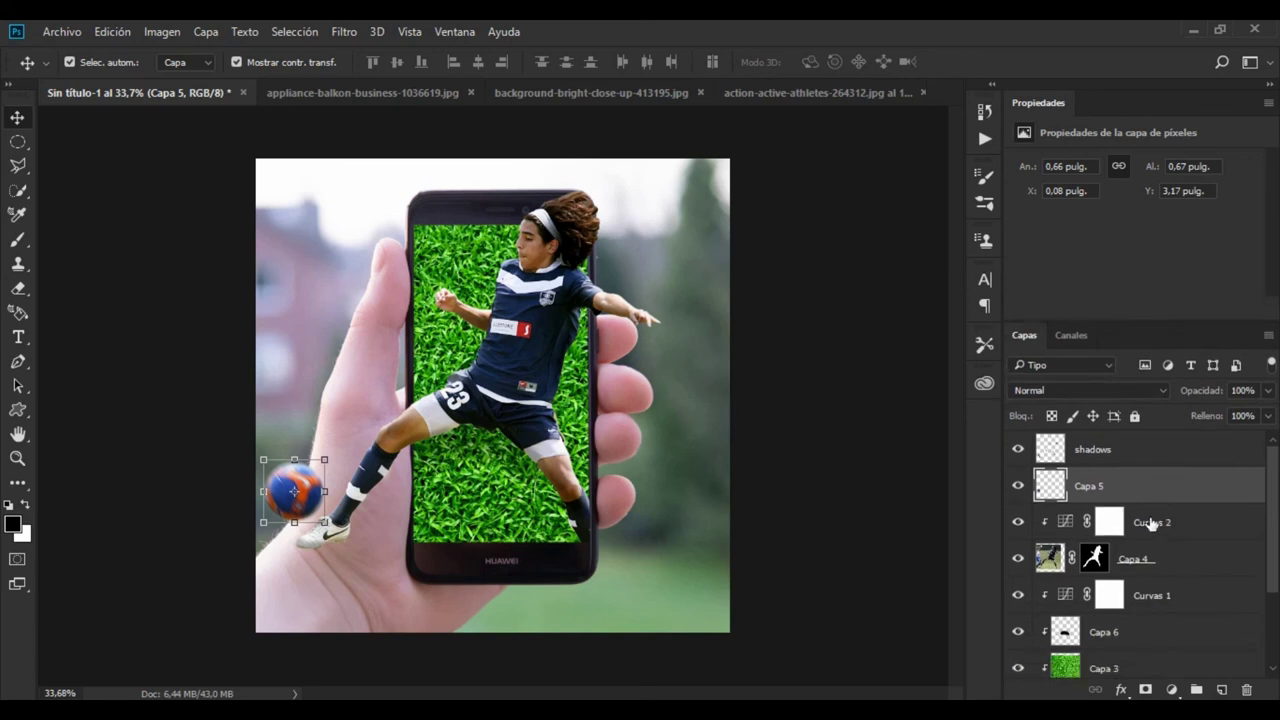
scroll(636, 490, down, 1)
scroll(636, 490, down, 1)
scroll(759, 513, down, 1)
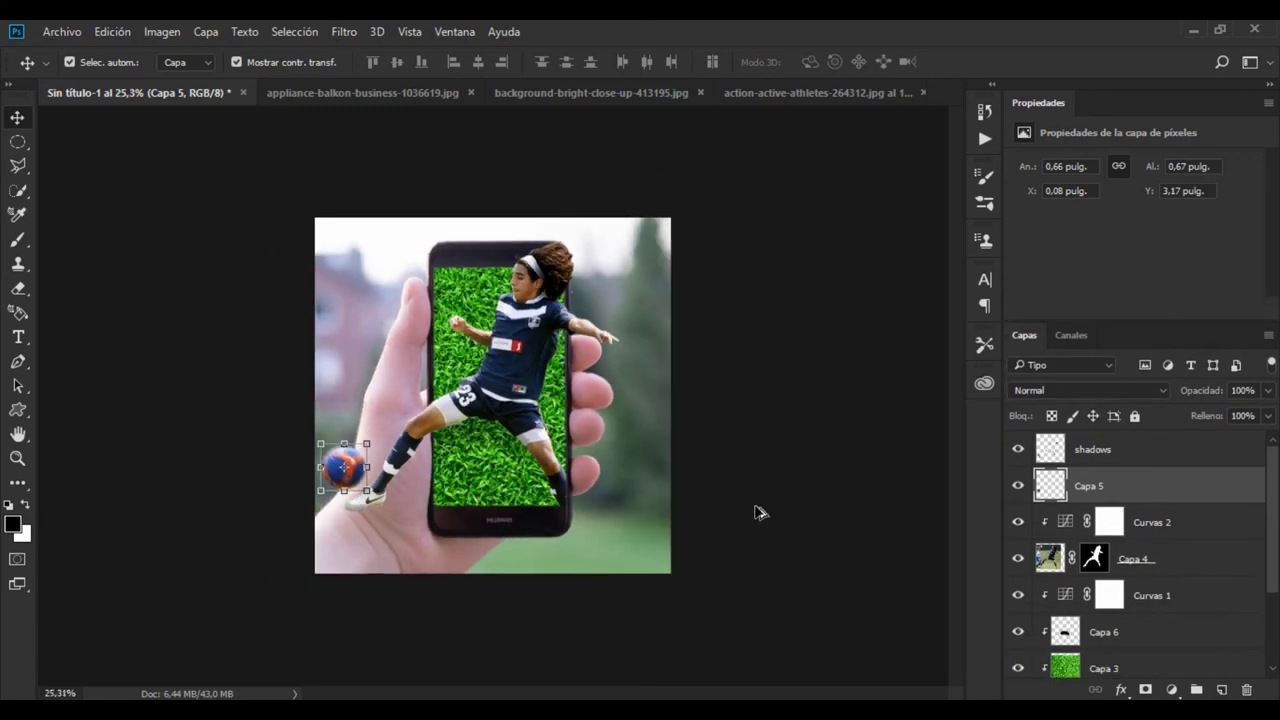
scroll(1150, 560, down, 2)
scroll(1154, 568, down, 1)
click(1153, 670)
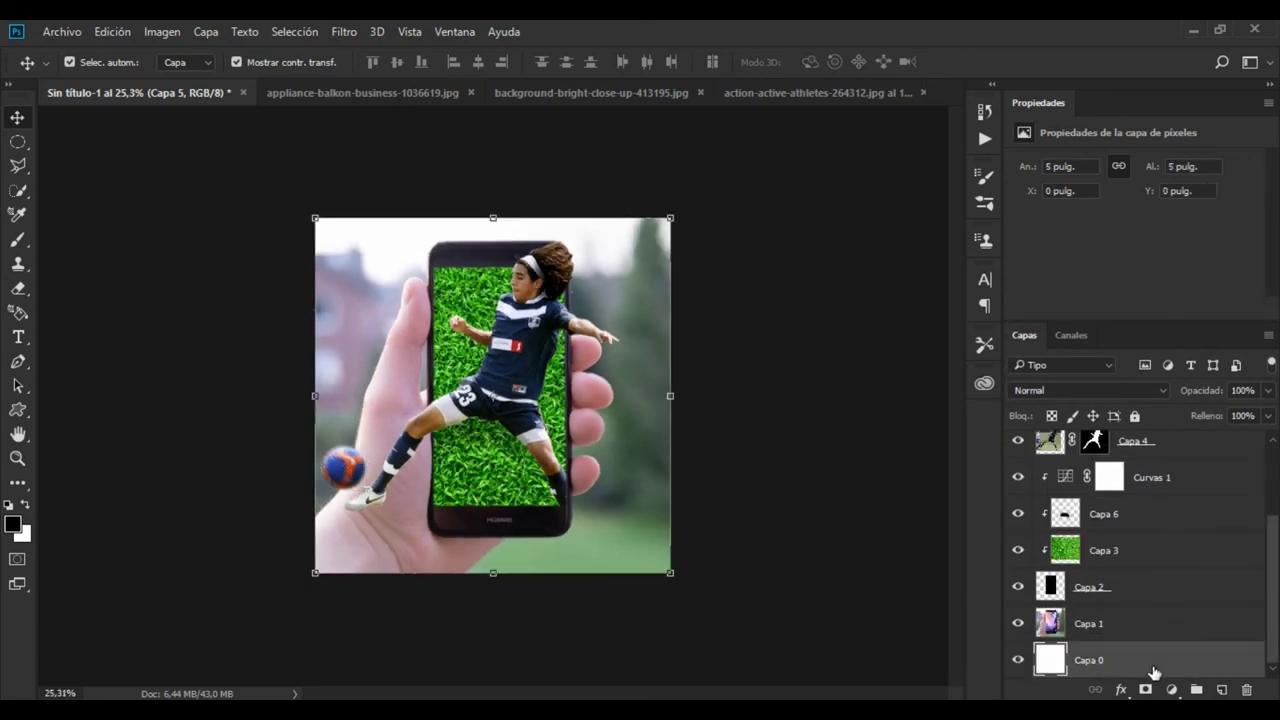
click(820, 465)
scroll(820, 465, up, 1)
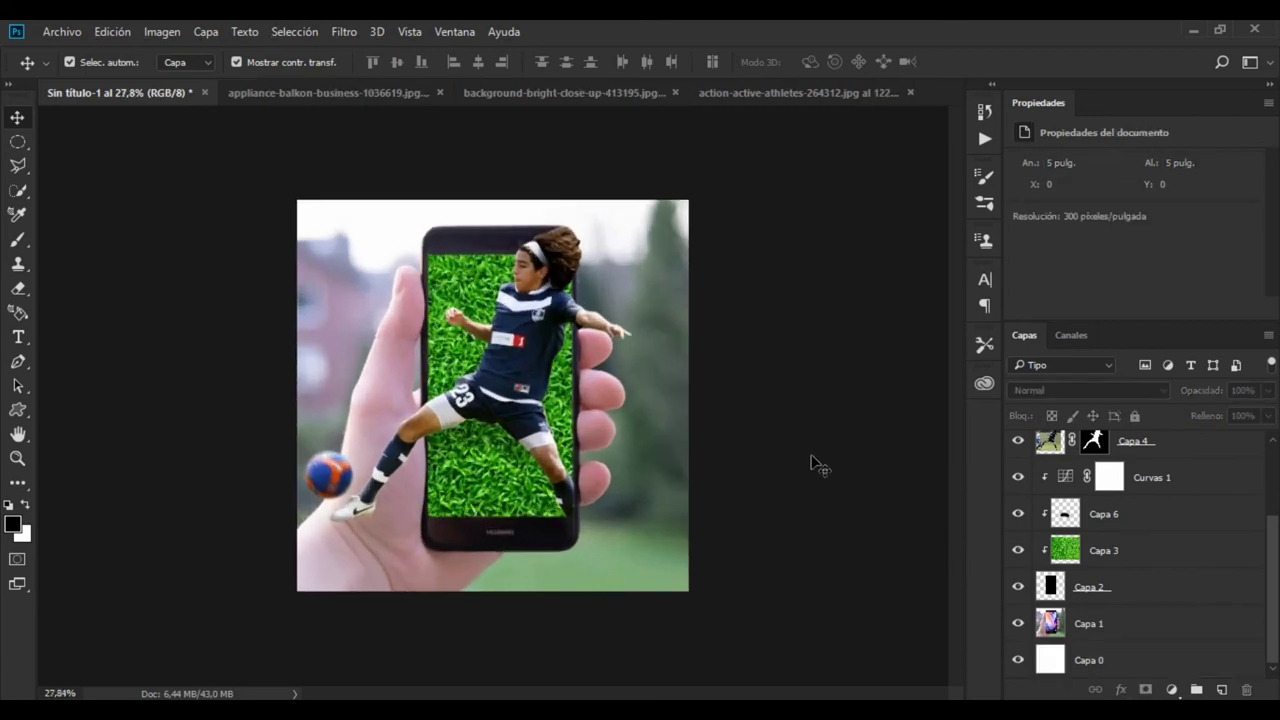
scroll(1134, 569, up, 1)
scroll(1143, 562, up, 2)
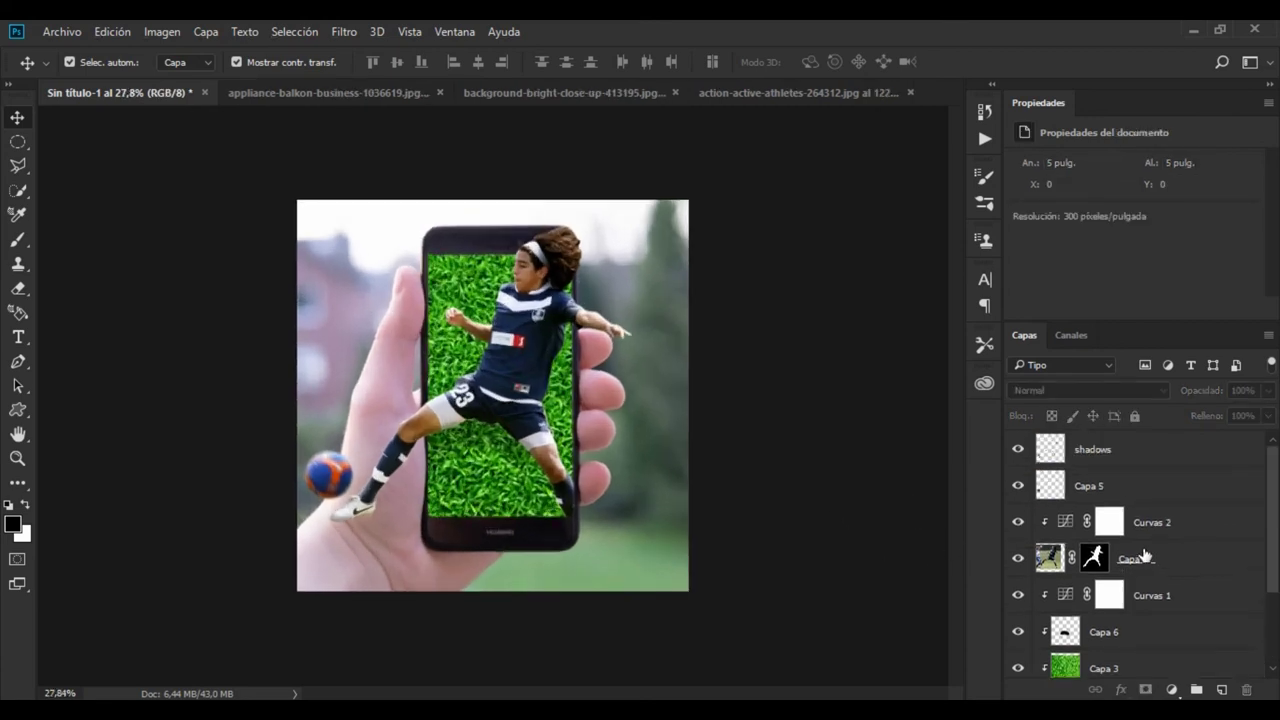
- Stamp visible layers into Capa 7 and add a Curves layer with tightened endpoints and lowered midtones
key(ctrl+shift+alt+e)
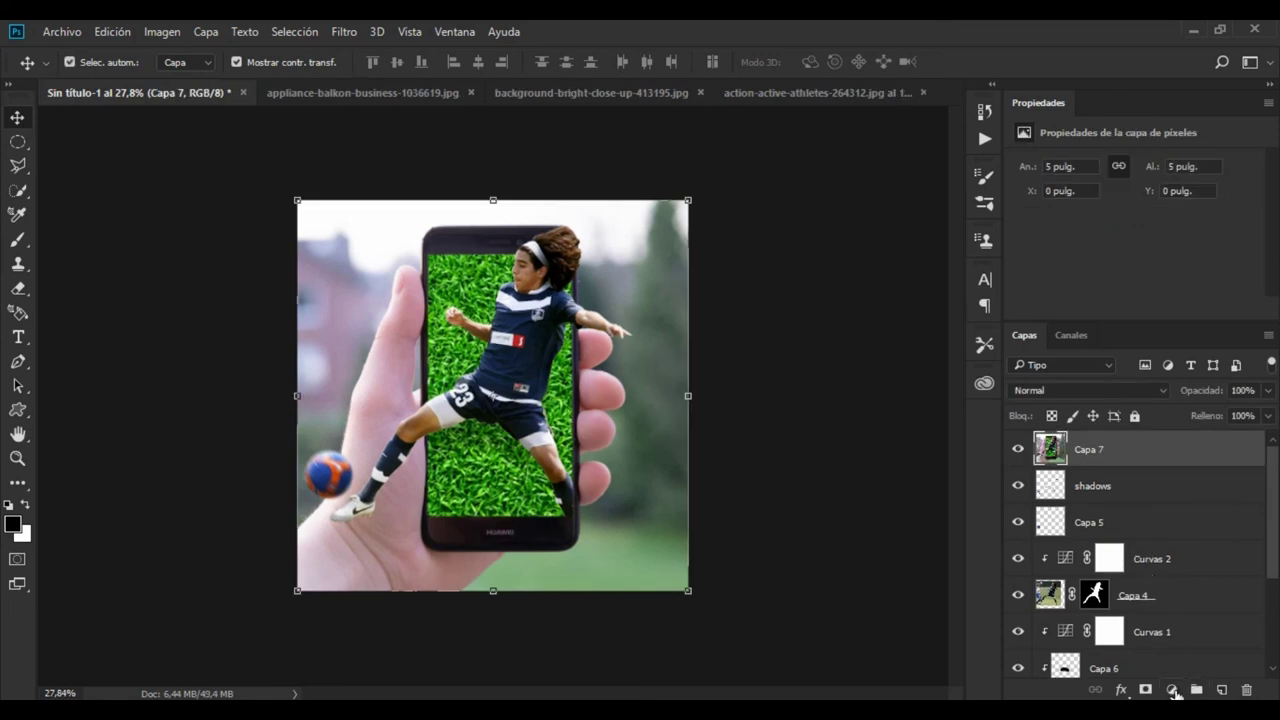
click(1172, 690)
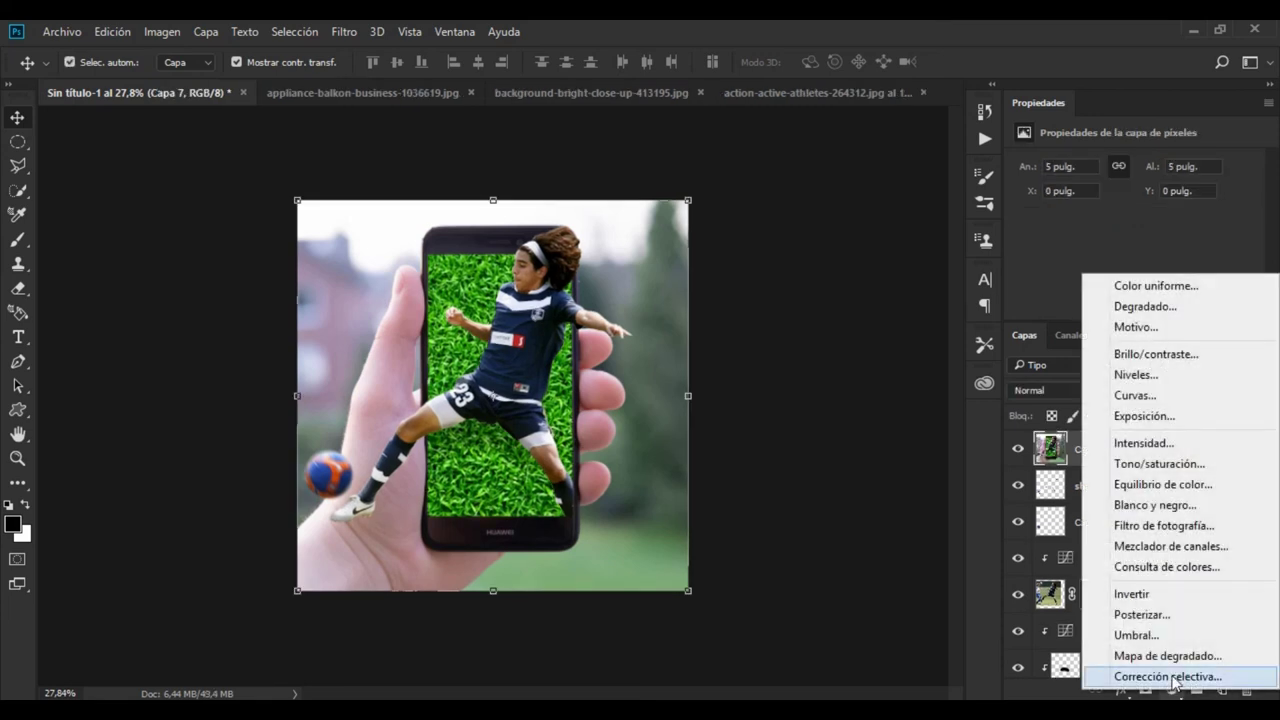
click(1154, 395)
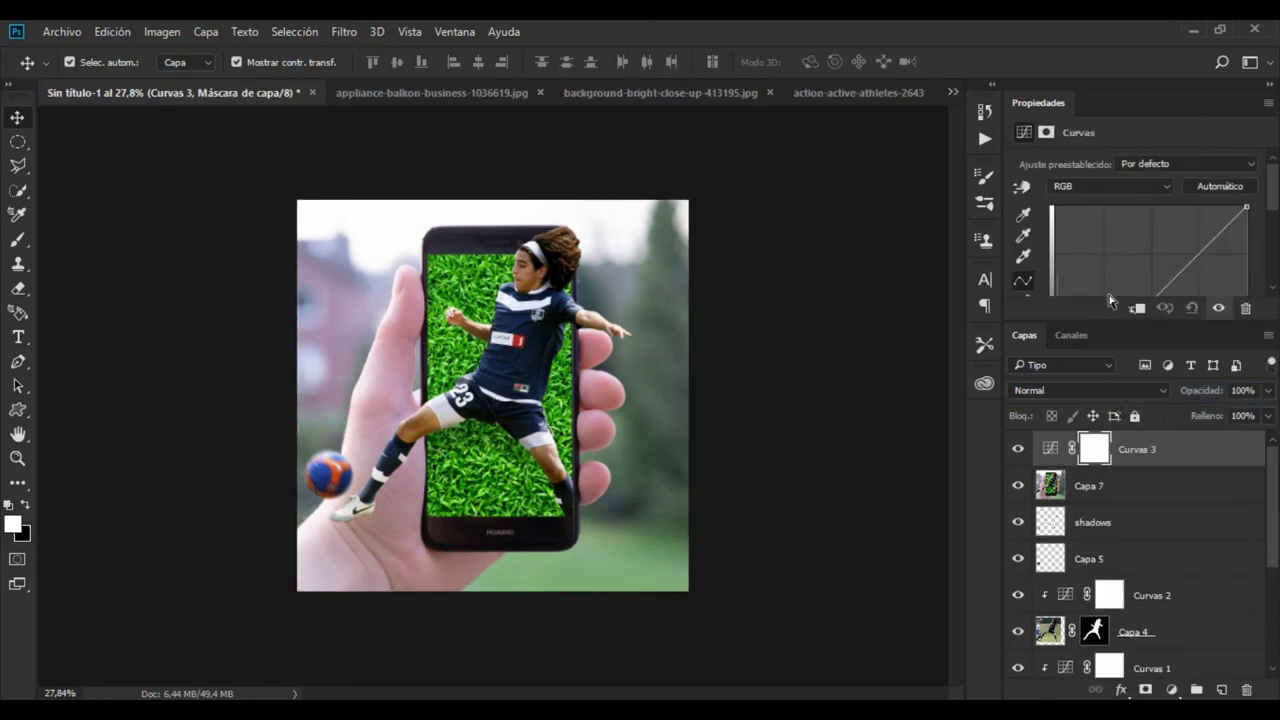
drag(1108, 322, 1111, 453)
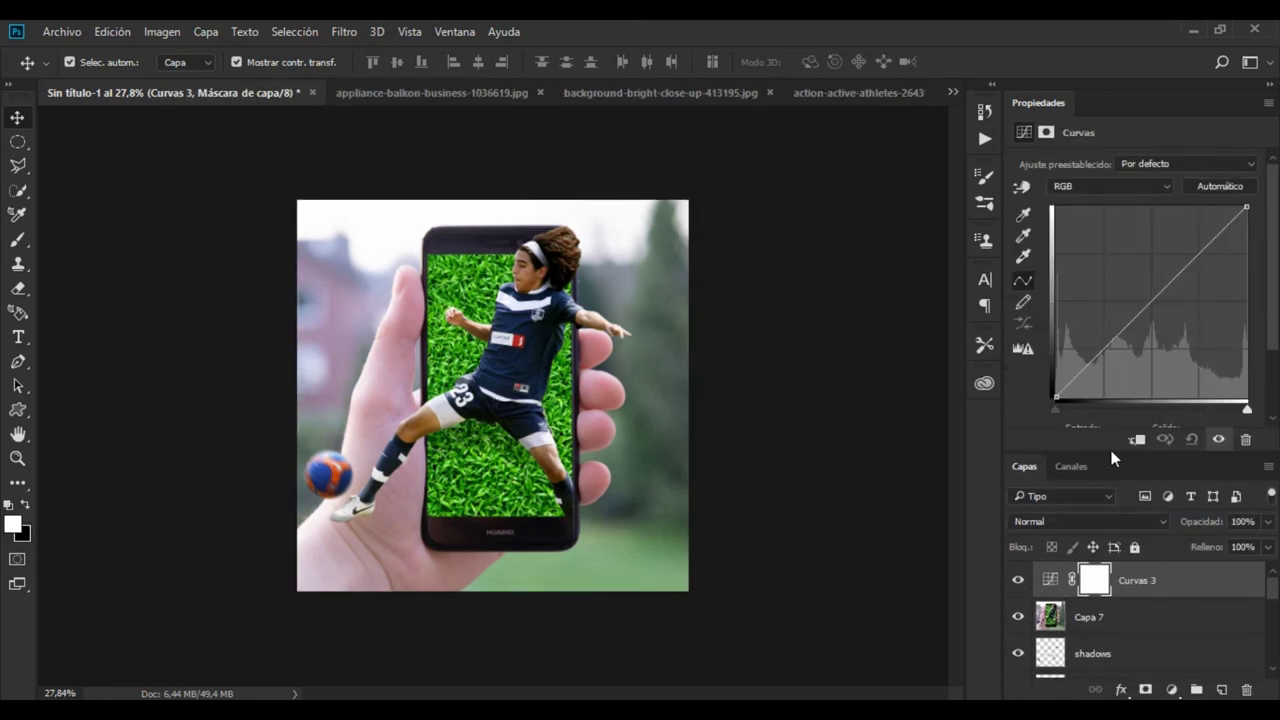
drag(1056, 410, 1065, 413)
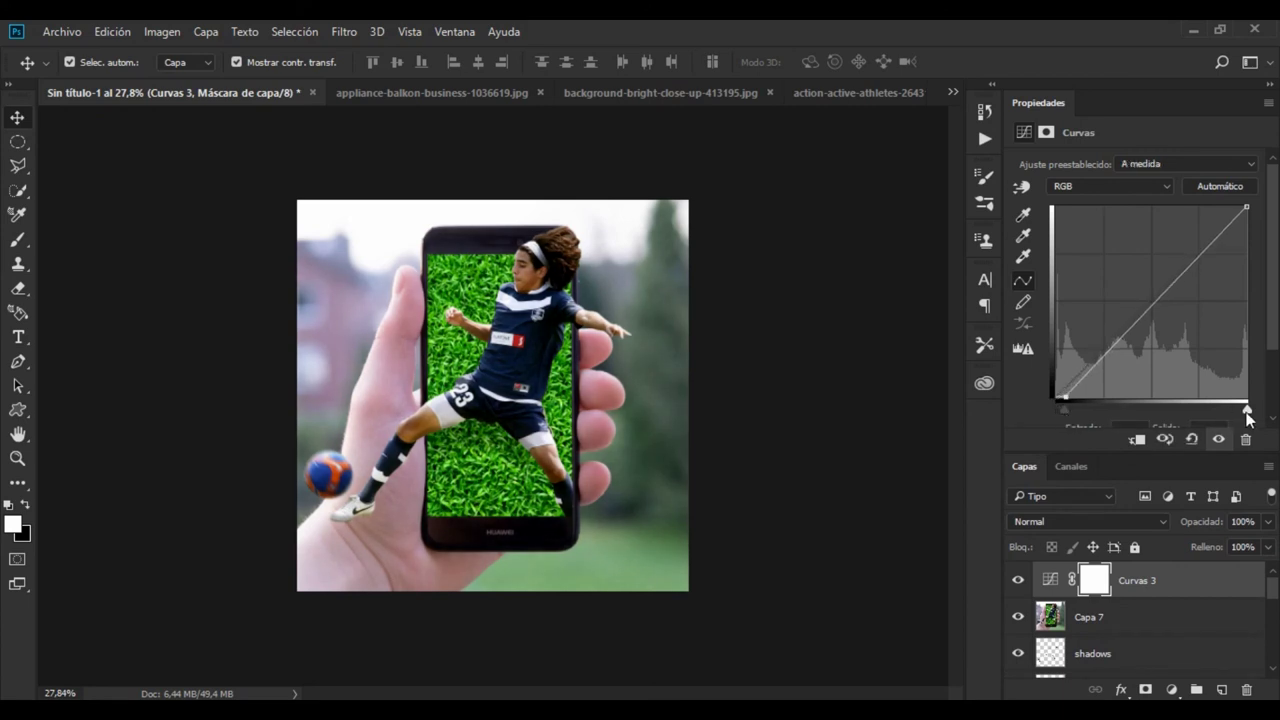
drag(1247, 410, 1230, 410)
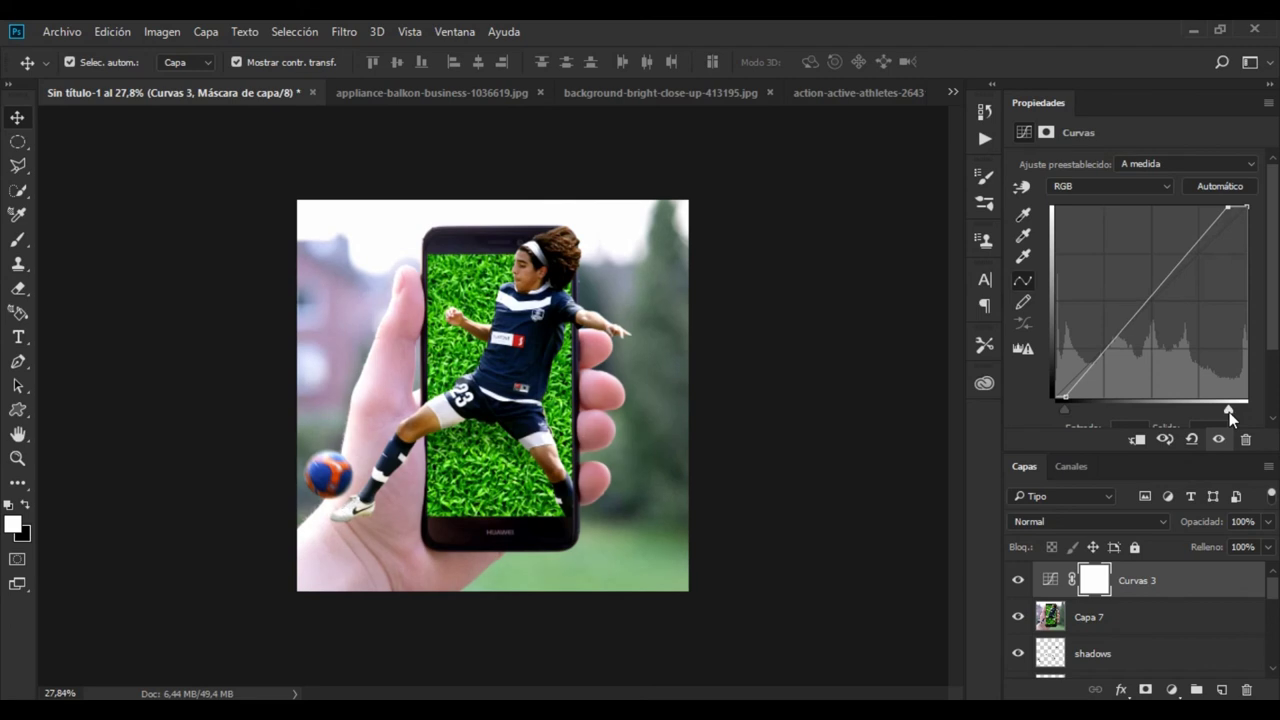
click(1097, 360)
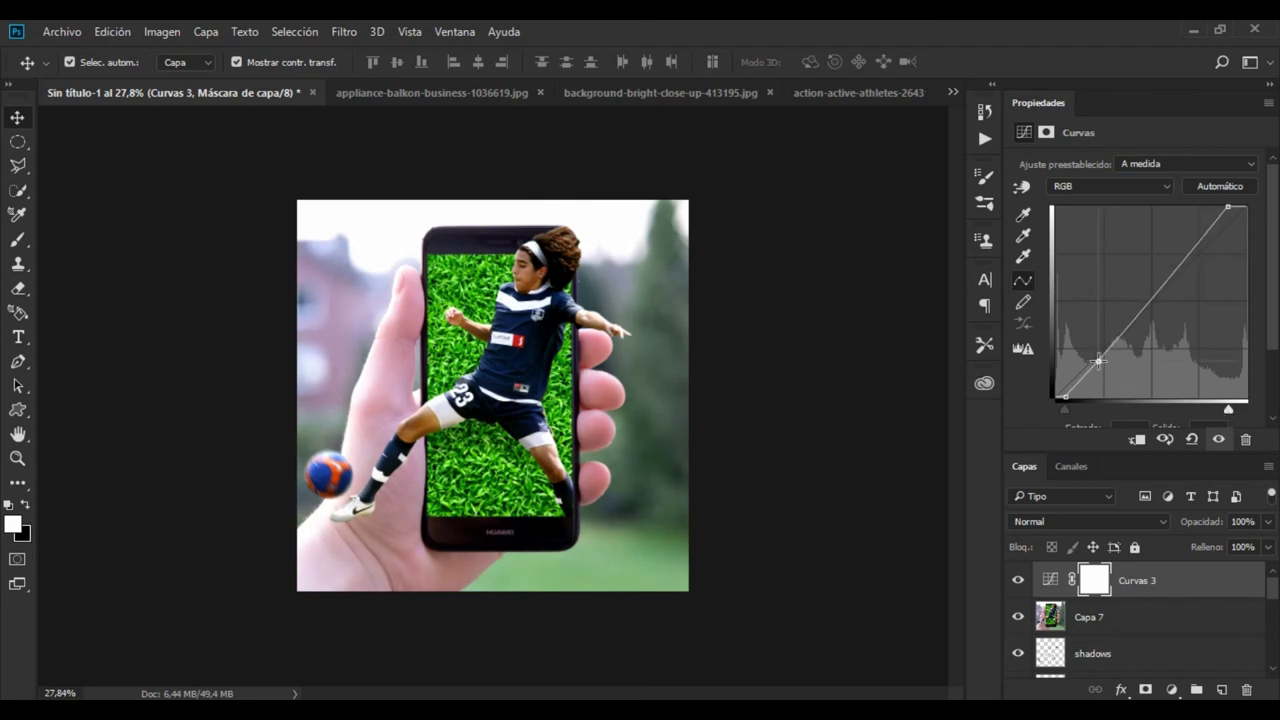
drag(1098, 360, 1100, 353)
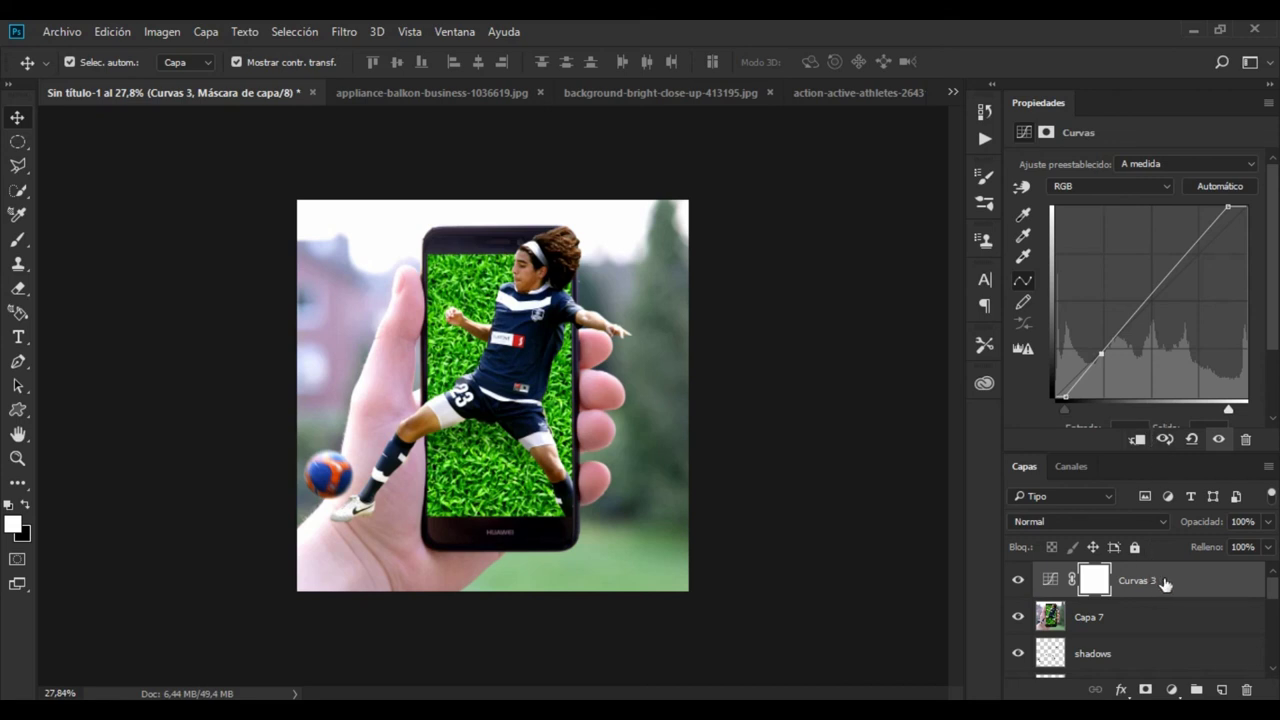
key(ctrl+2)
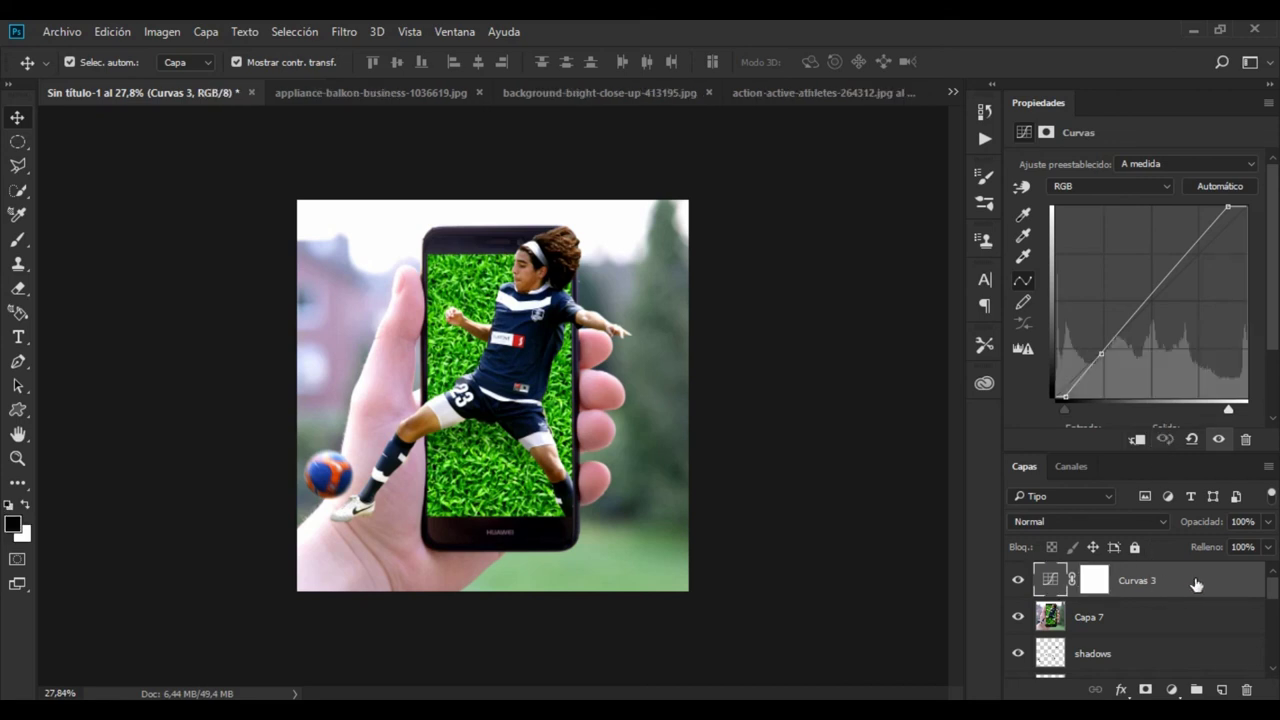
- Select the merged Capa 7 layer and set up the Clone Stamp with a 57 px brush
scroll(774, 429, up, 1)
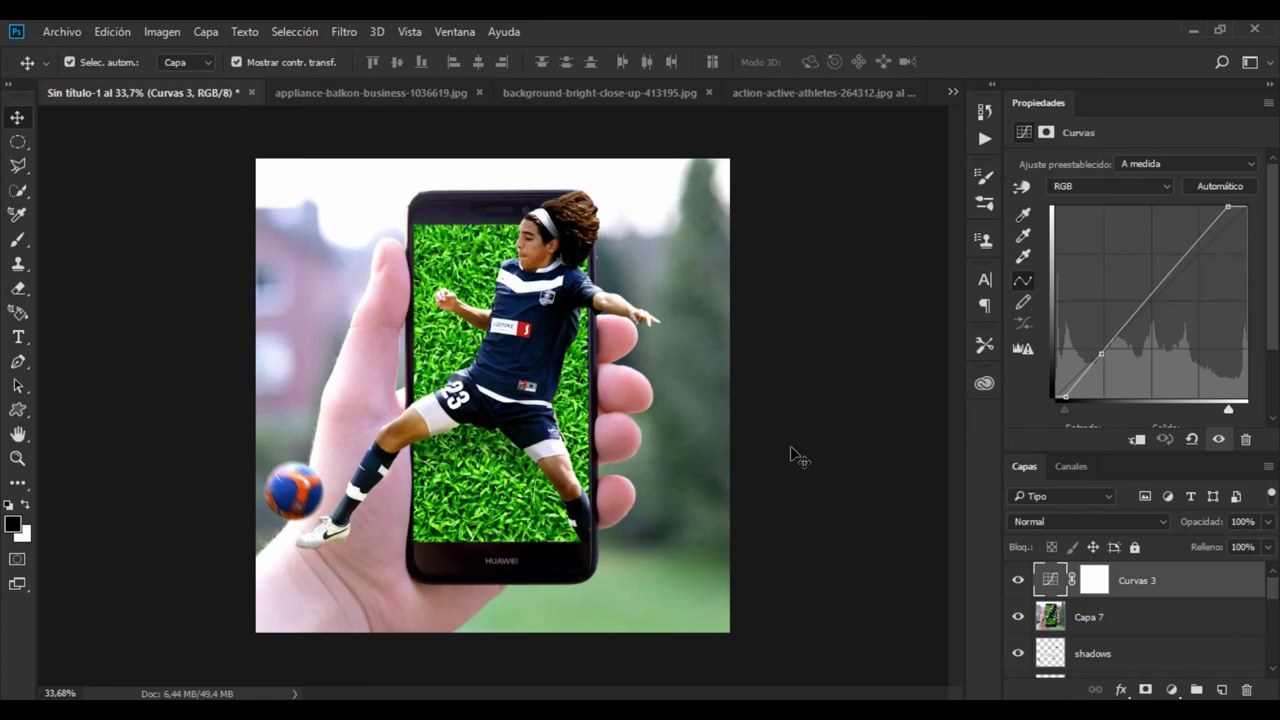
scroll(545, 530, up, 3)
scroll(530, 555, up, 3)
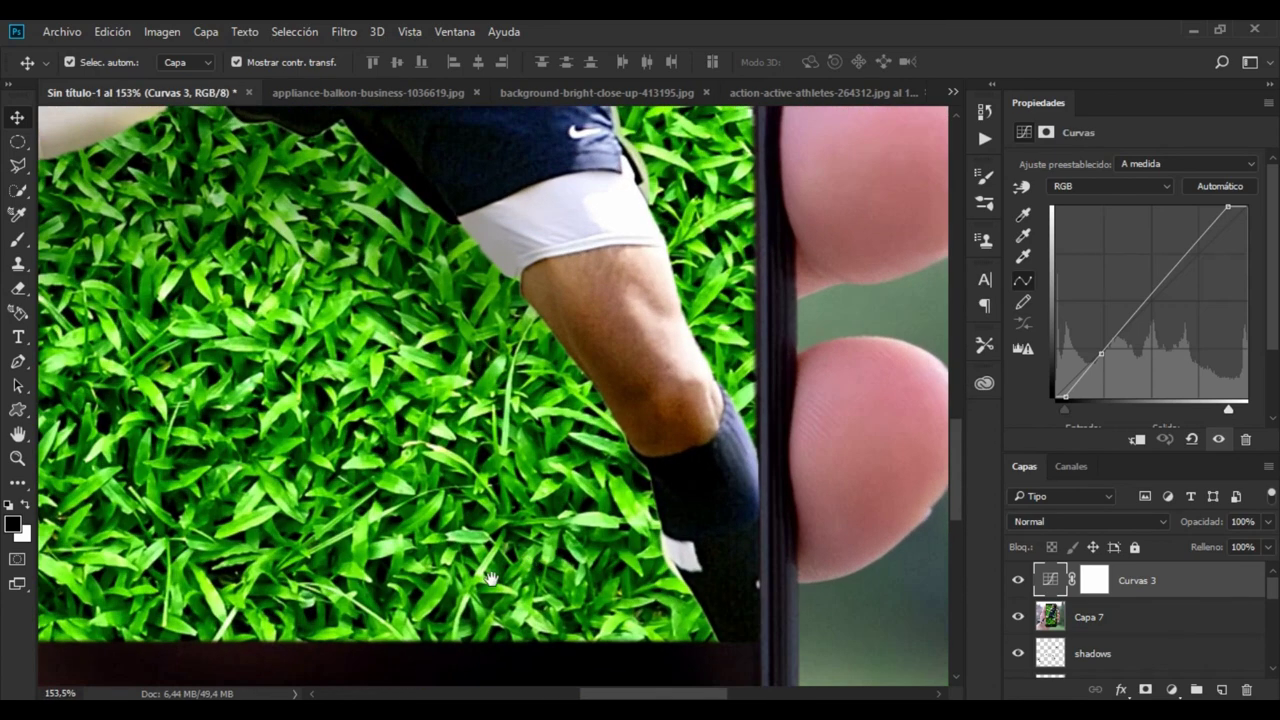
scroll(530, 520, down, 3)
scroll(540, 470, down, 4)
scroll(548, 418, down, 1)
scroll(560, 405, up, 1)
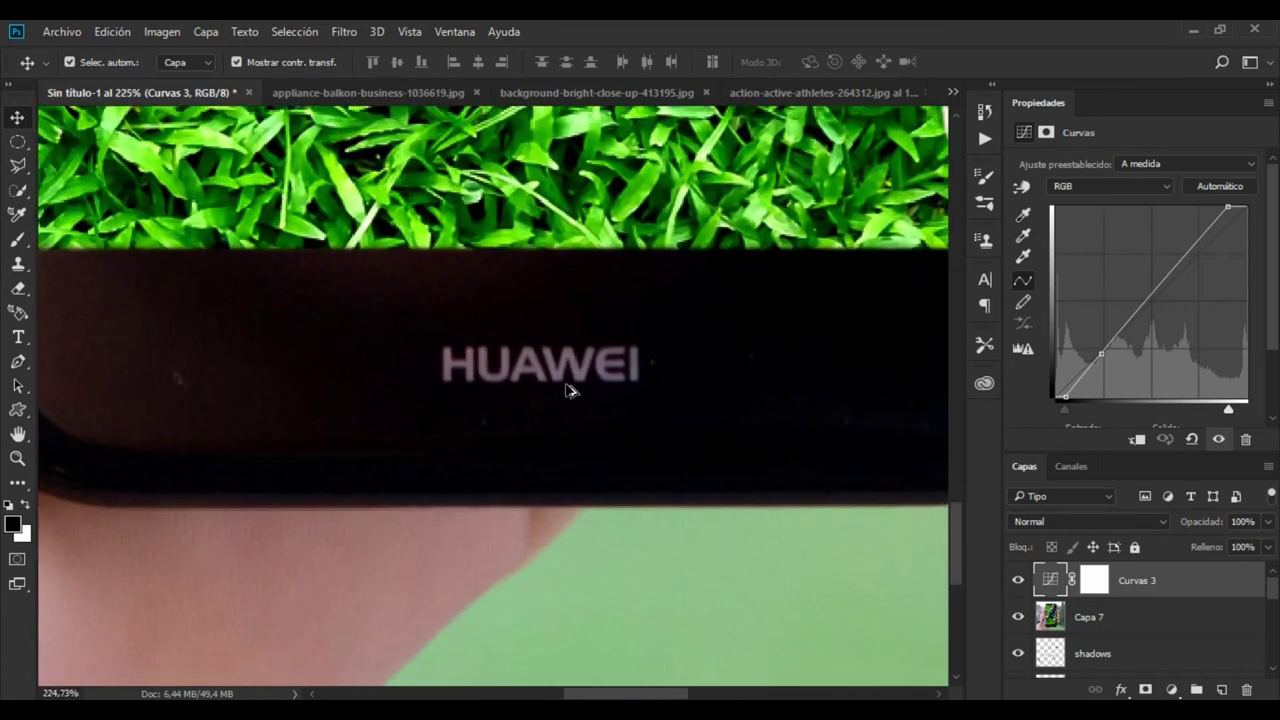
scroll(571, 395, up, 1)
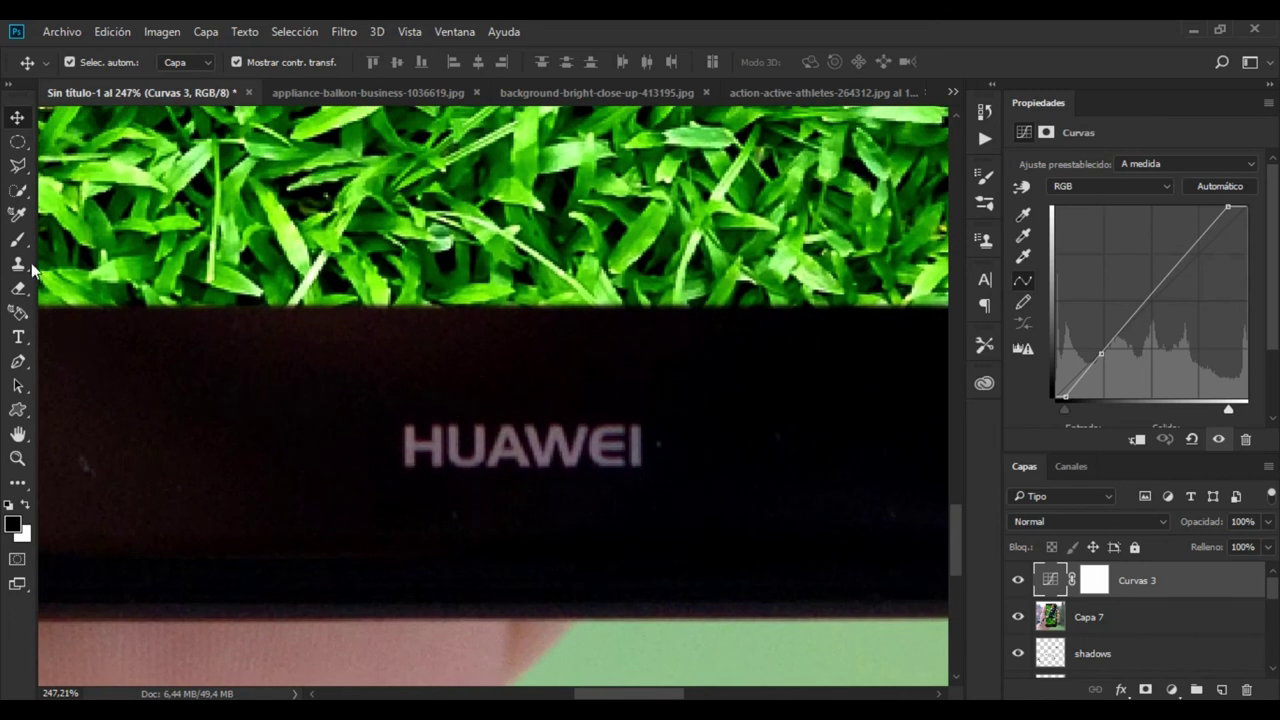
click(1100, 622)
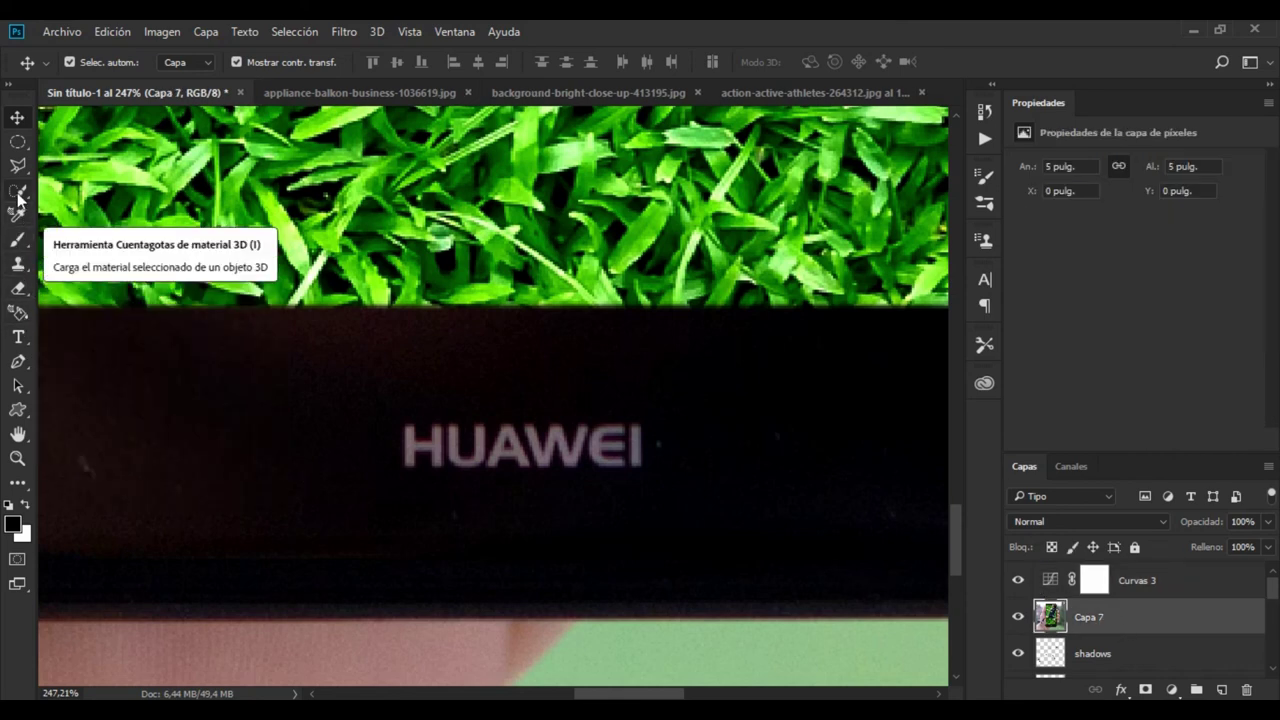
click(19, 268)
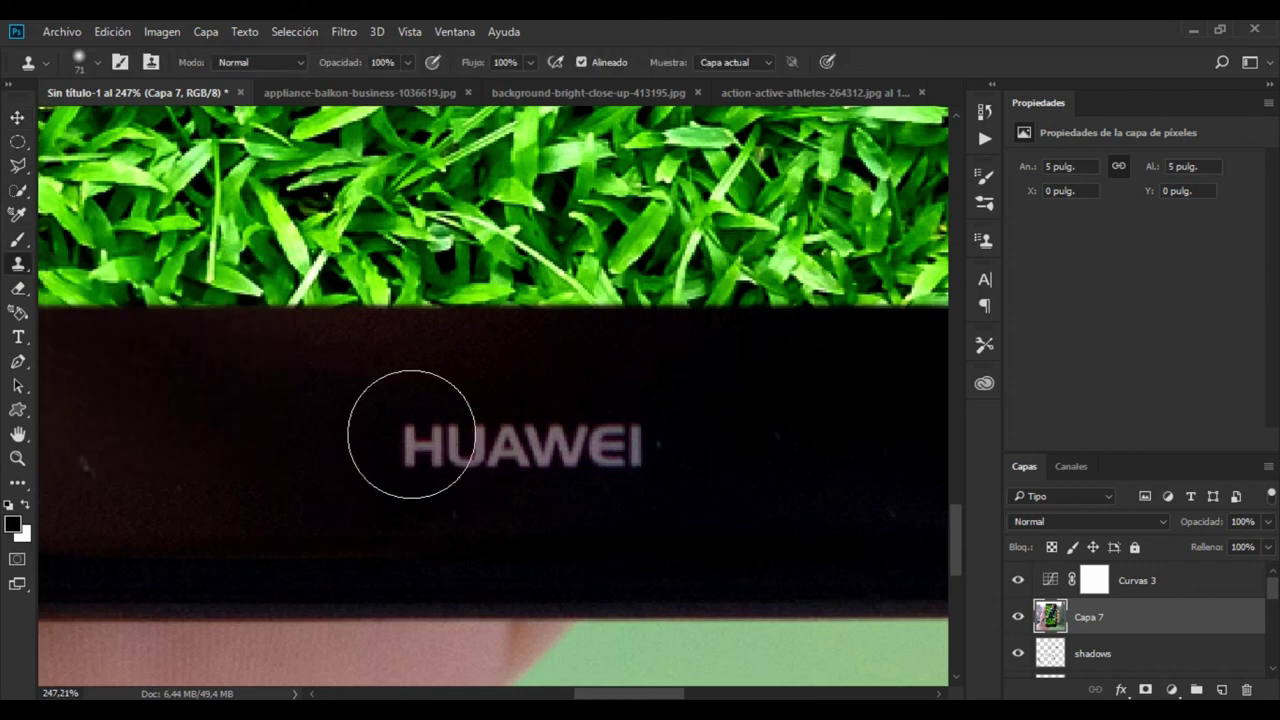
right_click(409, 372)
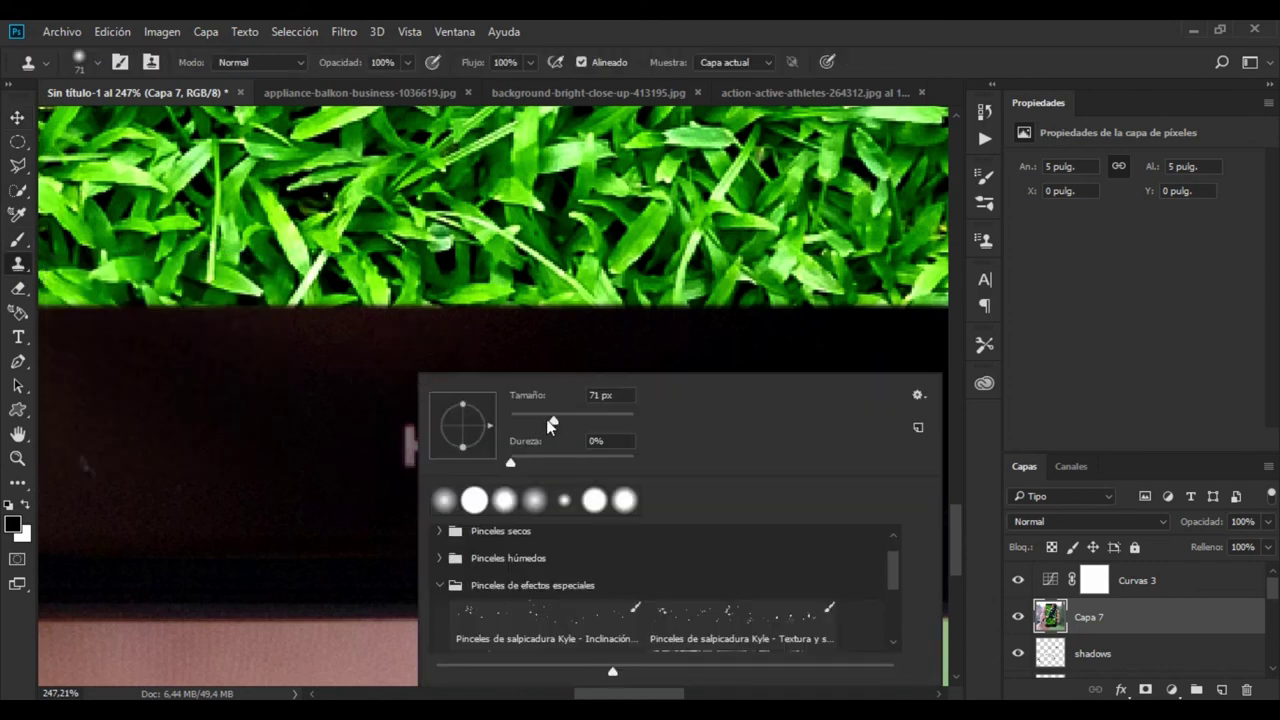
drag(548, 424, 543, 421)
key(Return)
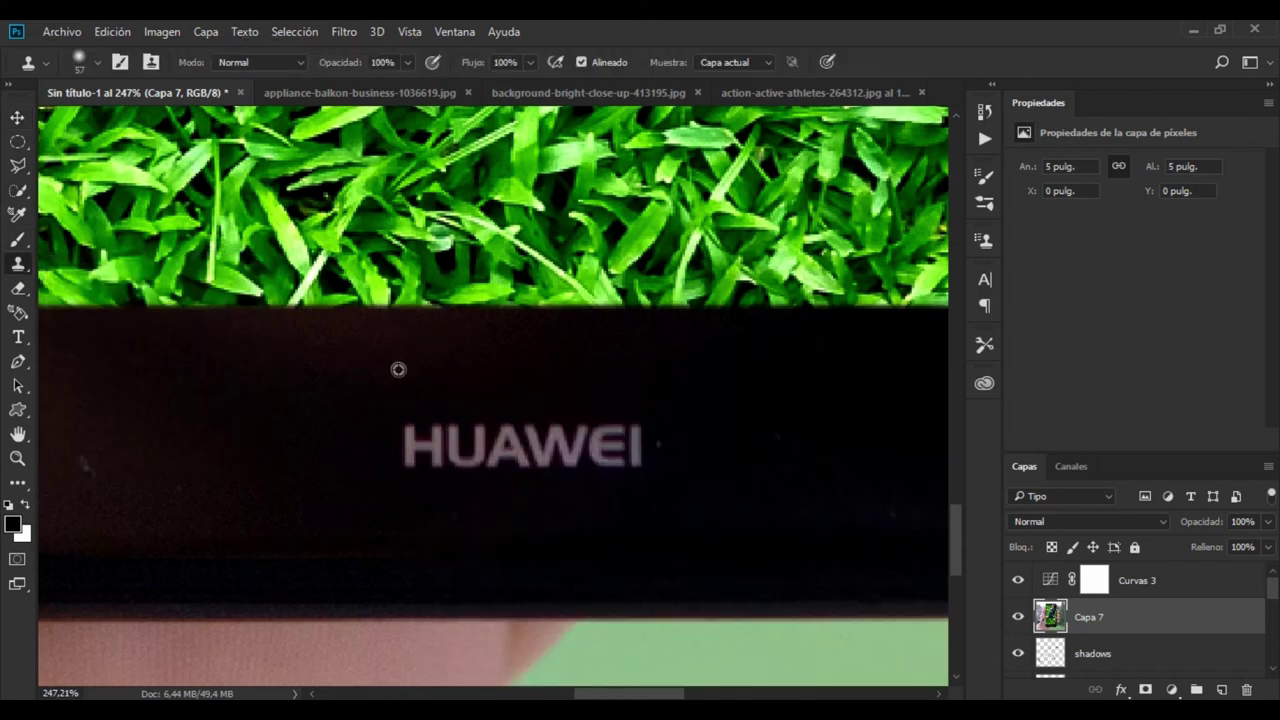
- Clone clean dark bezel over the HUAWEI letters and faint logo traces with a 39 px brush
alt+click(398, 369)
drag(403, 449, 460, 450)
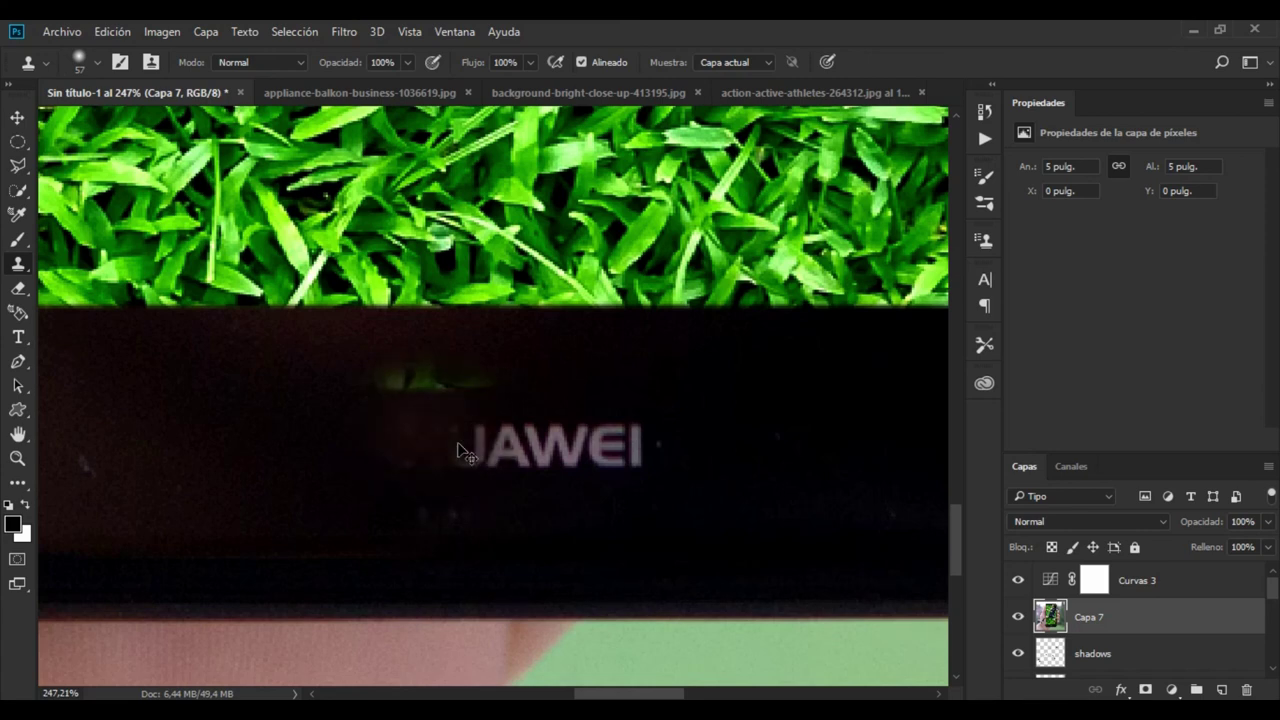
key(ctrl+z)
right_click(450, 372)
drag(553, 419, 569, 415)
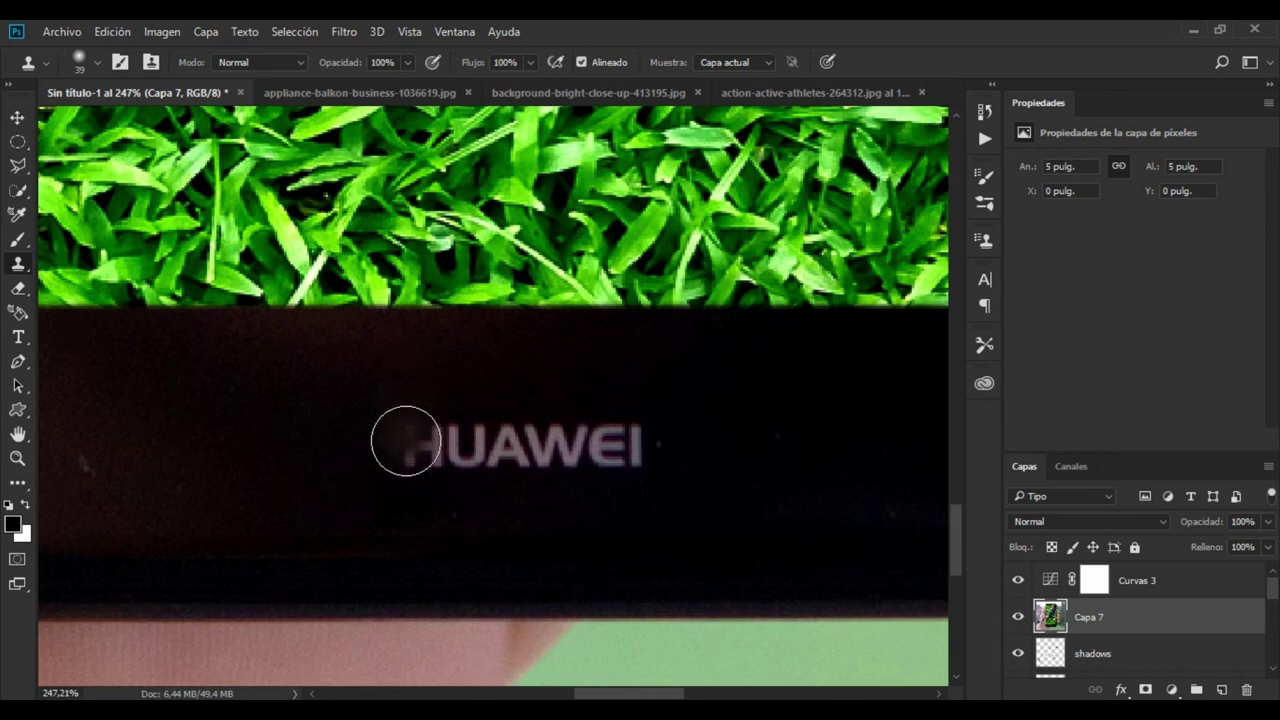
drag(409, 443, 594, 449)
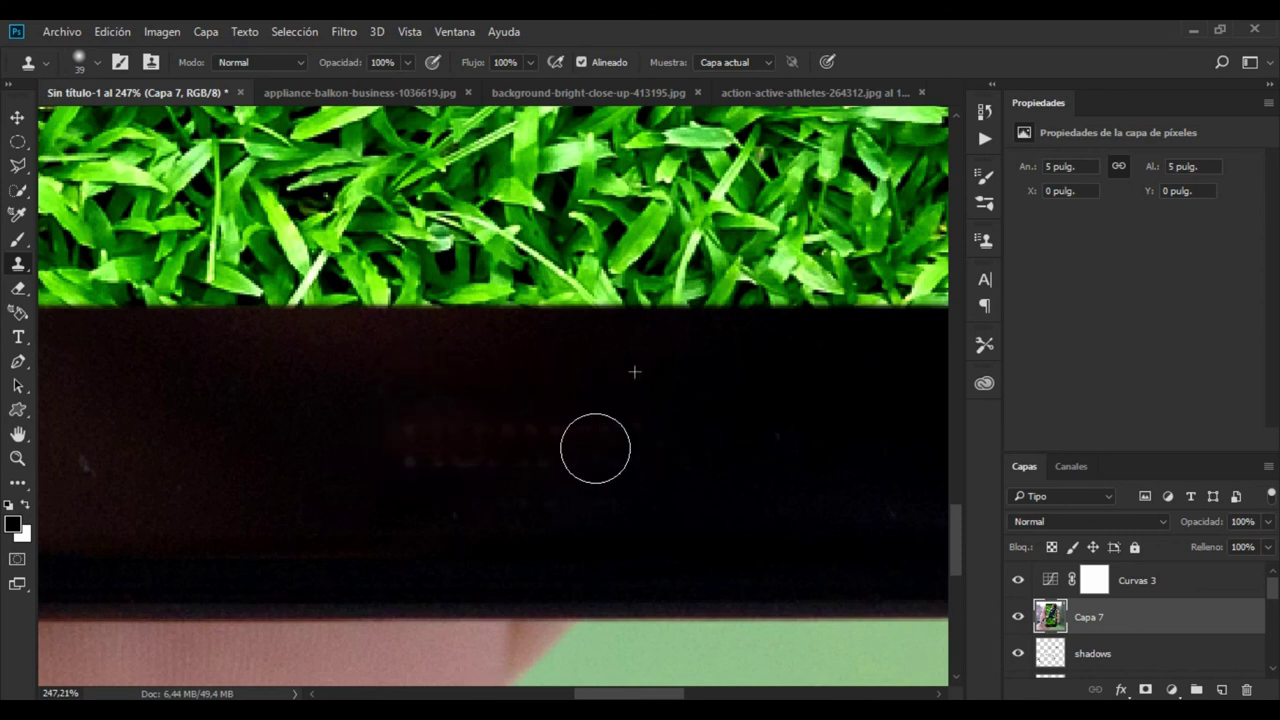
alt+click(412, 412)
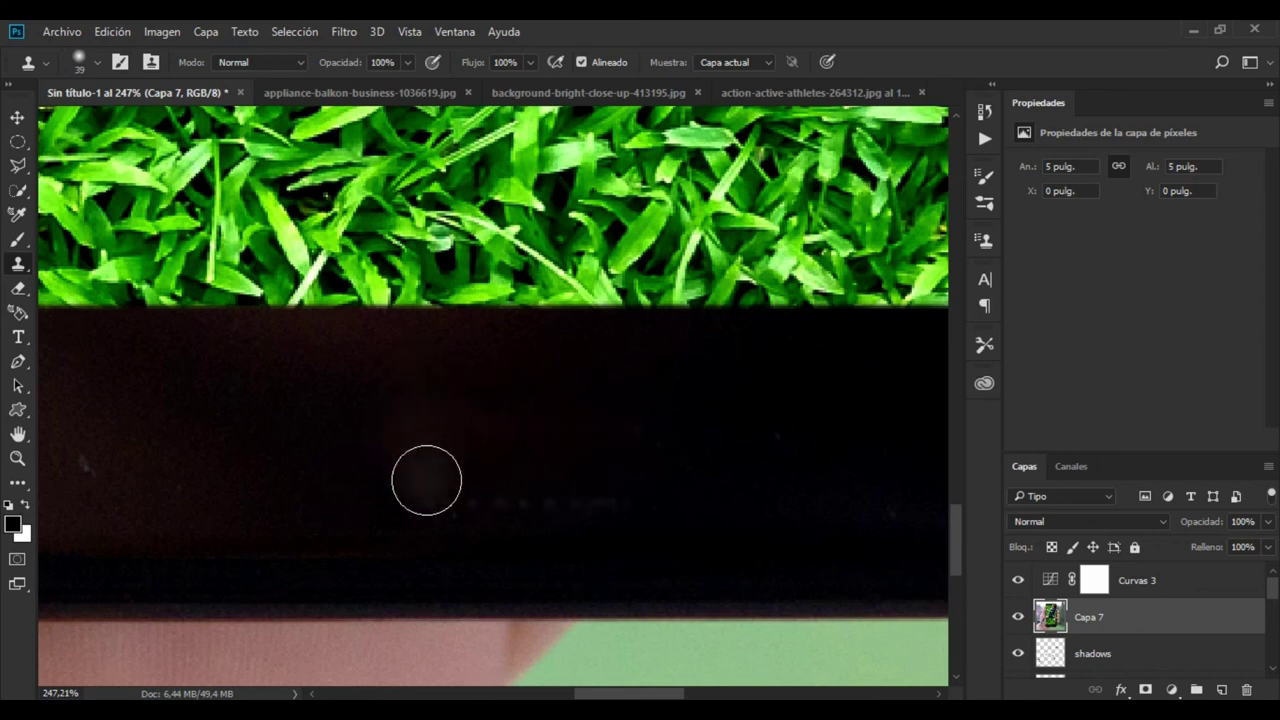
drag(435, 493, 636, 489)
- Smooth the remaining bezel with a 54 px clone brush until it is plain dark
scroll(620, 478, down, 1)
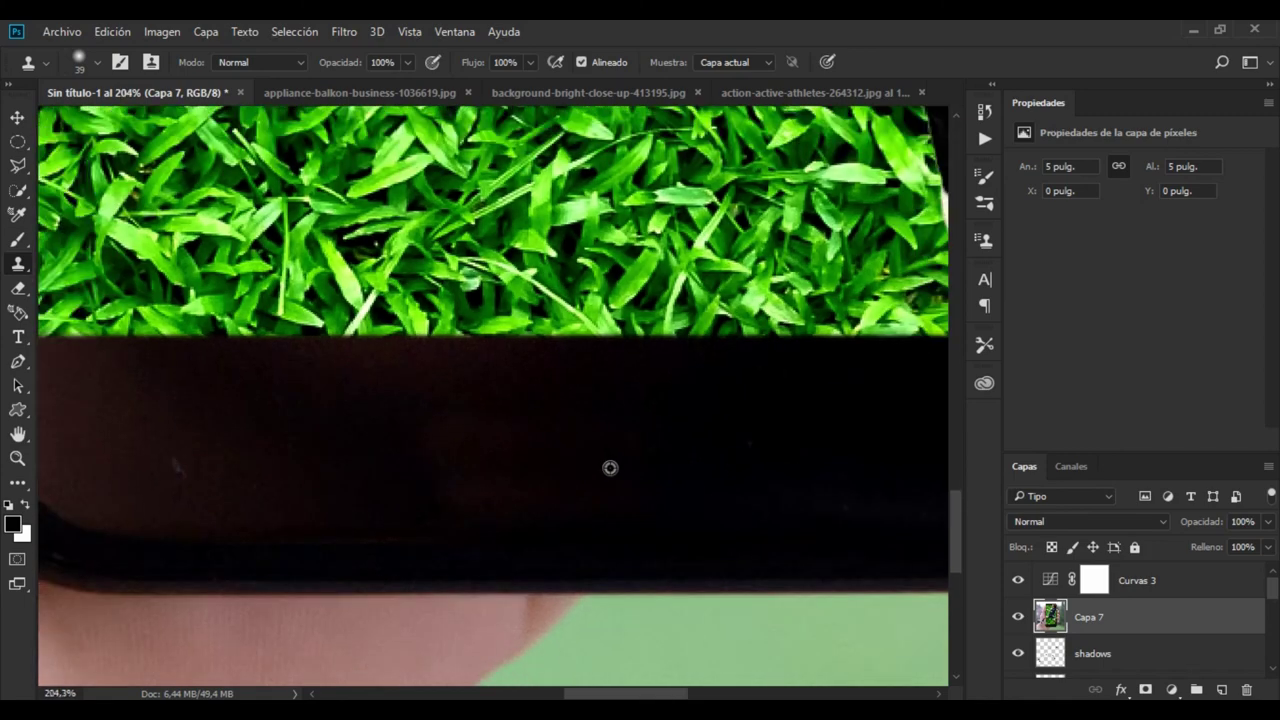
scroll(608, 466, down, 2)
scroll(606, 466, down, 2)
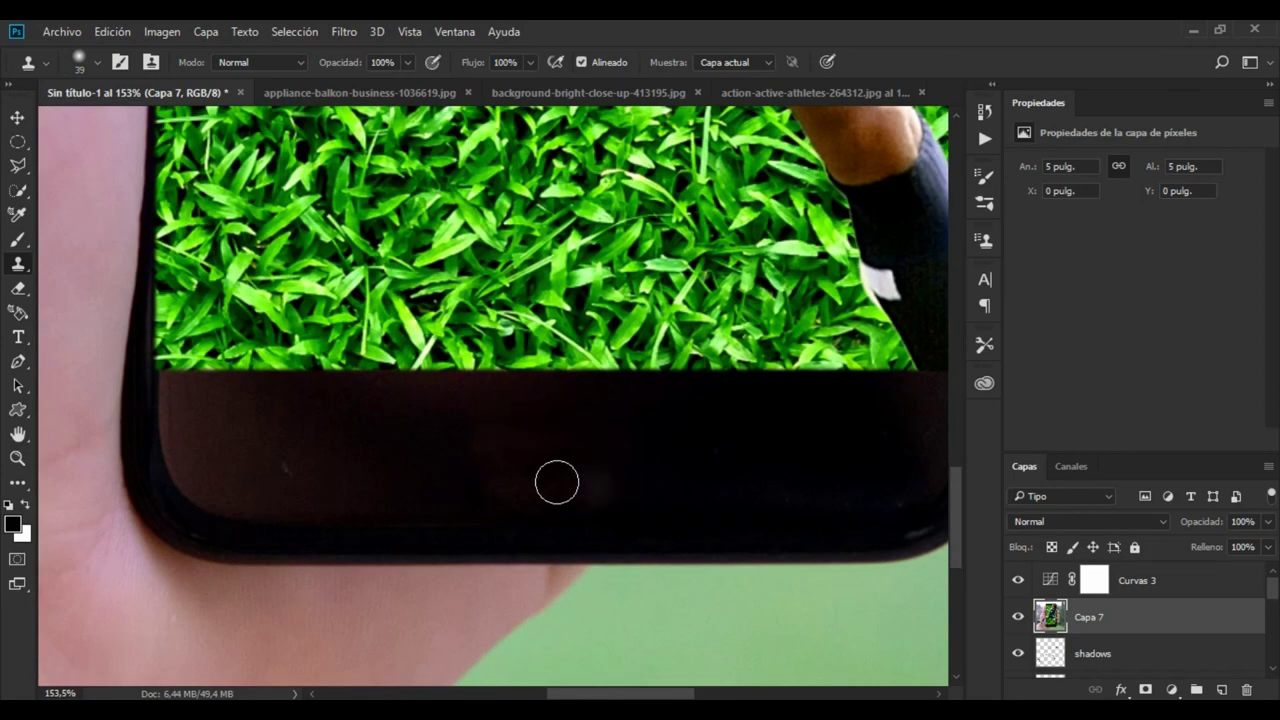
scroll(557, 480, down, 3)
scroll(556, 485, down, 1)
scroll(555, 490, up, 3)
scroll(555, 490, up, 2)
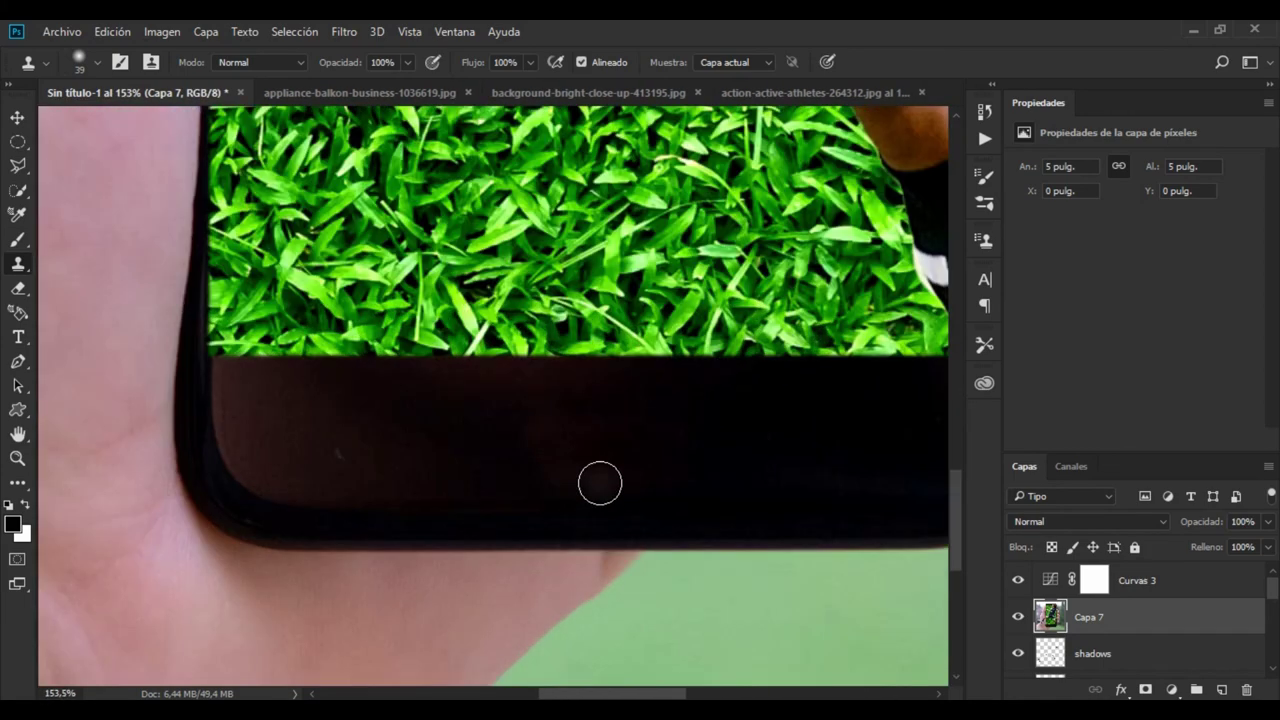
right_click(600, 481)
drag(733, 437, 741, 437)
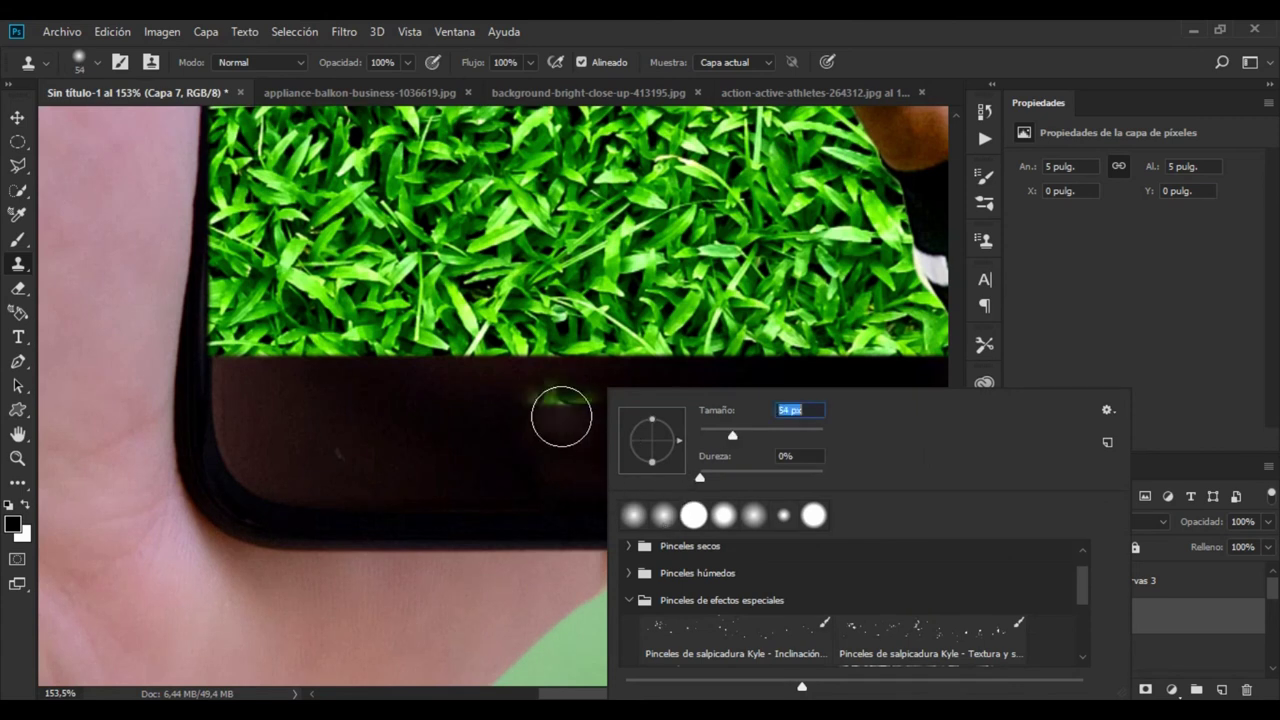
click(565, 414)
alt+click(690, 405)
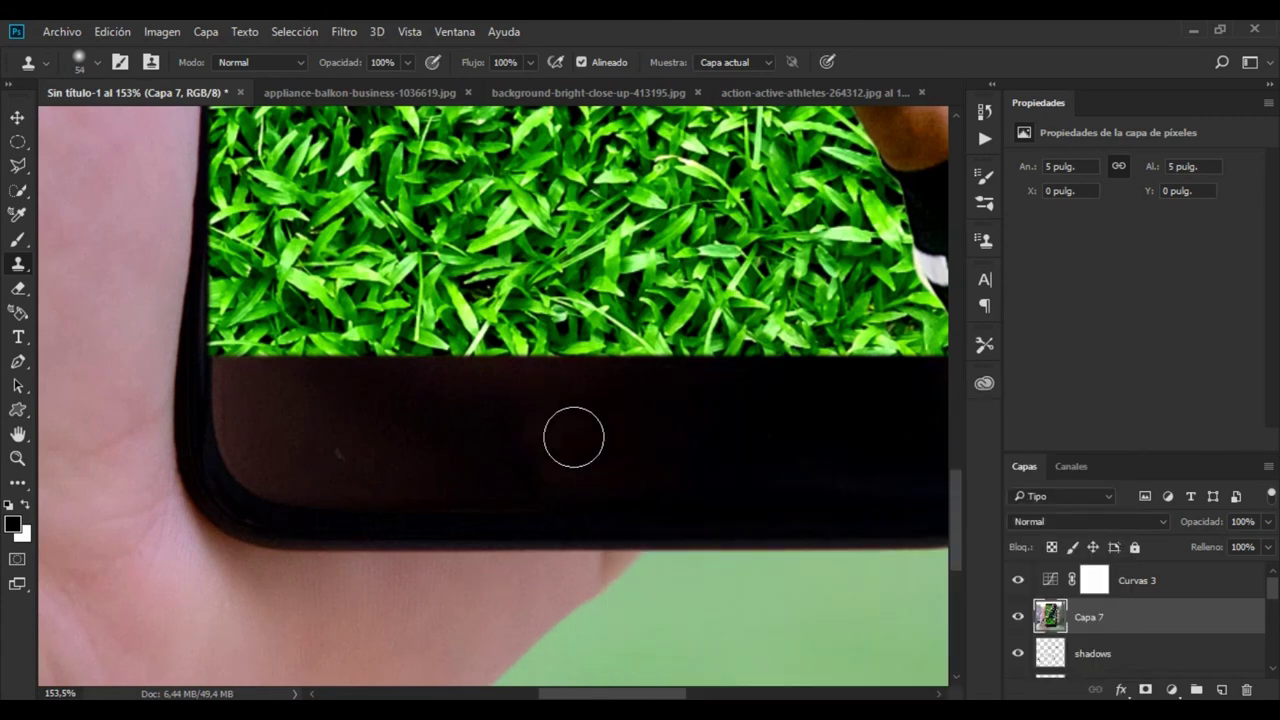
mouse_move(571, 434)
mouse_down()
mouse_move(546, 429)
mouse_move(537, 403)
mouse_move(591, 403)
mouse_up()
alt+click(623, 427)
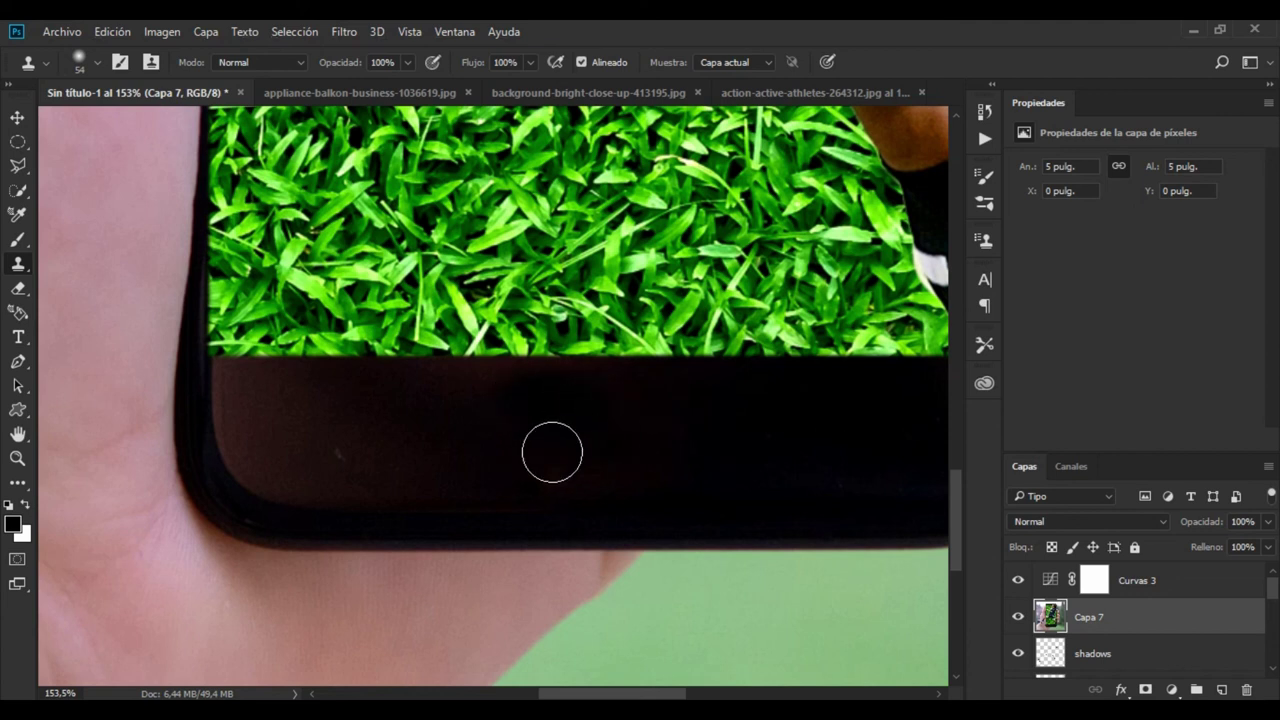
drag(551, 451, 629, 458)
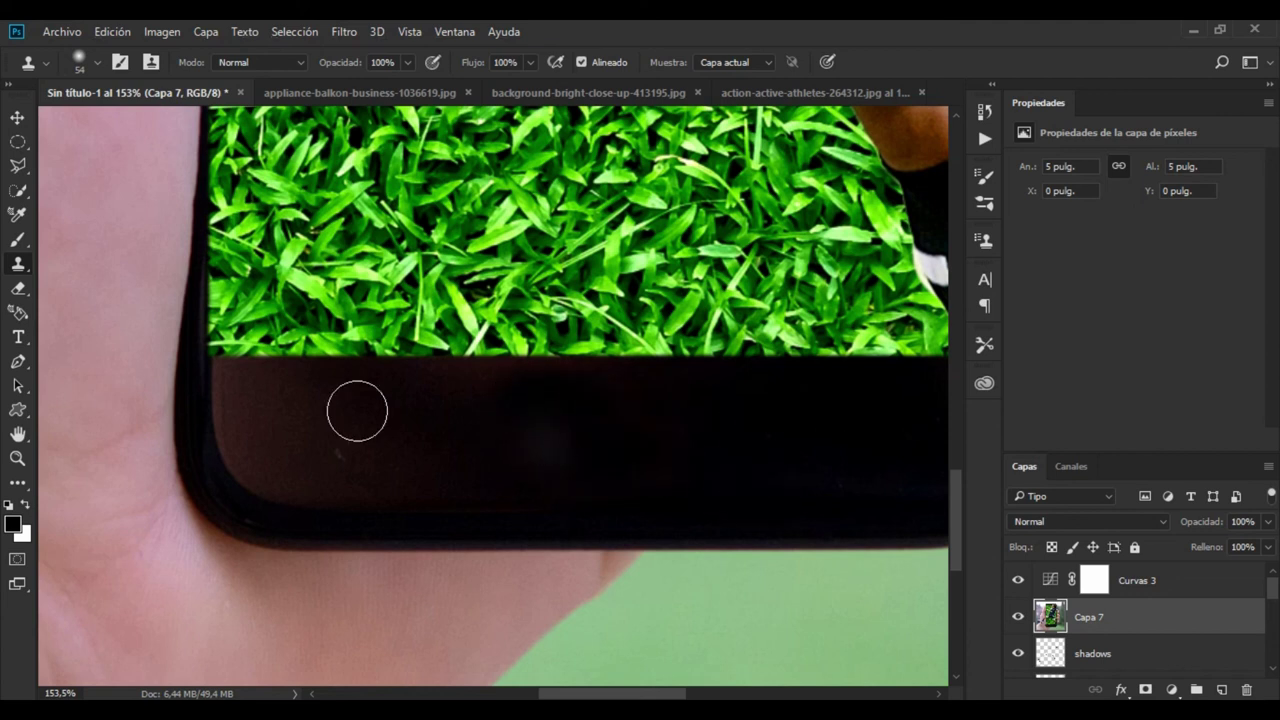
click(18, 337)
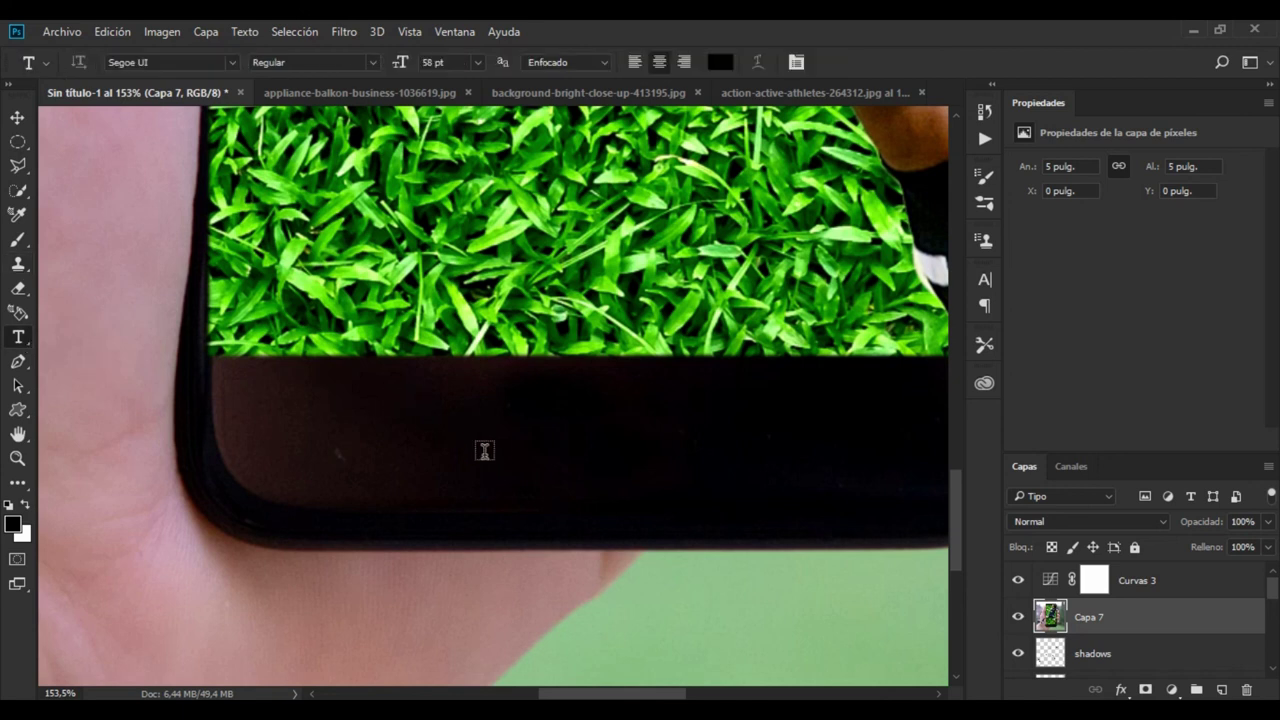
- Start a 6 pt text layer on the bezel and type 'PS Tutorials!'
click(632, 459)
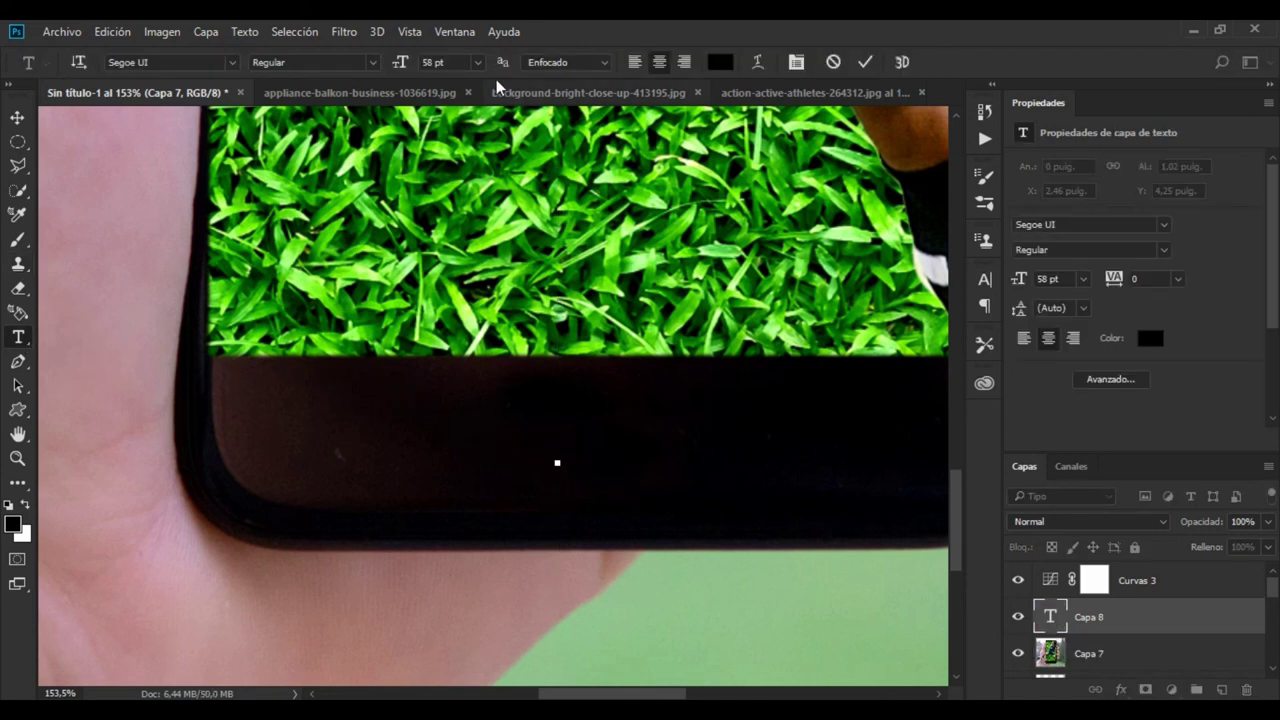
click(477, 62)
click(474, 113)
text(a)
text(m)
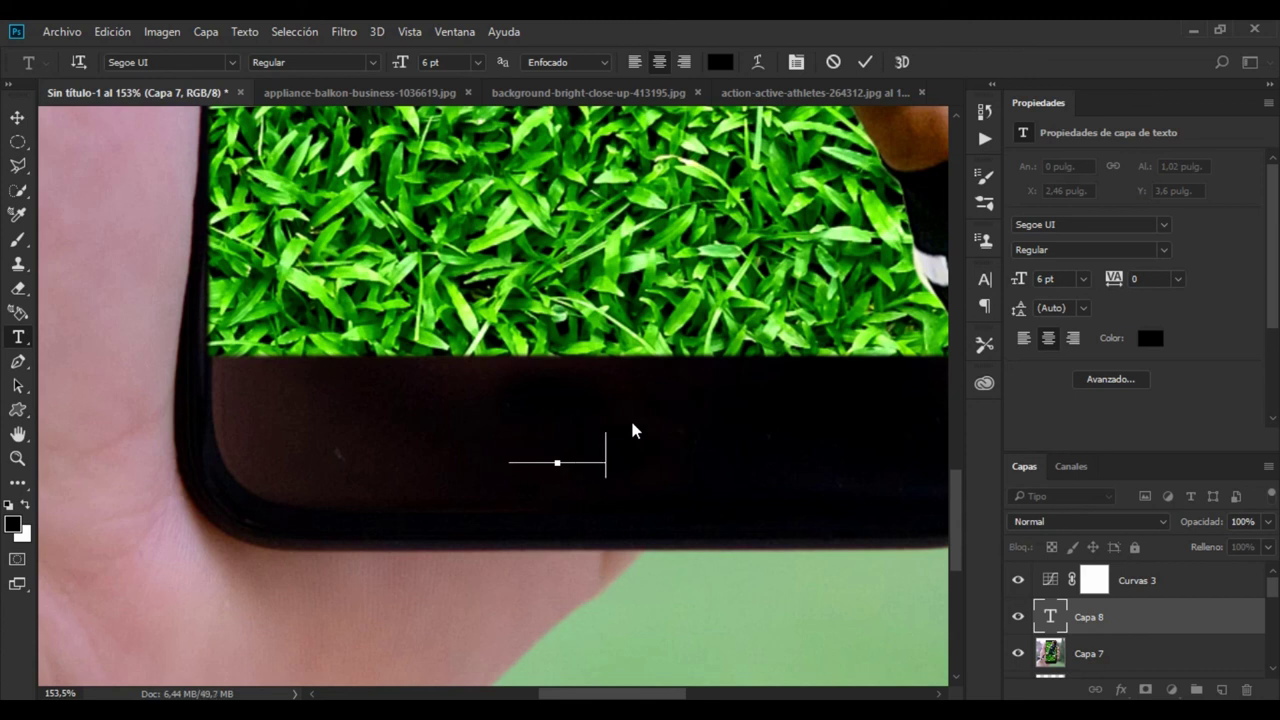
text(sung Ga)
- Colour the text white (#ffffff), move it toward the bezel centre, and commit it
triple_click(588, 448)
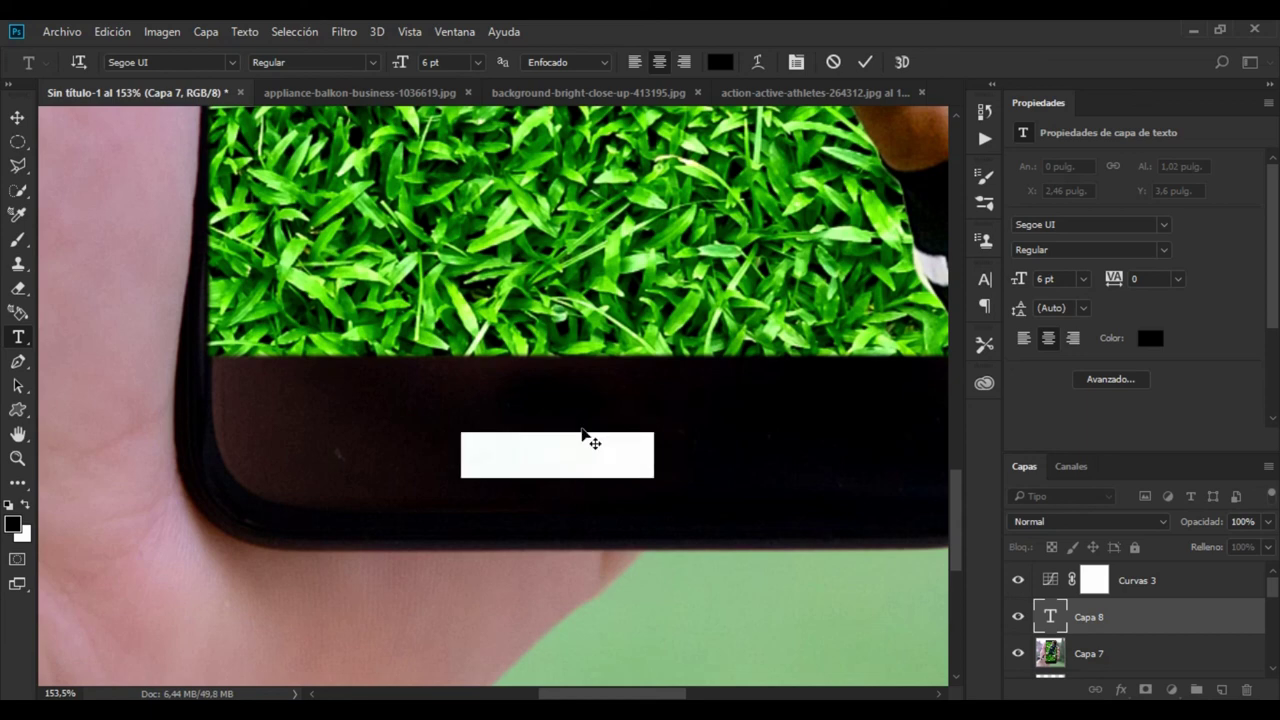
click(13, 525)
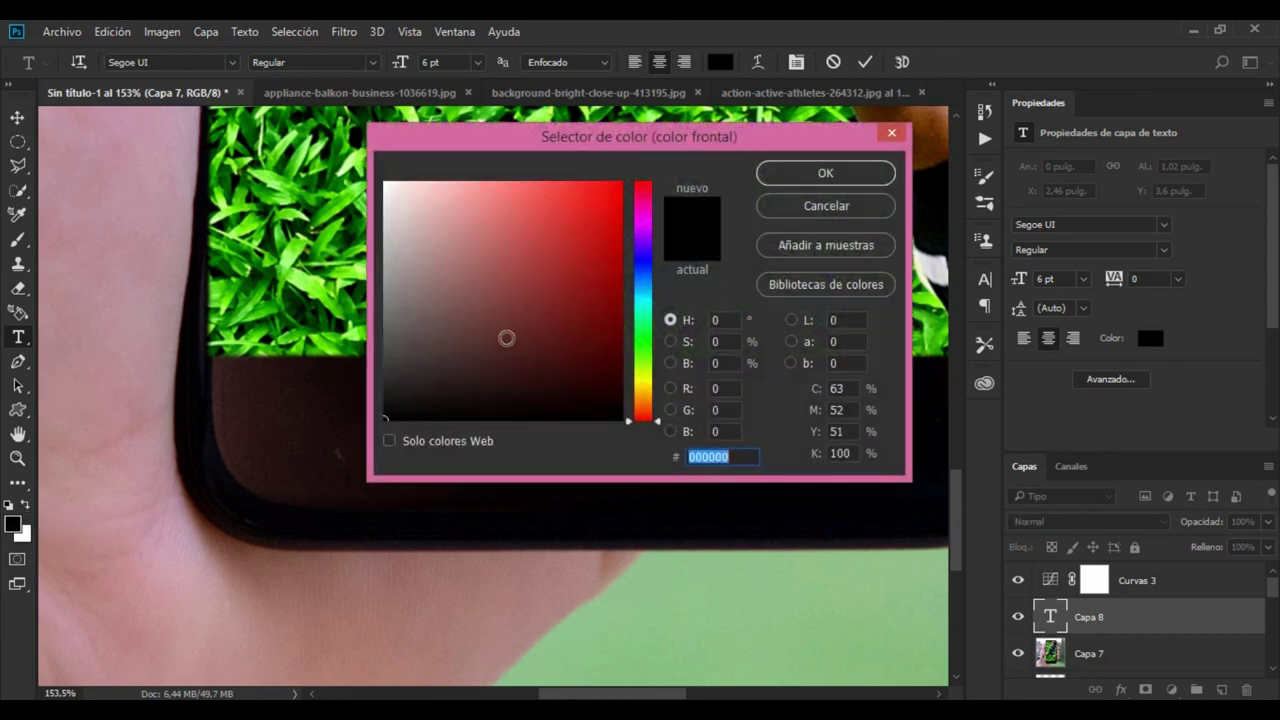
text(ffffff)
click(823, 172)
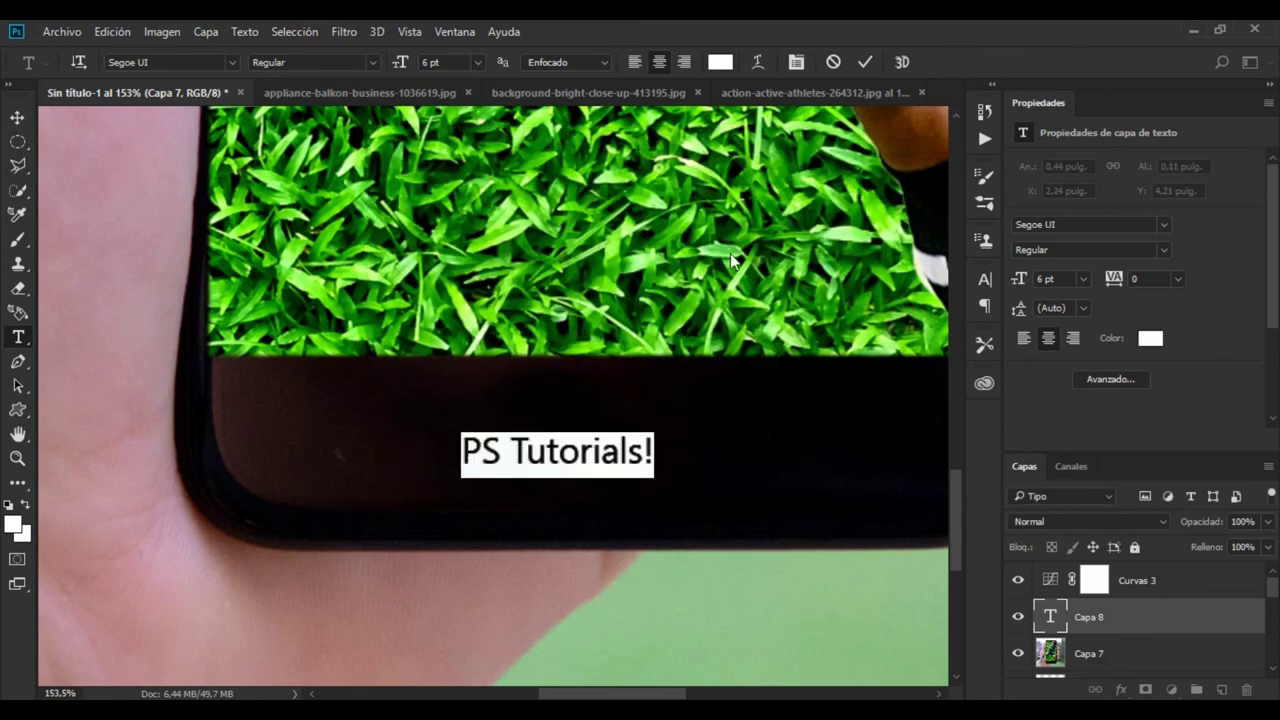
click(600, 456)
drag(606, 520, 668, 504)
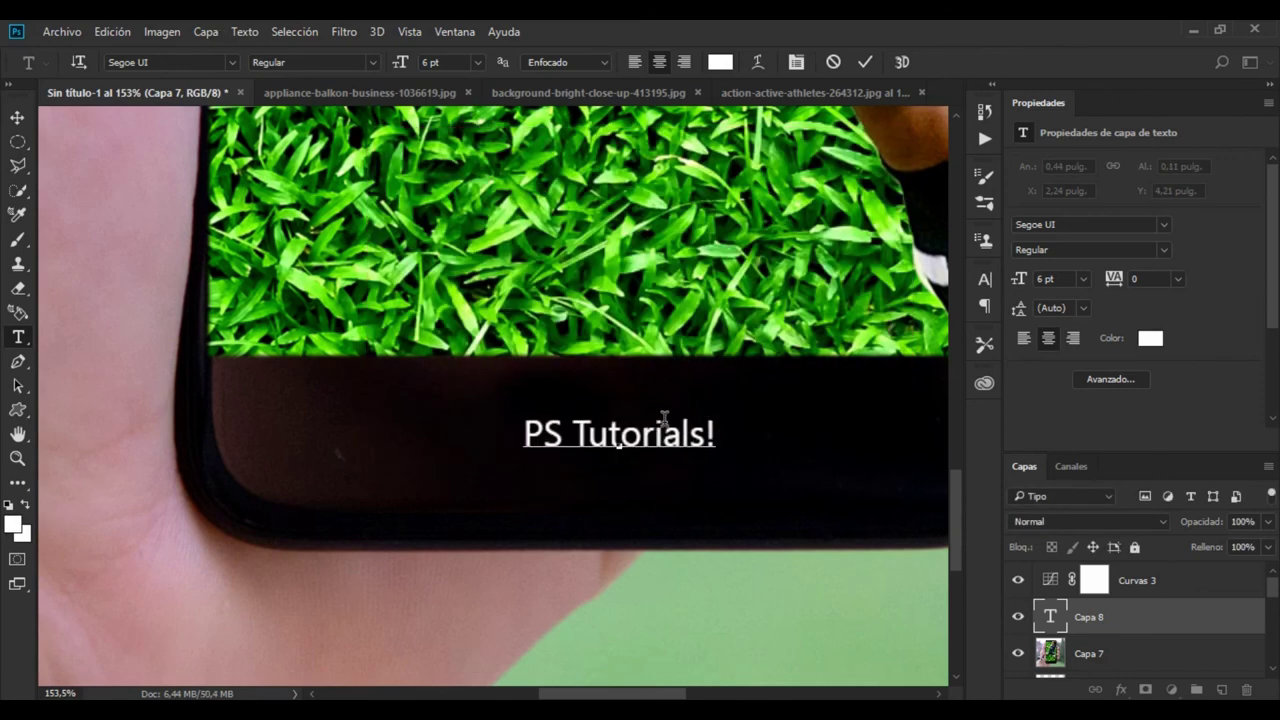
click(866, 62)
- Centre the 'PS Tutorials!' text on the bezel with the Move tool
scroll(694, 371, down, 5)
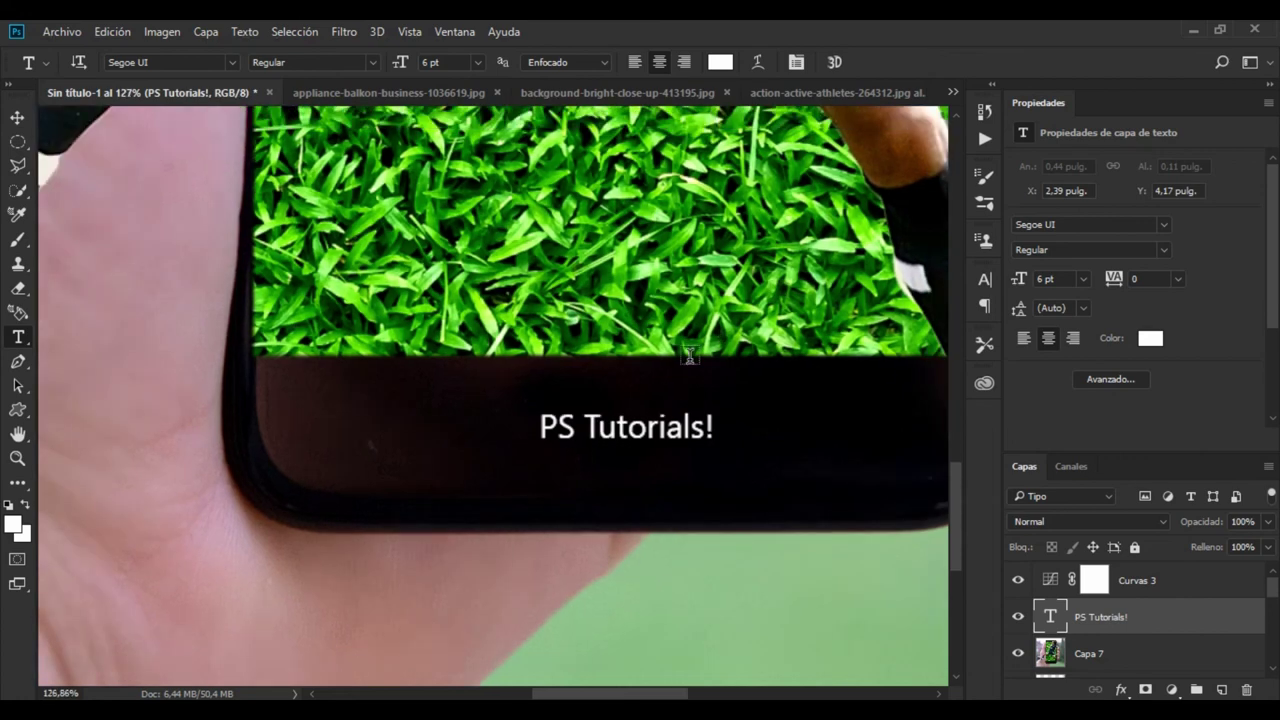
click(17, 117)
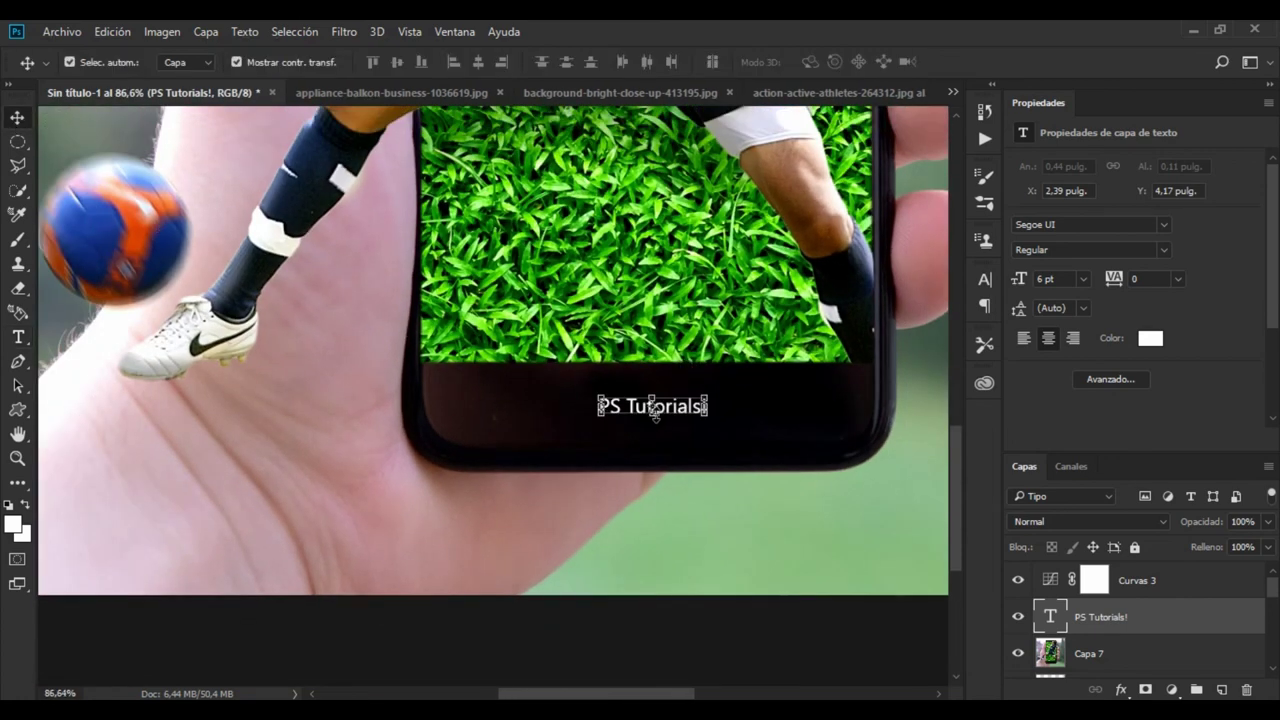
drag(675, 408, 667, 410)
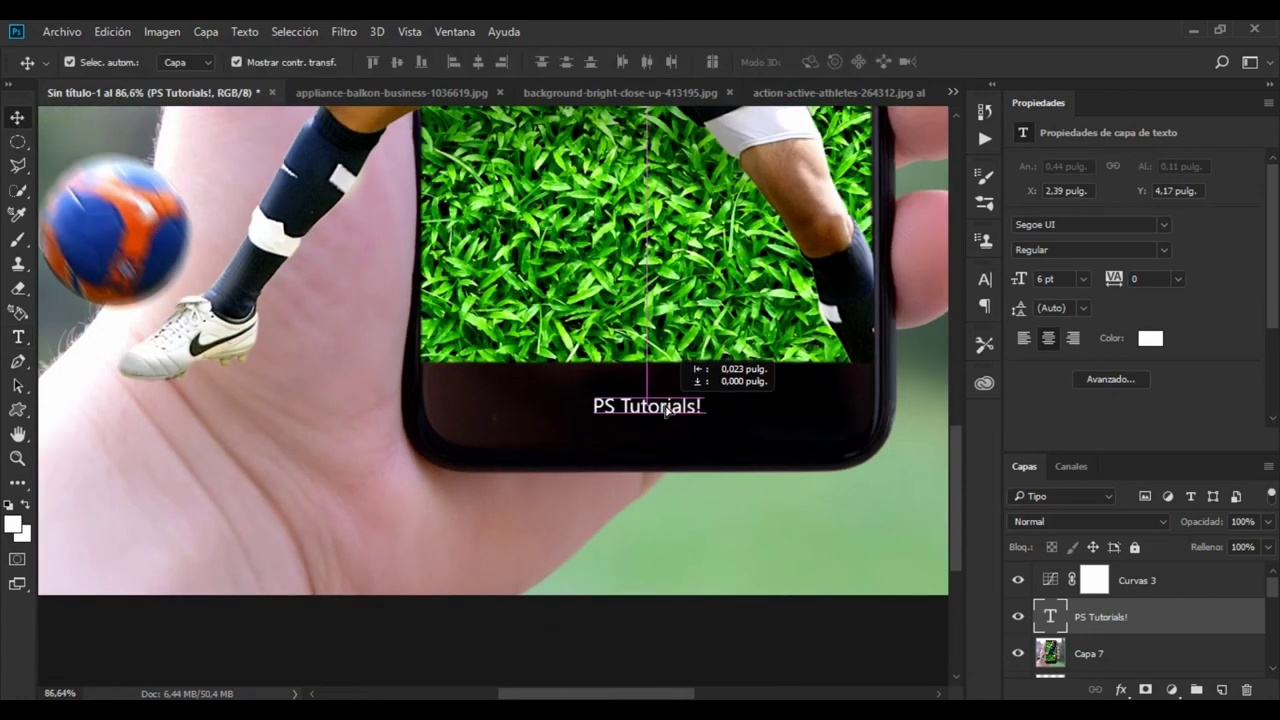
scroll(743, 449, down, 5)
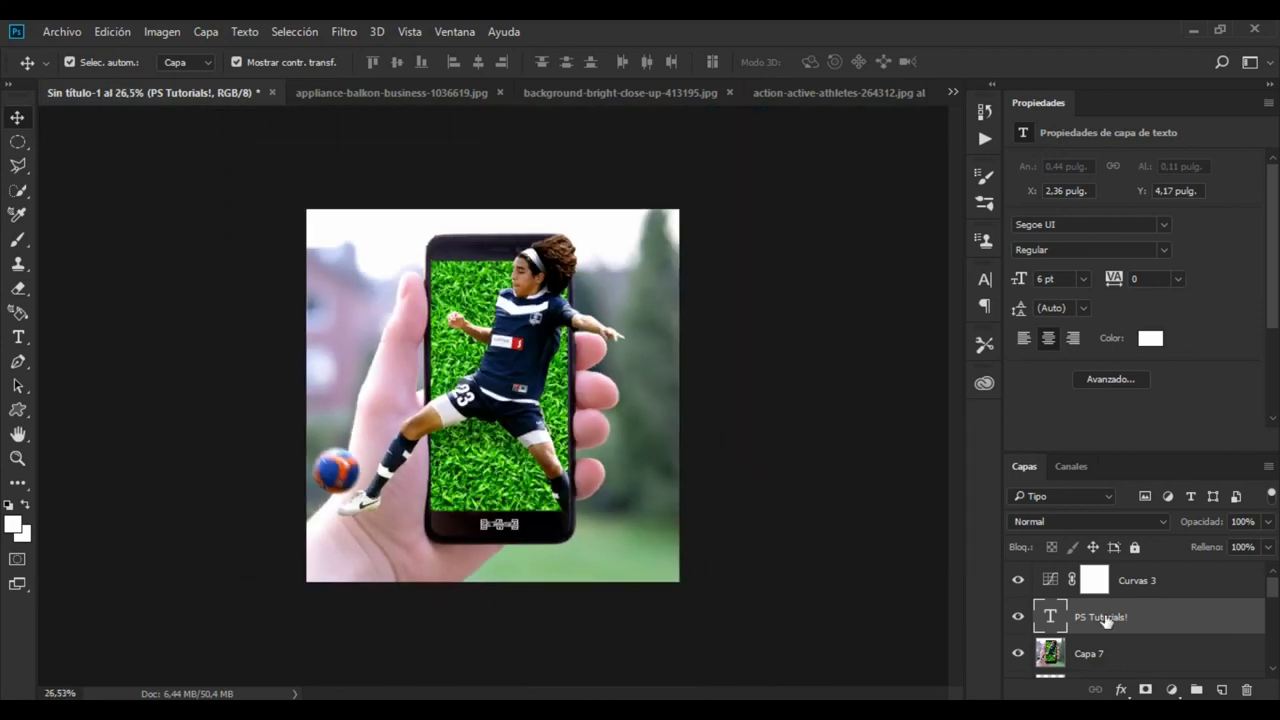
click(1203, 590)
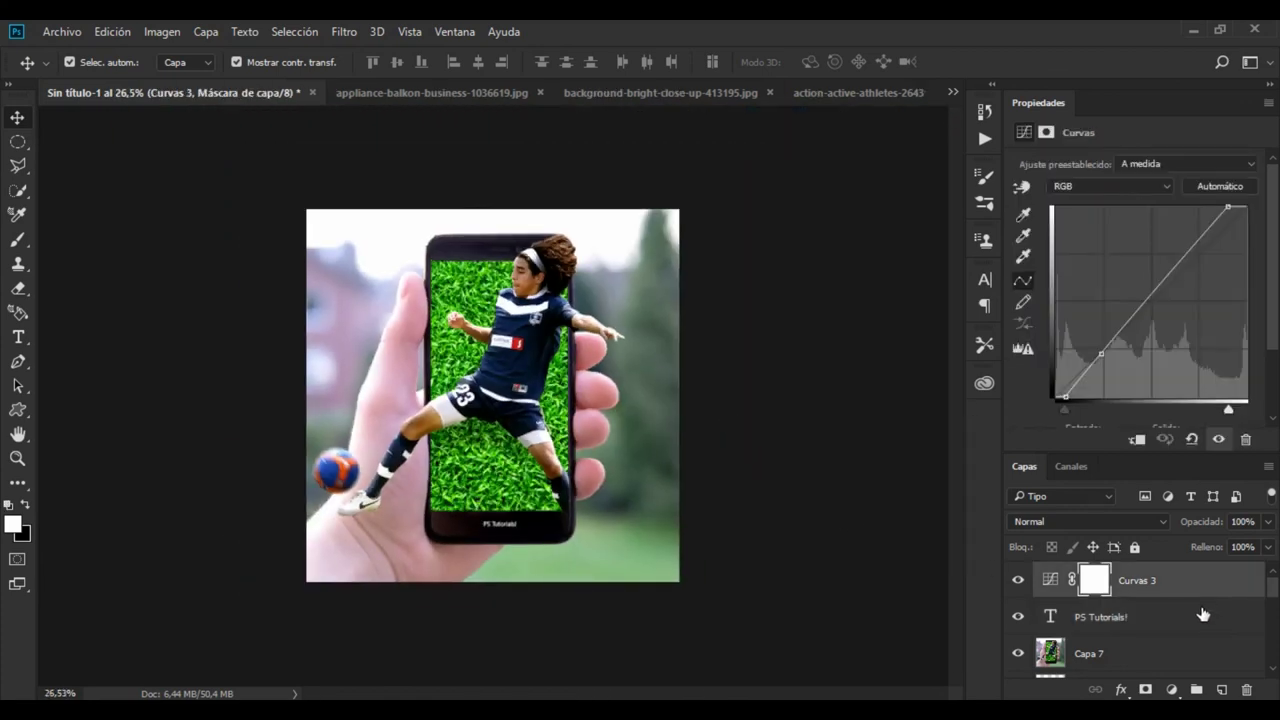
scroll(820, 520, up, 2)
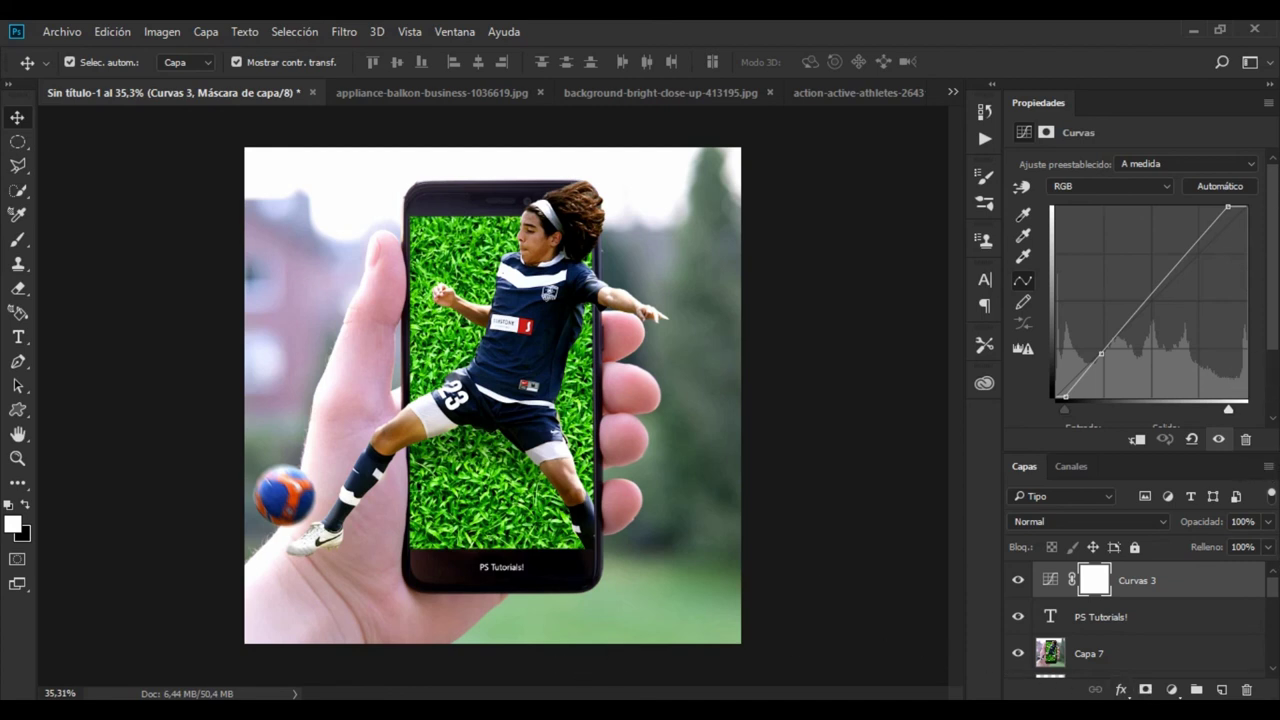
click(1092, 712)
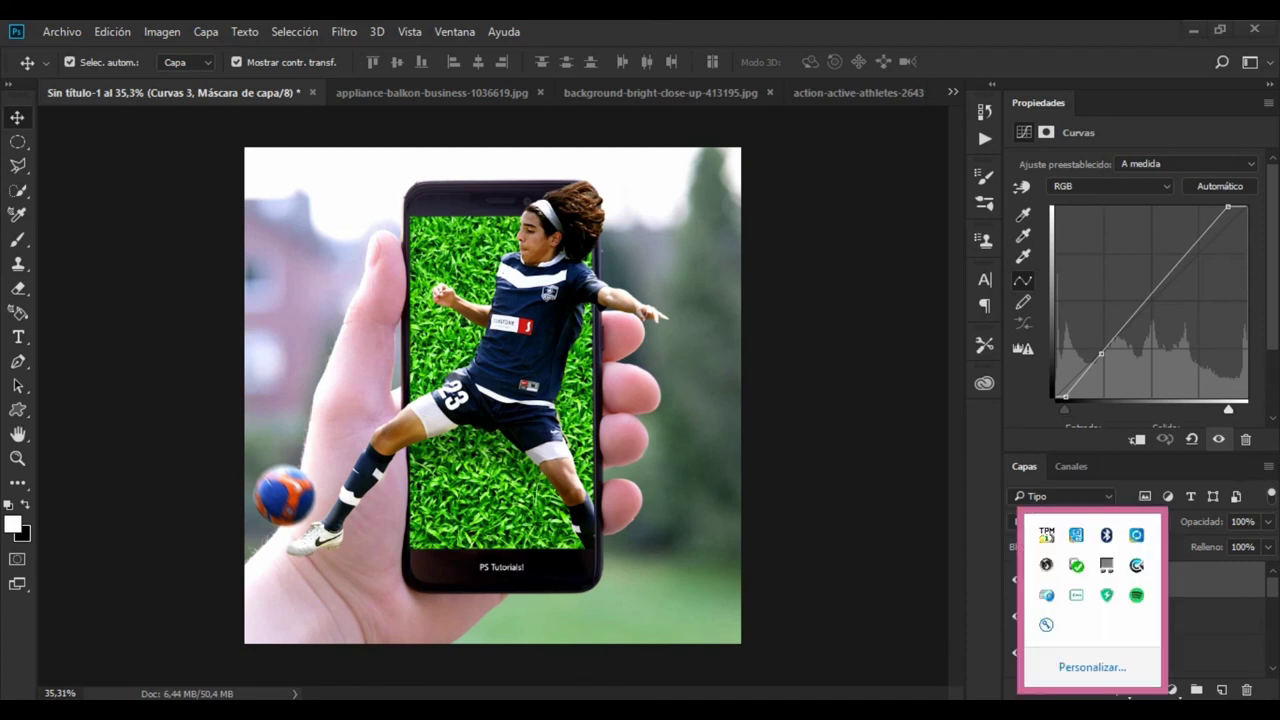
right_click(1075, 597)
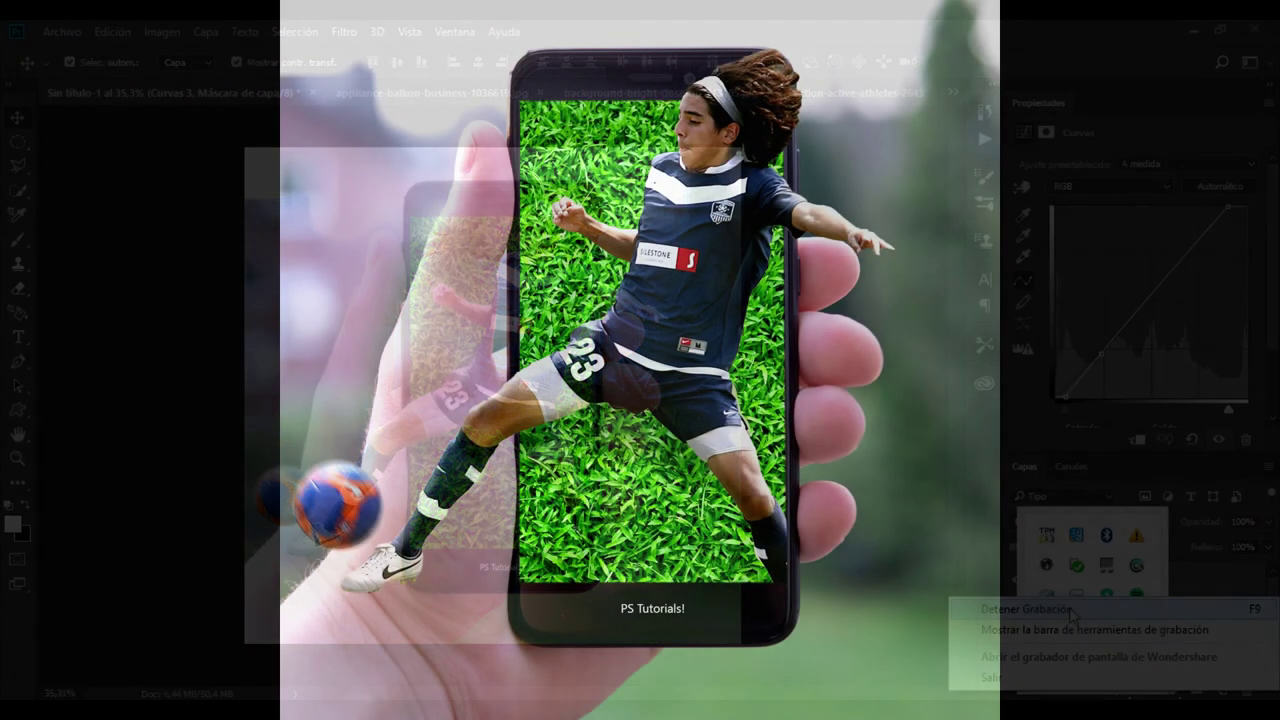